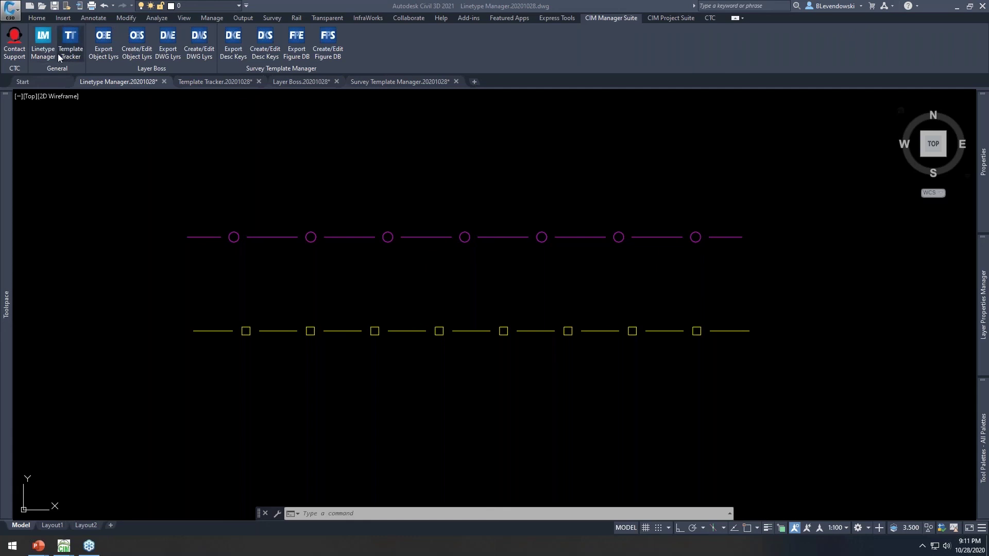
click(669, 18)
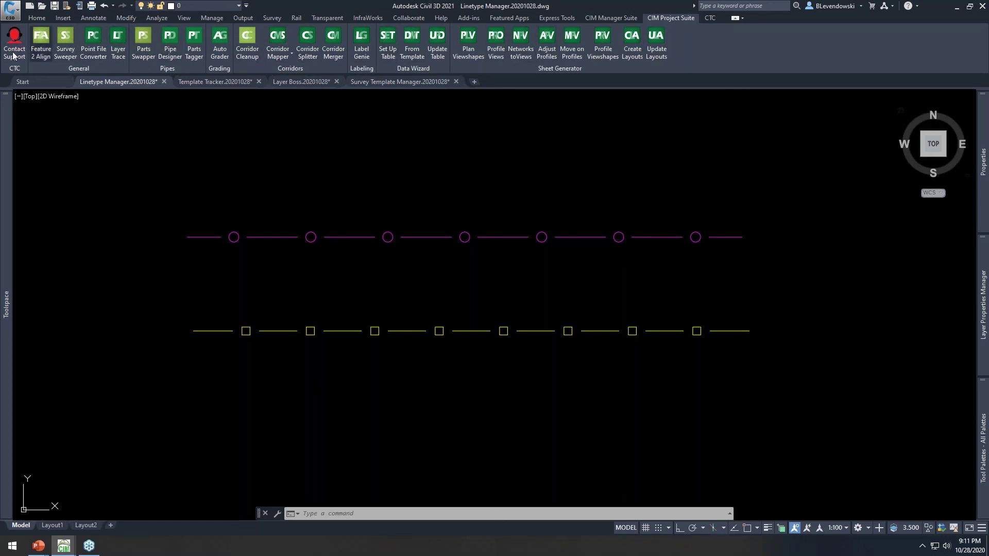
click(611, 17)
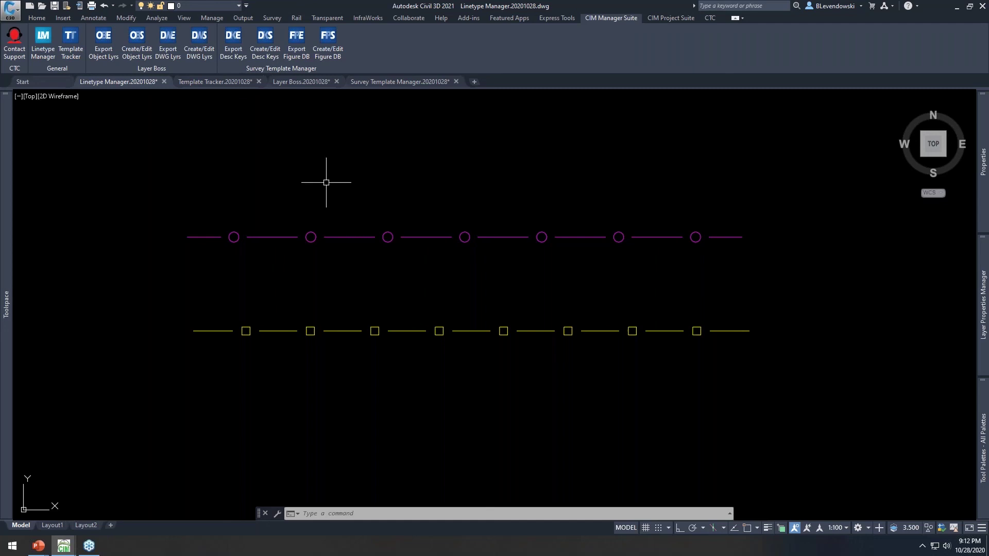
Open the Linetype Manager.lin file from the CTC CET Demos folder on the C: drive in Notepad++.
key(super+e)
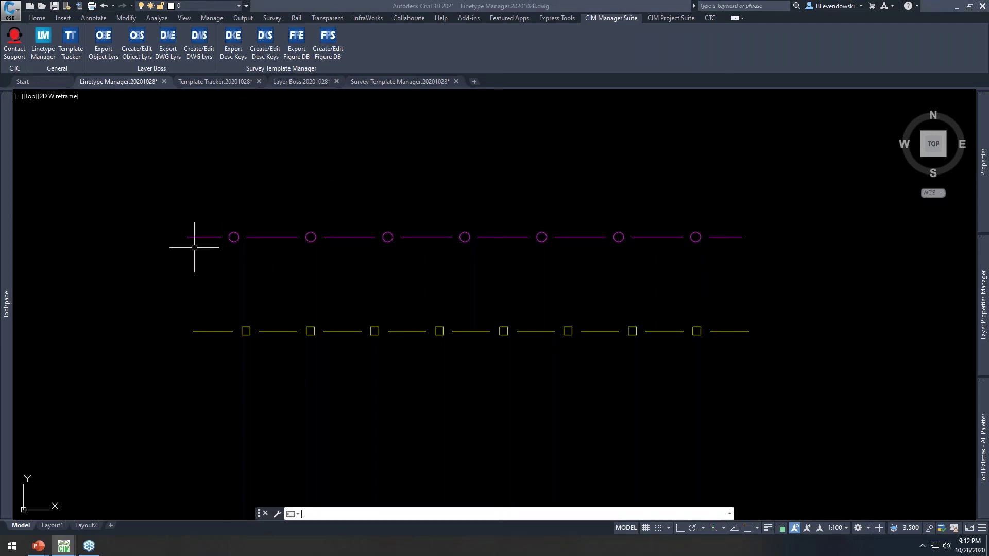
key(super+Left)
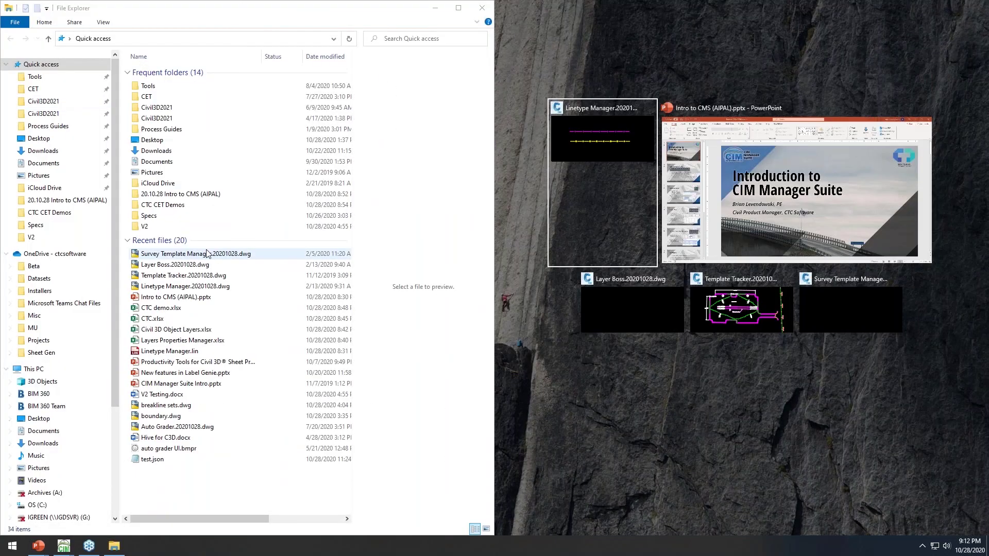
click(36, 506)
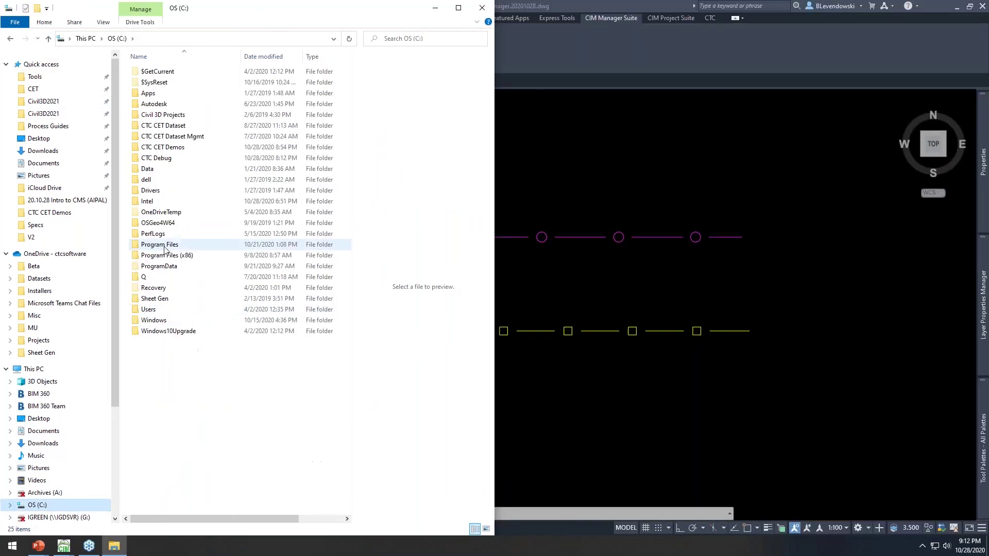
double_click(168, 148)
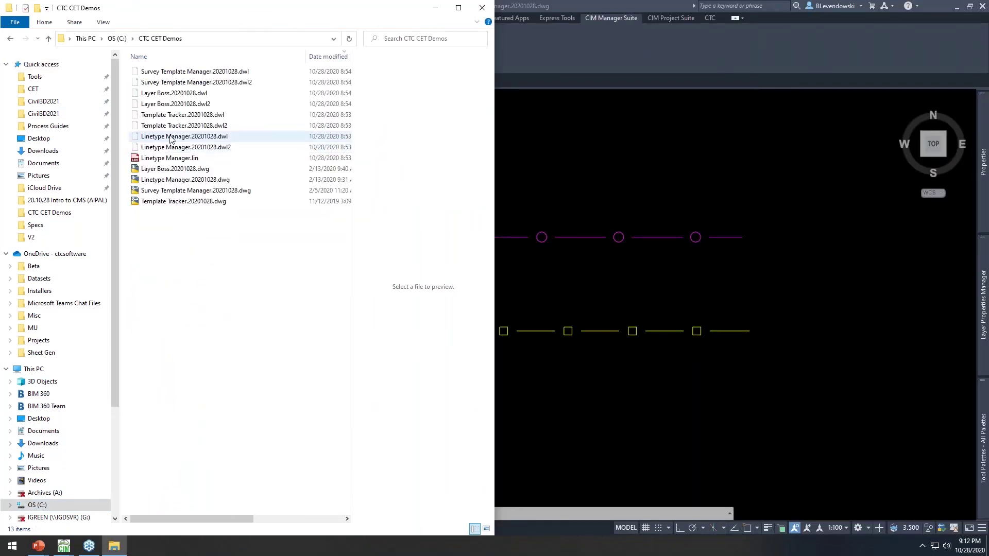
right_click(156, 159)
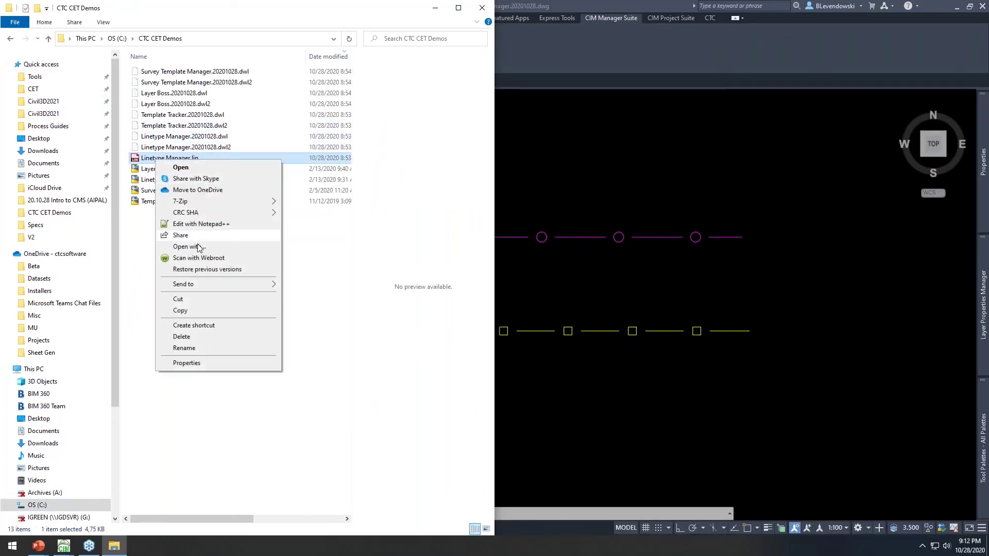
click(196, 224)
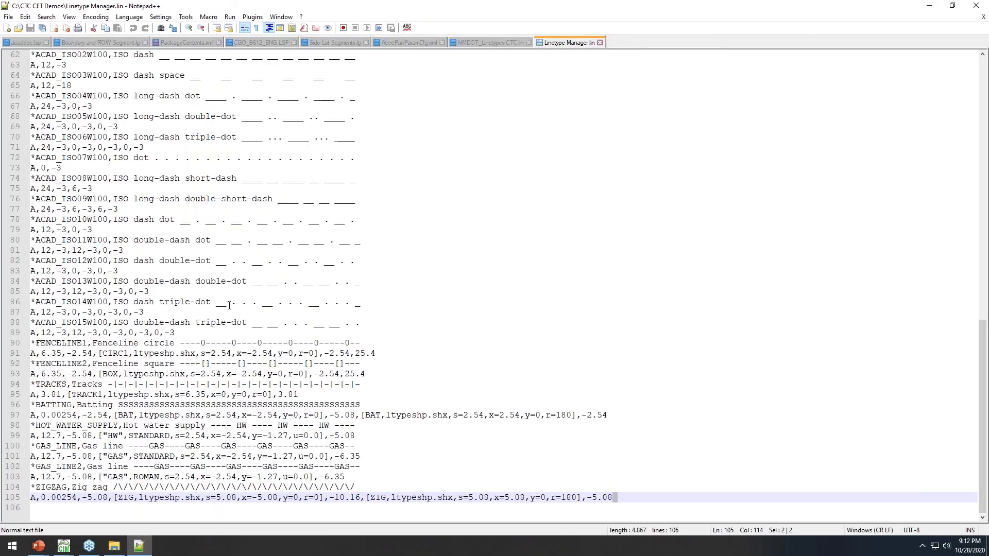
Review the linetype definitions throughout the Linetype Manager.lin text file and close Notepad++.
click(193, 334)
scroll(175, 334, up, 20)
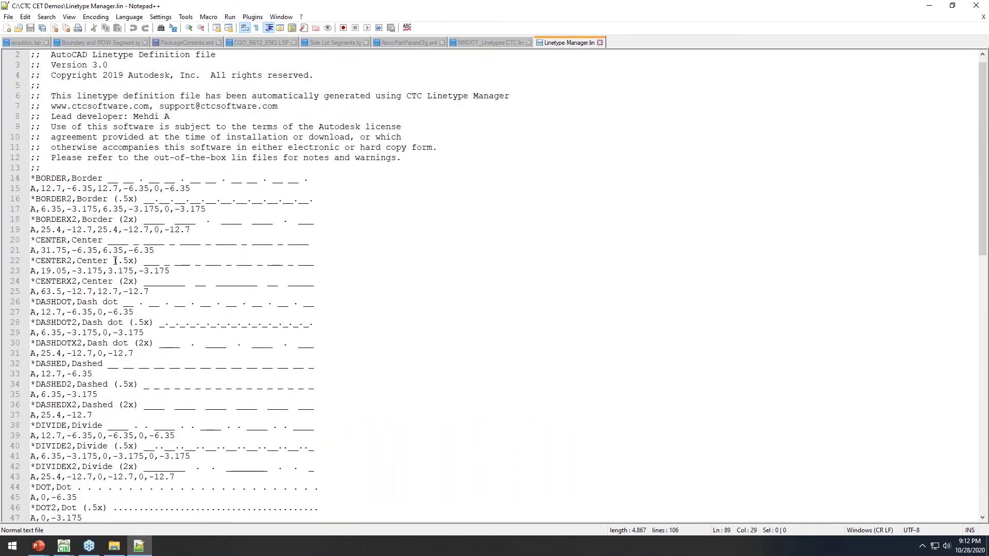
scroll(114, 261, down, 7)
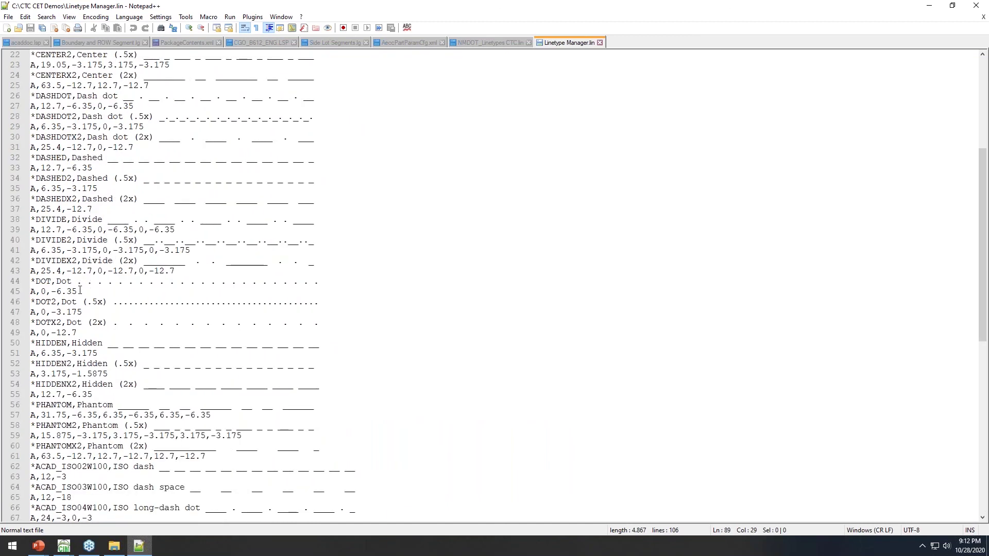
scroll(80, 291, down, 4)
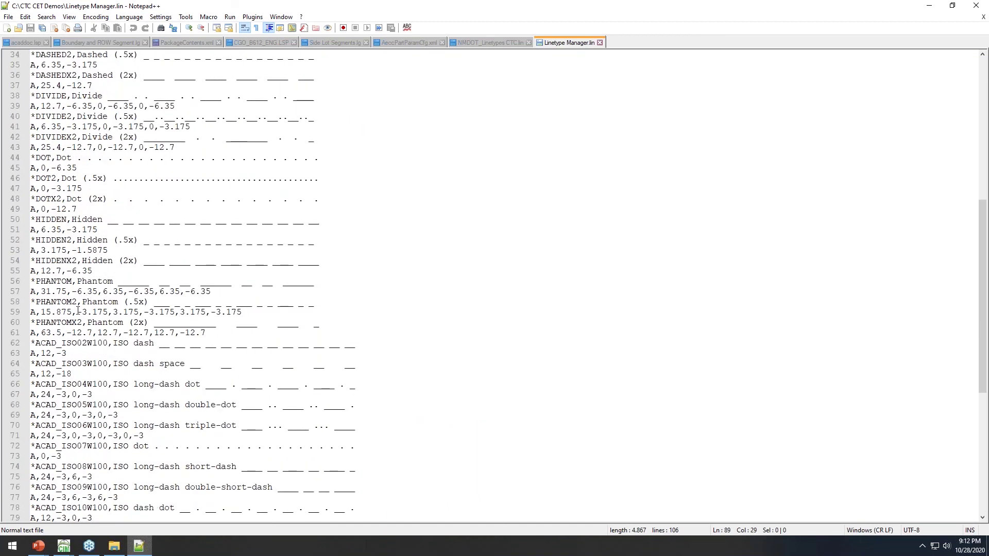
scroll(350, 287, down, 5)
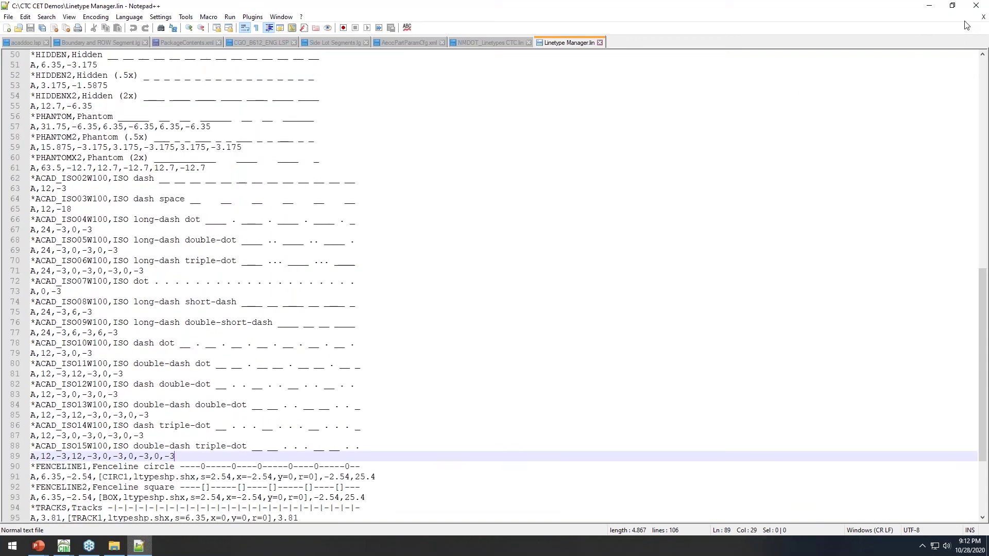
click(976, 5)
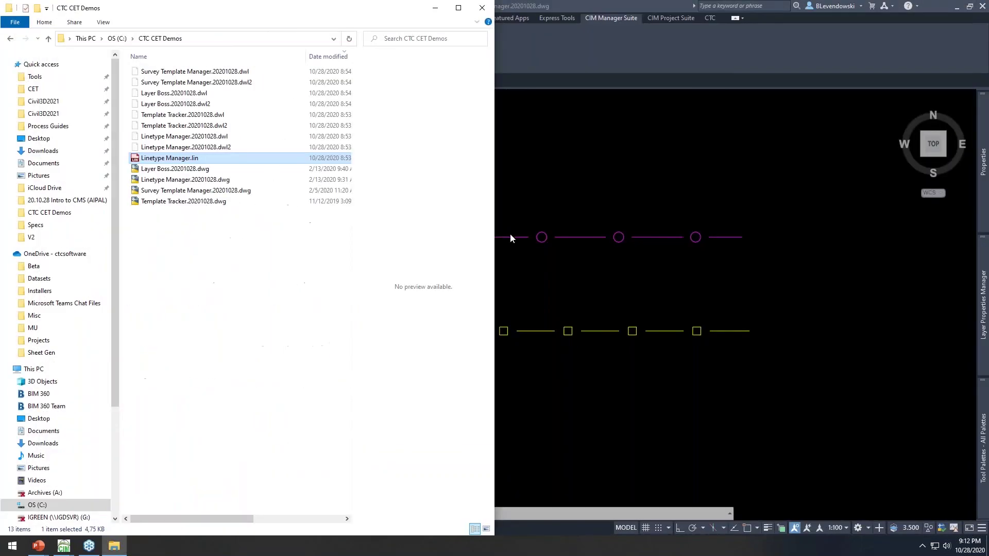
Switch to Civil 3D, open the Linetype Manager, and compare the previews of the GAS_LINE and GAS_LINE2 linetypes.
click(588, 172)
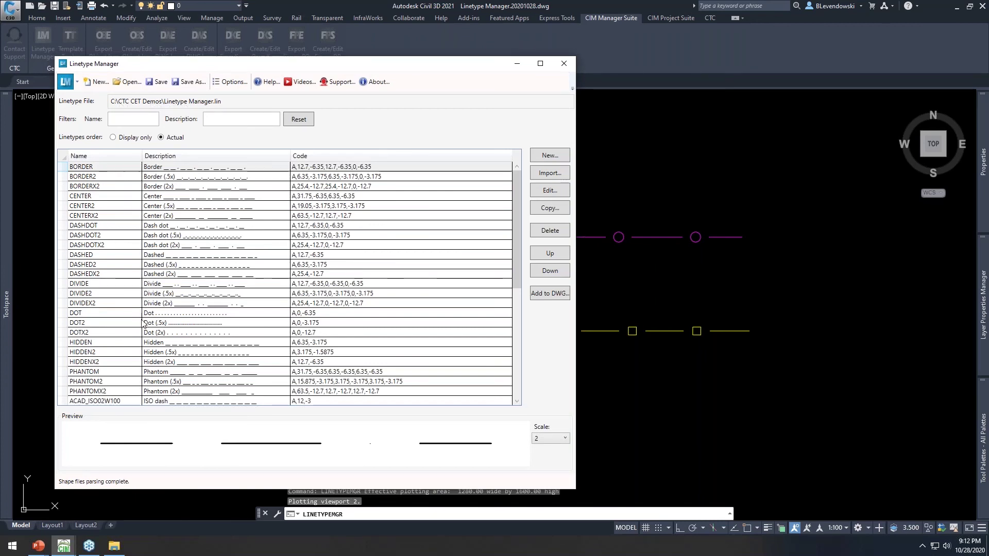
scroll(148, 322, down, 7)
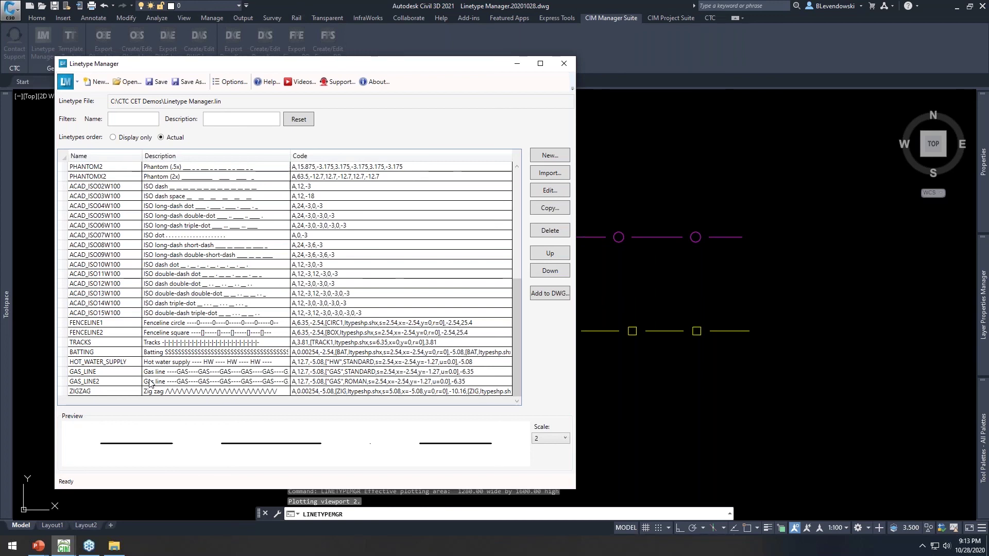
click(110, 373)
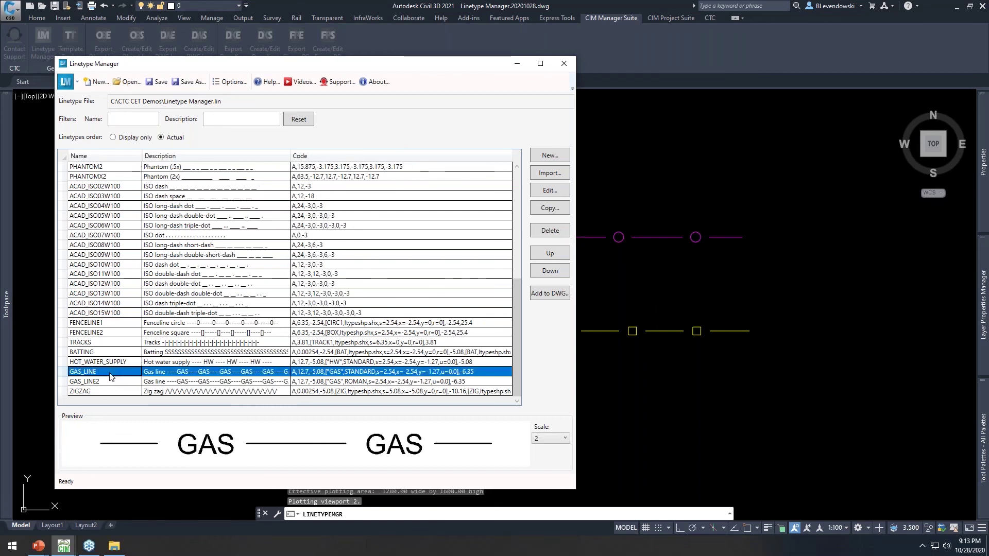
click(105, 382)
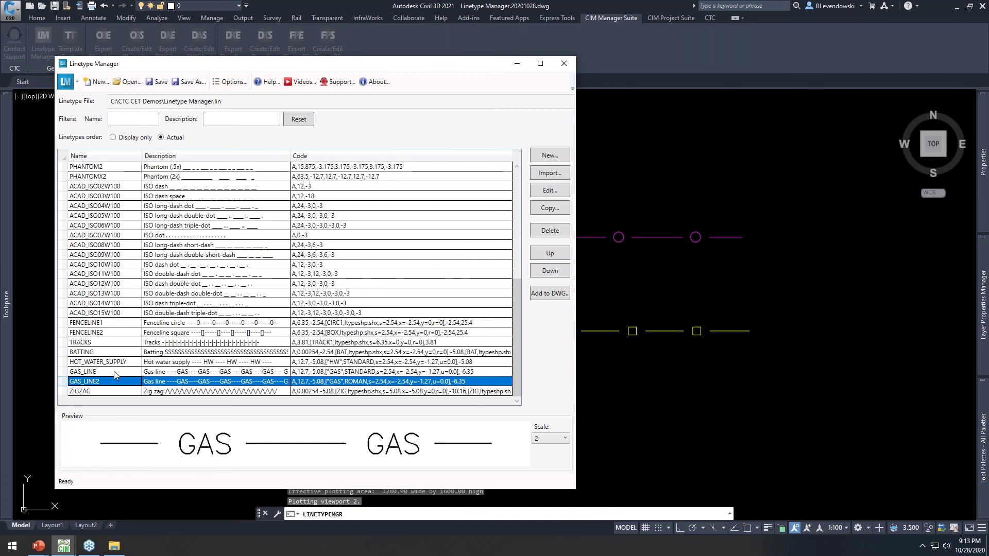
key(Up)
Open the GAS_LINE2 linetype for editing in the Linetype Editor.
click(100, 384)
click(553, 193)
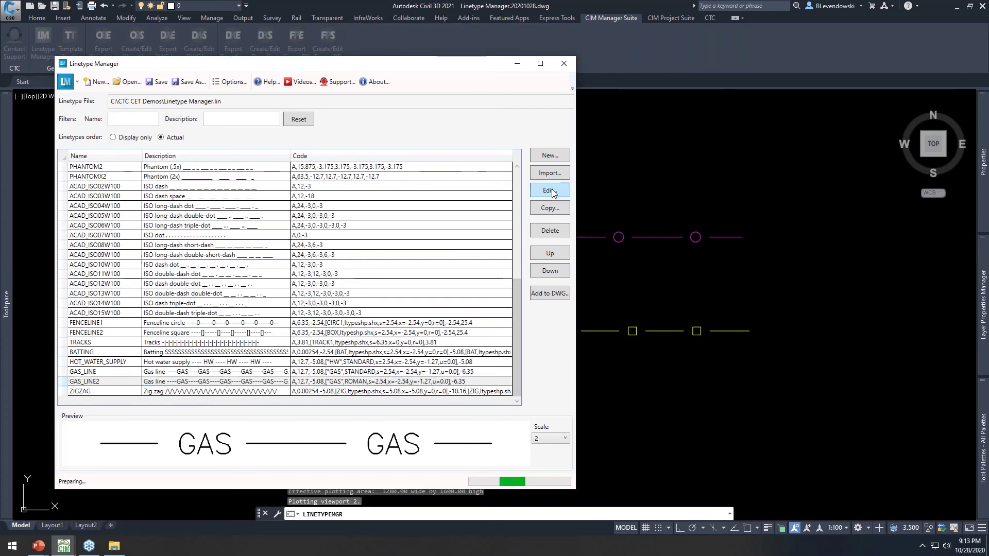
drag(640, 70, 441, 128)
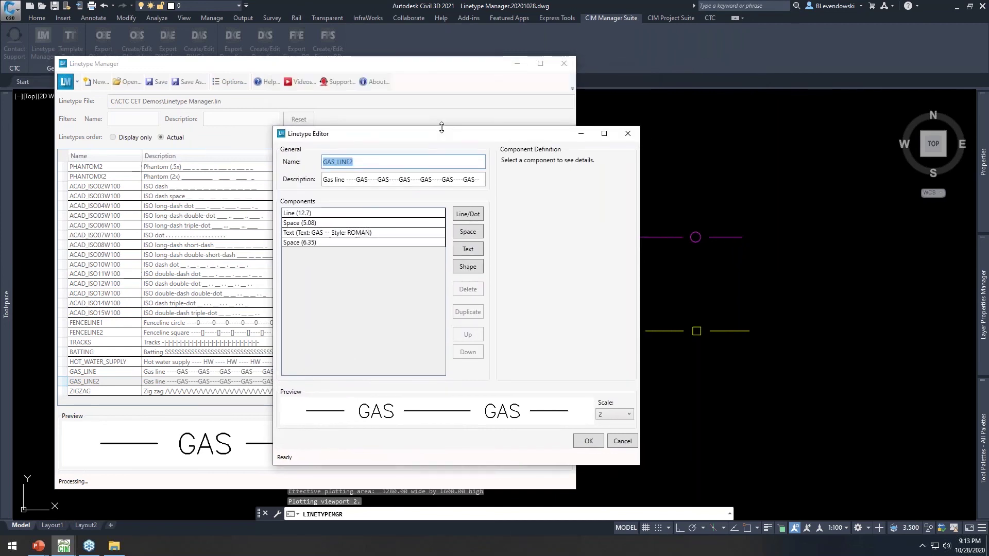
Examine the definitions of the line, space and text components that make up the GAS_LINE2 linetype.
click(334, 214)
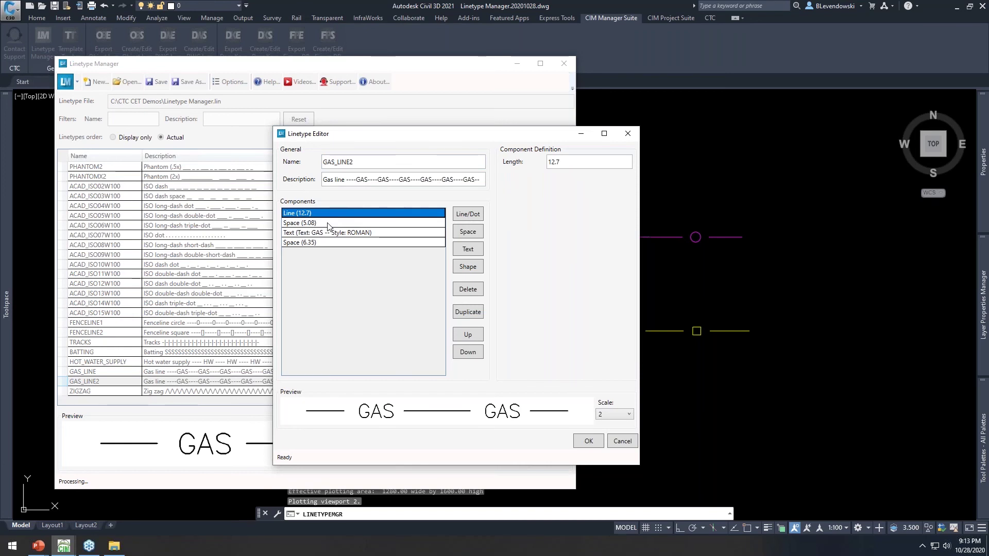
click(329, 224)
click(308, 215)
click(304, 224)
click(302, 234)
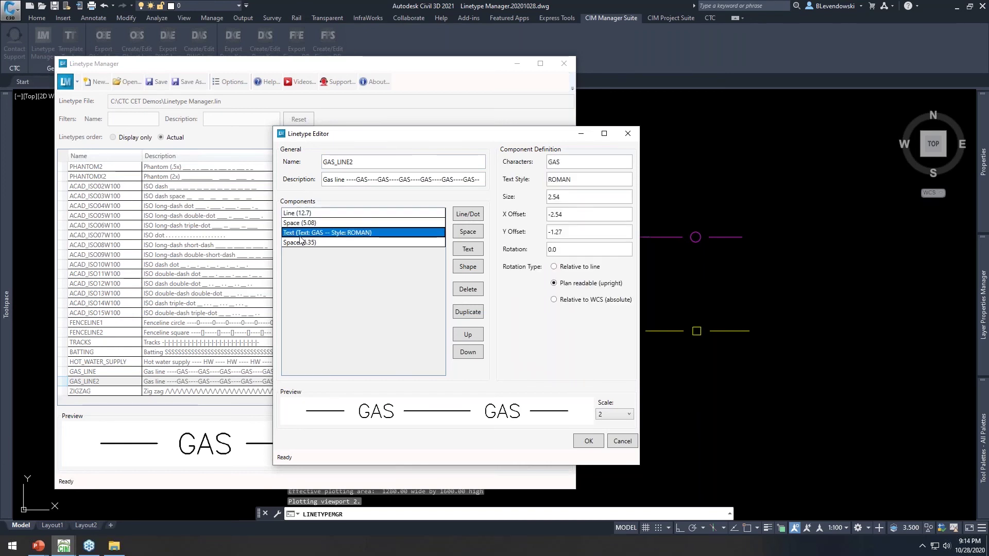
click(302, 243)
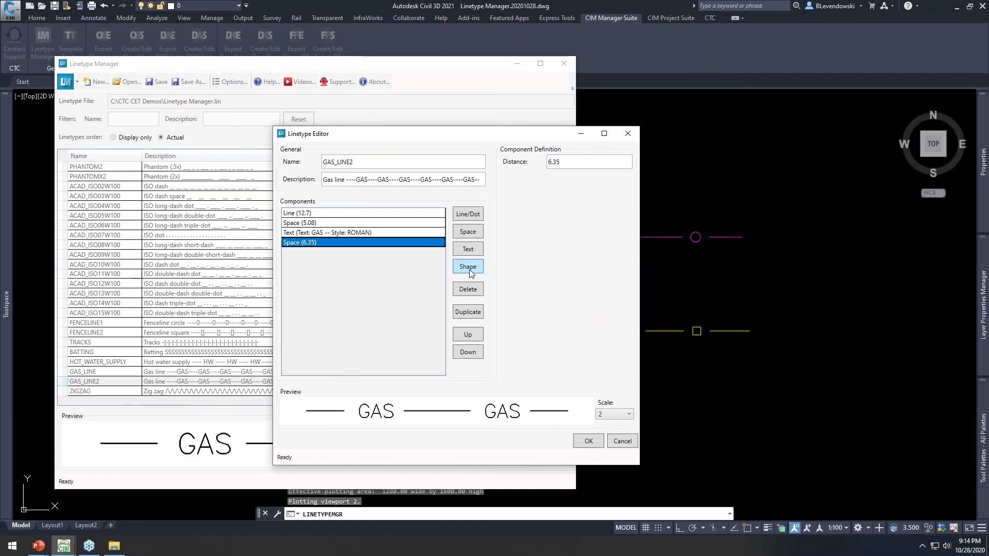
Set the distance of the space before the GAS text in GAS_LINE2 to 4.
click(328, 223)
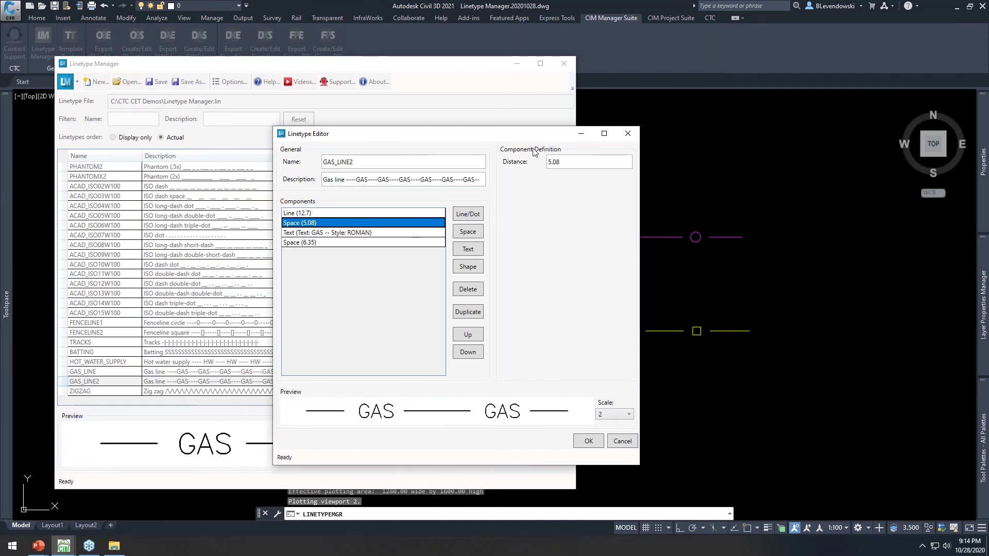
drag(525, 135, 534, 87)
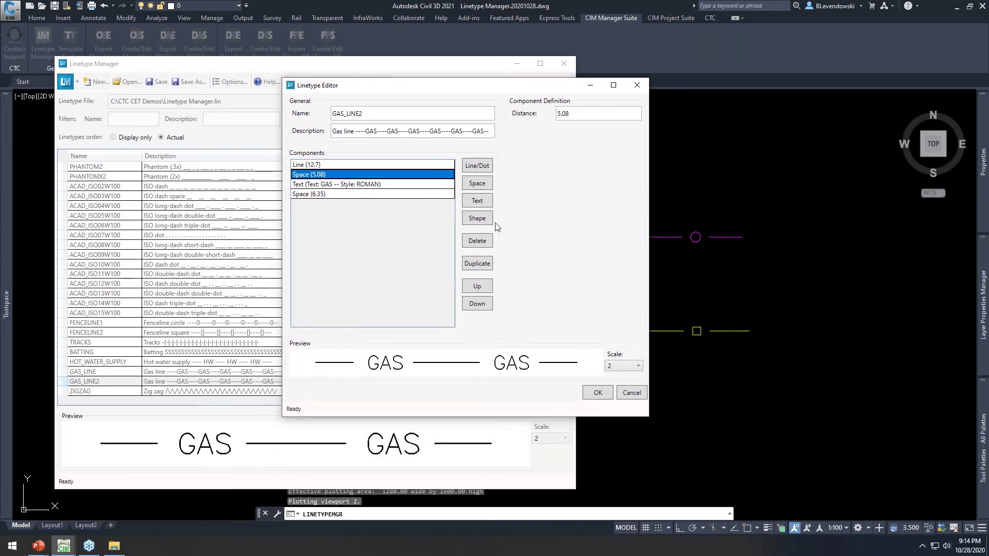
click(626, 115)
key(ctrl+a)
text(4)
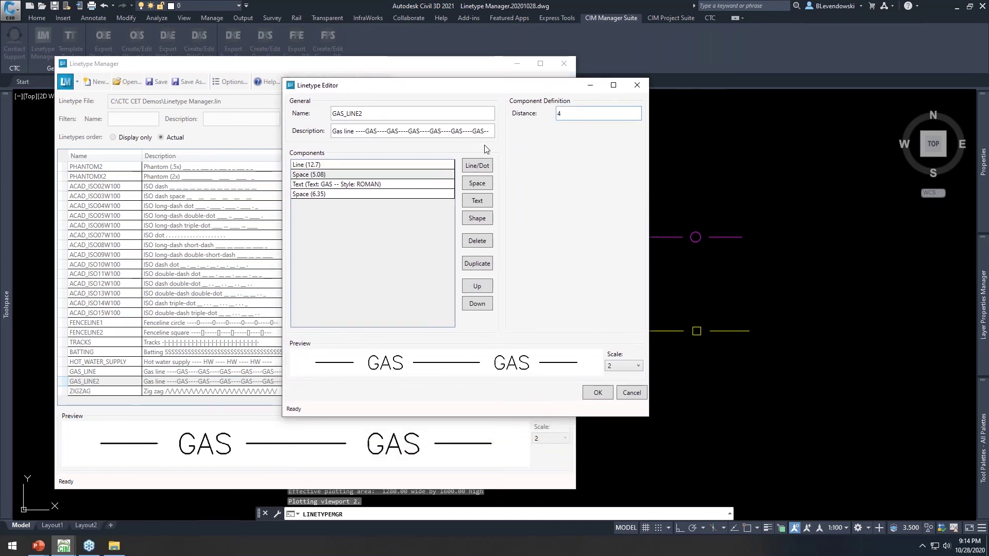
key(Tab)
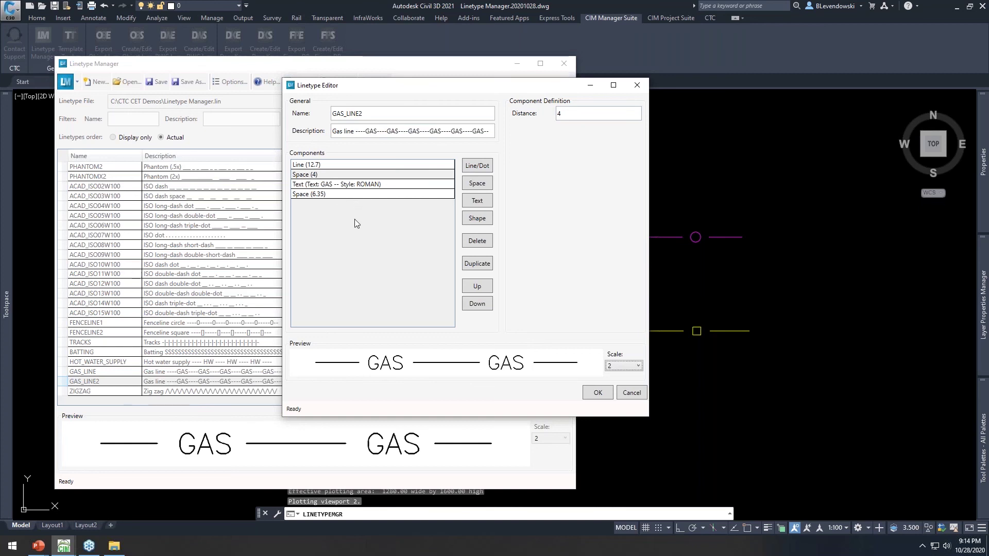
Set the distance of the space after the GAS text in GAS_LINE2 to 5.
click(372, 194)
click(574, 115)
key(ctrl+a)
text(5)
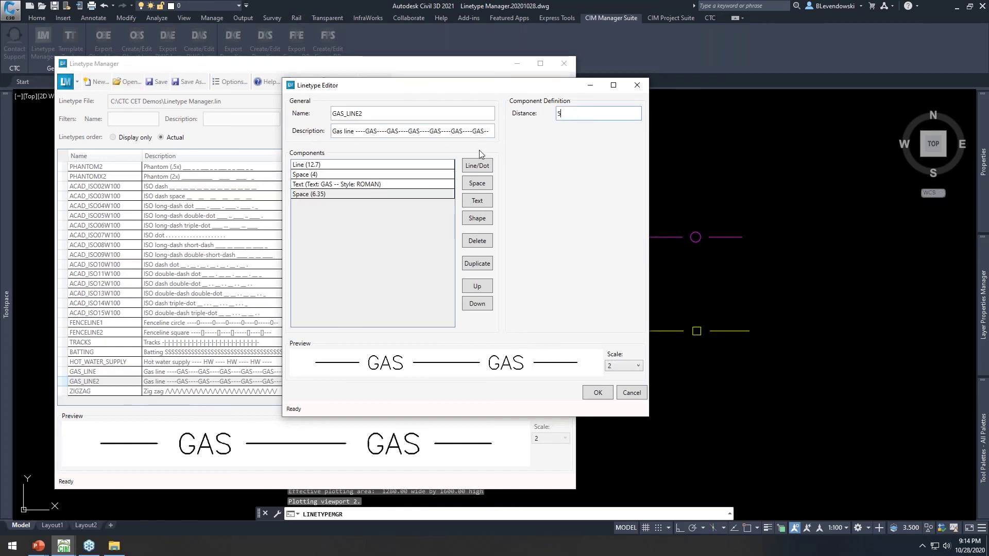
key(Tab)
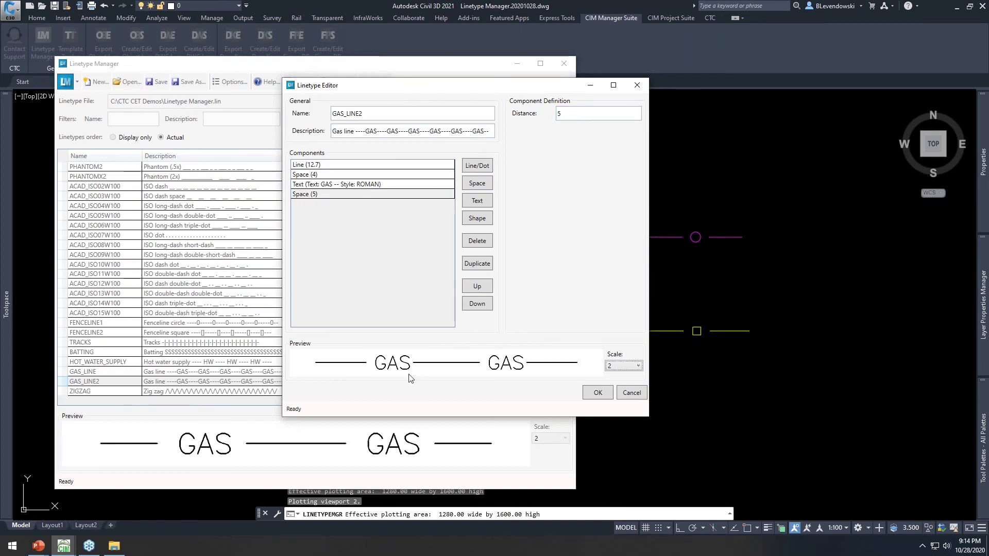
Set the distance of the space before the GAS text to 3.5 and accept the GAS_LINE2 edits.
click(331, 175)
click(572, 113)
key(ctrl+a)
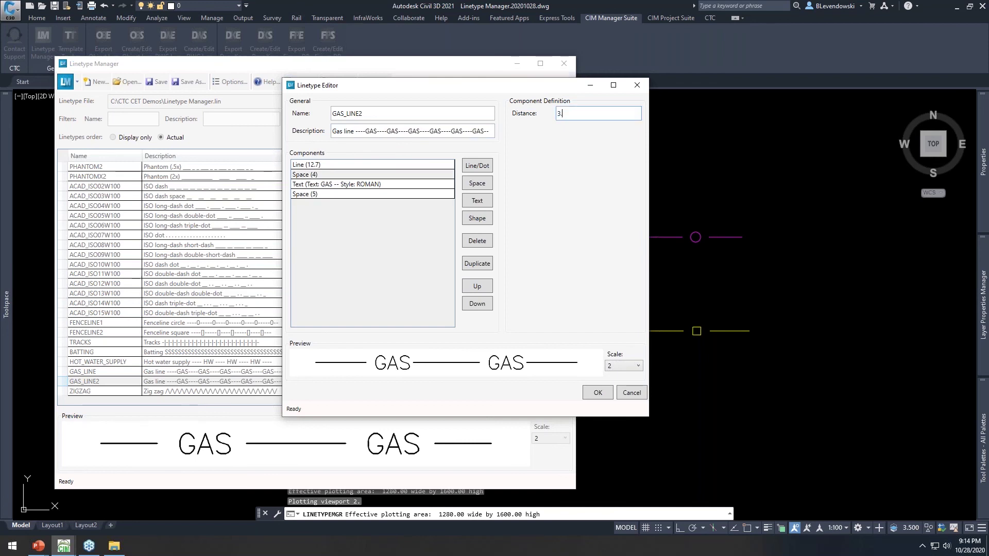
text(3.5)
key(Tab)
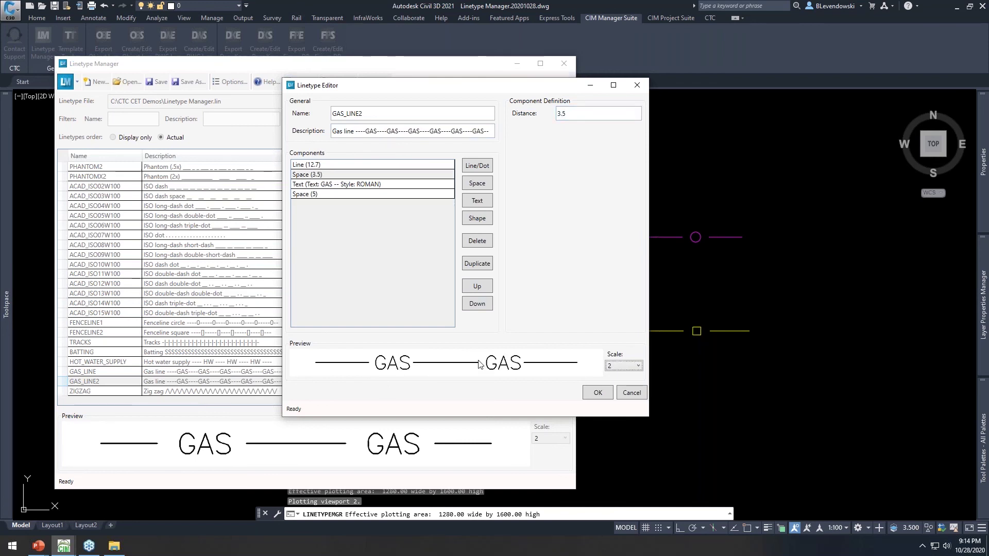
click(597, 394)
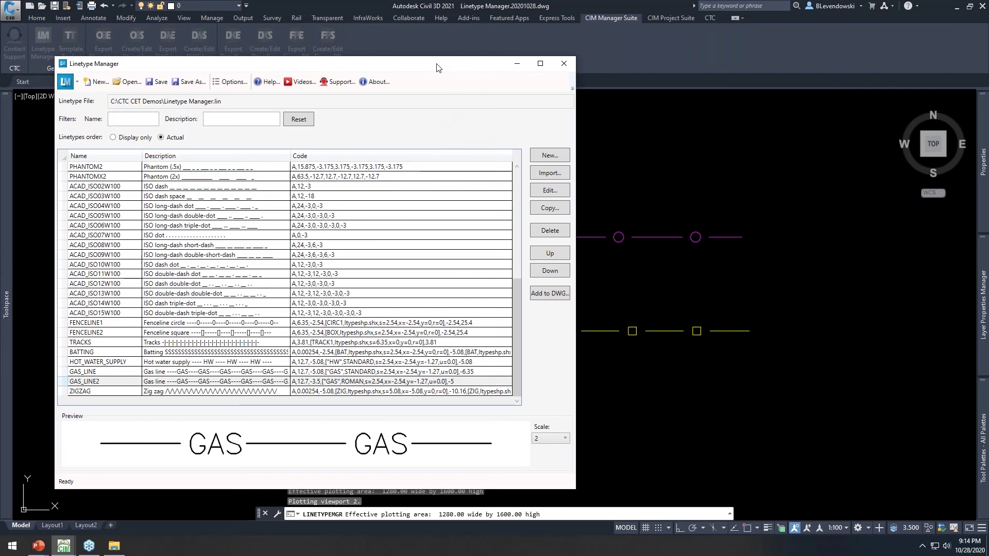
Create a new linetype named SEWER with the description "Sewer".
drag(436, 64, 492, 40)
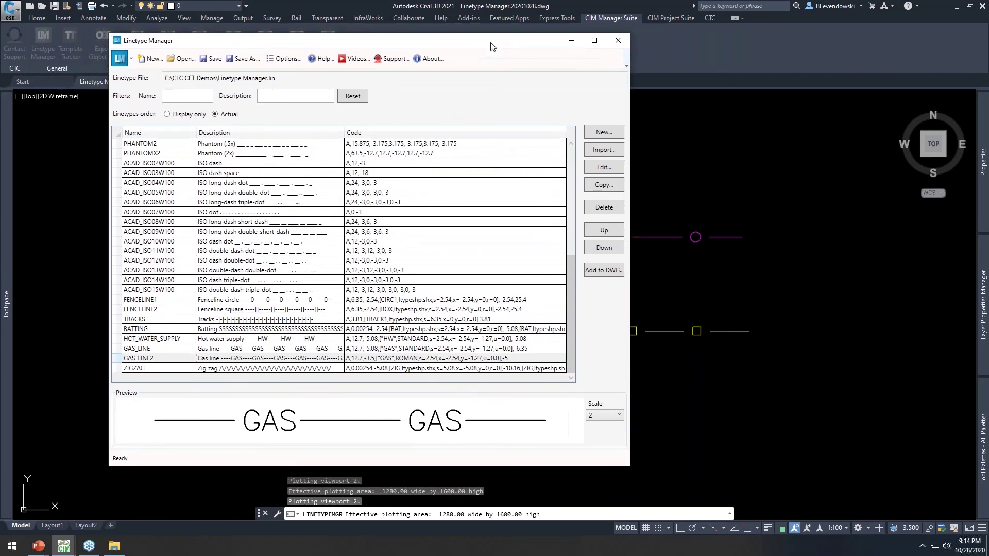
click(601, 137)
text(Sewer)
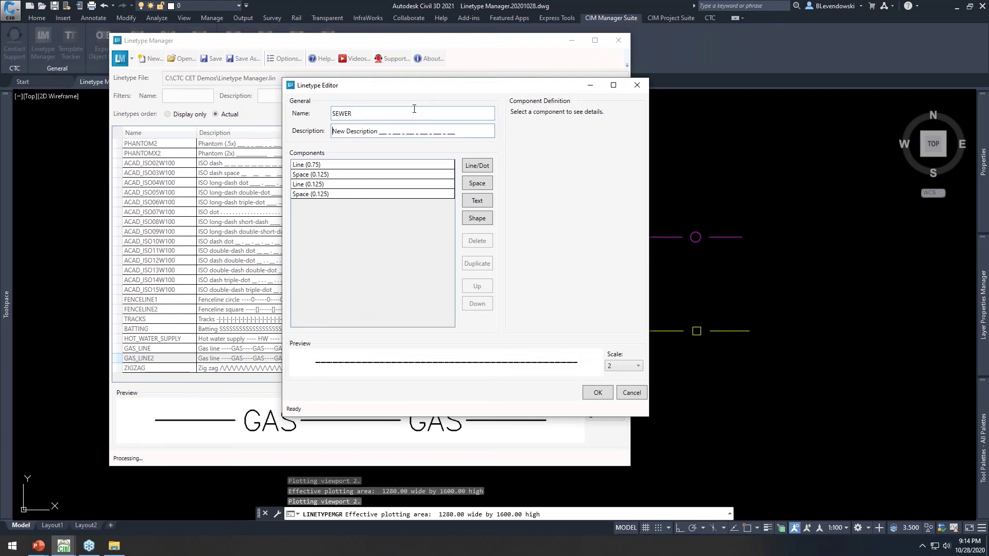
key(Tab)
text(D)
key(BackSpace)
text(S)
Delete the last two components of the SEWER linetype, the 0.125 line and the 0.125 space after it.
click(322, 166)
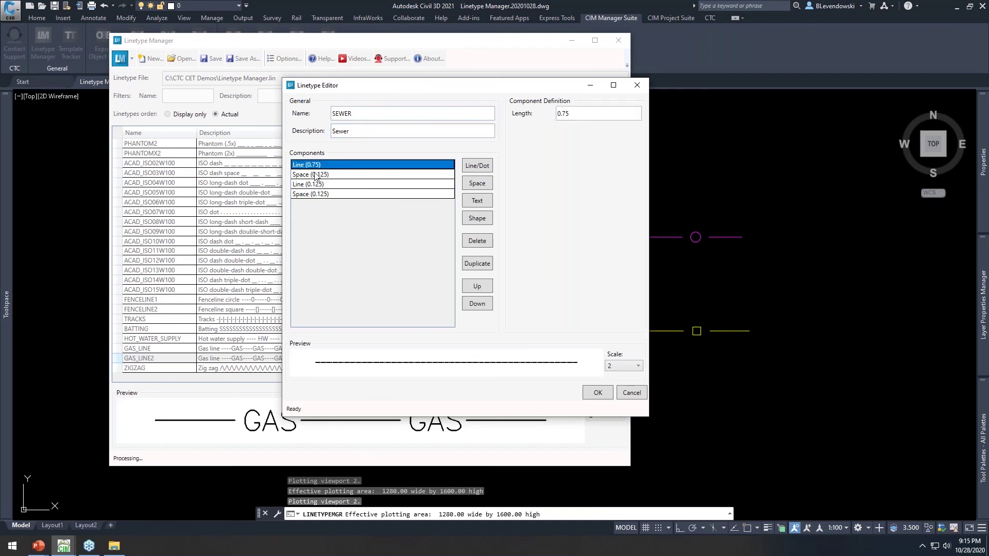
click(311, 175)
click(317, 166)
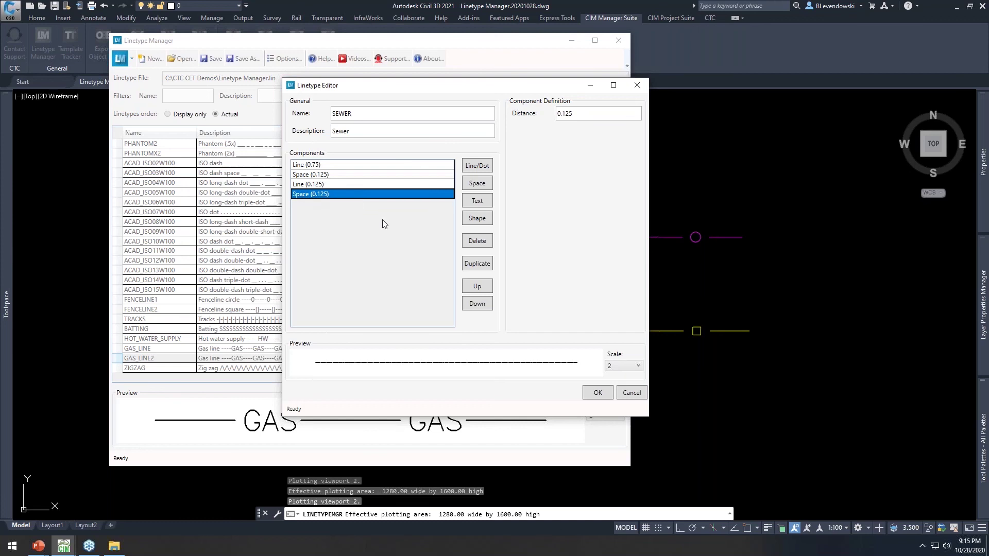
click(477, 241)
click(338, 186)
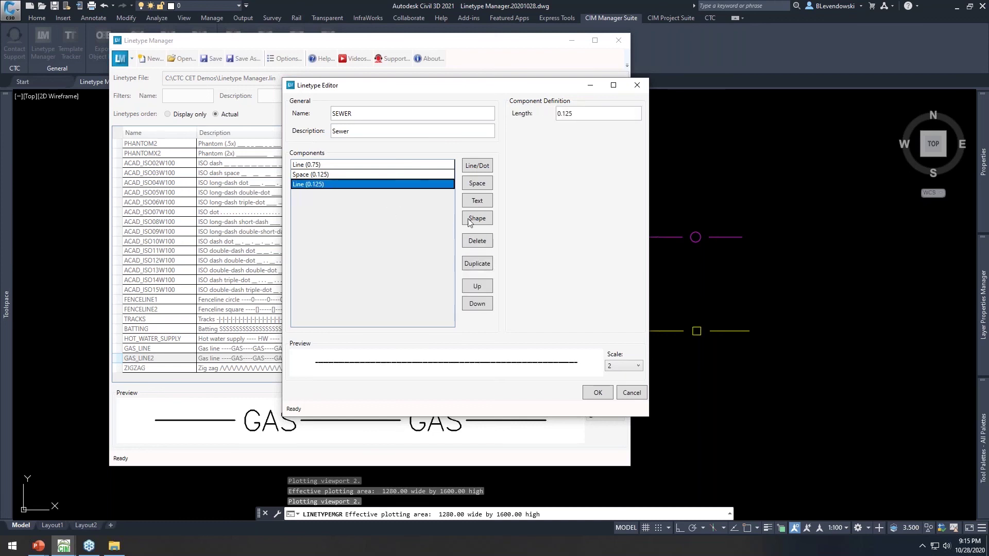
click(484, 241)
Set the length of the SEWER linetype's line component to 10.
click(317, 166)
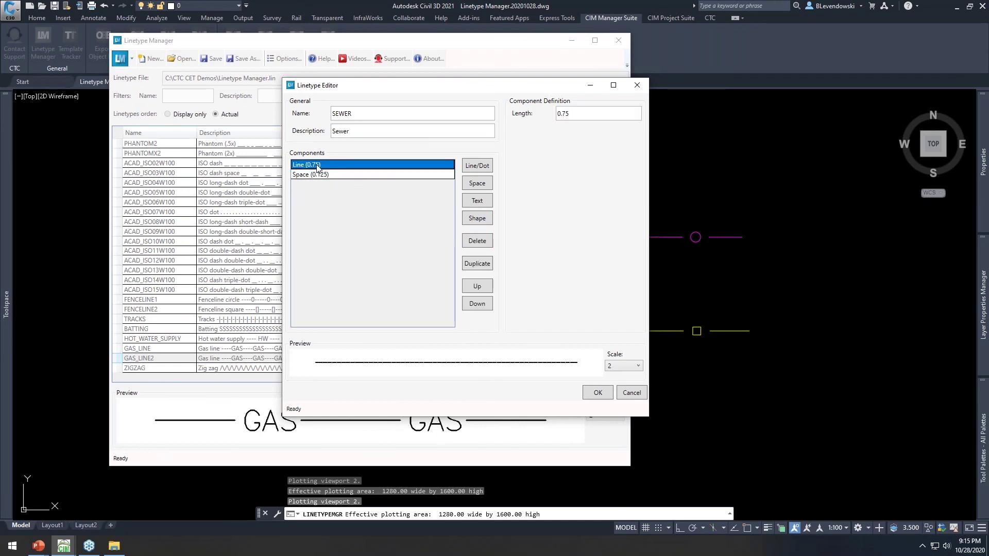
click(317, 175)
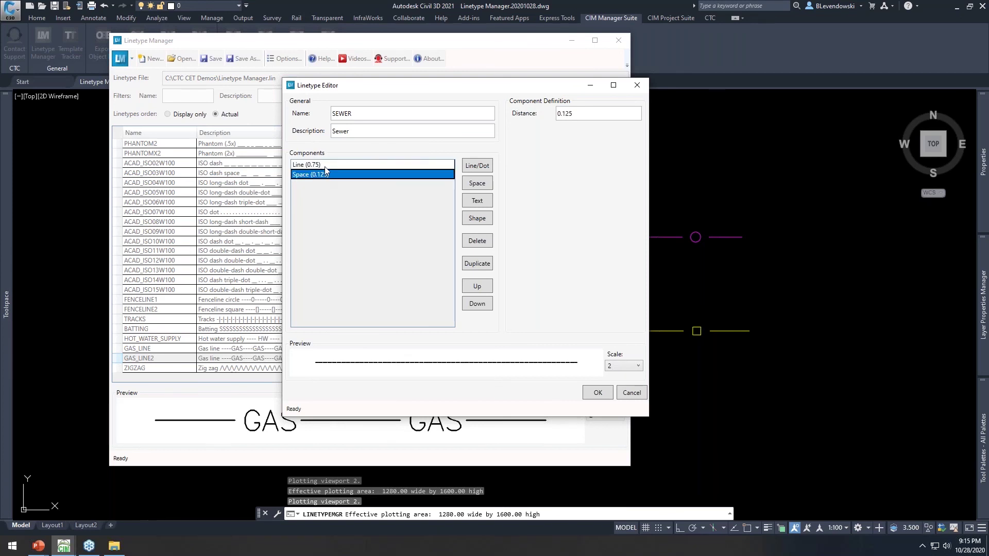
click(324, 165)
double_click(567, 114)
text(10)
key(Tab)
Set the distance of the space component following the line to 3.
click(348, 175)
double_click(567, 113)
text(3)
key(Tab)
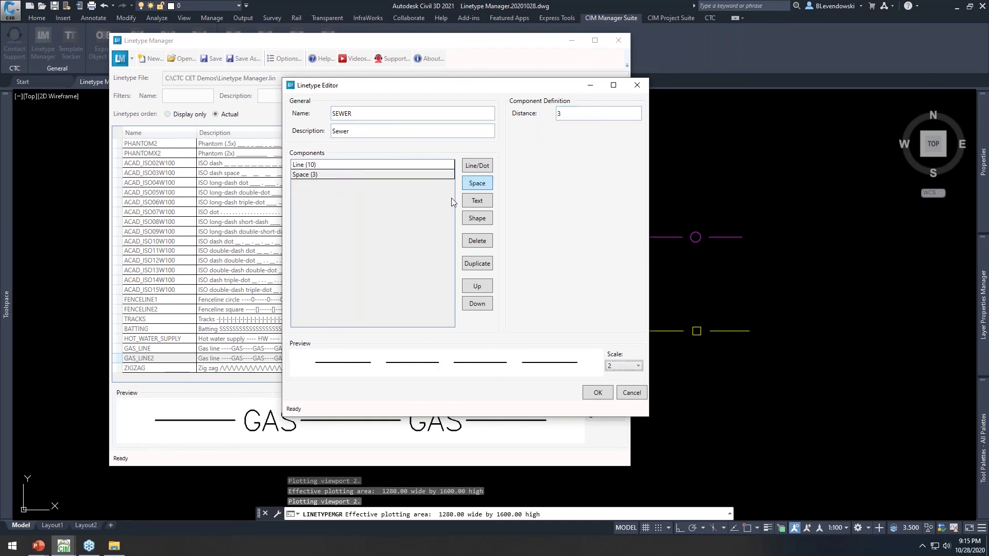
Add a shape component after the space, using ZIG from ltypeshp.shx, and set its size to 1.
click(477, 218)
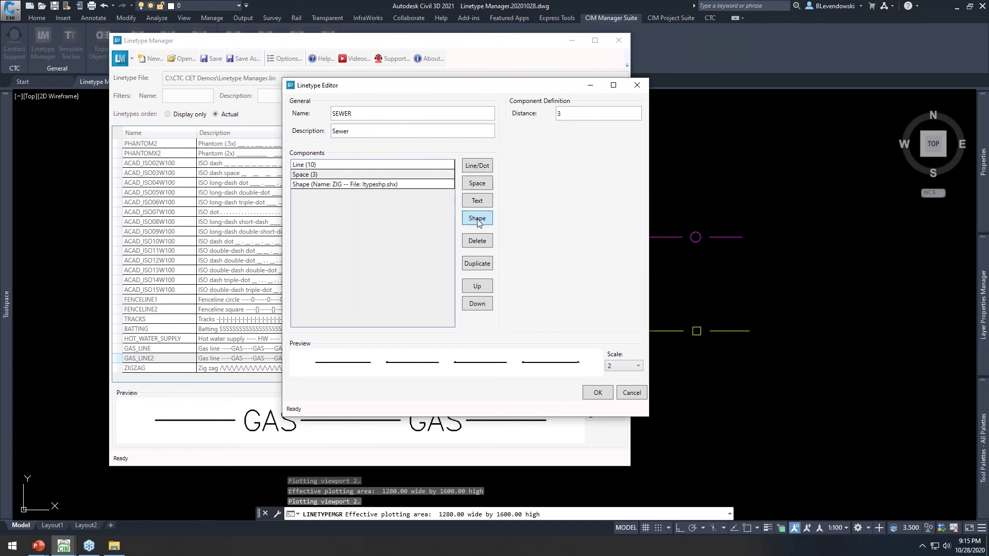
click(389, 185)
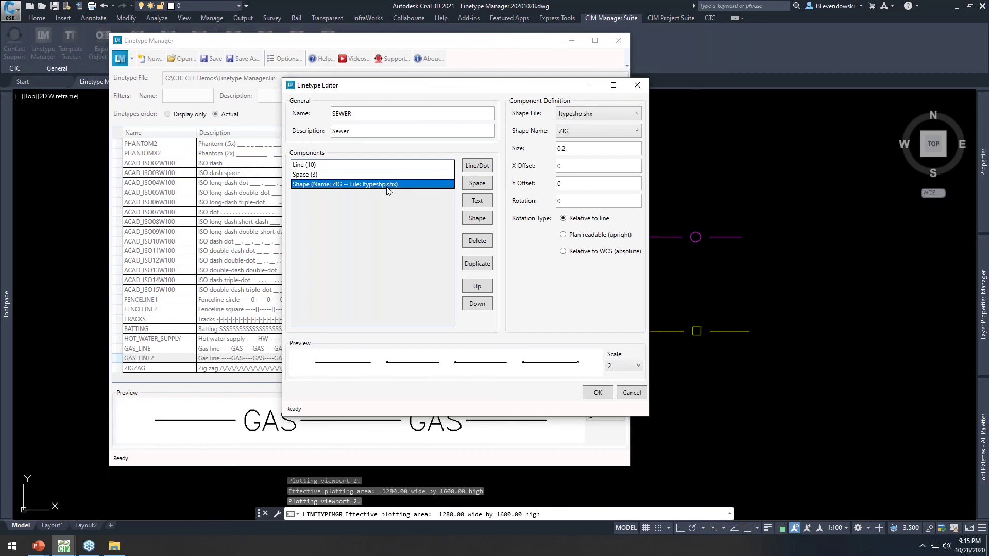
click(588, 113)
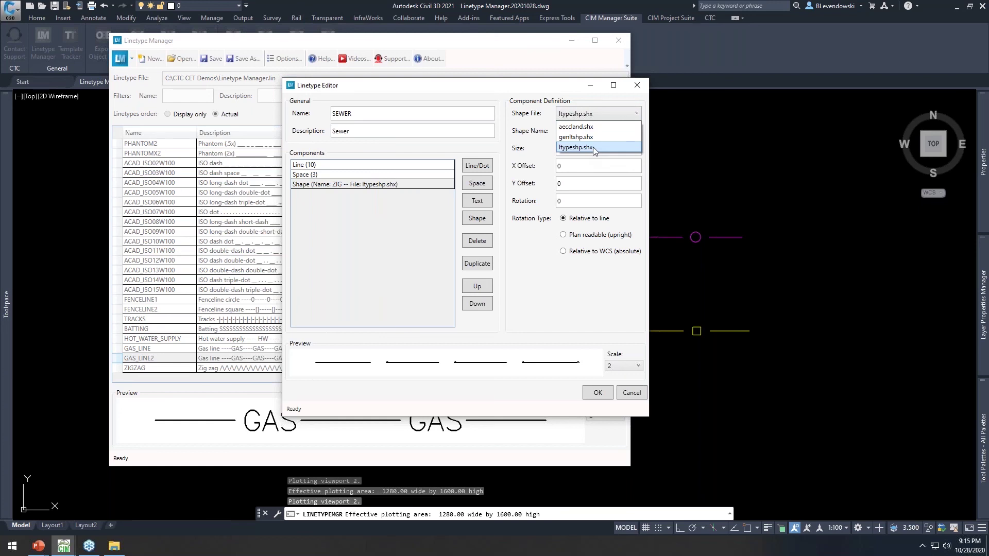
click(556, 108)
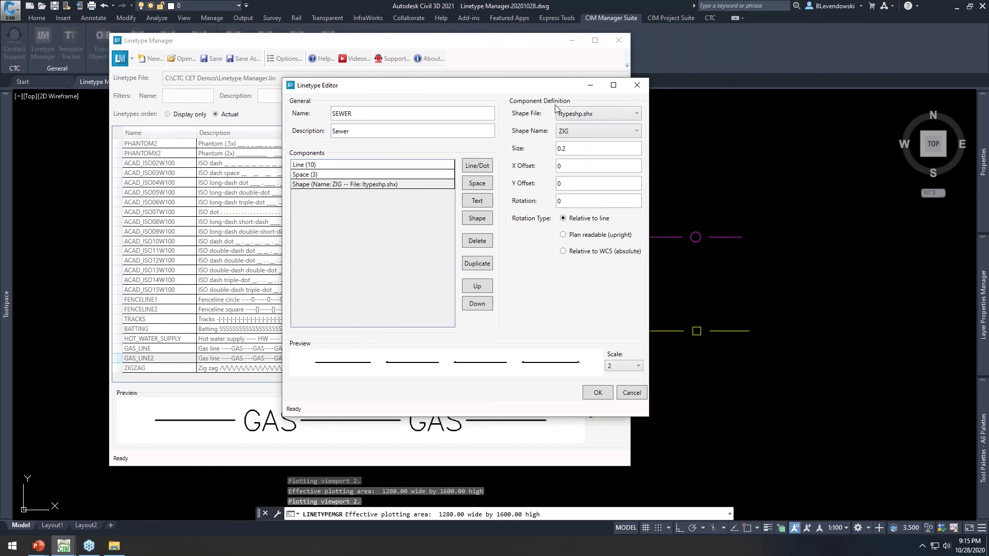
click(580, 129)
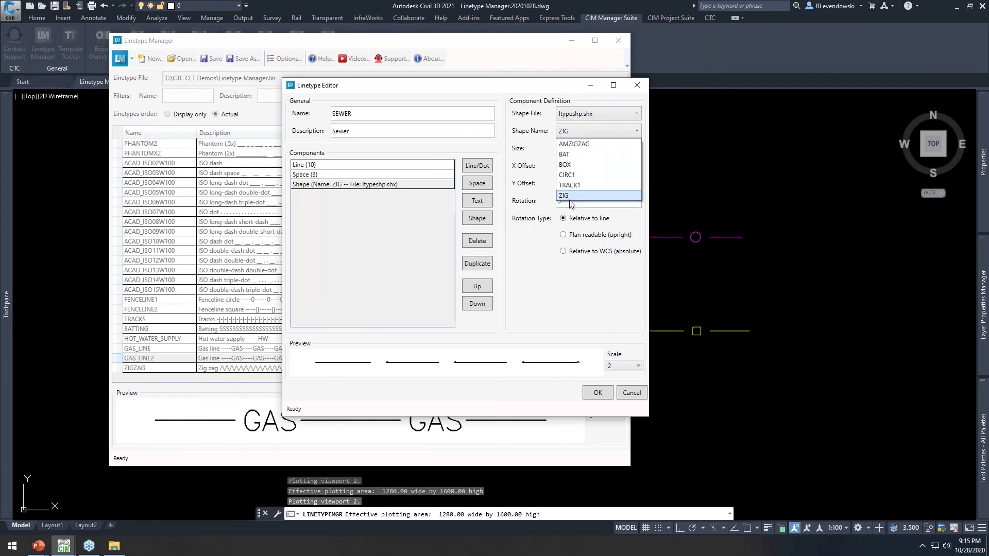
click(565, 195)
click(575, 151)
text(1)
key(Tab)
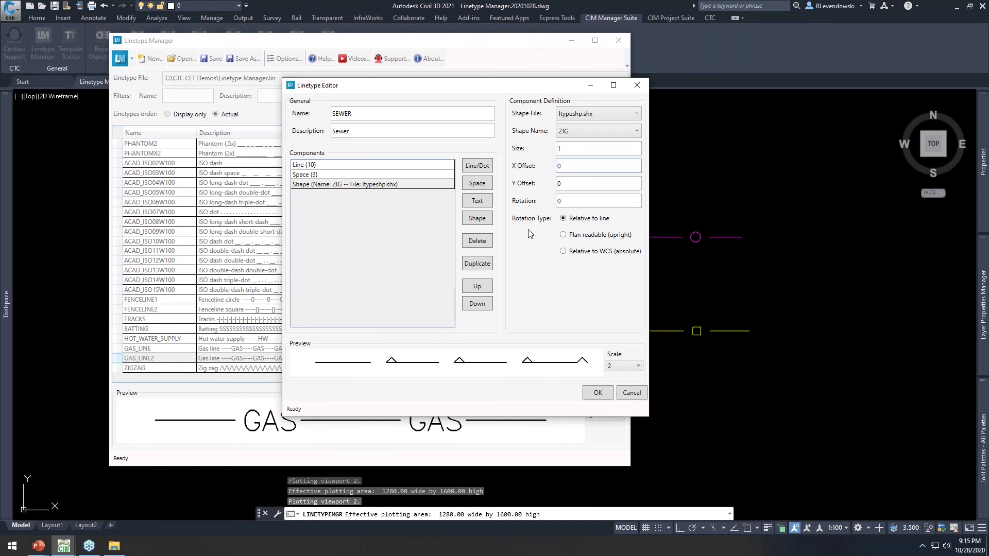
Set the rotation of the ZIG shape to 90, relative to line.
click(569, 200)
key(BackSpace)
text(-90)
key(Tab)
click(573, 203)
key(Home)
key(Delete)
key(Tab)
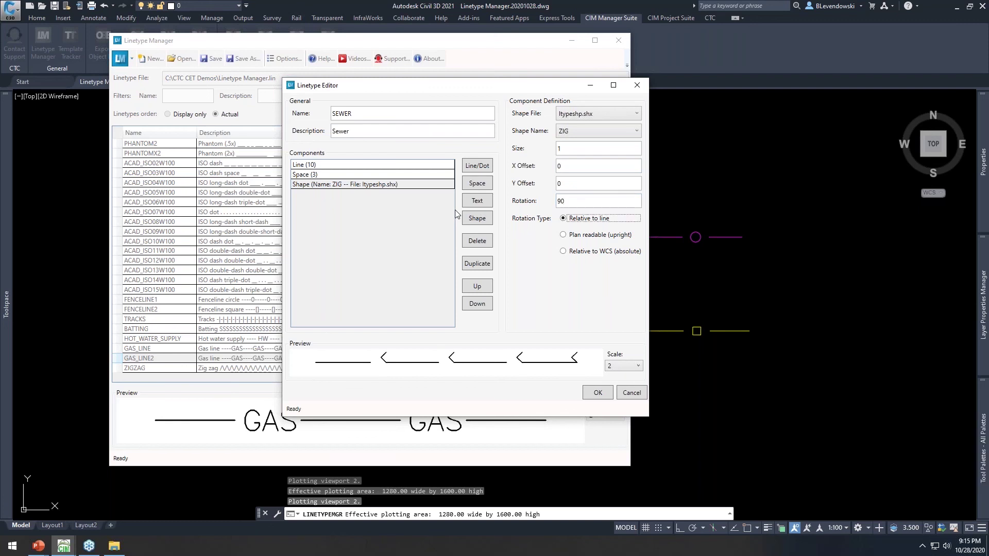
Set the Y offset of the ZIG shape to -1.
click(585, 186)
text(-1)
key(Tab)
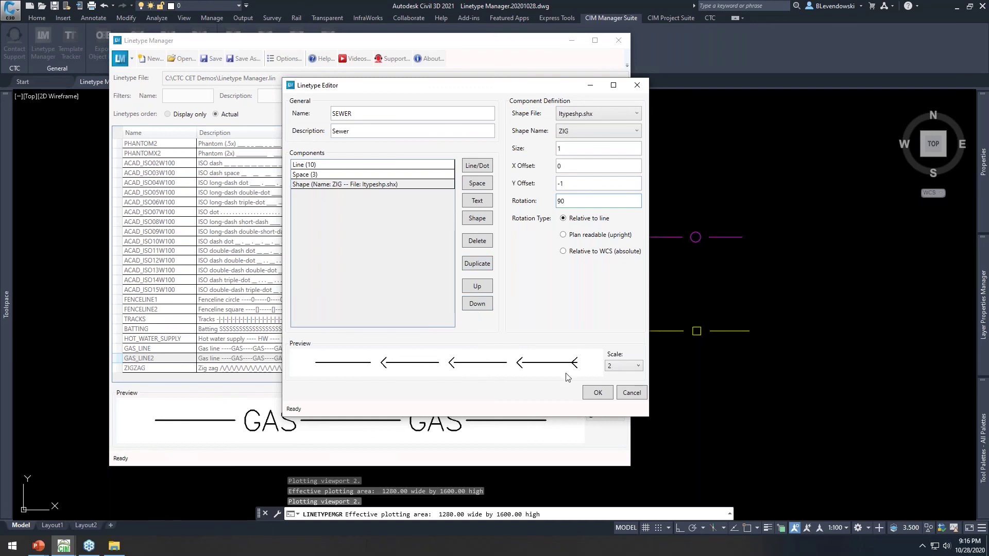
Preview the SEWER linetype at scale 1 and at scale 5.
click(623, 366)
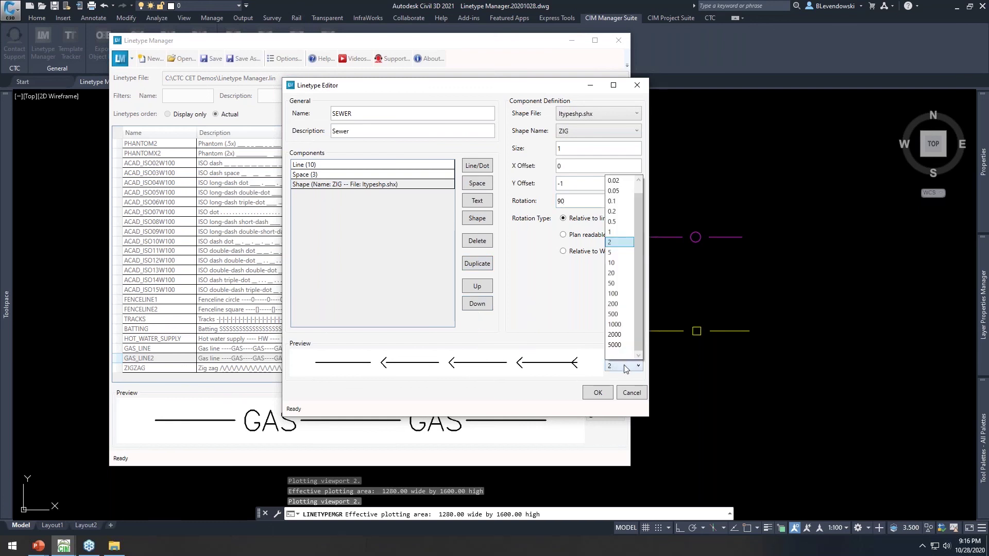
click(620, 233)
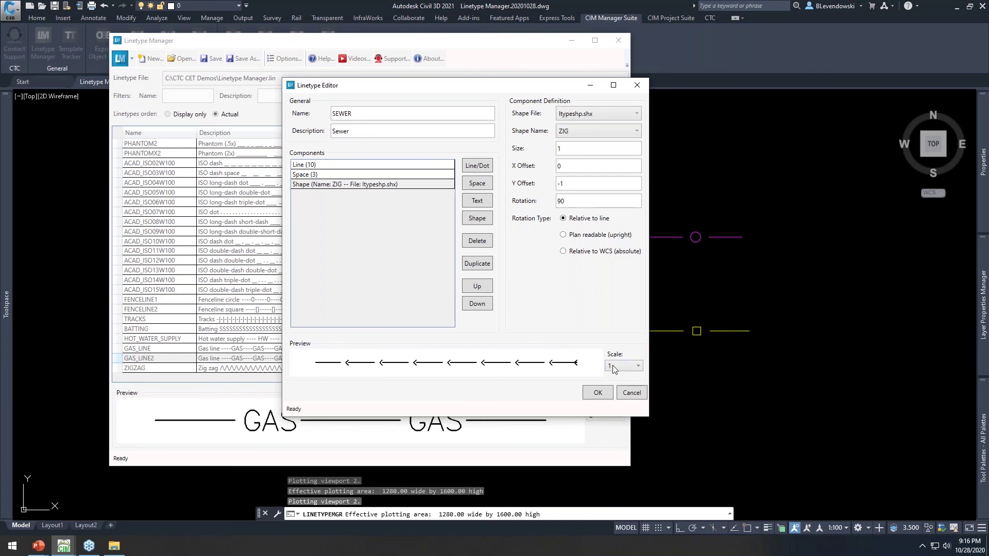
click(617, 366)
click(620, 254)
Add a space component after the ZIG shape and set its distance to 2.
click(477, 183)
click(417, 194)
click(559, 113)
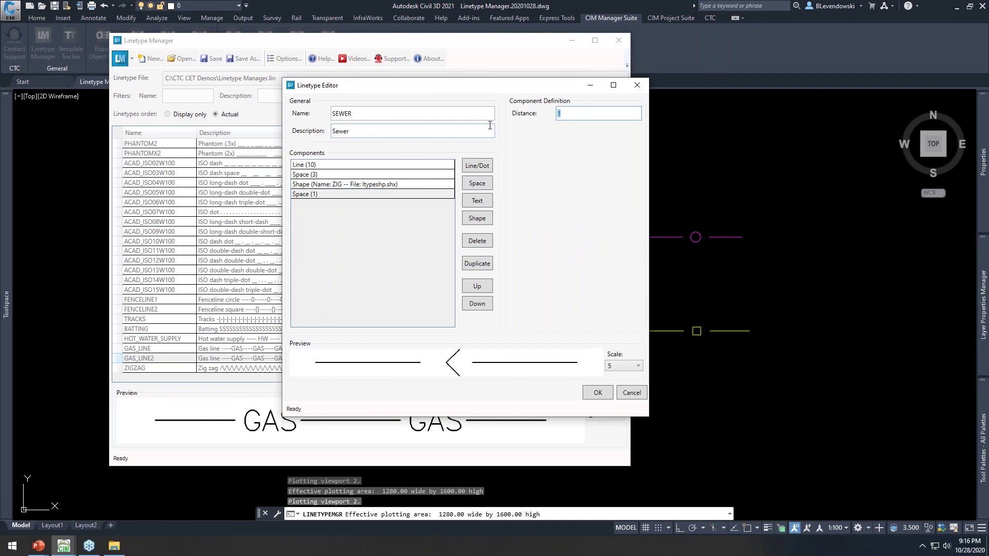
key(Tab)
key(shift+Tab)
text(2)
key(Tab)
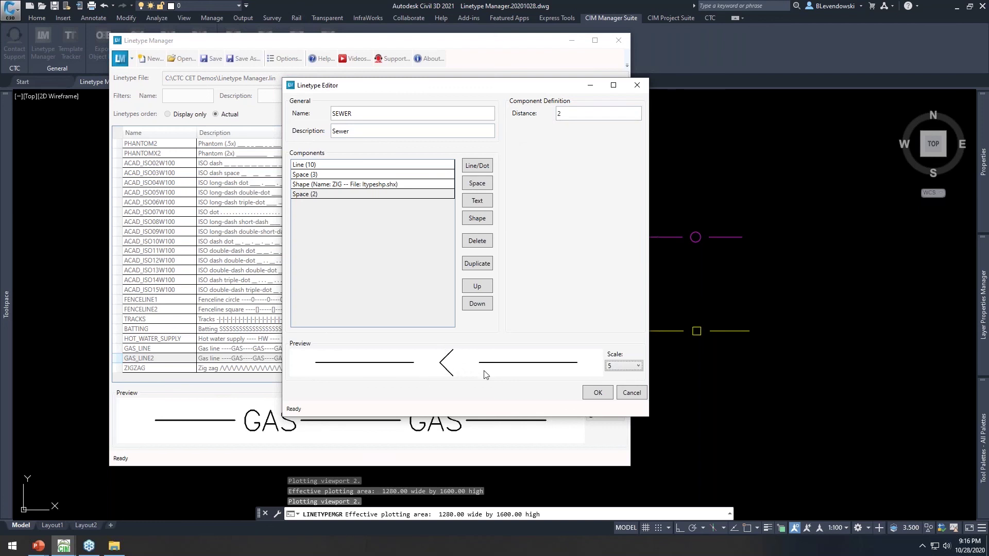
Set the preview scale to 2 and accept the SEWER linetype definition.
click(621, 367)
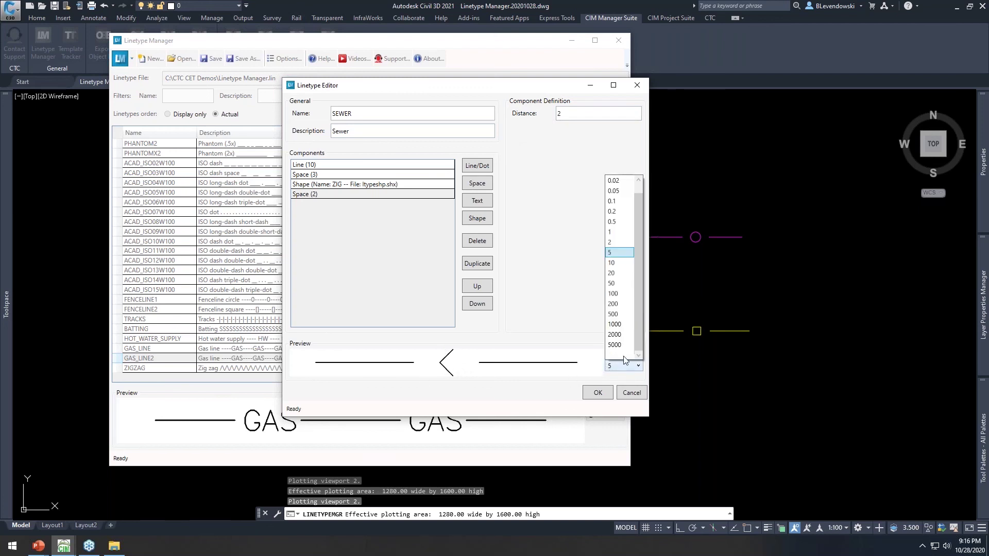
click(617, 245)
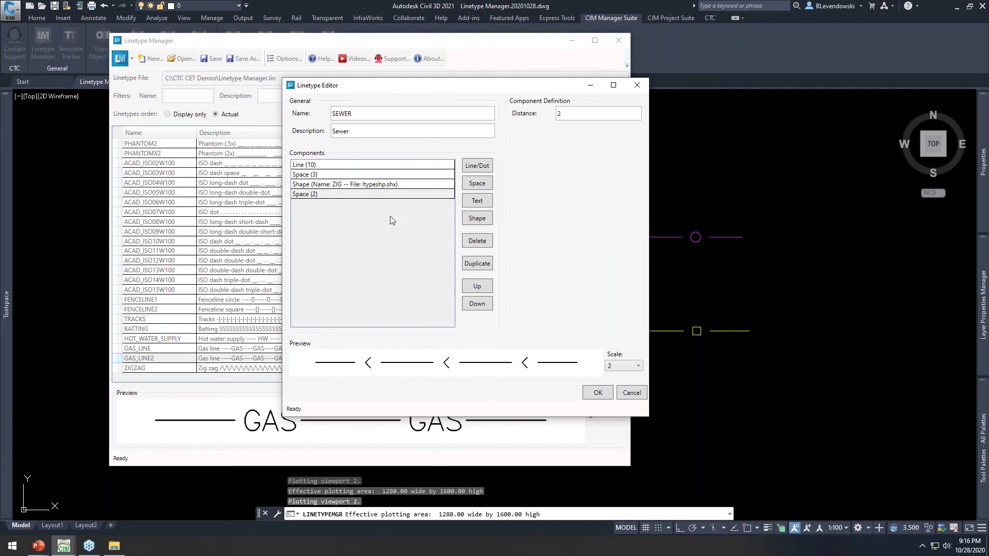
click(598, 393)
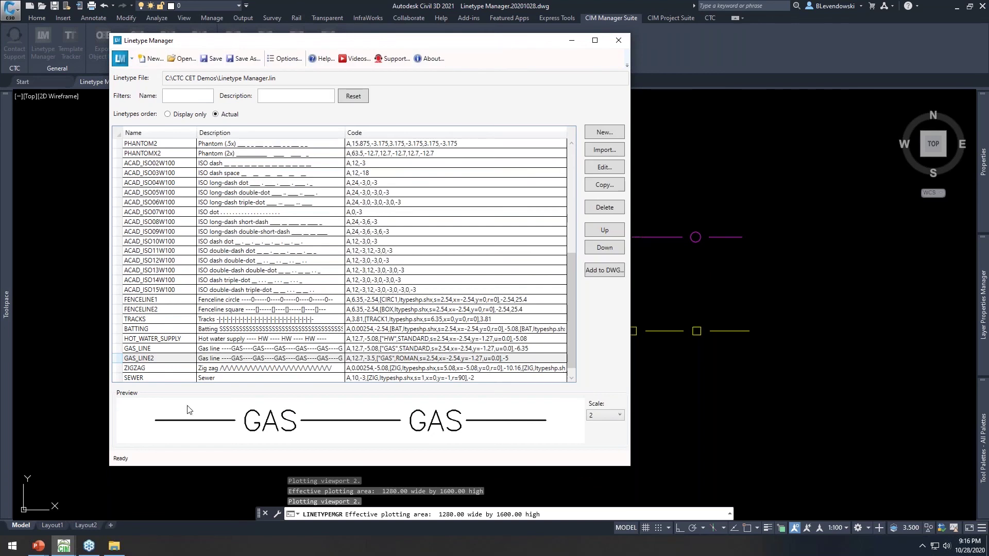
Switch to File Explorer and open Linetype Manager.lin from the CTC CET Demos folder in Notepad++.
click(114, 547)
click(191, 233)
click(161, 160)
right_click(162, 164)
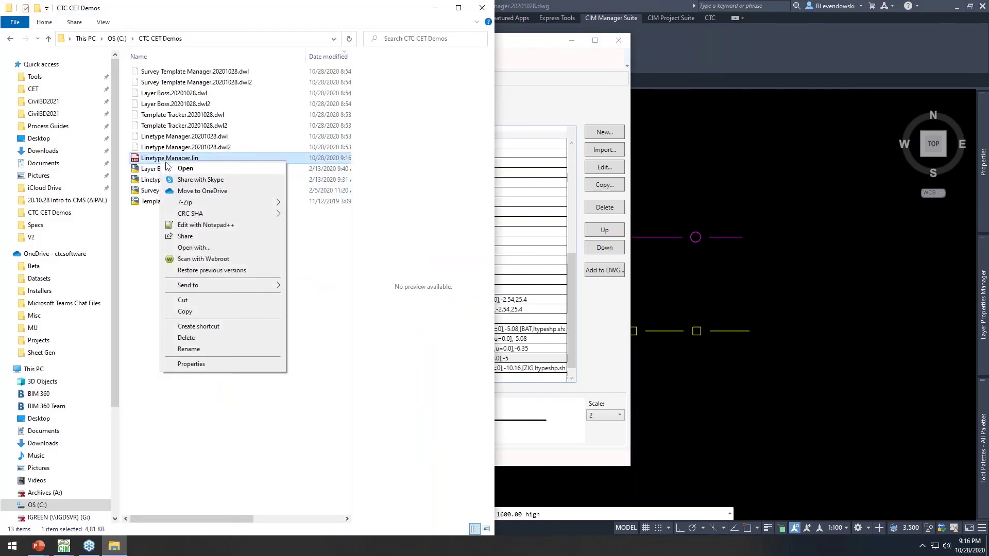
click(205, 225)
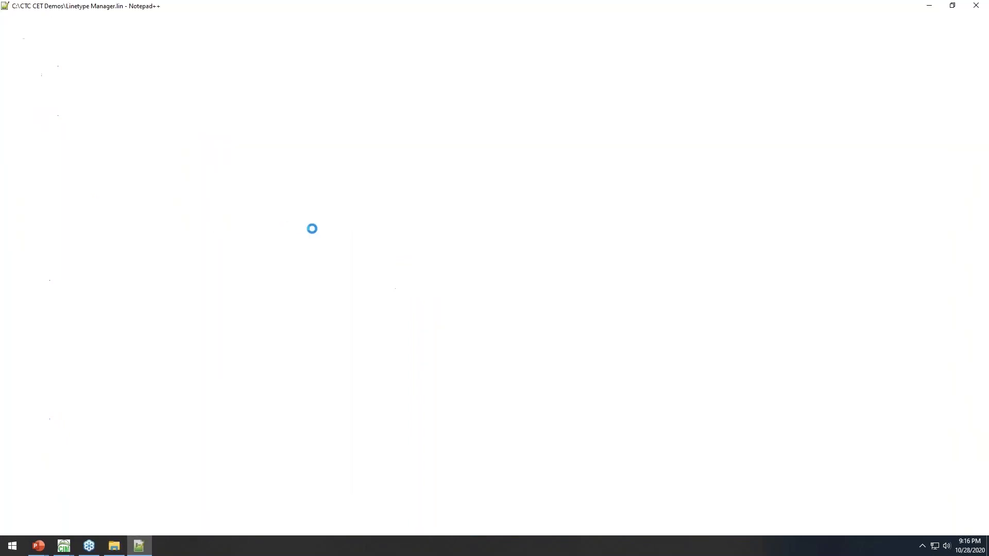
Examine the SEWER linetype's definition lines at the end of the file and close Notepad++.
drag(285, 499, 31, 490)
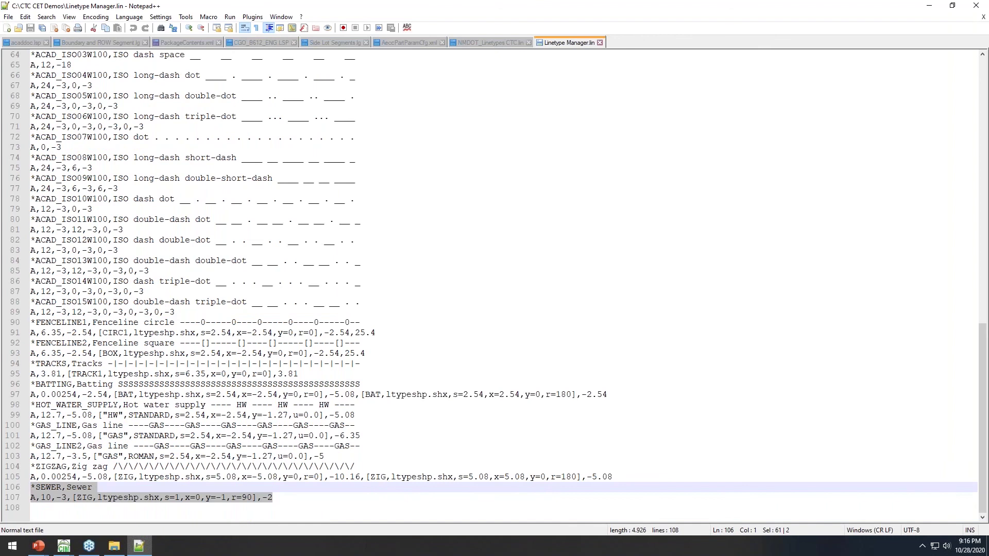
click(285, 501)
key(shift+Up)
key(shift+Left)
key(shift+Left)
key(shift+Left)
key(shift+Left)
key(shift+Left)
key(shift+Left)
key(shift+Left)
key(shift+Left)
key(shift+Left)
key(shift+Left)
key(shift+Left)
key(shift+Left)
click(976, 5)
Minimize File Explorer, return to Linetype Manager and move its window aside to uncover more of the drawing.
click(535, 41)
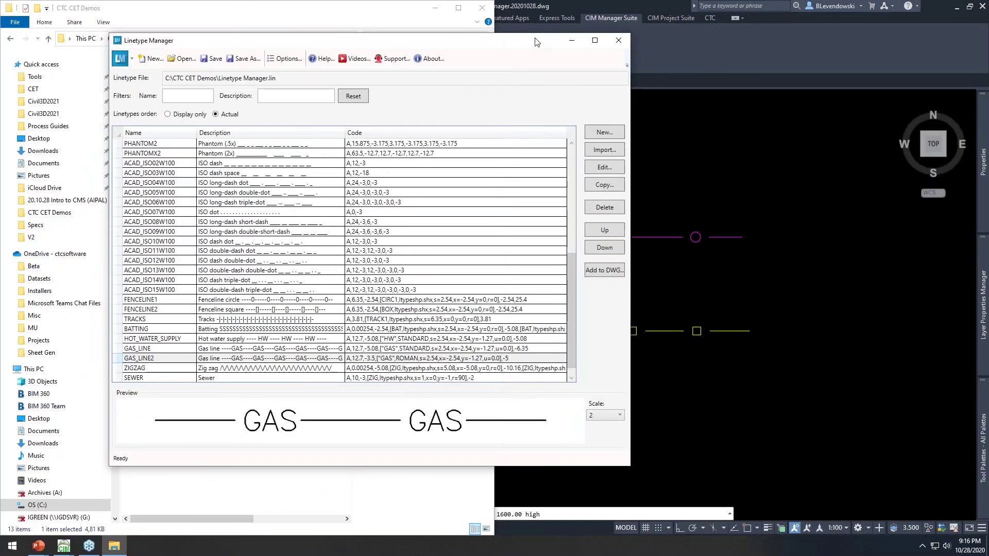
click(435, 8)
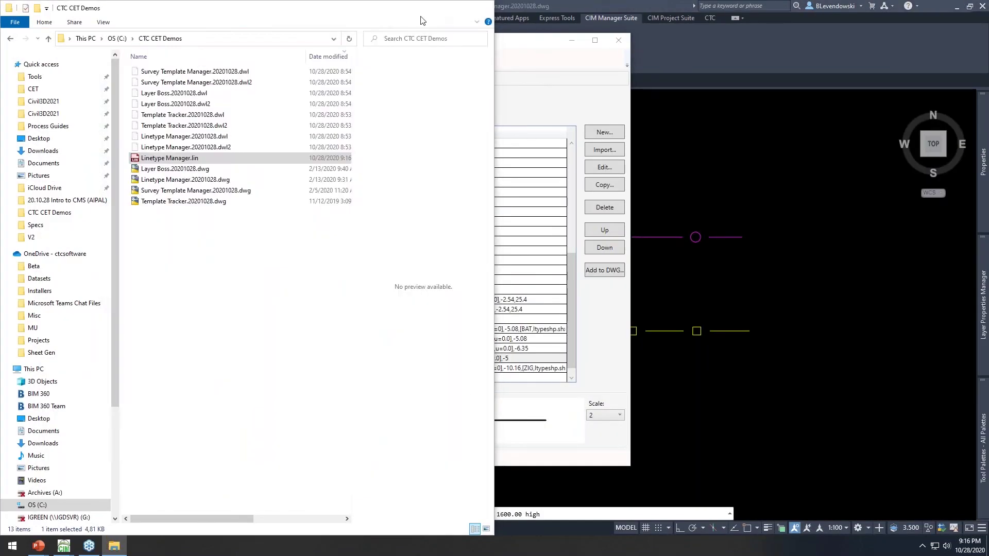
drag(301, 44, 340, 67)
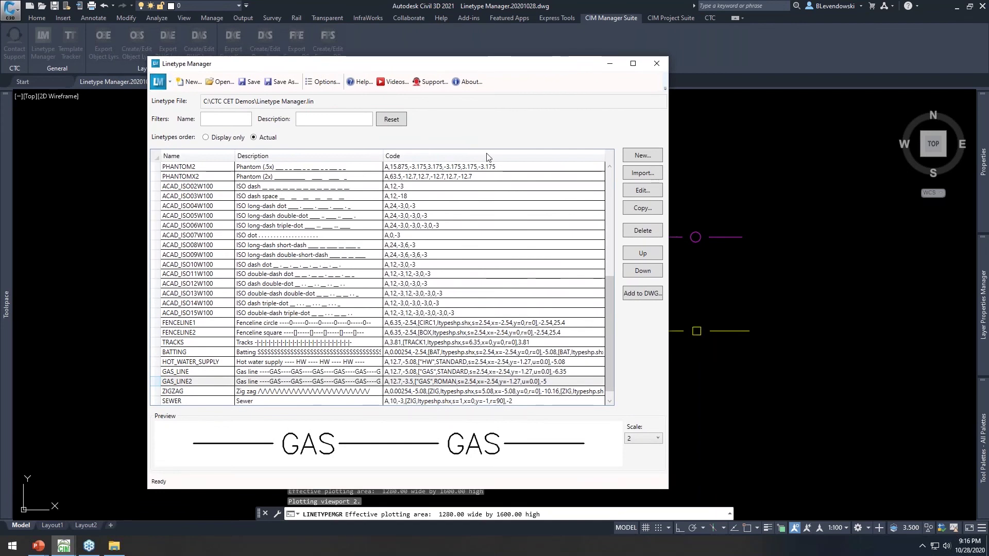
drag(503, 65, 408, 66)
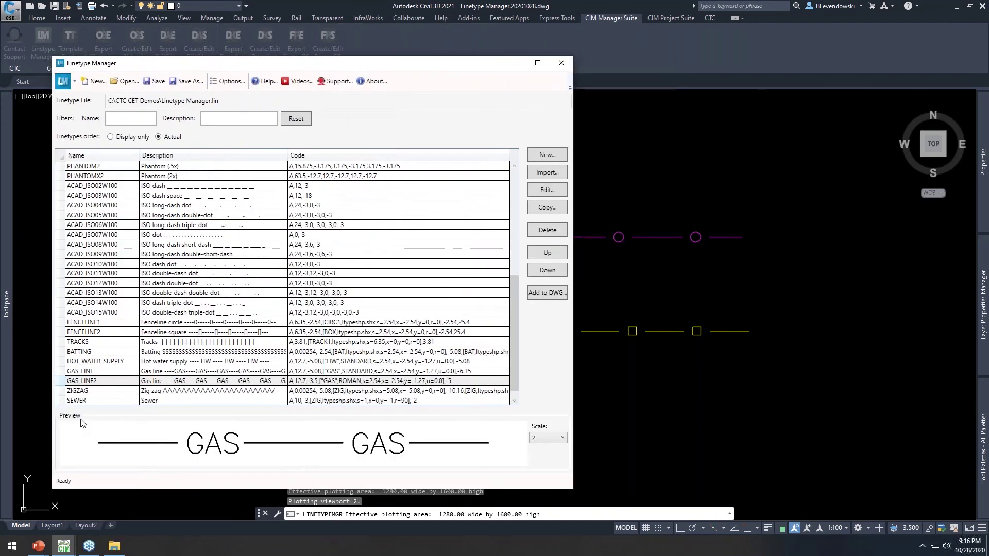
Add the SEWER linetype to the current drawing under the same name and close Linetype Manager.
click(102, 402)
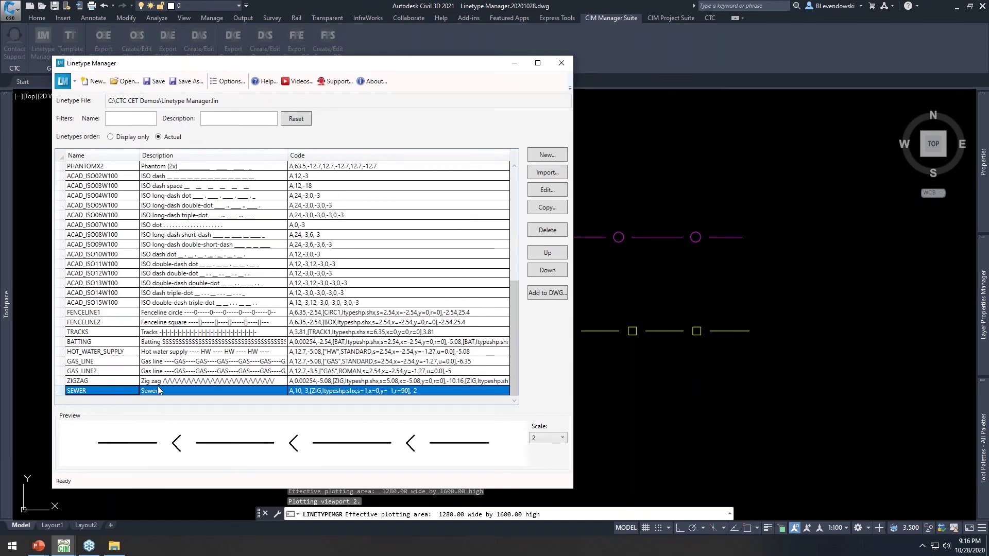
click(546, 293)
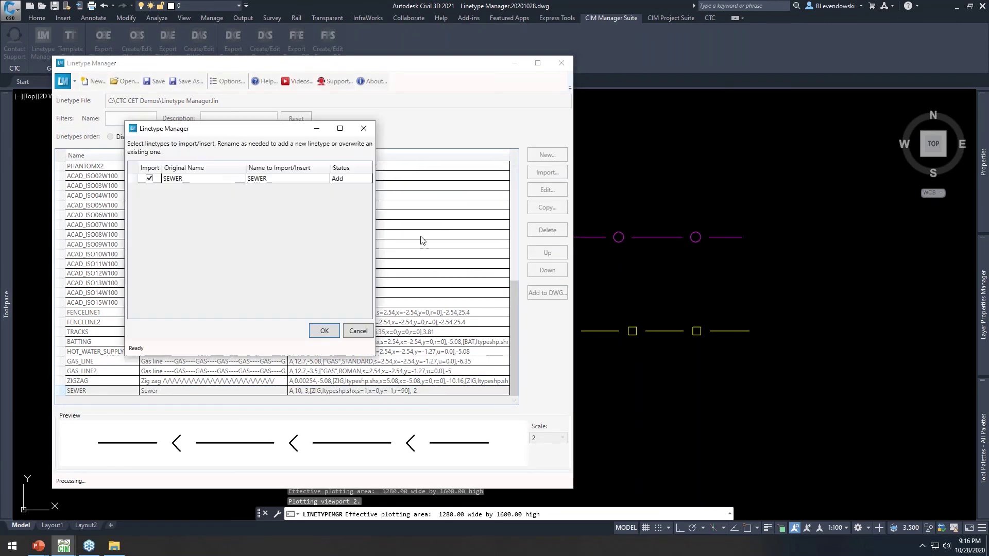
click(325, 332)
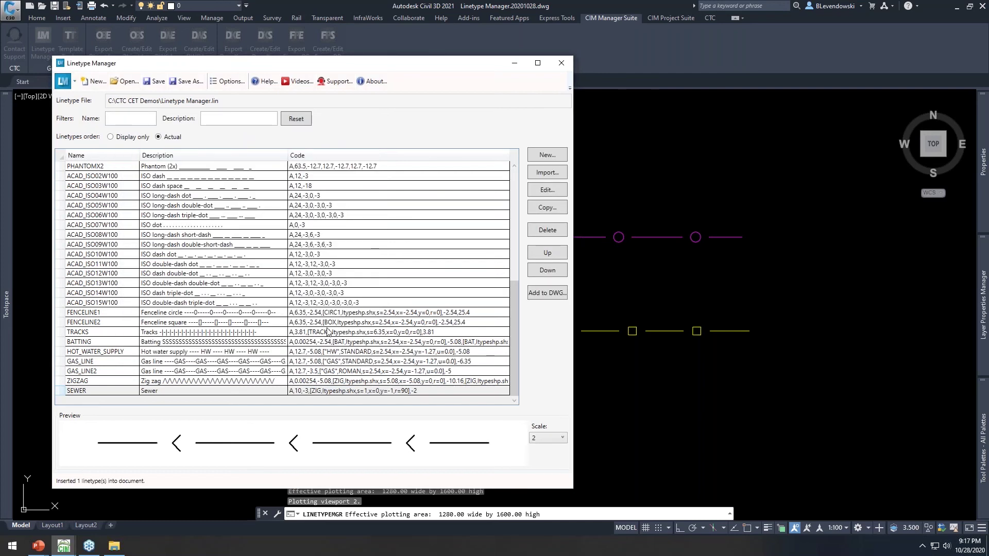
click(561, 63)
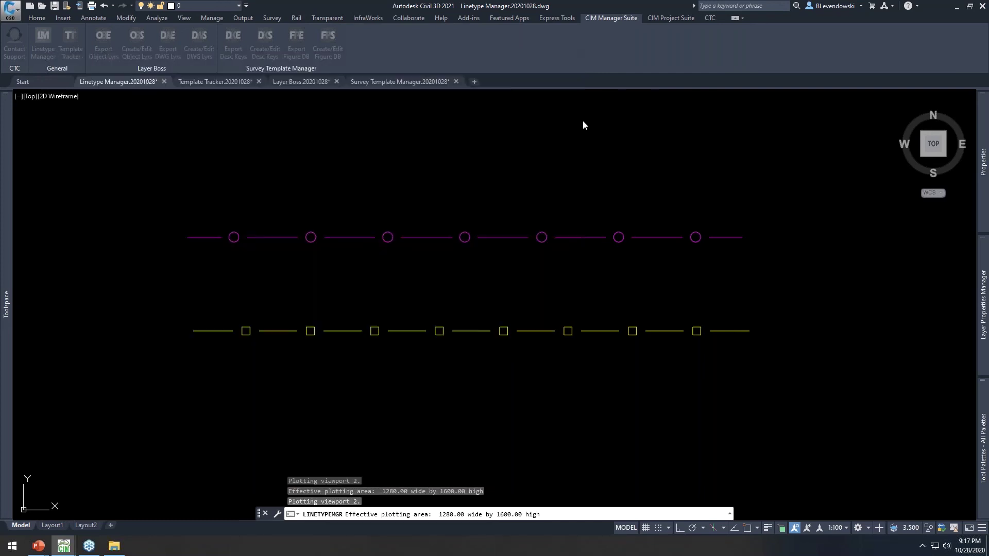
Assign the SEWER linetype to the magenta polyline through its properties and inspect the result up close.
drag(645, 184, 527, 274)
text(pr)
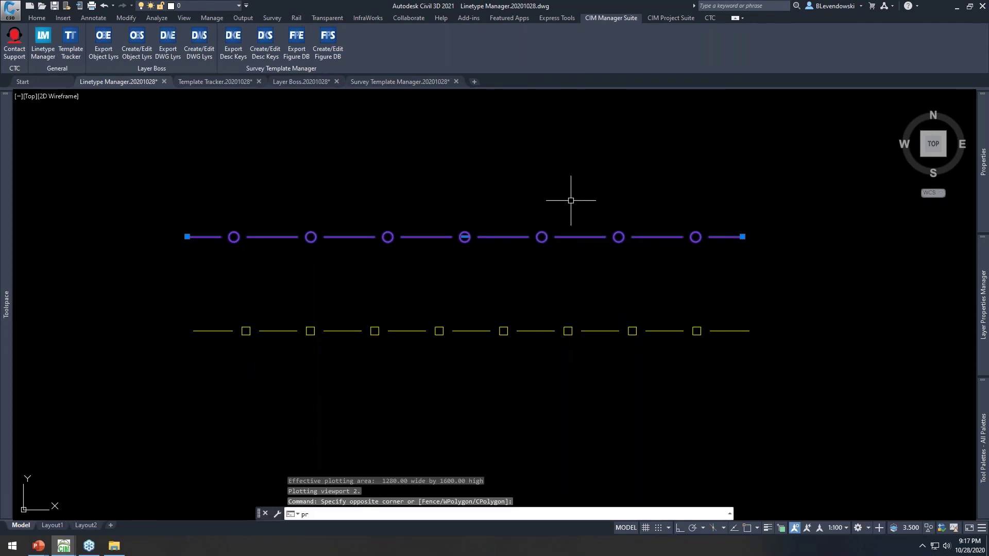
key(Return)
click(794, 146)
click(808, 144)
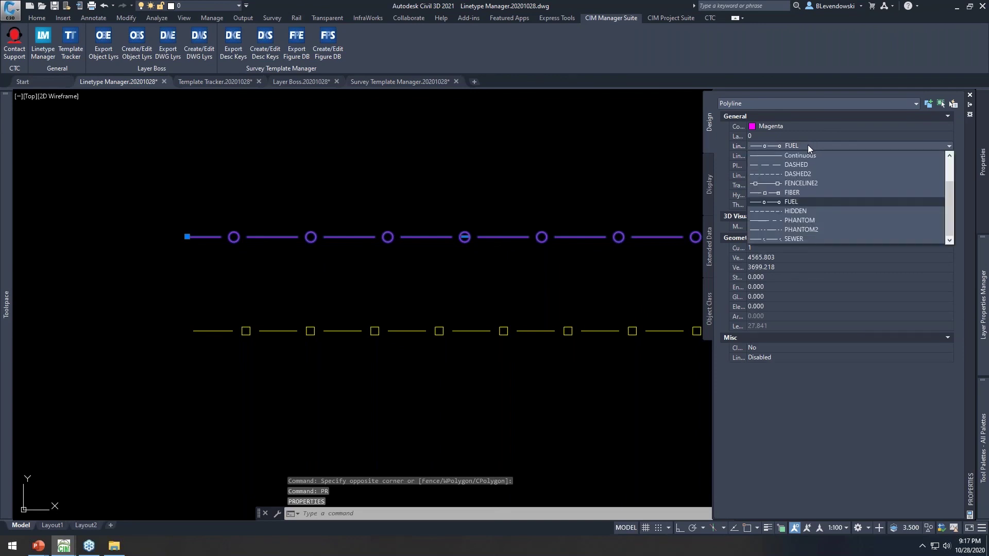
click(792, 240)
scroll(536, 236, up, 6)
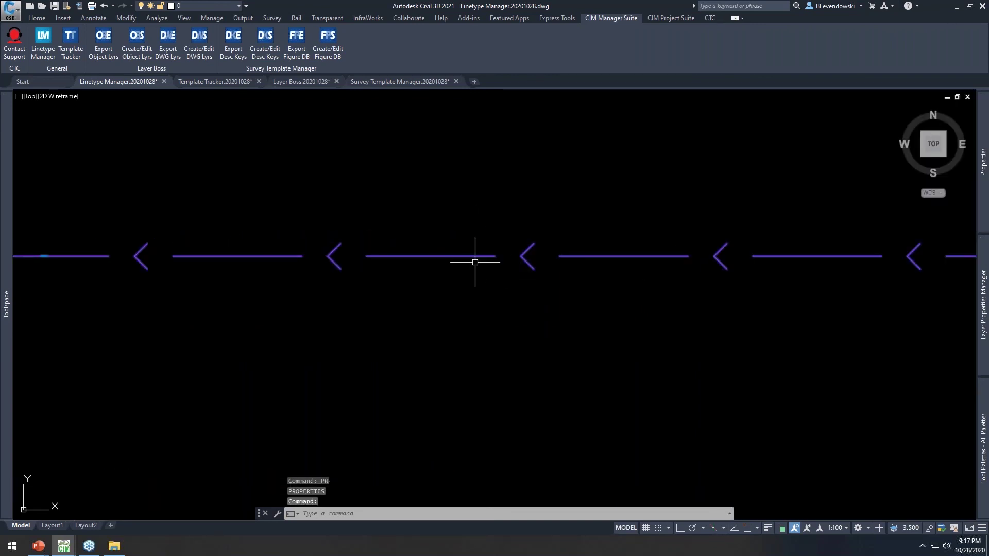
Change the magenta polyline's linetype to FUEL in its properties and clear the selection.
scroll(562, 212, down, 8)
key(Escape)
key(Escape)
key(Escape)
middle_drag(553, 180, 541, 214)
click(583, 242)
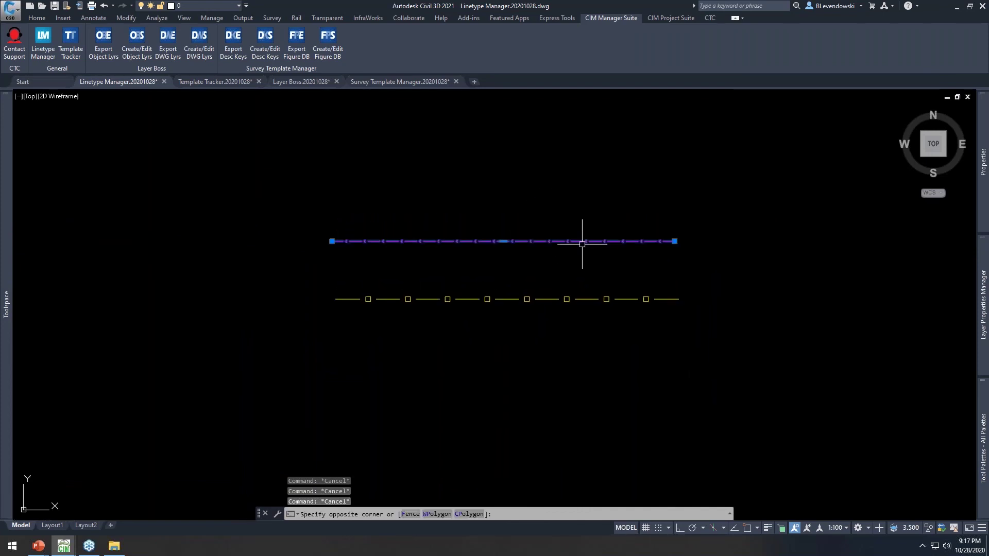
click(584, 242)
mouse_move(983, 162)
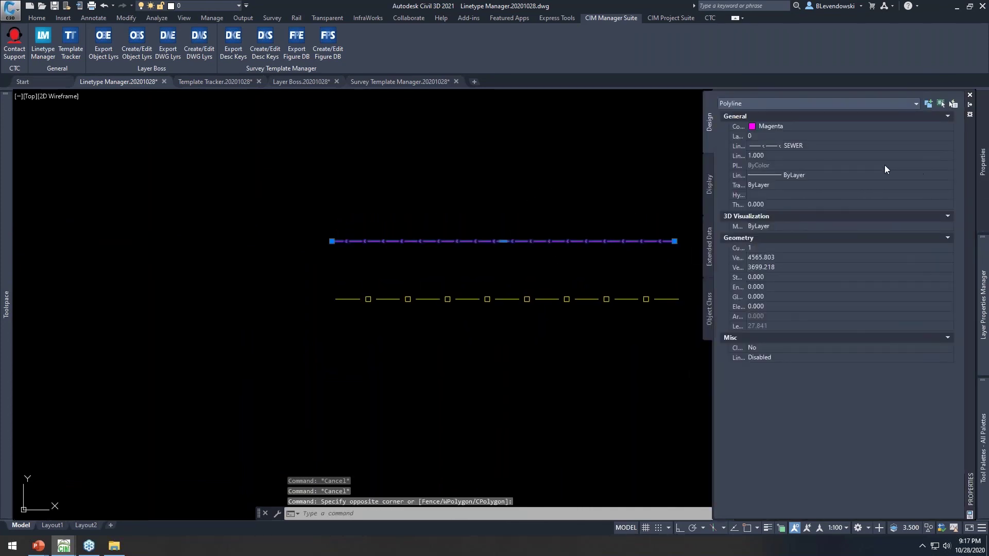
click(810, 146)
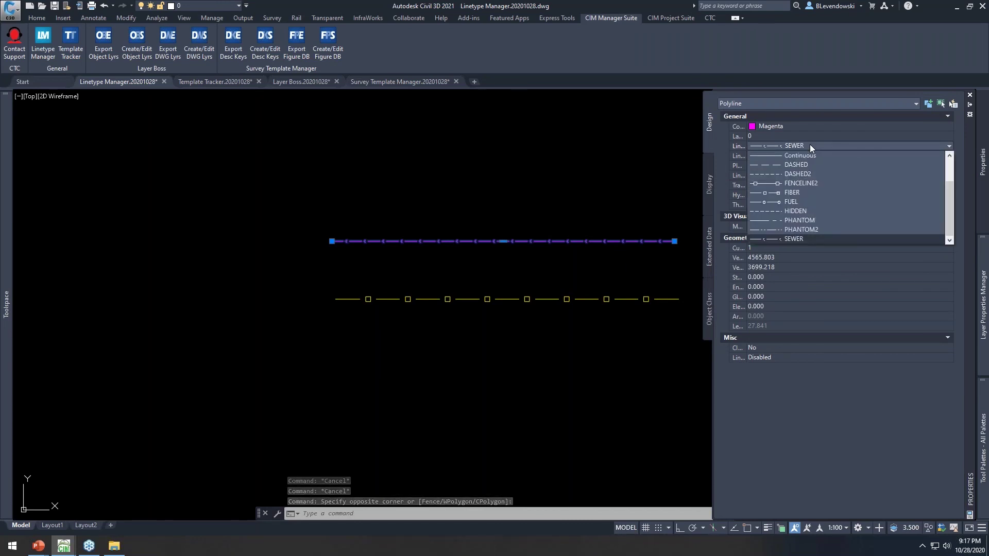
click(791, 202)
key(Escape)
middle_drag(489, 229, 562, 204)
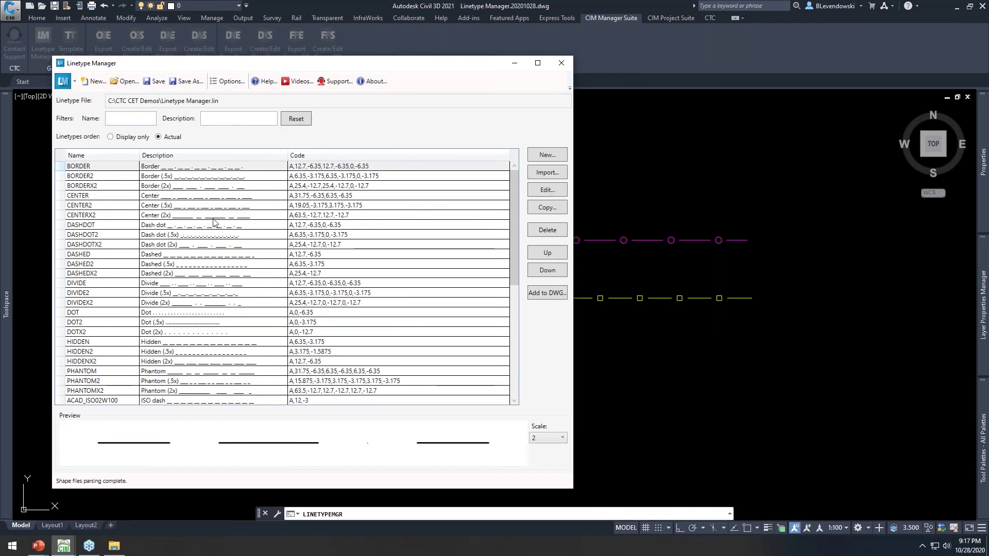
Import the FIBER and FUEL linetypes into the linetype file by picking the two polylines in the drawing.
click(549, 174)
drag(644, 166, 533, 348)
key(Return)
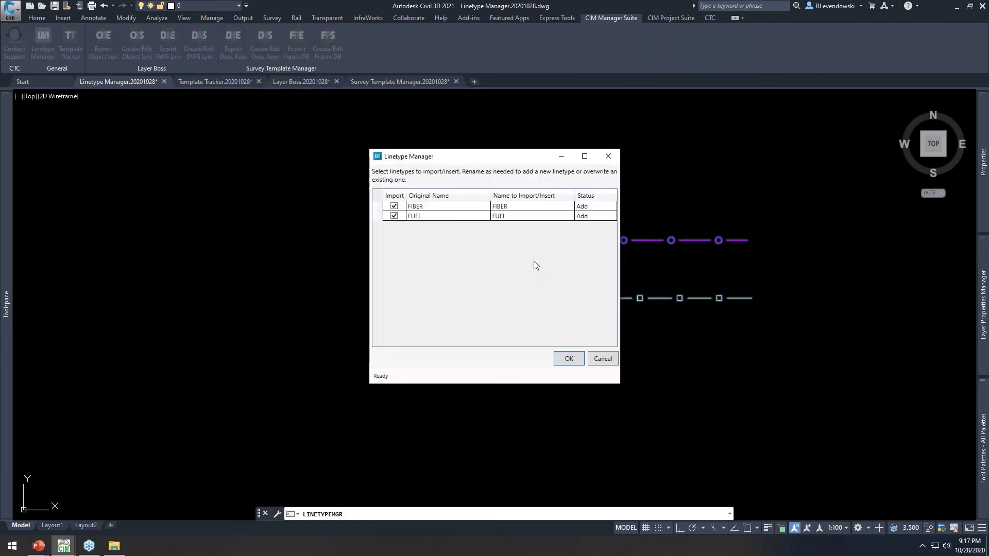
click(418, 207)
click(420, 217)
click(569, 358)
Set the rotation type of both the FIBER and FUEL linetypes to Relative to line and complete the import.
click(361, 206)
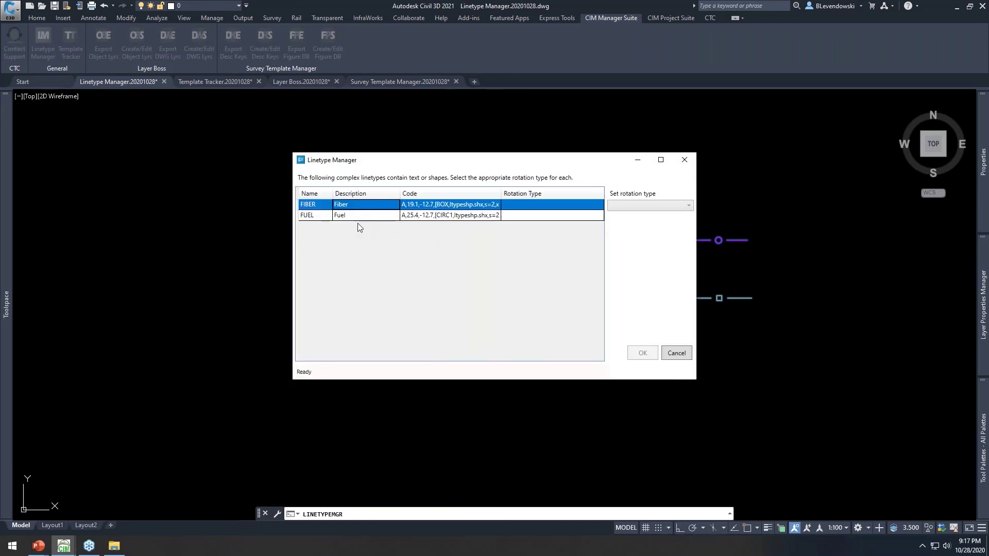
shift+click(372, 216)
click(637, 206)
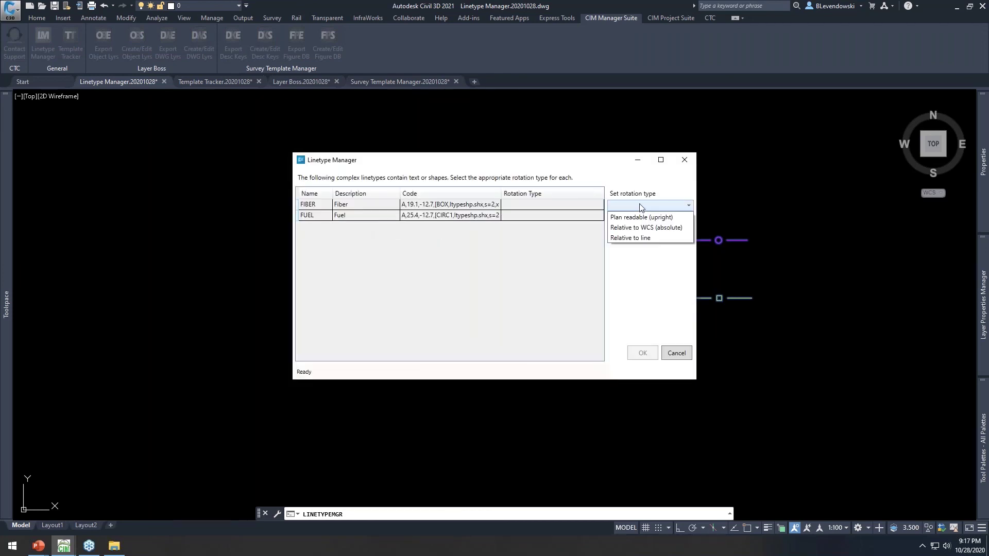
click(637, 238)
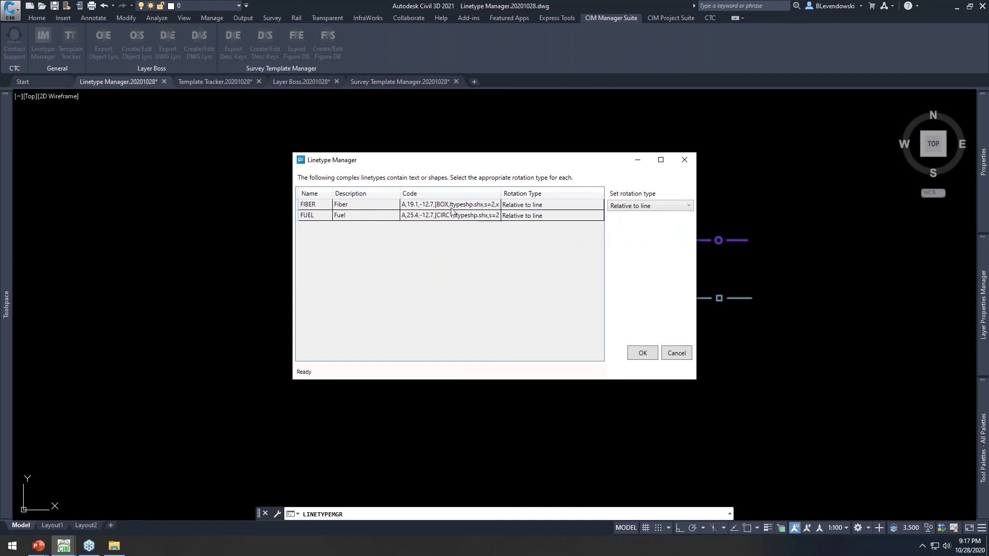
click(642, 354)
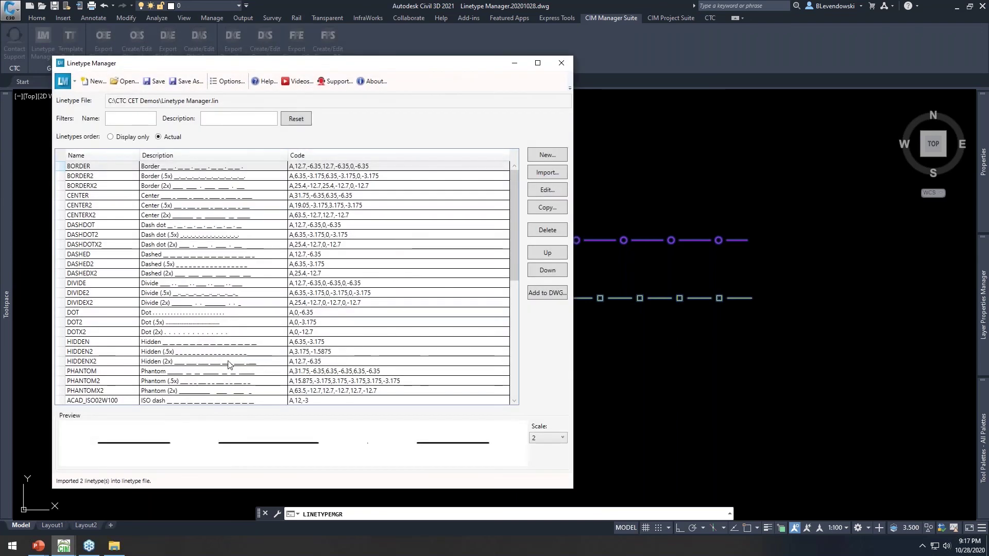
Preview the imported FIBER and FUEL linetypes at the end of the list and save the linetype file.
scroll(137, 399, down, 2)
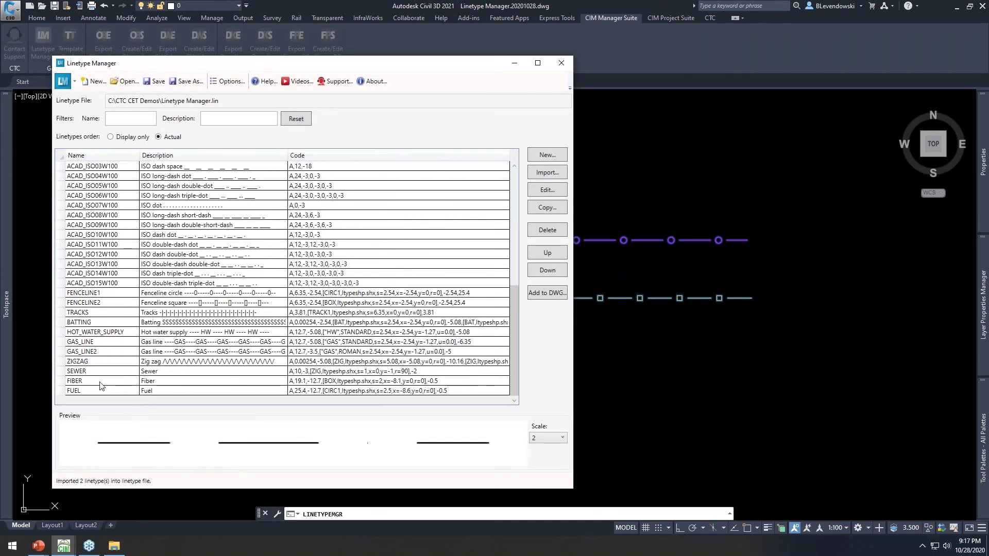
click(92, 381)
click(90, 391)
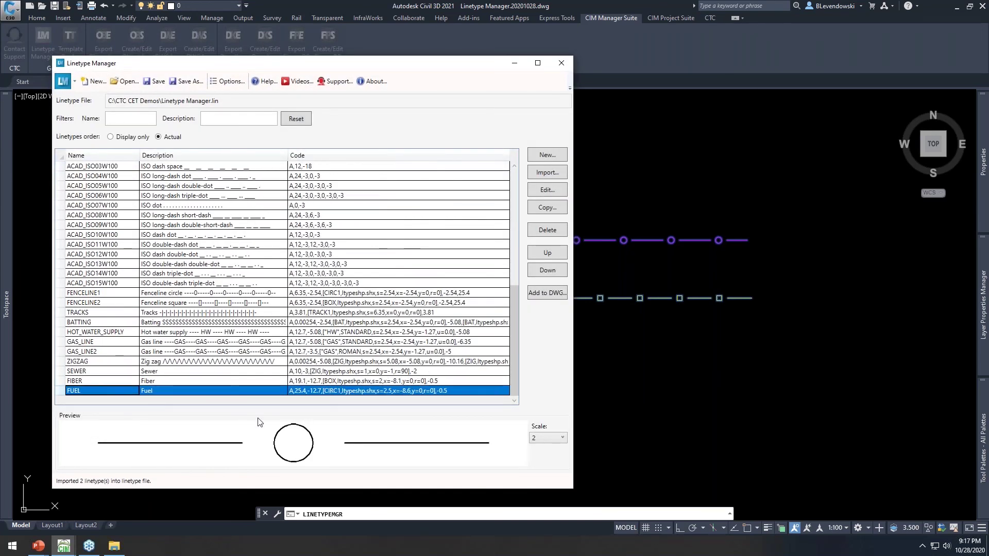
click(156, 81)
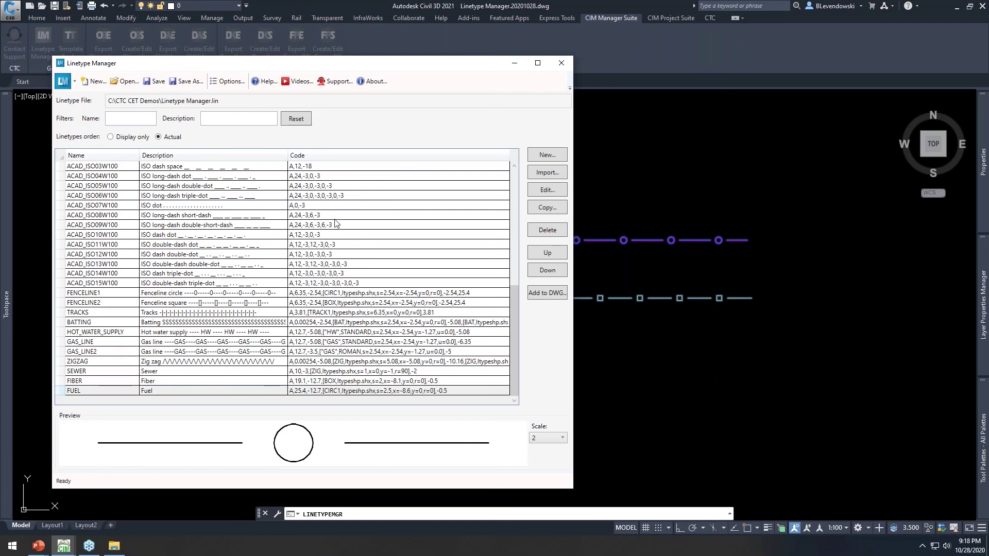
Switch the linetypes order between Display only and Actual, leaving it on Display only.
click(131, 138)
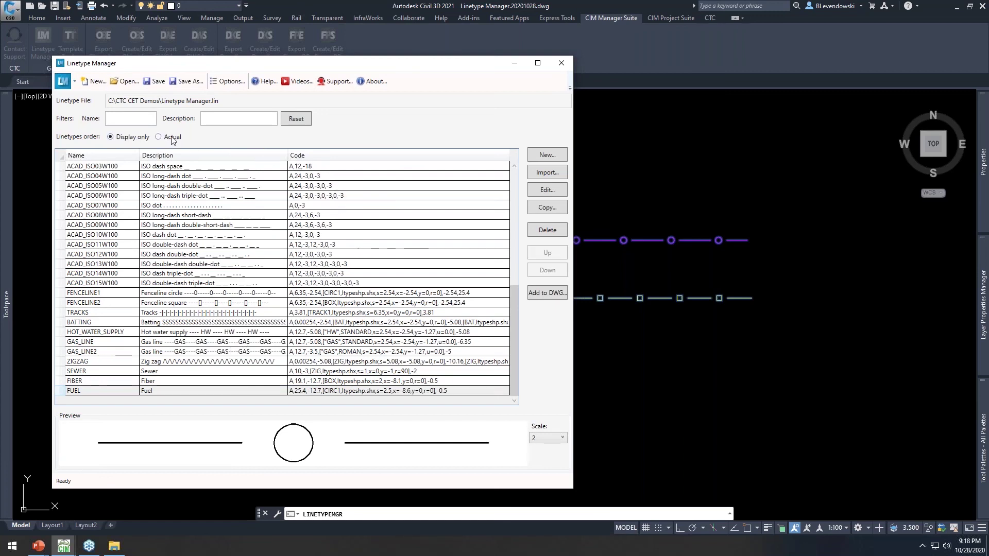
click(173, 138)
click(135, 138)
Filter the linetype list by the name "dash" and clear the filter again.
click(131, 117)
text(ds)
key(BackSpace)
text(ash)
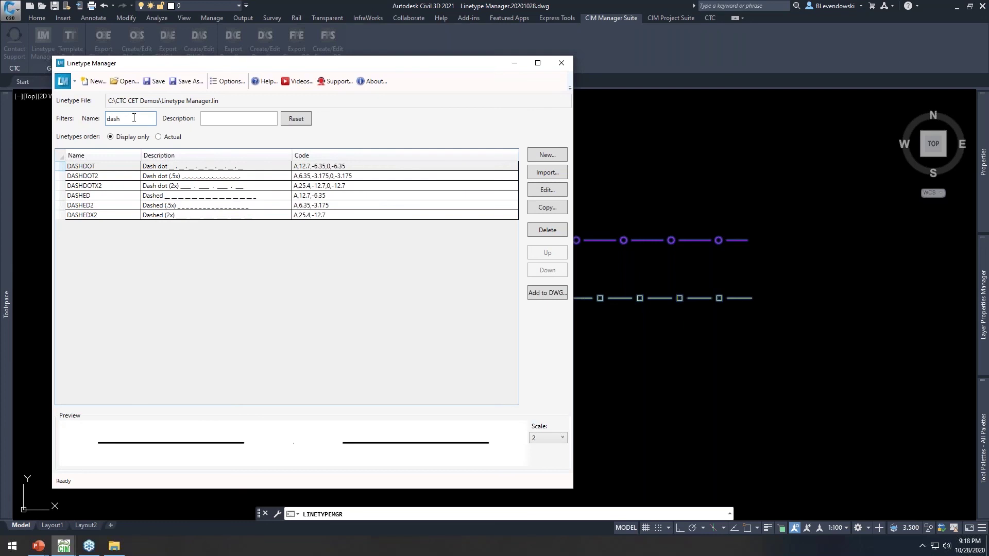
key(BackSpace)
key(BackSpace)
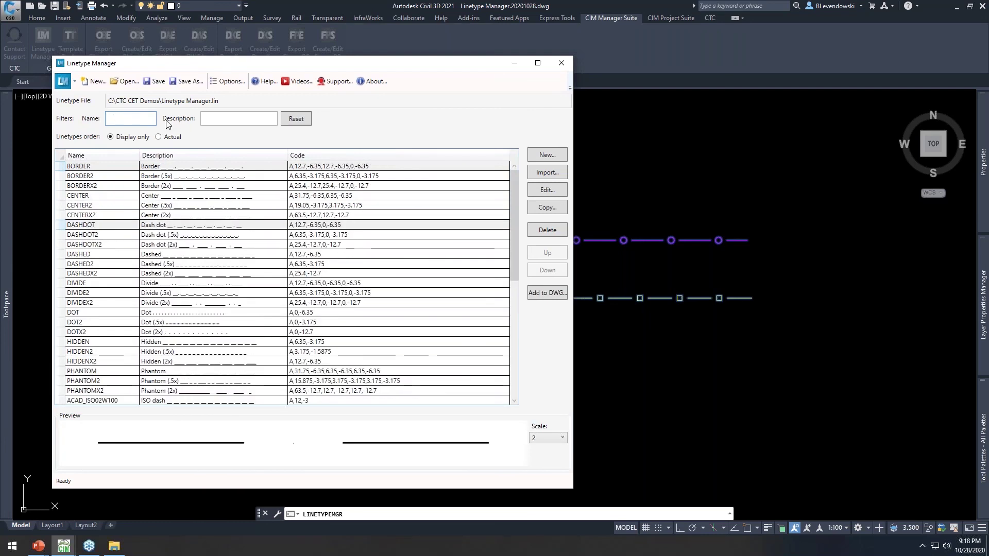
click(420, 312)
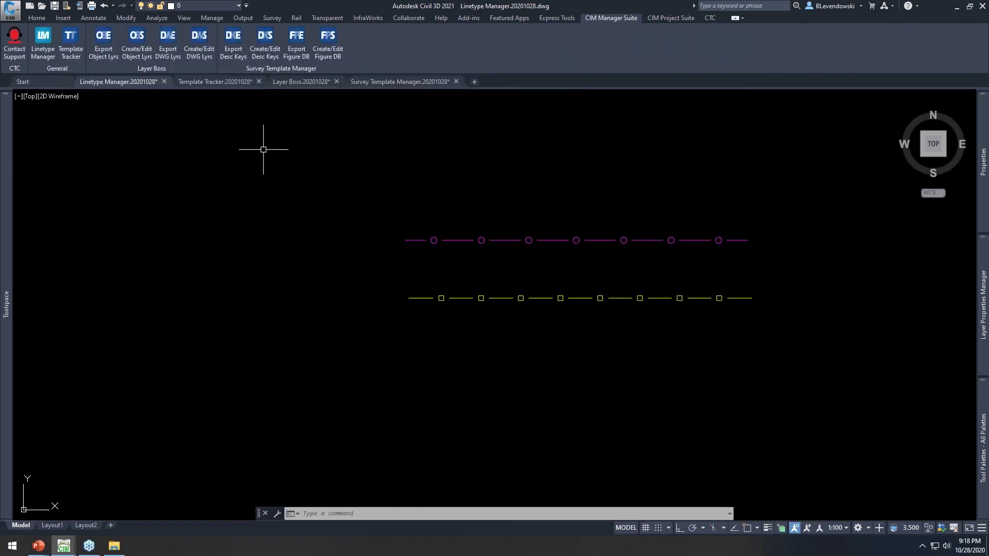
Switch to the Template Tracker.20201028 drawing and bring the parking lot plan to the middle of the view.
click(221, 83)
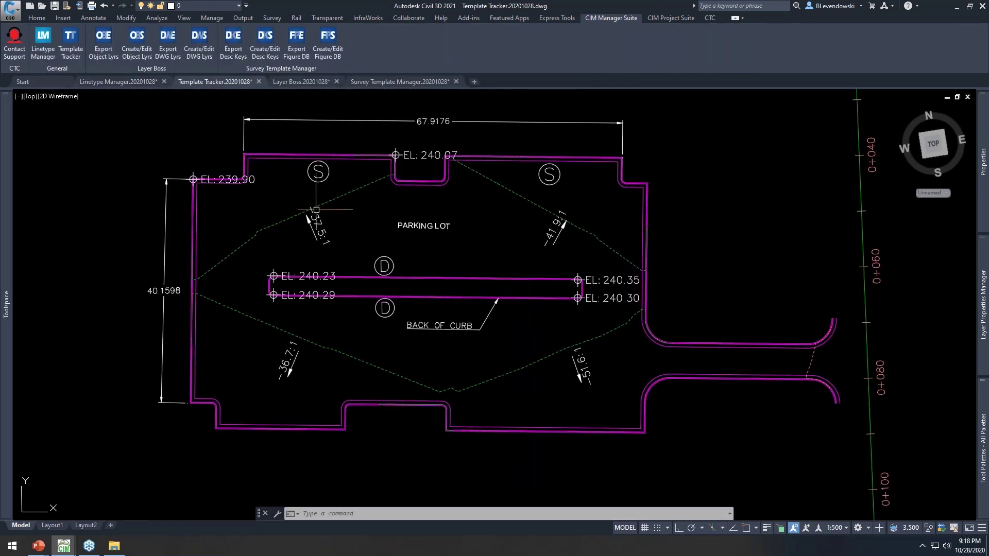
mouse_move(315, 210)
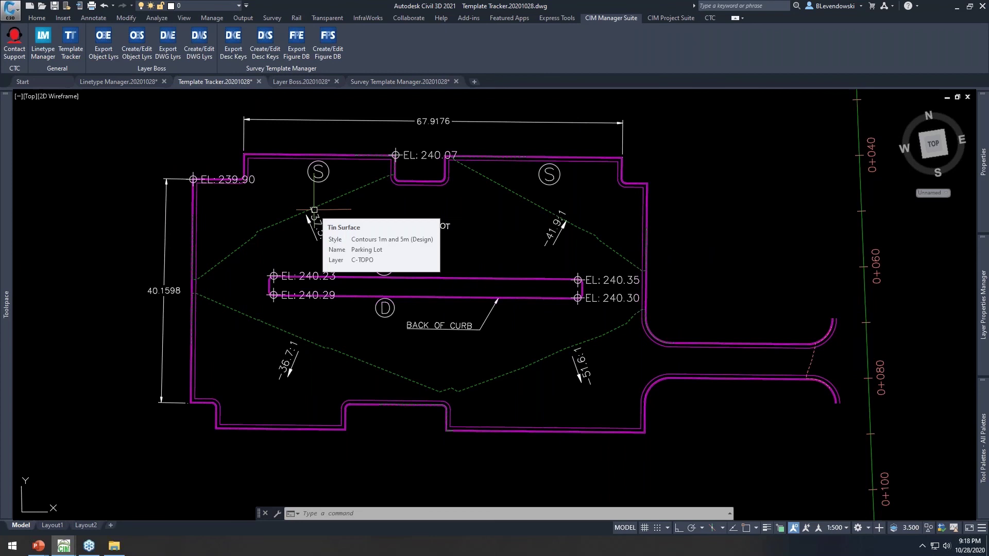
middle_drag(424, 237, 495, 247)
mouse_move(495, 247)
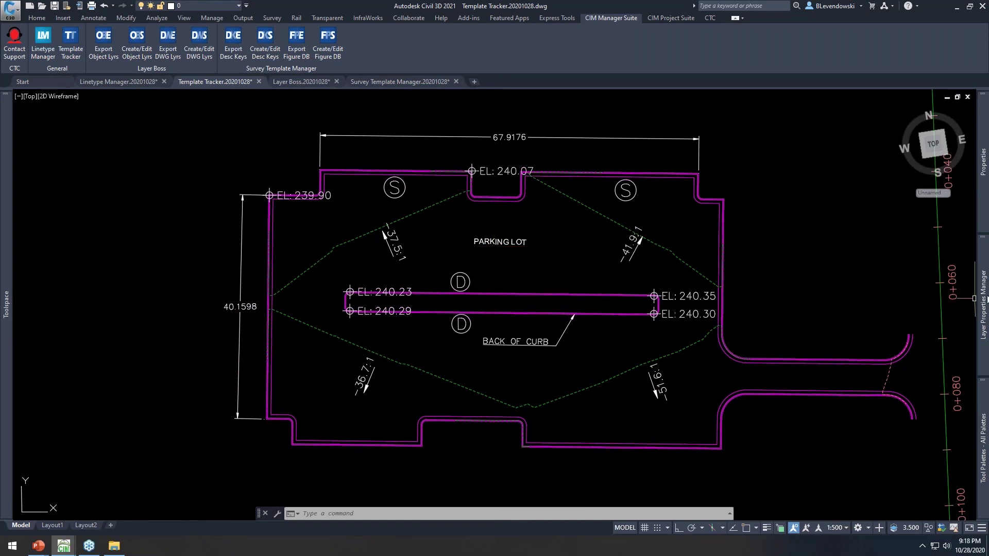
Try to delete the C-ANNO-TABL-PATT layer from the drawing and dismiss the message.
mouse_move(983, 291)
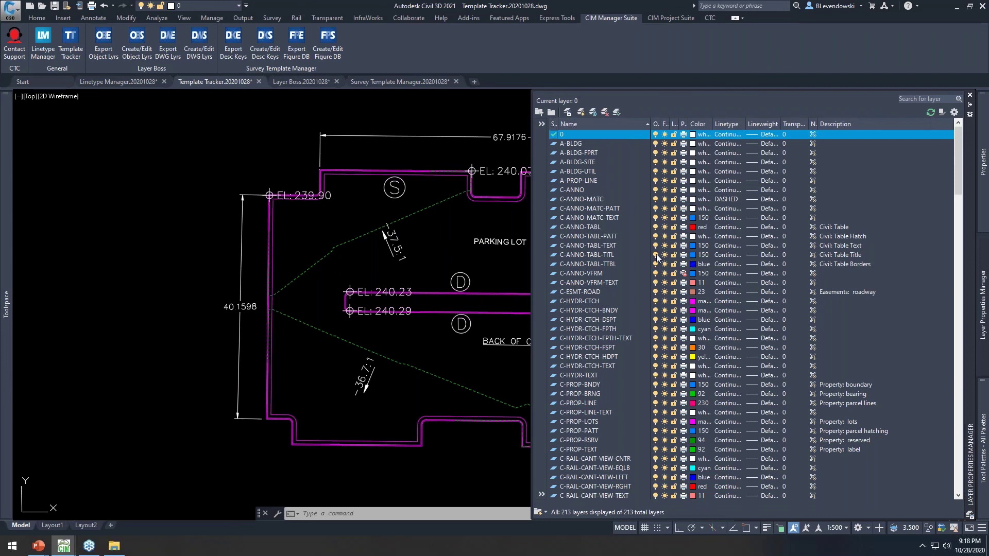
click(607, 235)
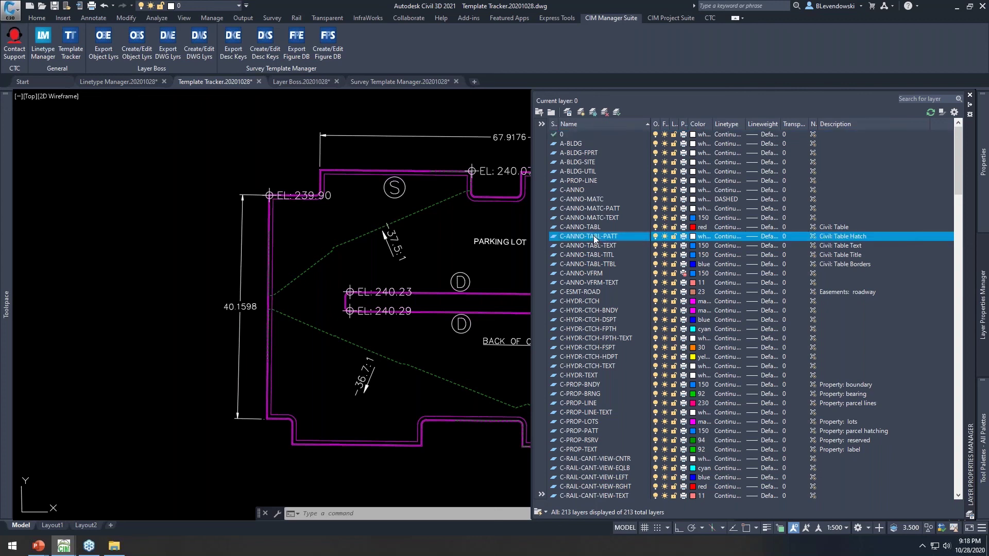
click(606, 113)
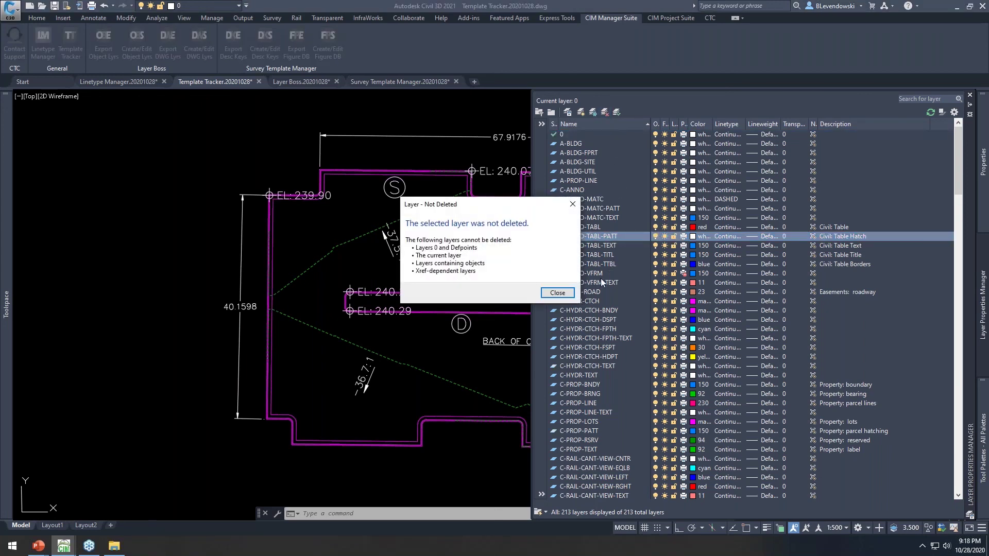
click(557, 293)
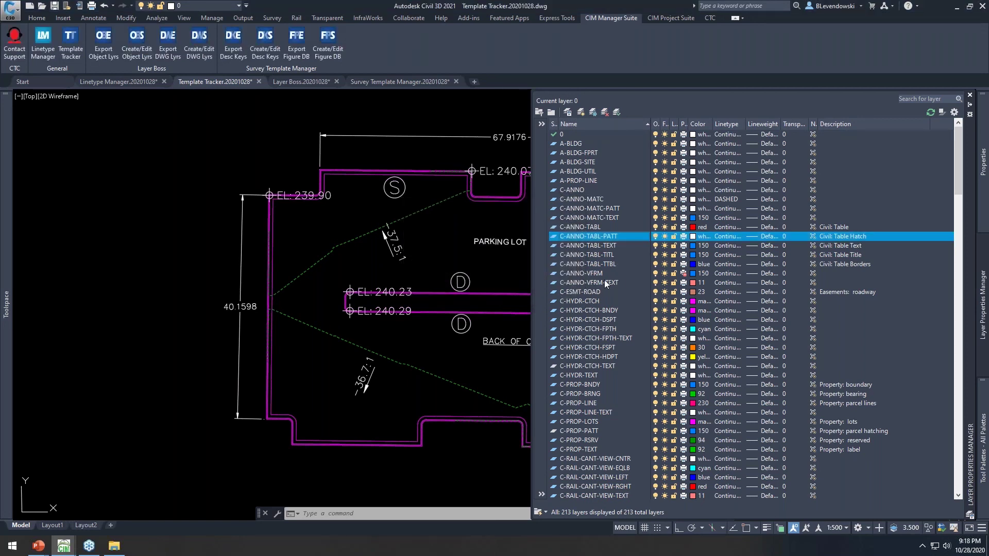
Examine the Contour and Slope label styles under Surface in the Toolspace settings.
mouse_move(8, 227)
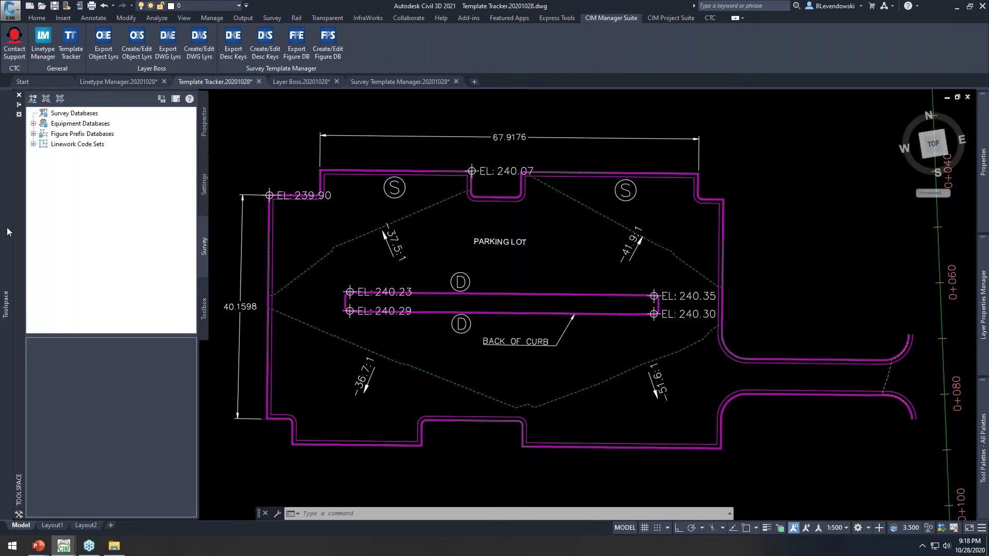
click(202, 165)
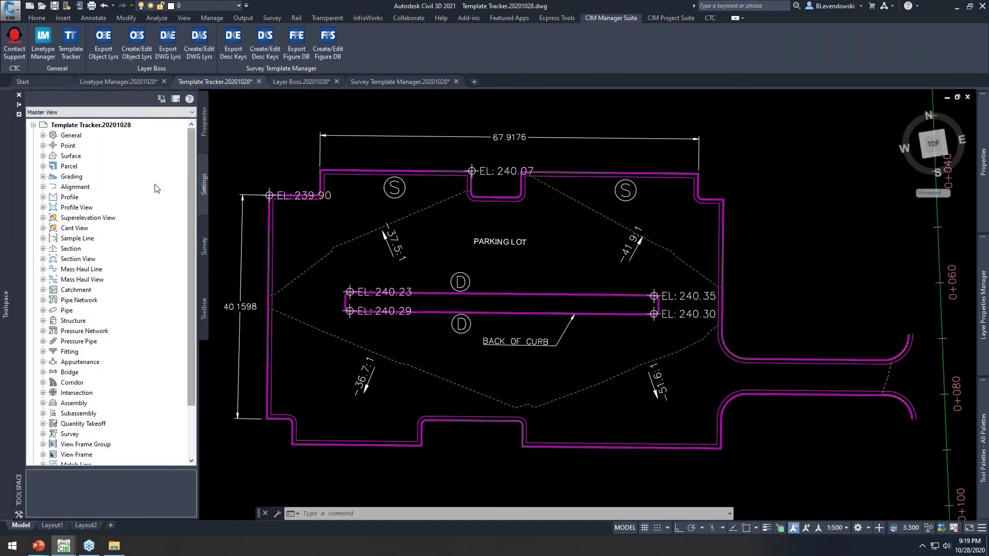
double_click(75, 159)
double_click(83, 177)
double_click(91, 187)
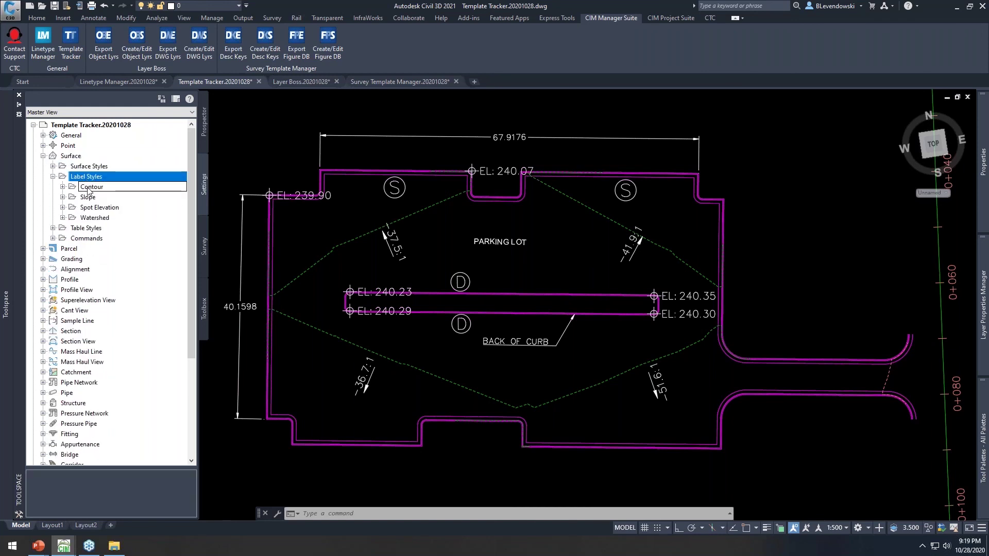
double_click(87, 269)
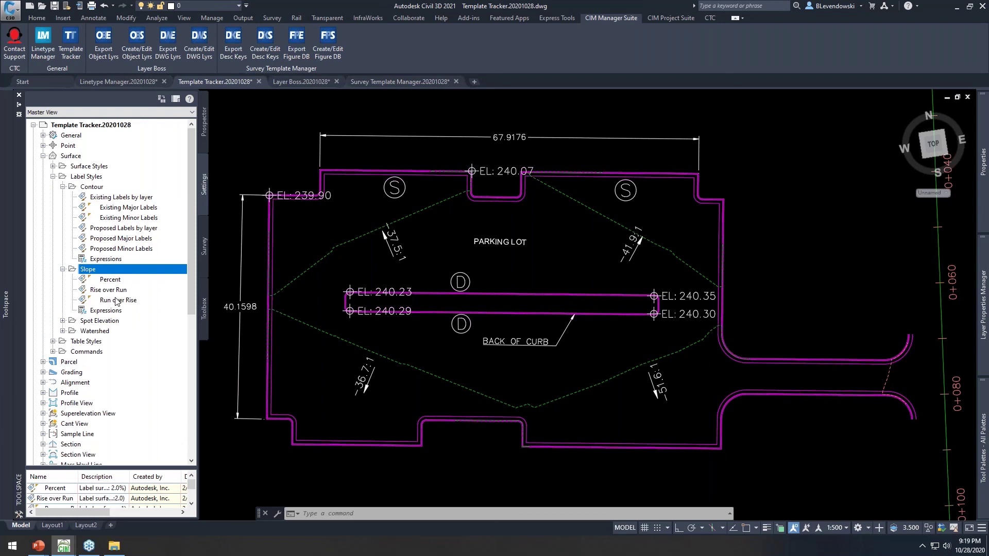
Try to delete the SHR text style and leave the text style settings.
click(93, 18)
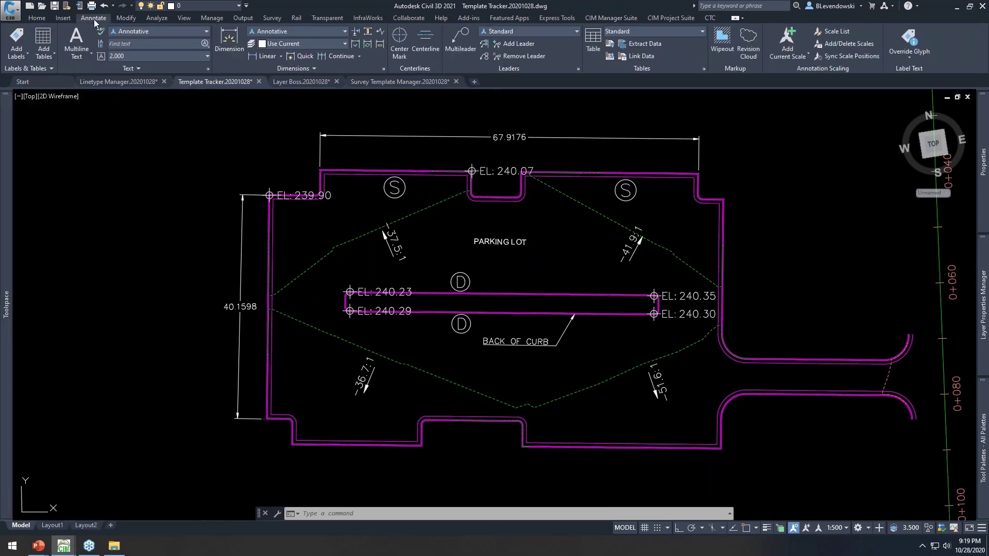
click(208, 68)
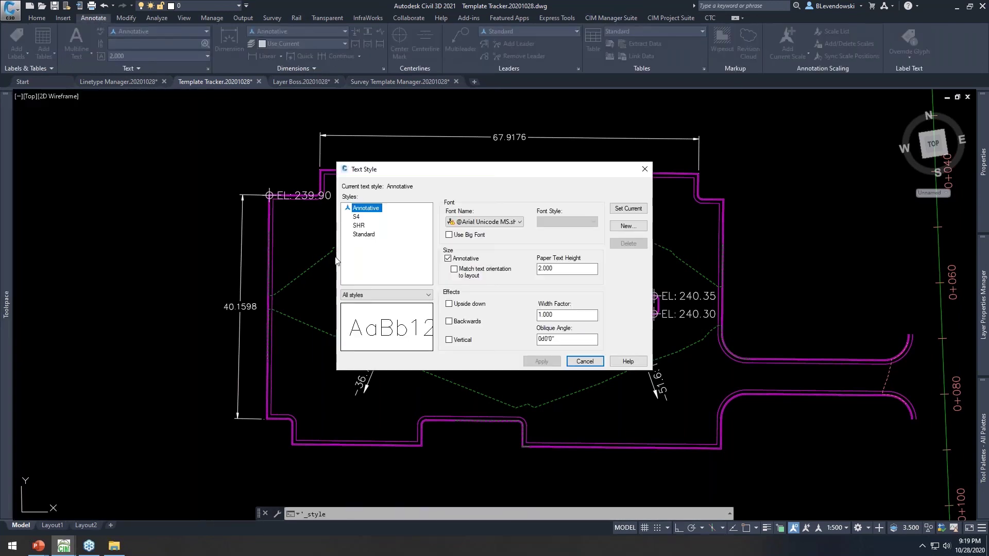
click(360, 225)
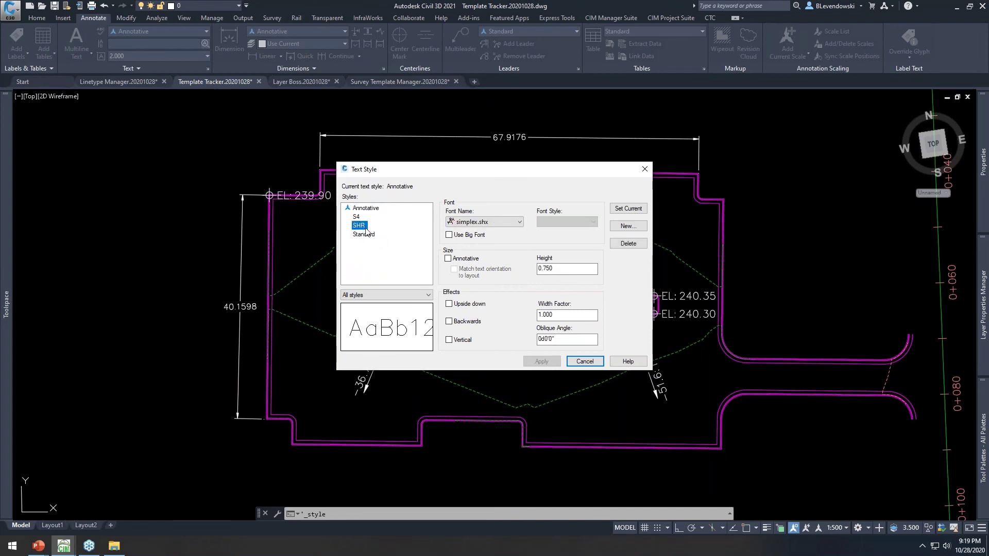
click(628, 243)
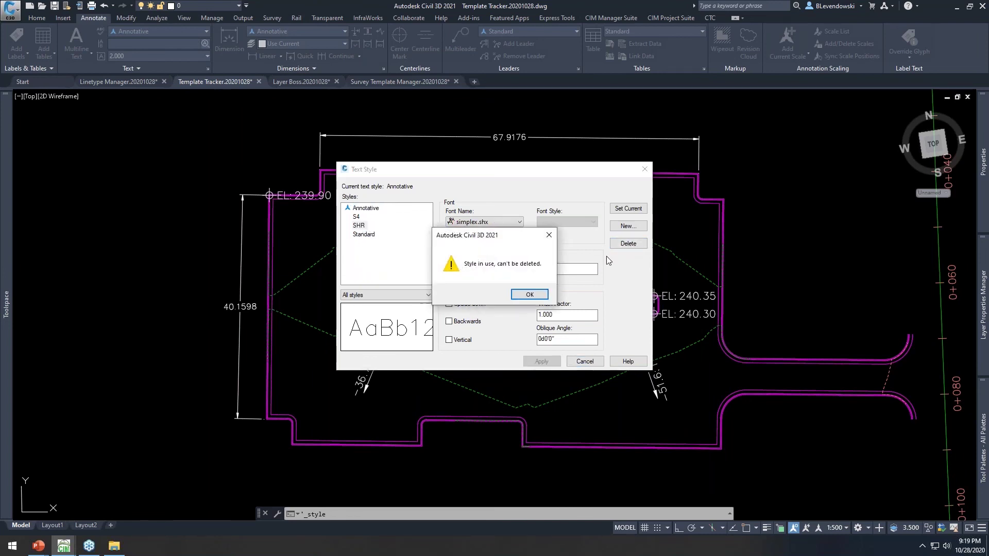
click(529, 294)
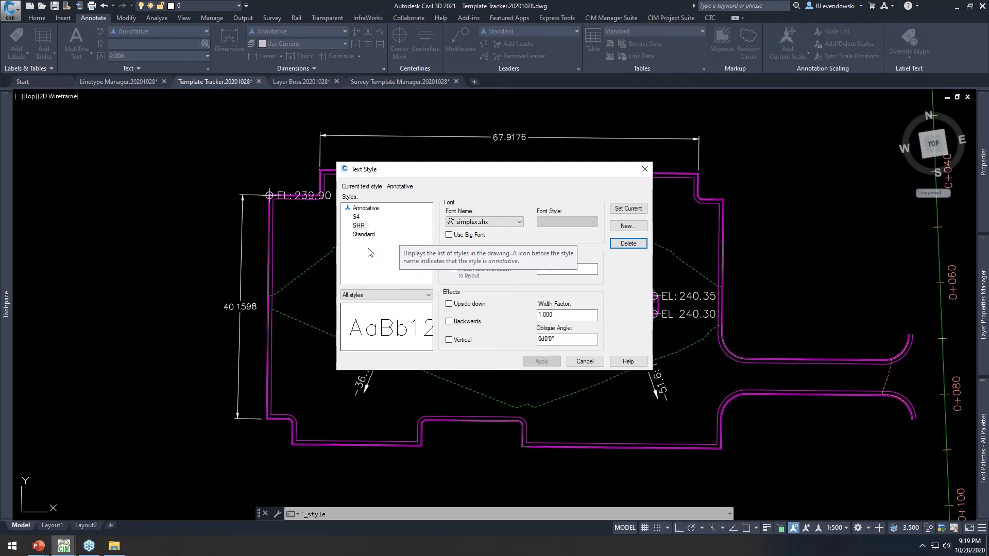
click(584, 362)
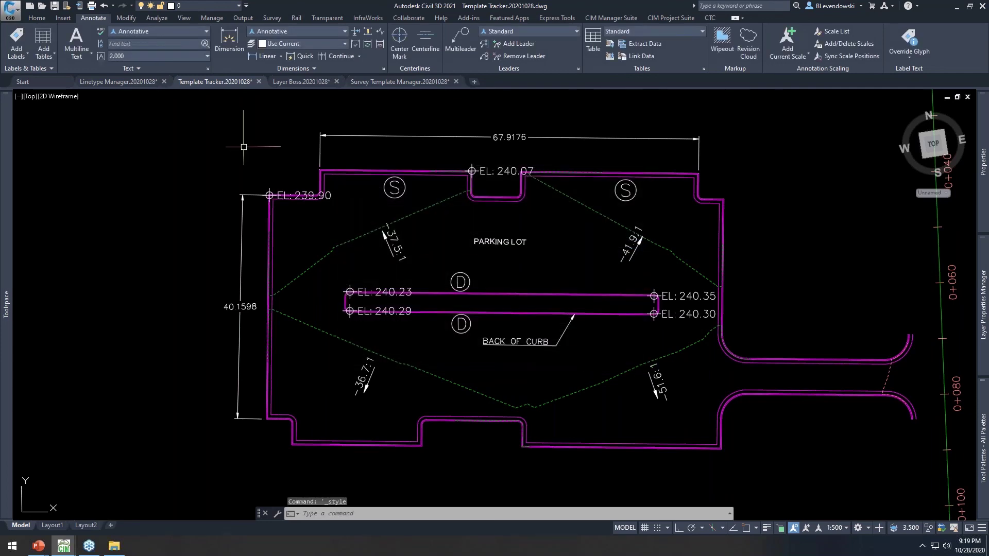
Launch Template Tracker from the CIM Manager Suite for the current drawing.
click(608, 17)
mouse_move(13, 147)
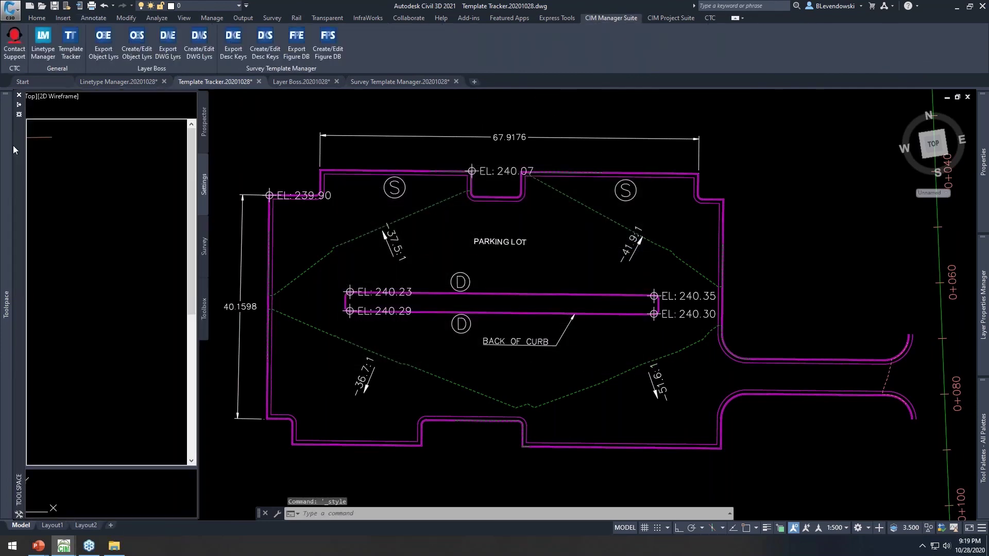
click(71, 41)
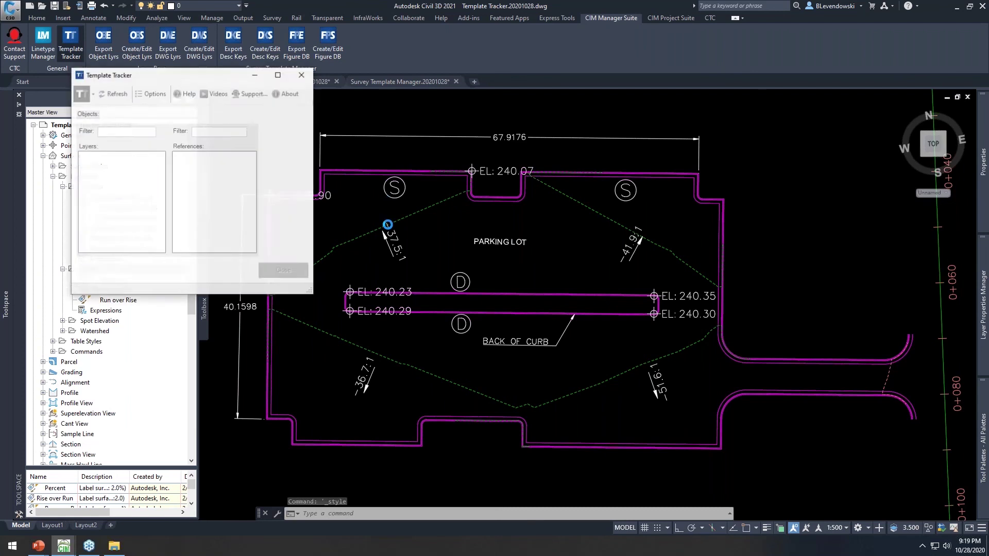
Track the styles referencing layer C-ANNO-TABL-PATT and examine the component layers of the Alignment Segment Table Style.
mouse_move(232, 92)
mouse_down()
mouse_move(255, 79)
mouse_move(343, 68)
mouse_move(366, 101)
mouse_up()
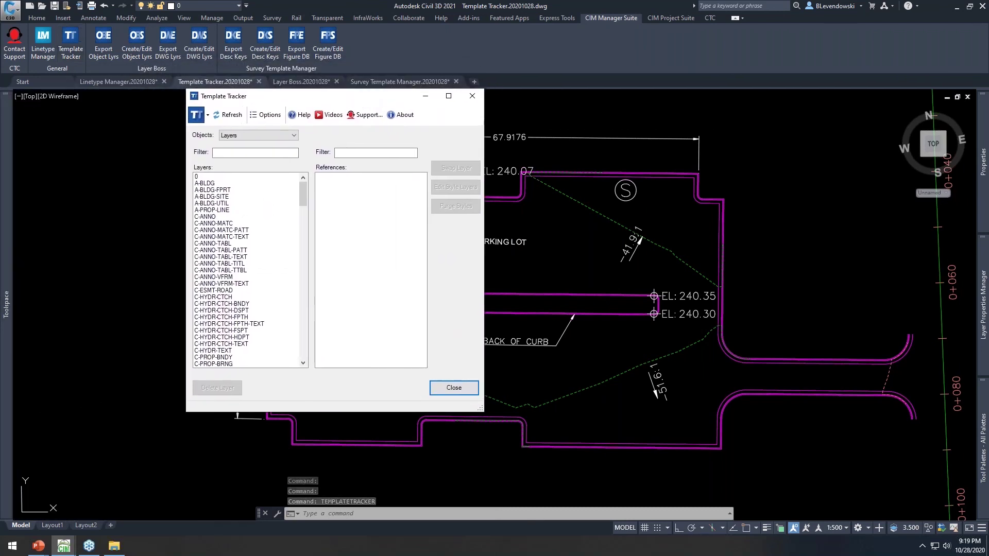
click(222, 250)
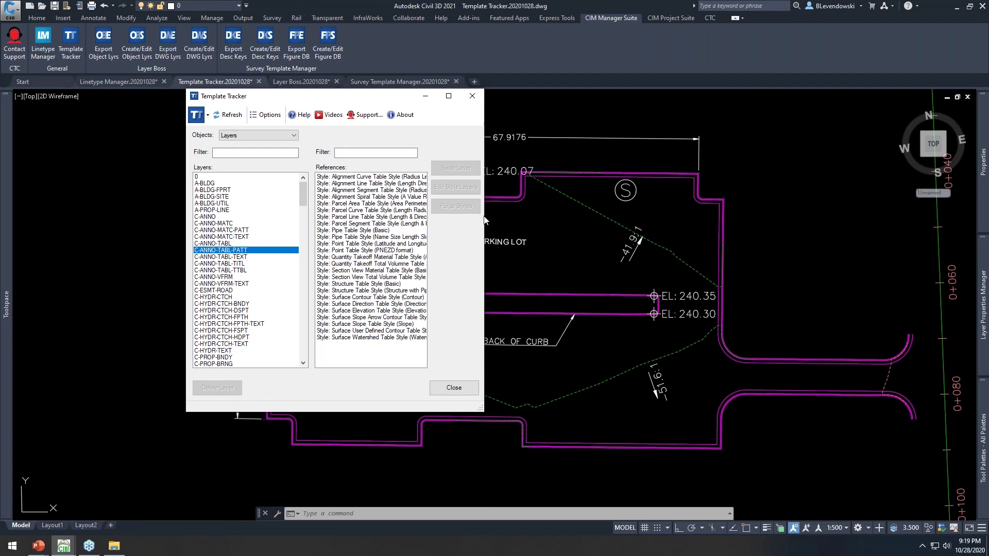
drag(485, 215, 577, 212)
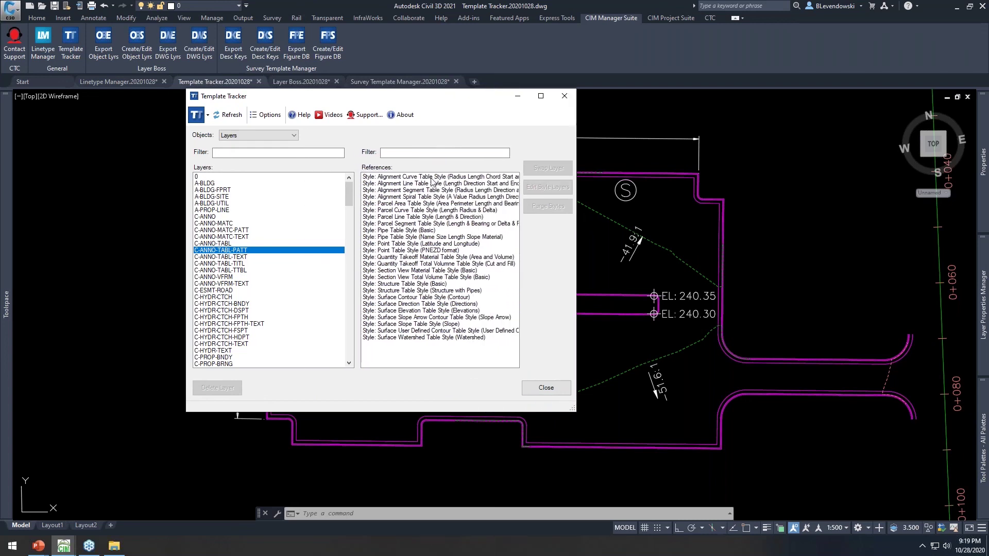
click(403, 178)
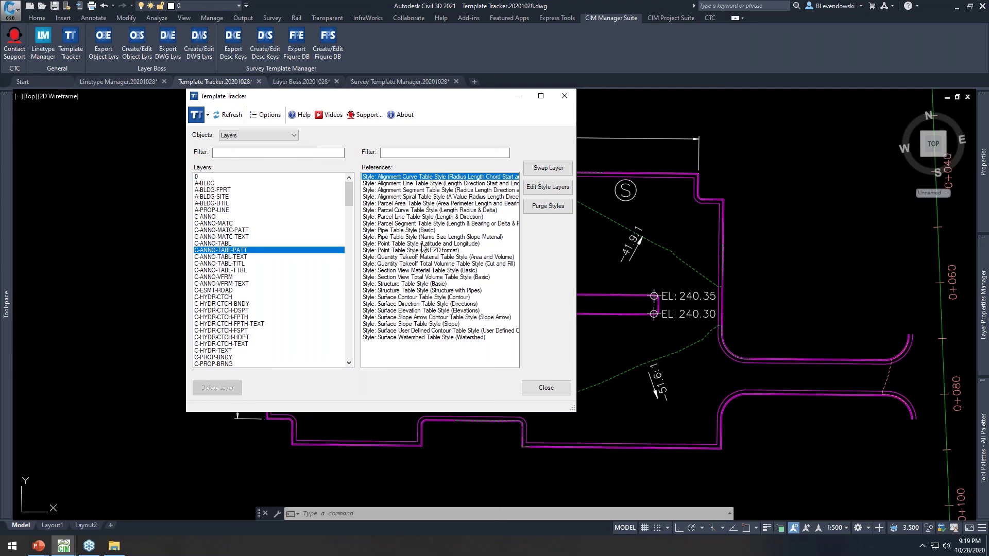
click(415, 201)
click(548, 187)
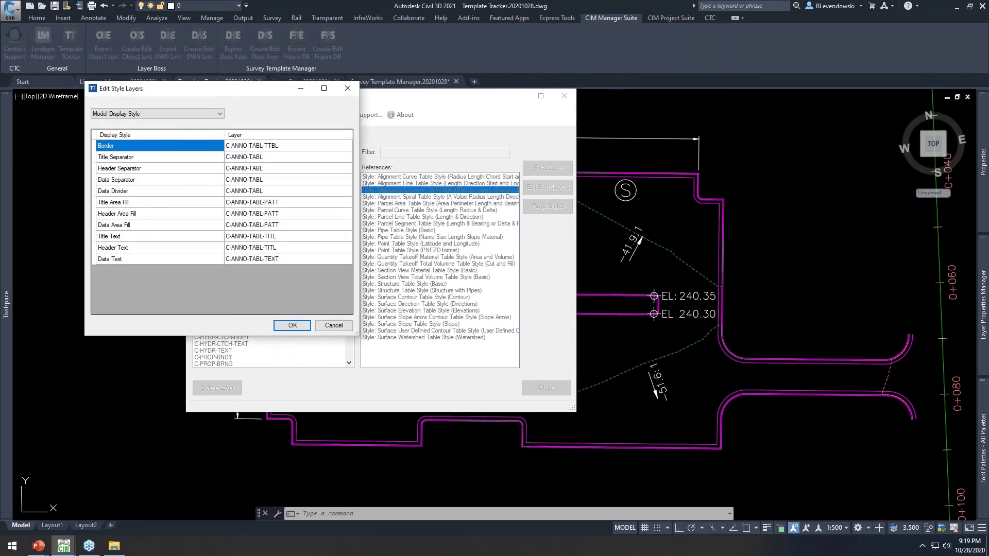
click(334, 326)
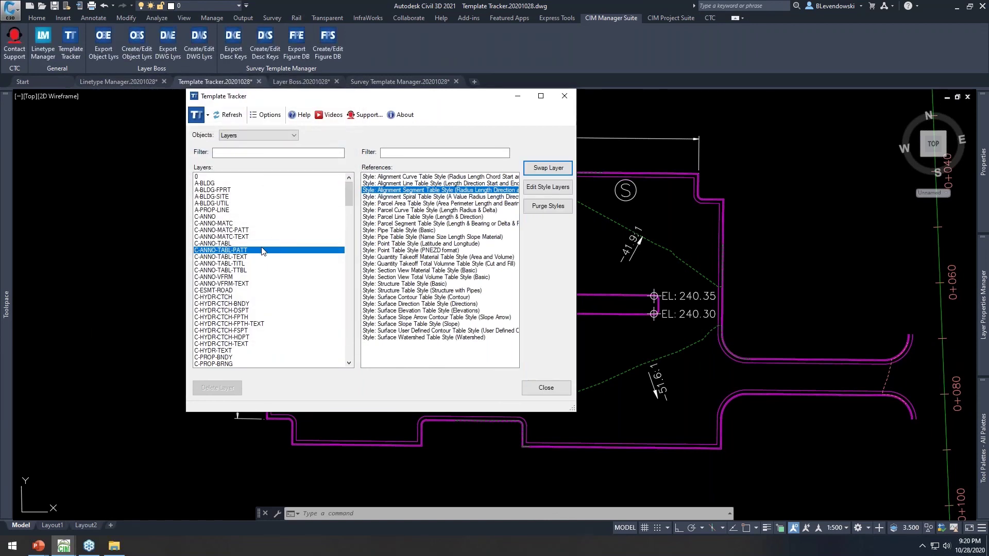
Swap layer C-ANNO-TABL-PATT for C-ANNO-TABL in all the table styles that reference it.
click(385, 177)
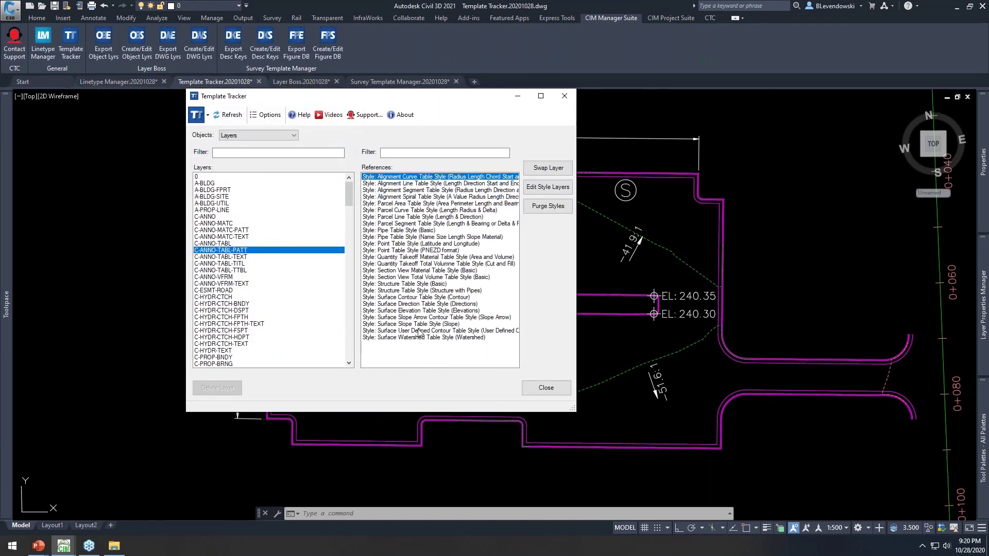
shift+click(390, 338)
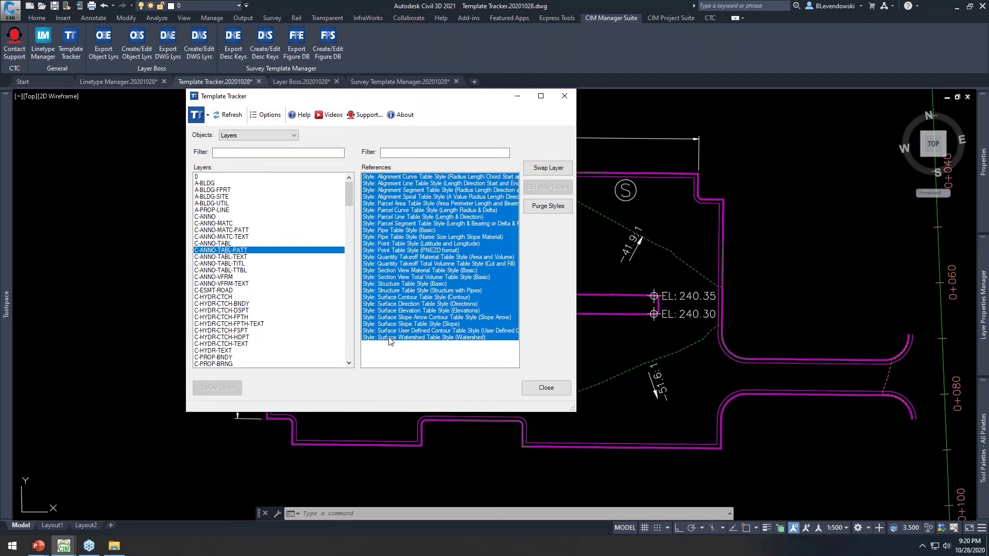
click(548, 168)
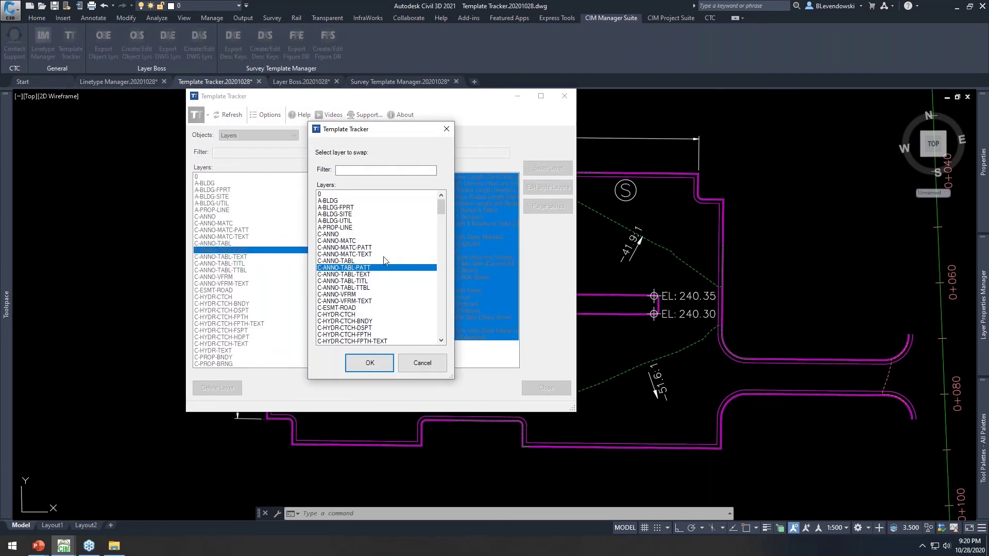
click(338, 262)
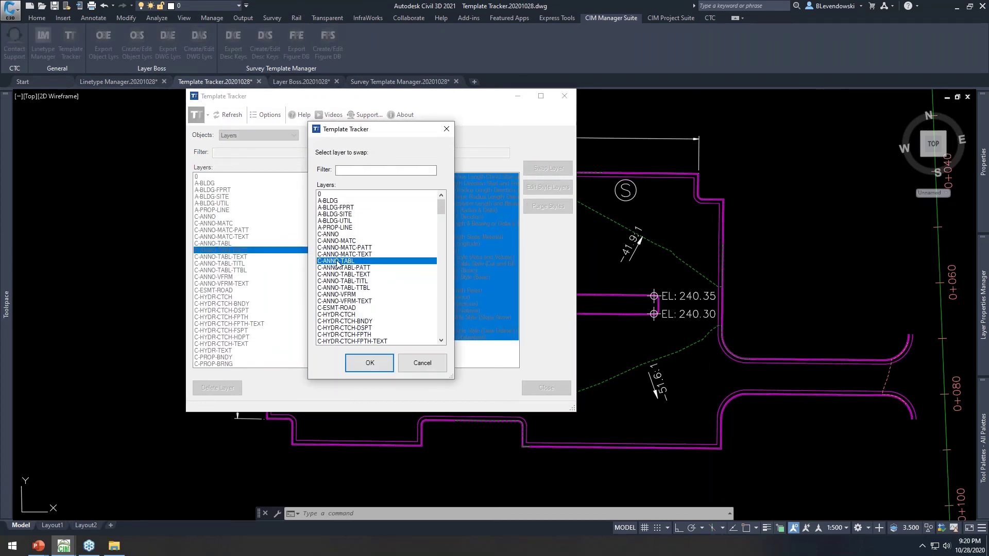
click(370, 363)
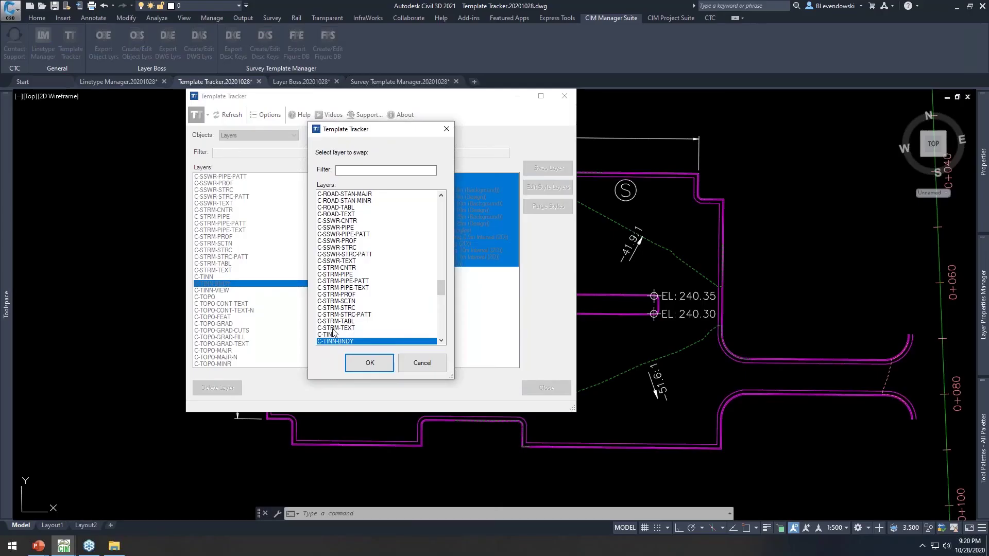
Swap layer C-TINN-BNDY for C-TINN in all of its referencing styles and delete C-TINN-BNDY.
click(343, 328)
click(341, 335)
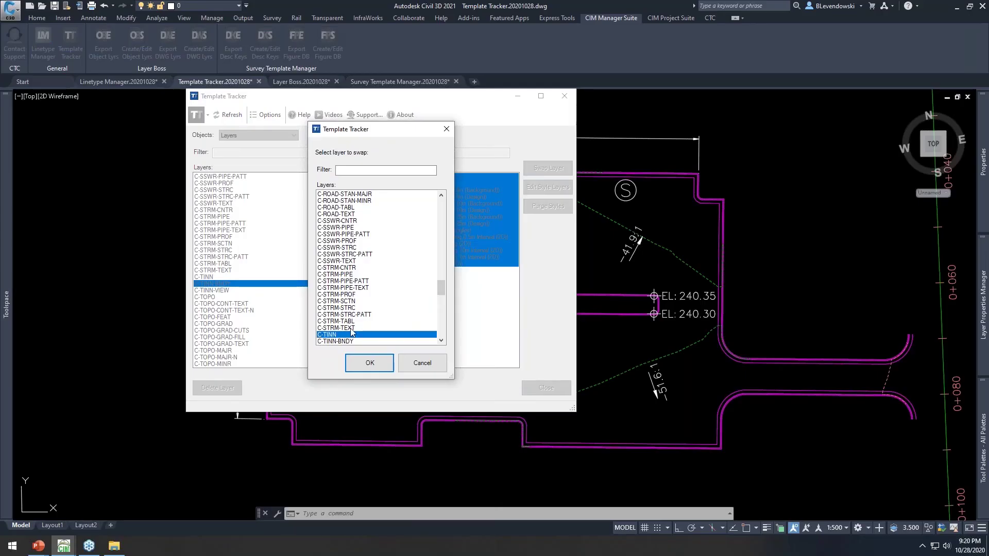
click(369, 363)
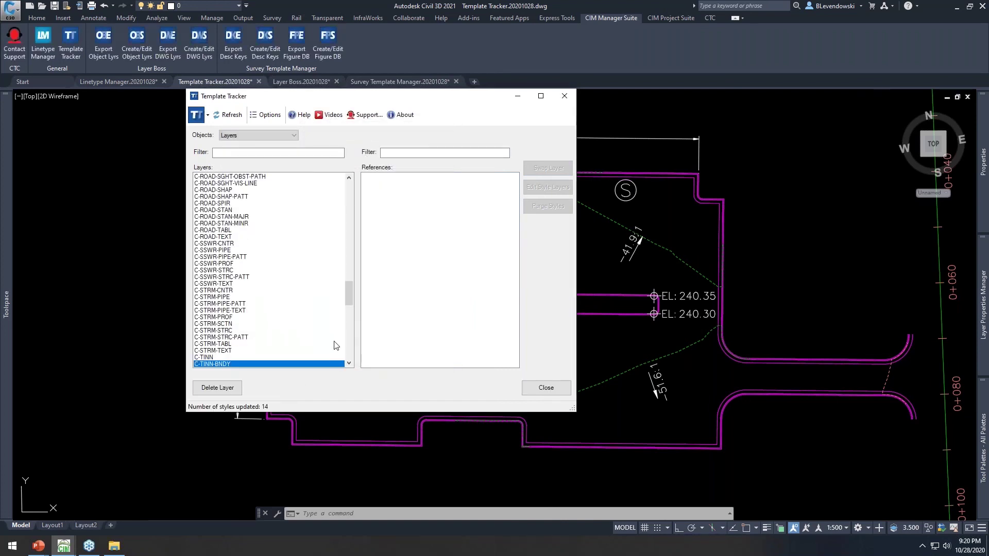
click(218, 388)
scroll(279, 345, down, 5)
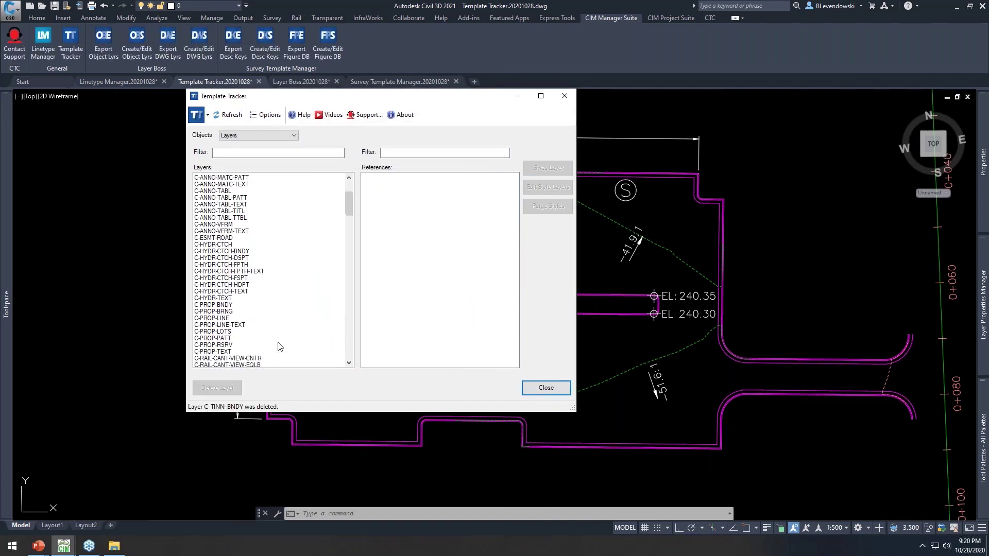
scroll(263, 337, down, 3)
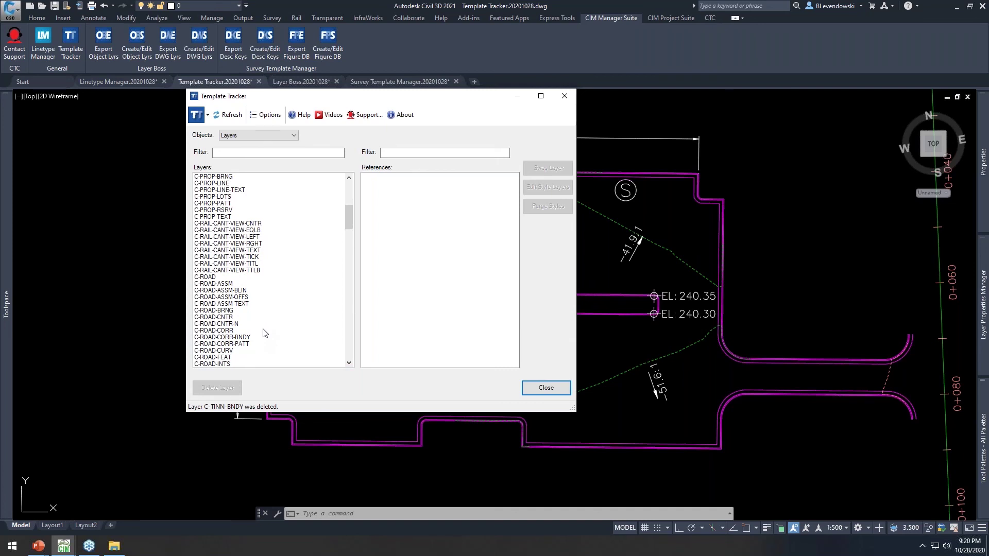
Track text styles and swap SHR for Standard in all block references, from Drainage MH through Well.
click(281, 136)
click(234, 151)
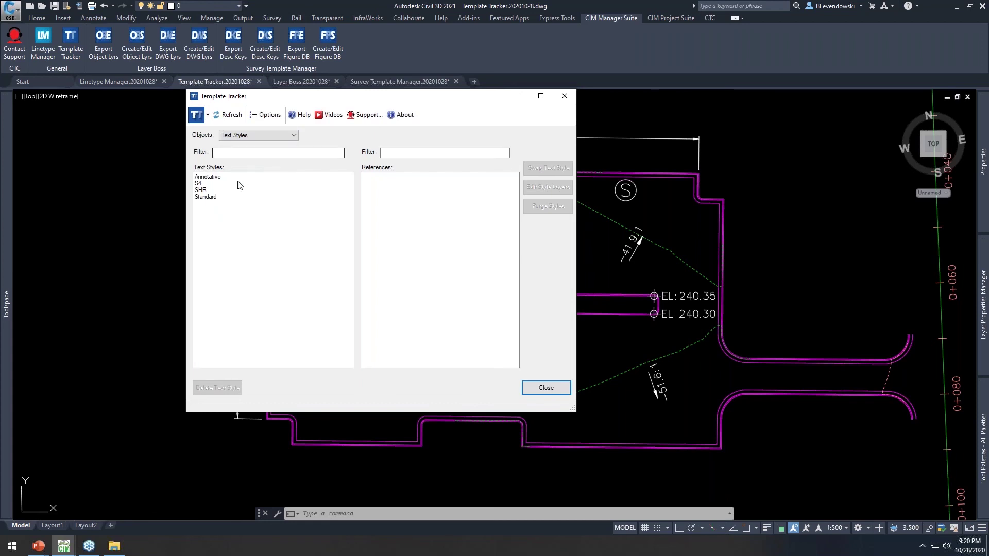
click(202, 190)
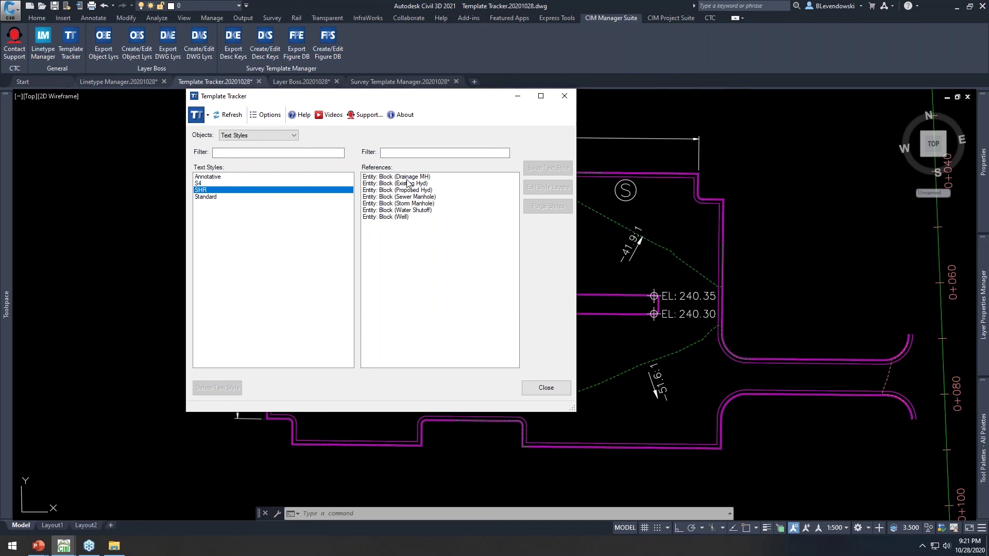
click(406, 178)
drag(391, 96, 236, 78)
shift+click(232, 200)
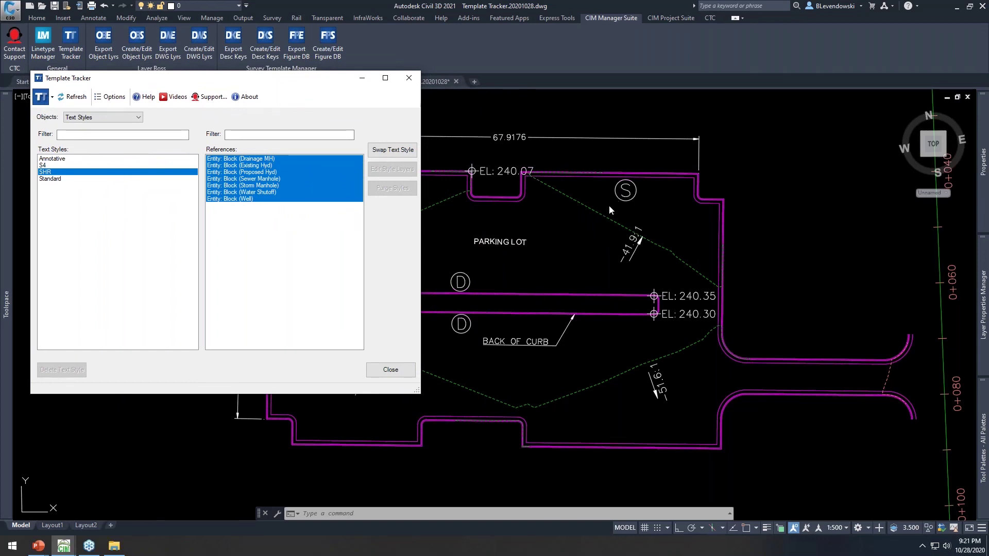
click(393, 152)
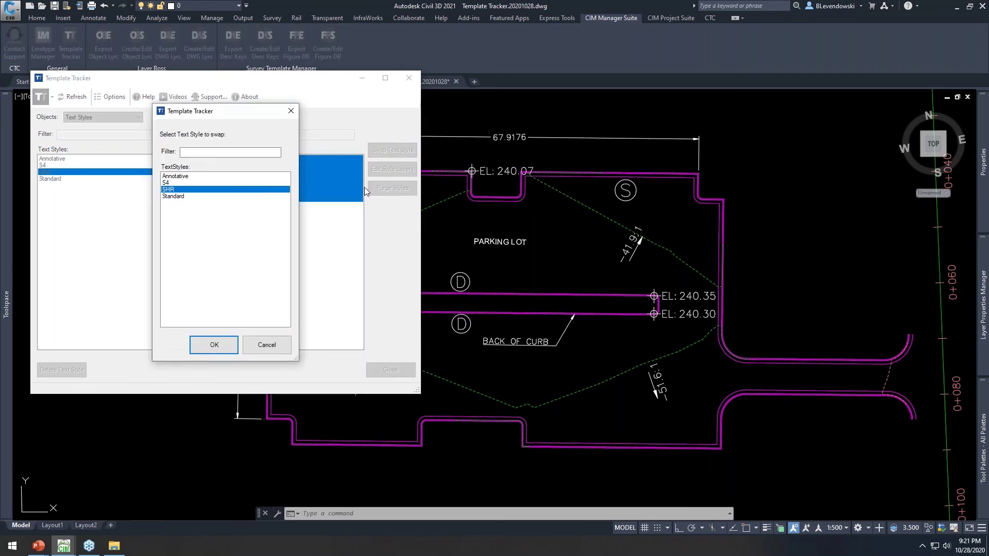
click(174, 198)
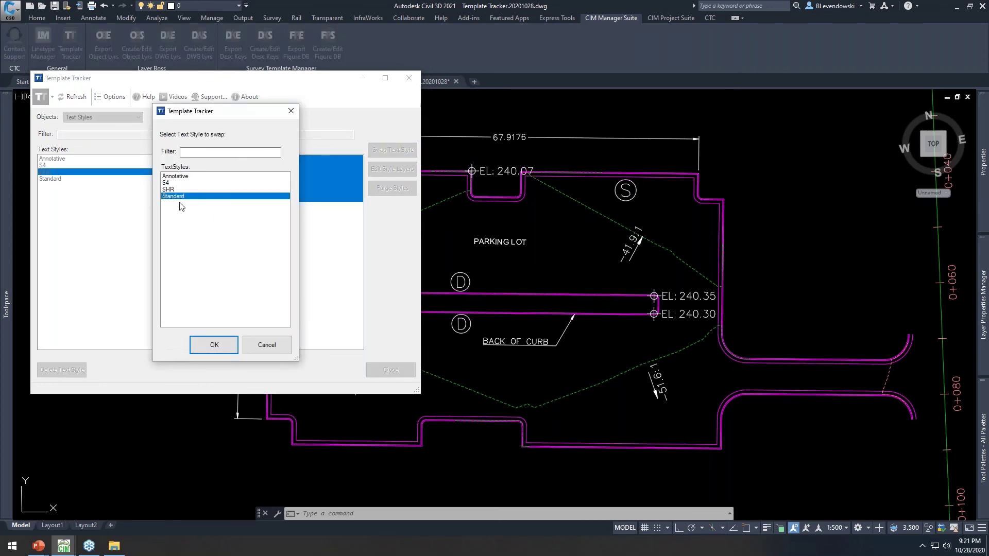
click(212, 344)
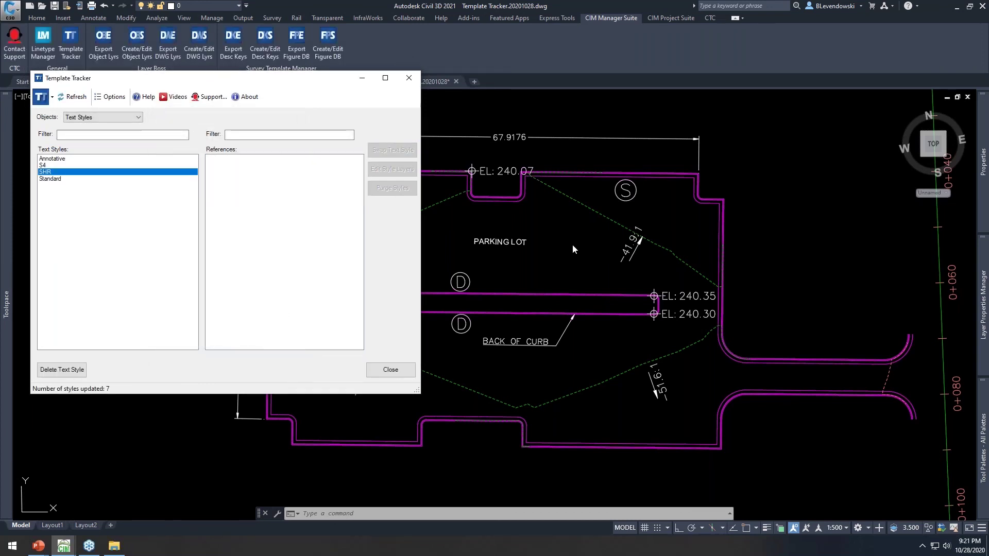
Regenerate the whole drawing and delete the SHR text style.
text(rea)
key(Return)
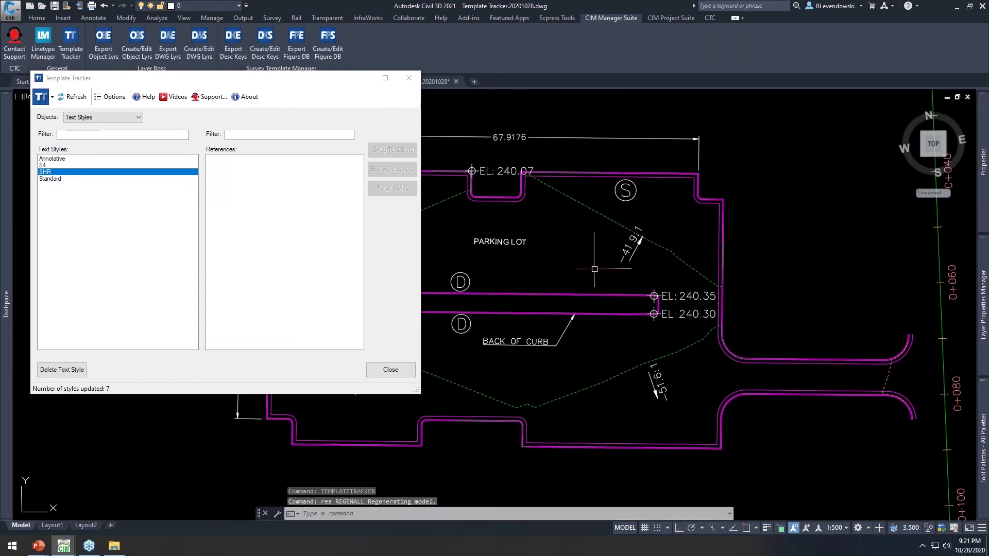
middle_drag(487, 275, 564, 279)
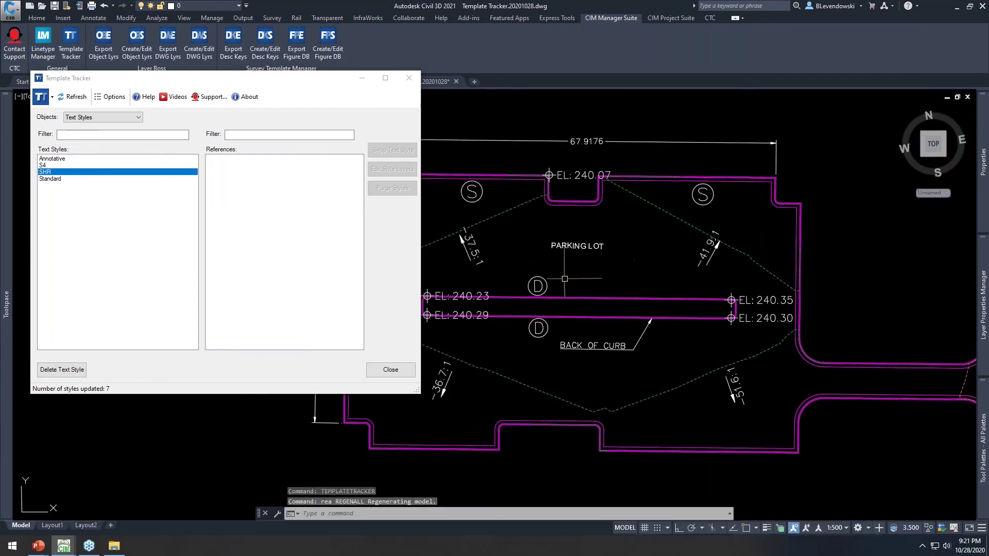
click(58, 180)
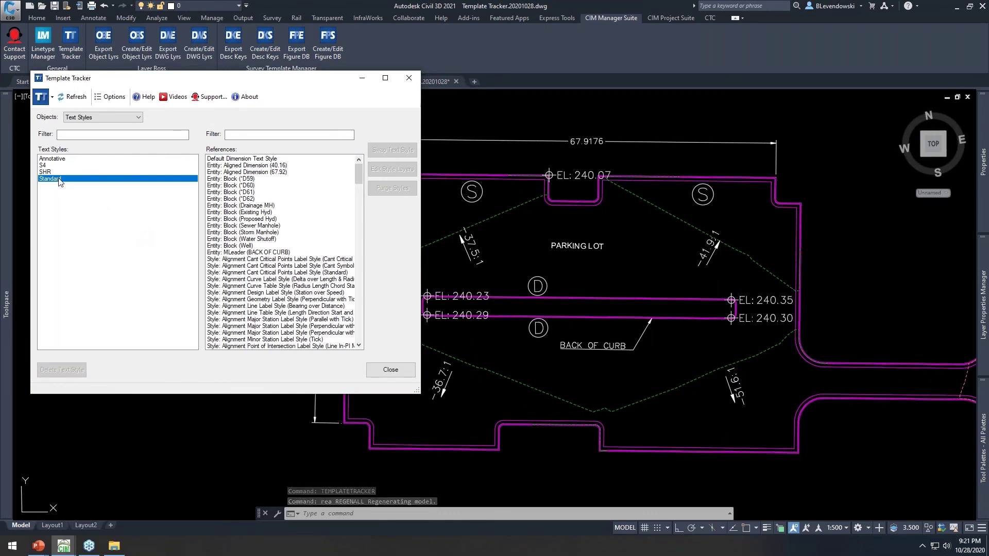
click(49, 172)
click(72, 368)
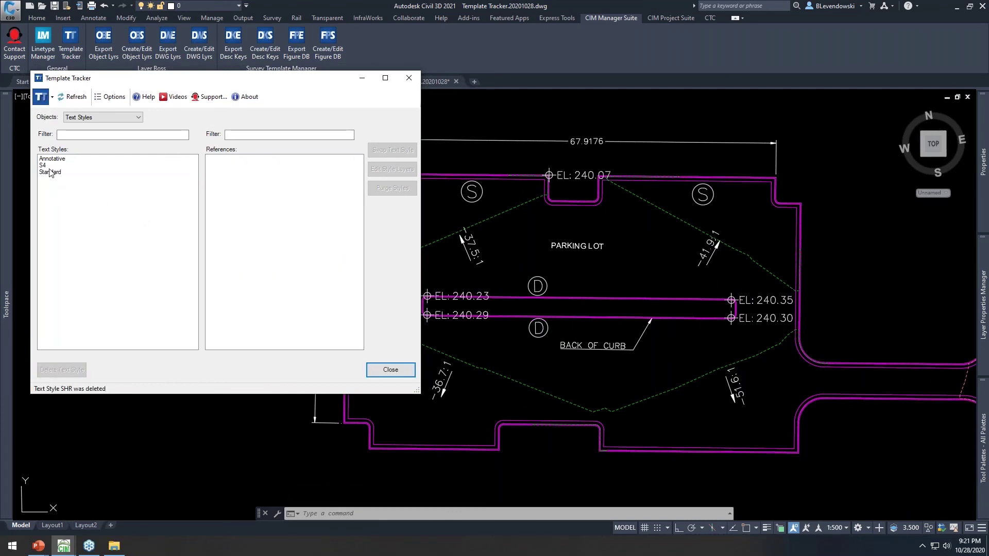
Swap the Standard text style for Annotative in its references, from the aligned dimensions through the View Frame label style, and list Annotative's references.
click(50, 173)
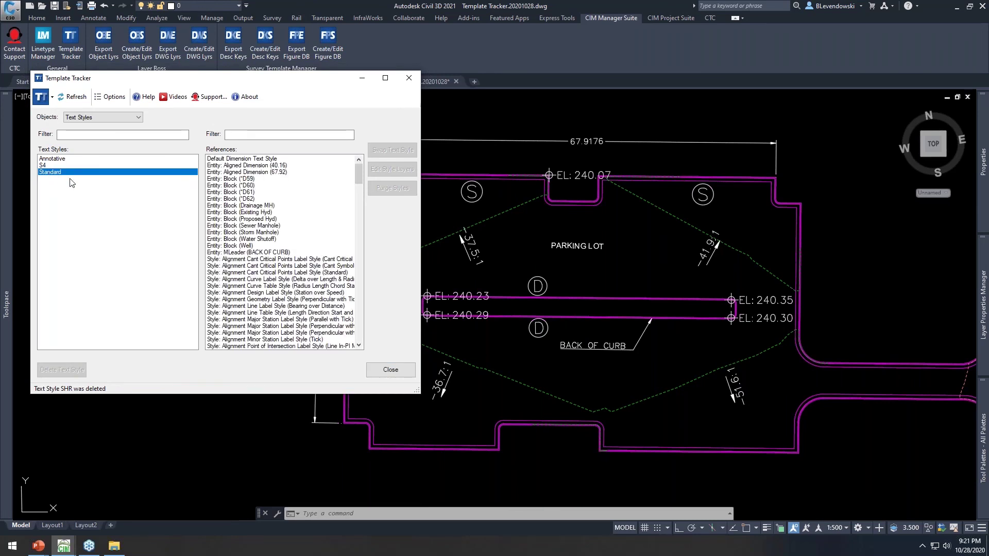
click(267, 159)
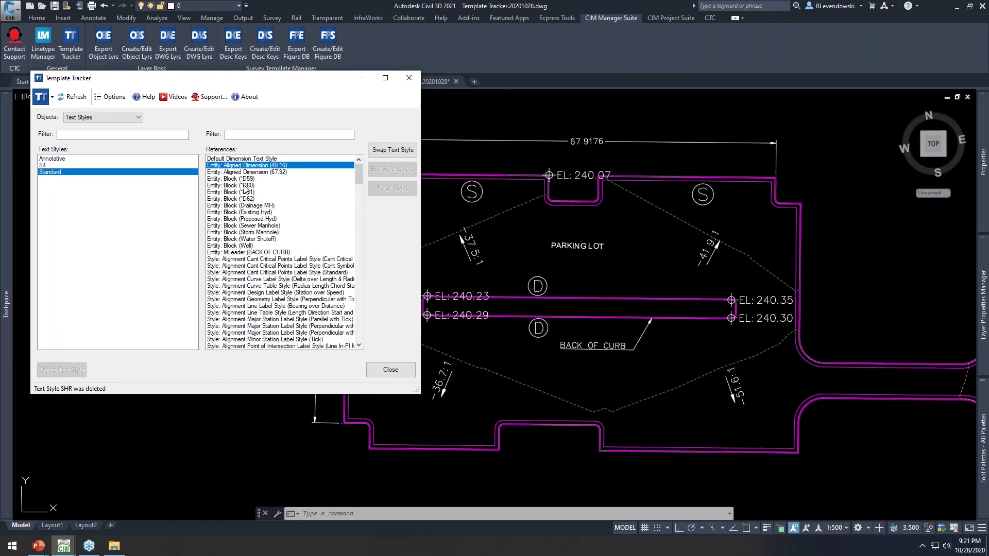
scroll(261, 211, down, 2)
scroll(260, 211, down, 6)
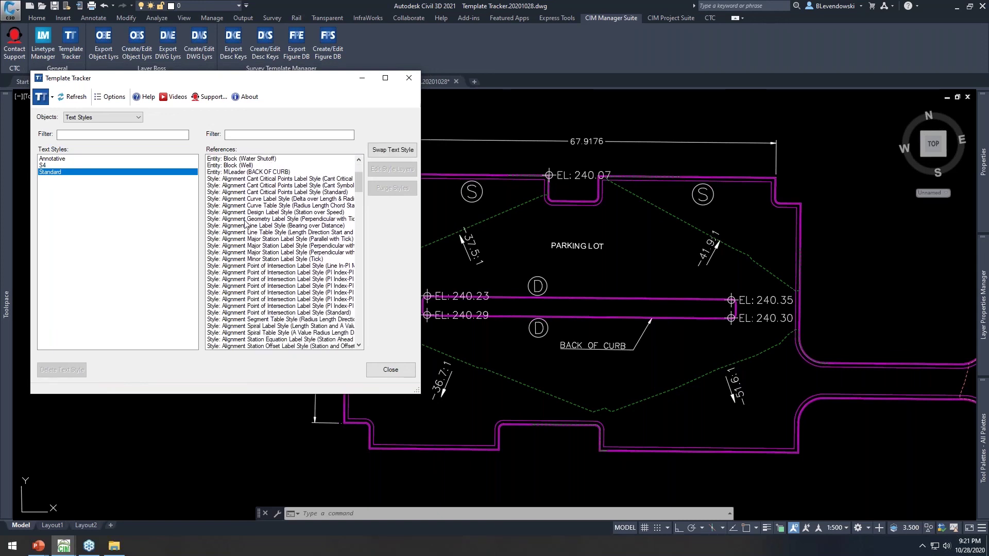
scroll(333, 246, up, 8)
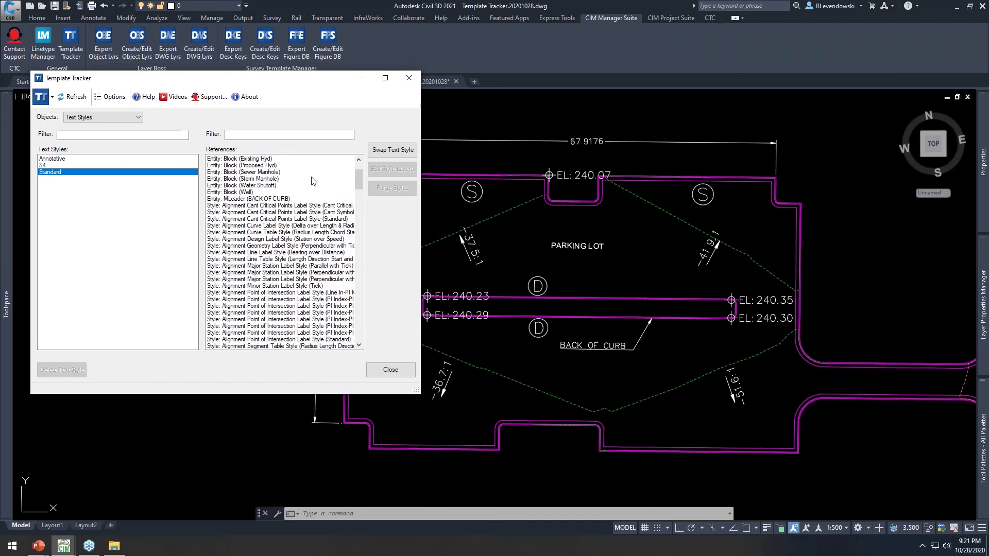
drag(360, 171, 361, 329)
shift+click(282, 347)
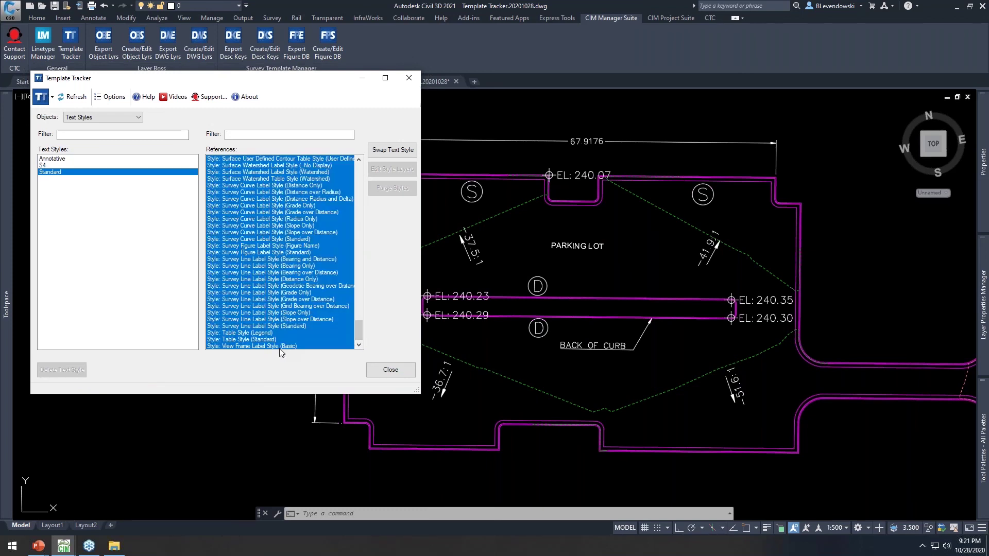
click(389, 153)
click(180, 176)
click(214, 345)
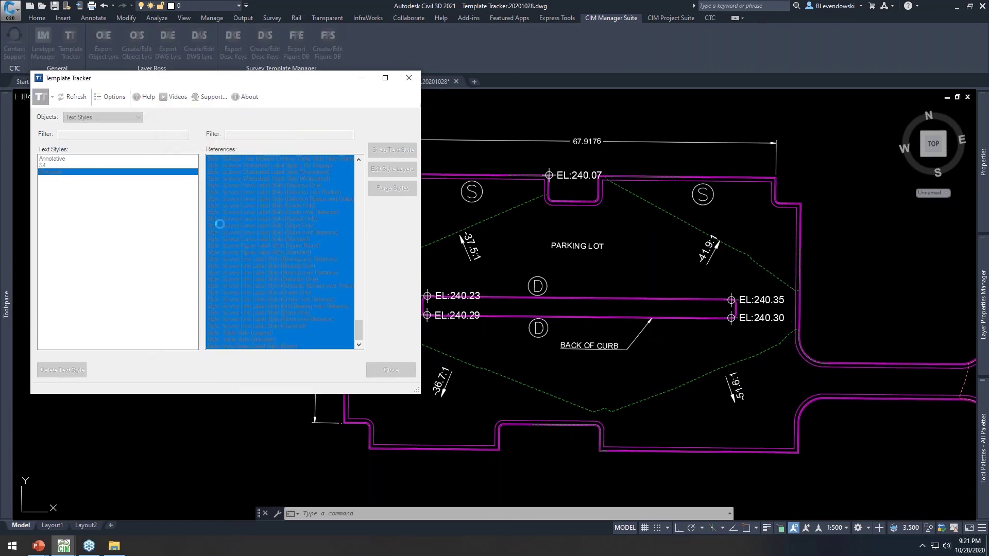
click(50, 159)
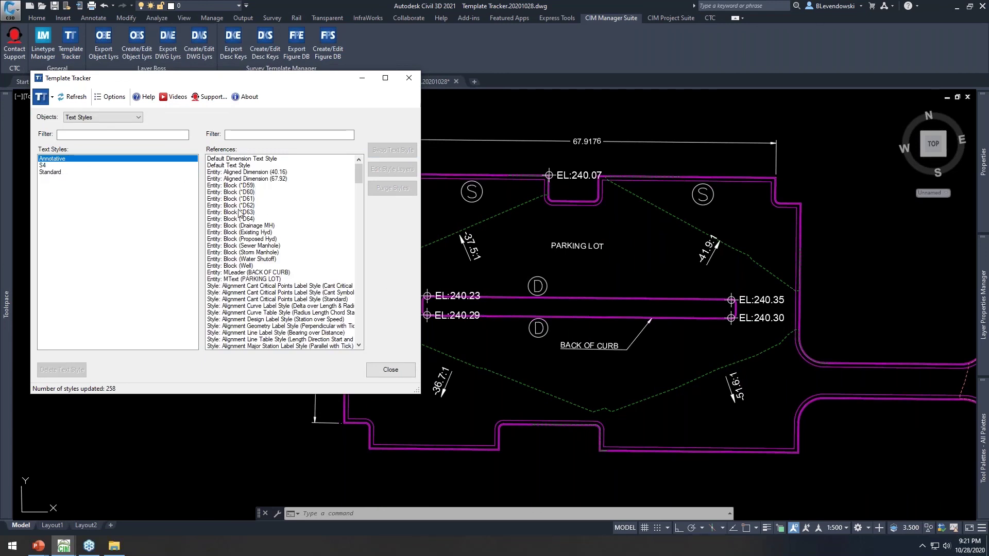
Examine the dimension styles and multileader styles that can be tracked in the drawing.
click(77, 117)
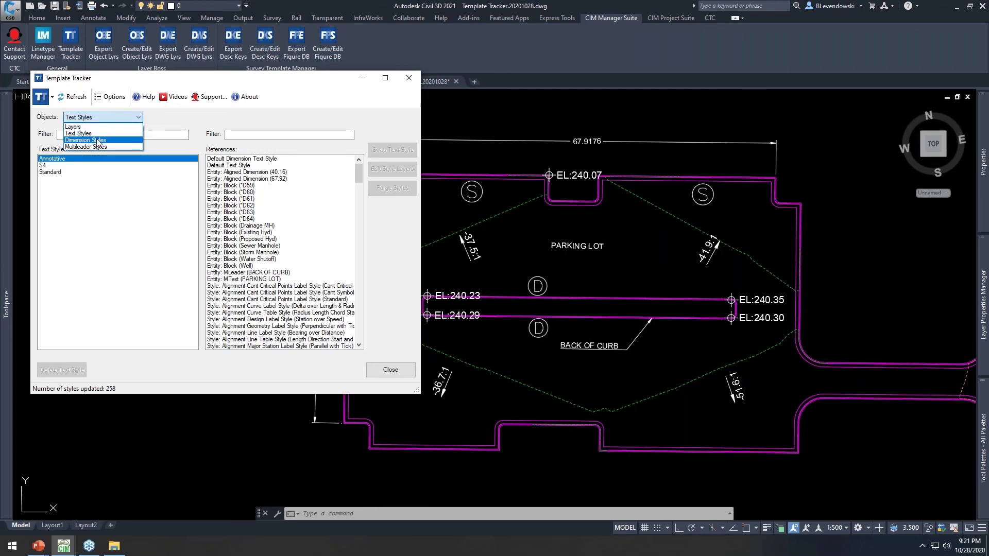
click(99, 139)
click(105, 118)
click(98, 144)
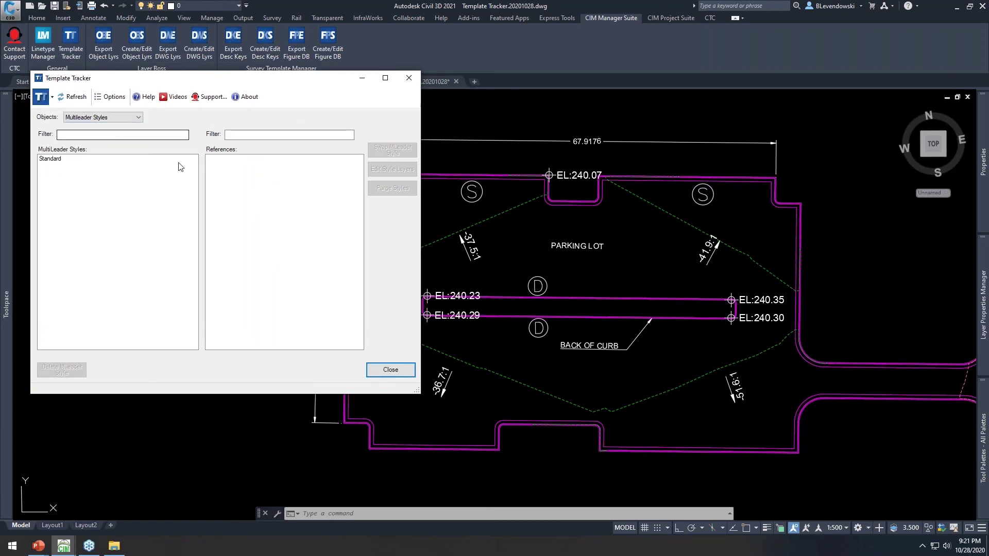
drag(294, 85, 366, 107)
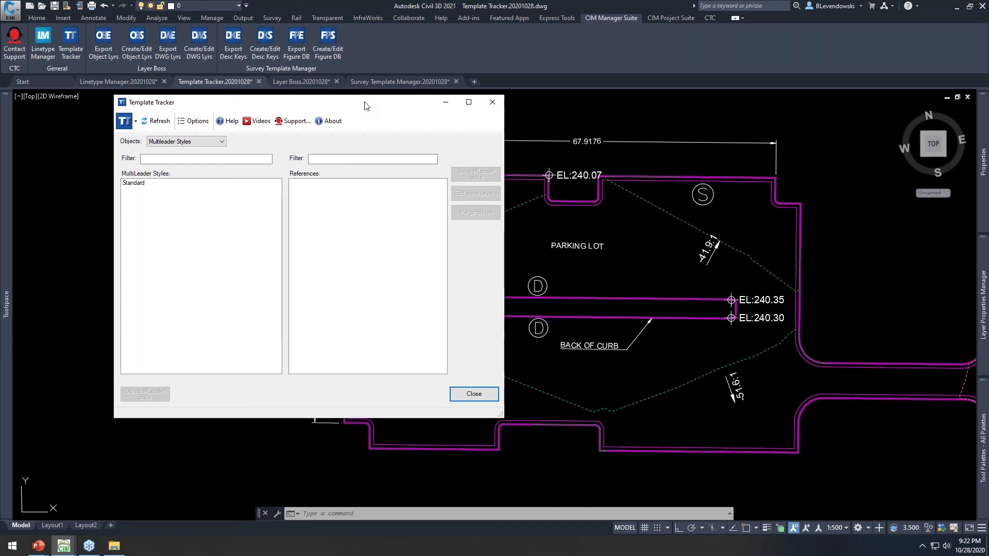
Look through the CIM Manager Suite user guide and the Template Tracker video playlist, closing each one when done.
drag(310, 106, 459, 116)
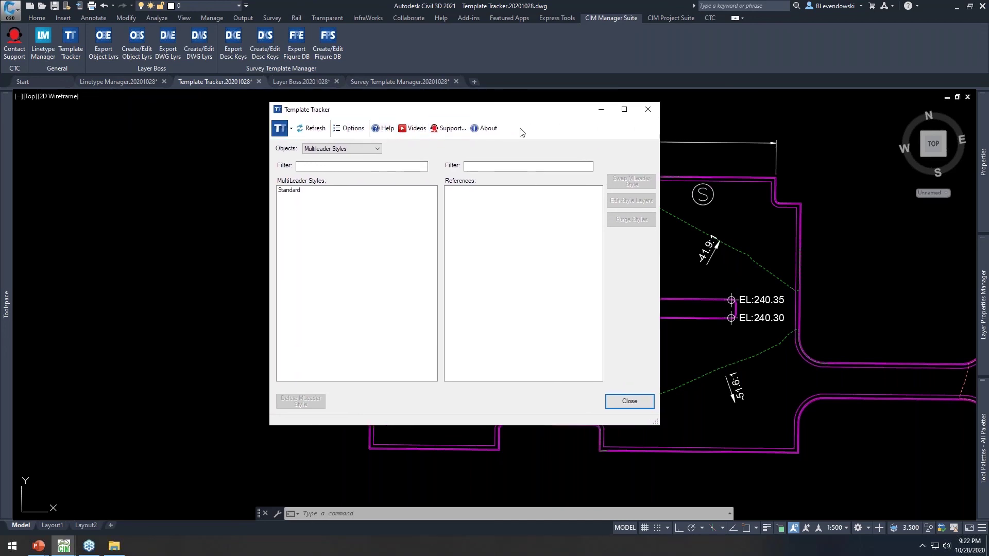
drag(479, 110, 454, 120)
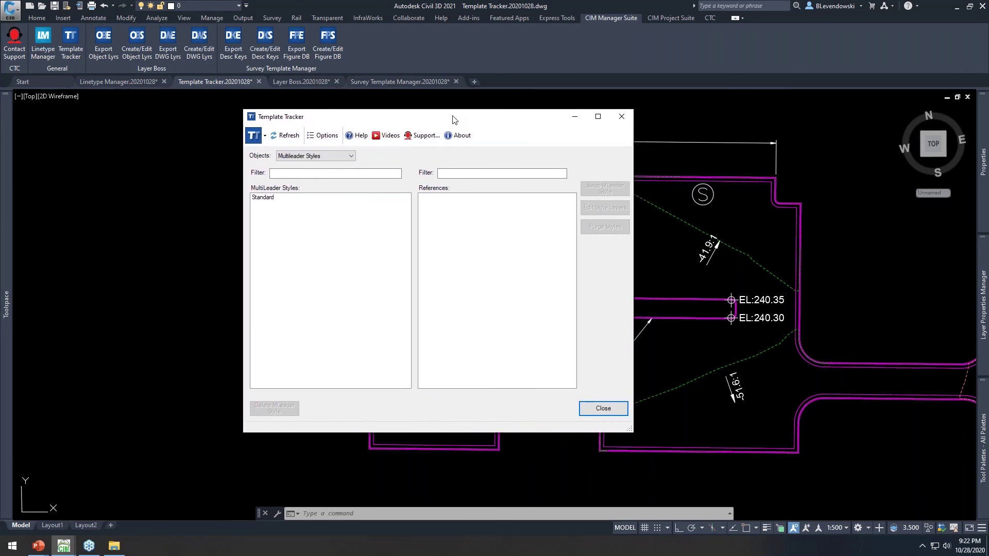
click(355, 137)
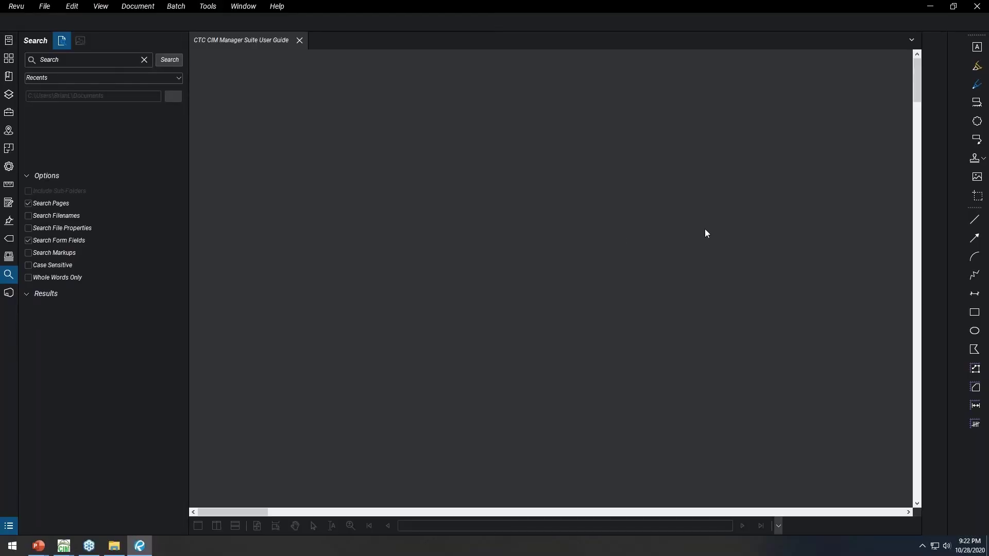
scroll(546, 170, up, 8)
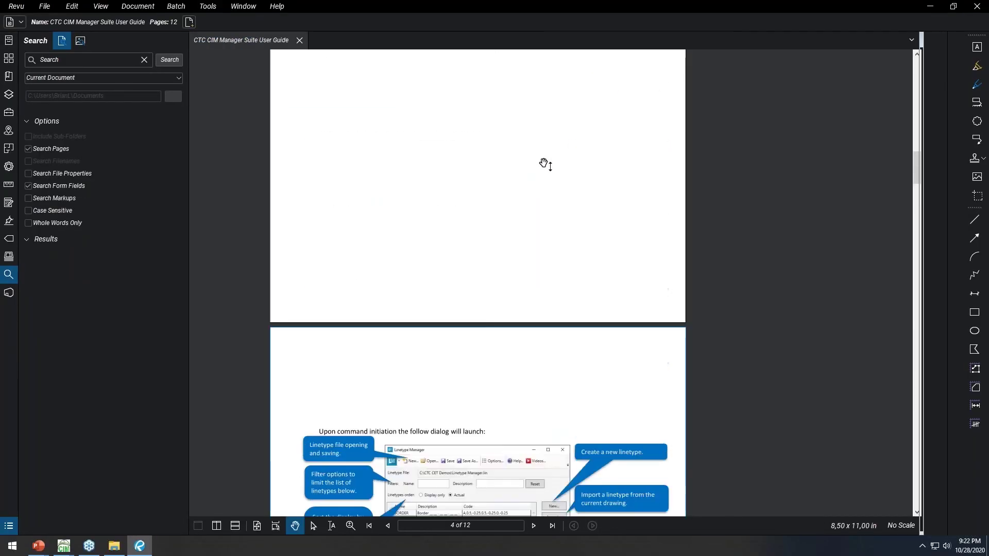
scroll(562, 193, down, 5)
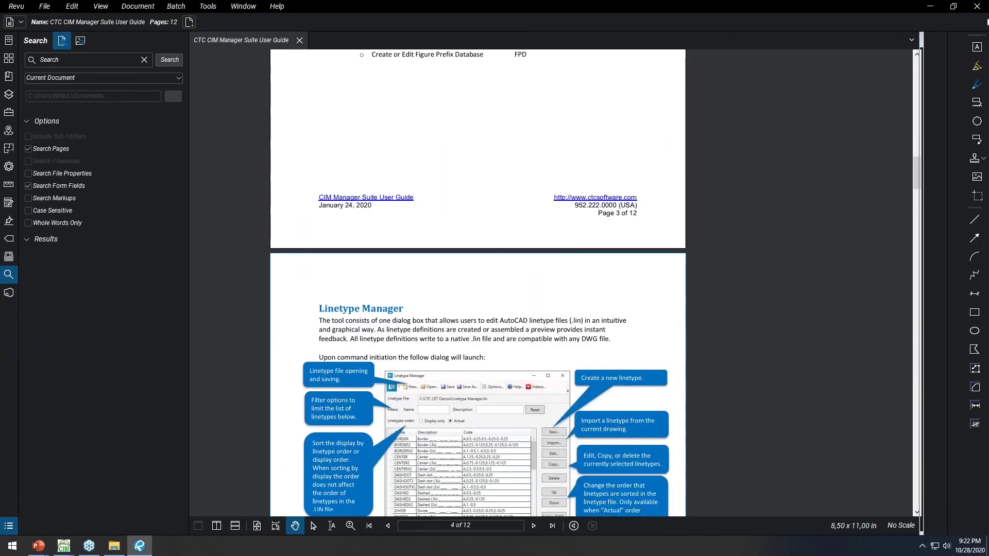
click(977, 5)
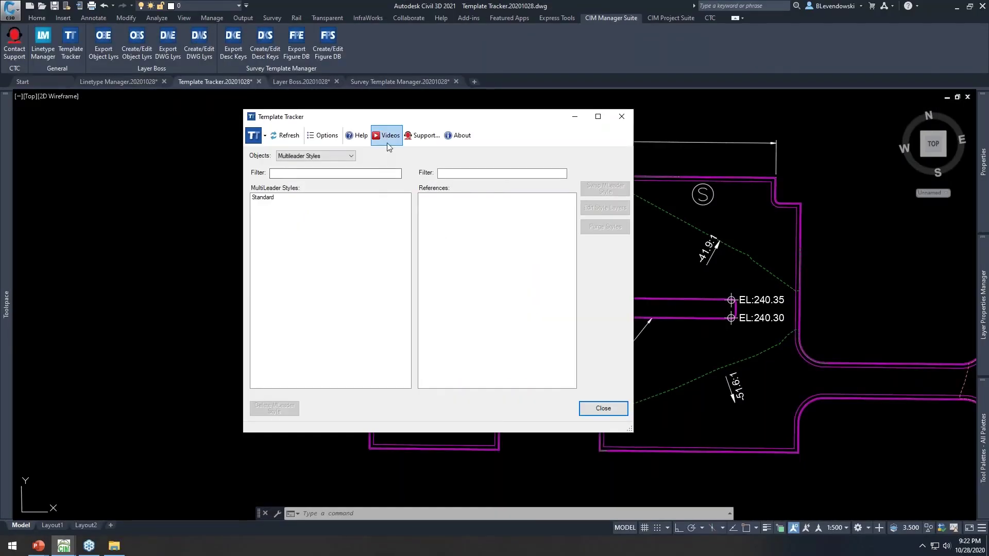
click(387, 135)
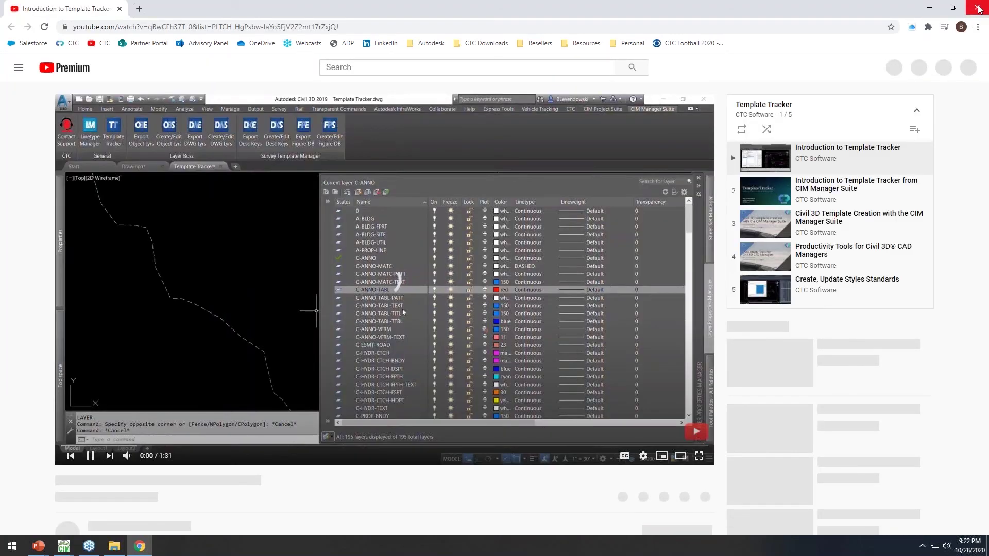
click(979, 9)
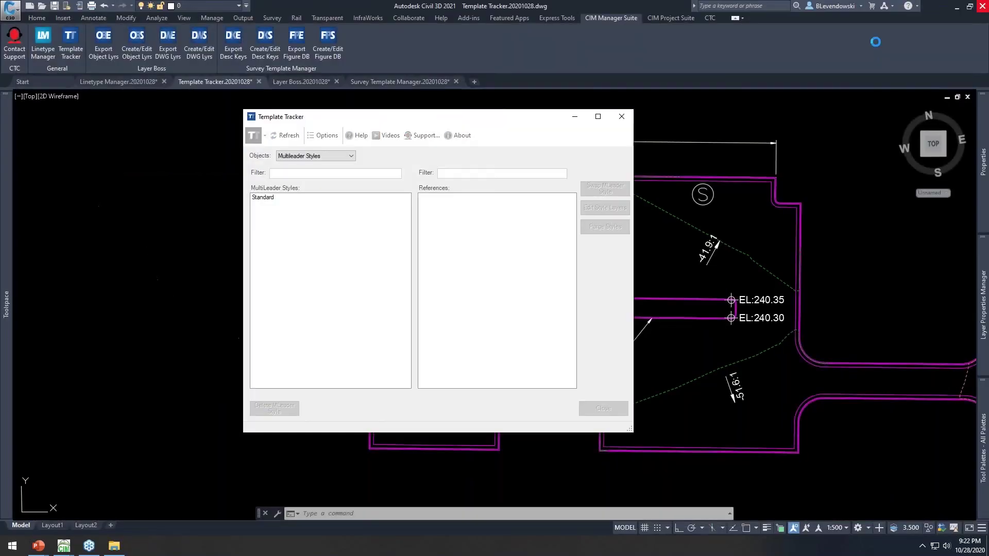
Open the CTC support request form for Template Tracker, choose Australia as the country, review the fields and close the page.
click(421, 135)
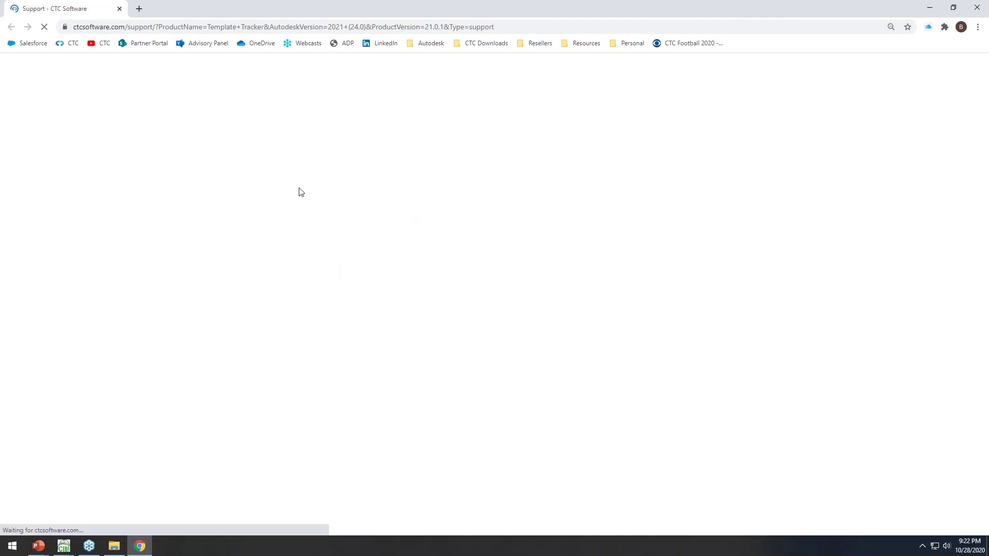
click(379, 155)
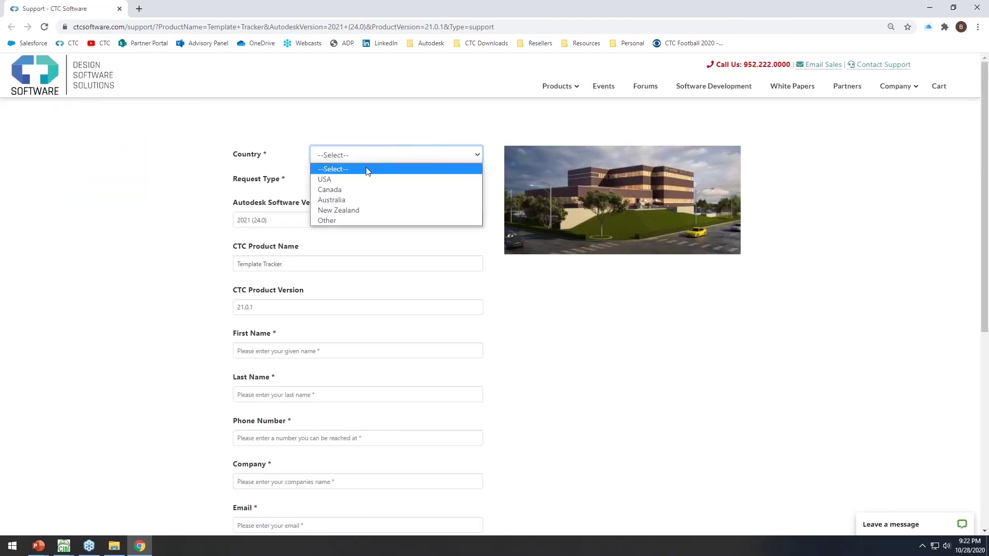
click(335, 200)
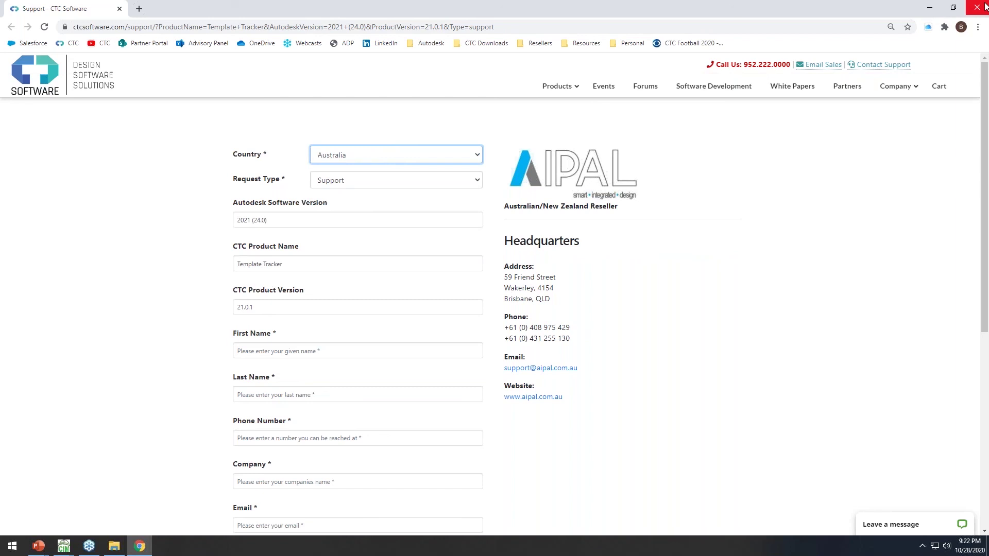
drag(310, 269, 207, 322)
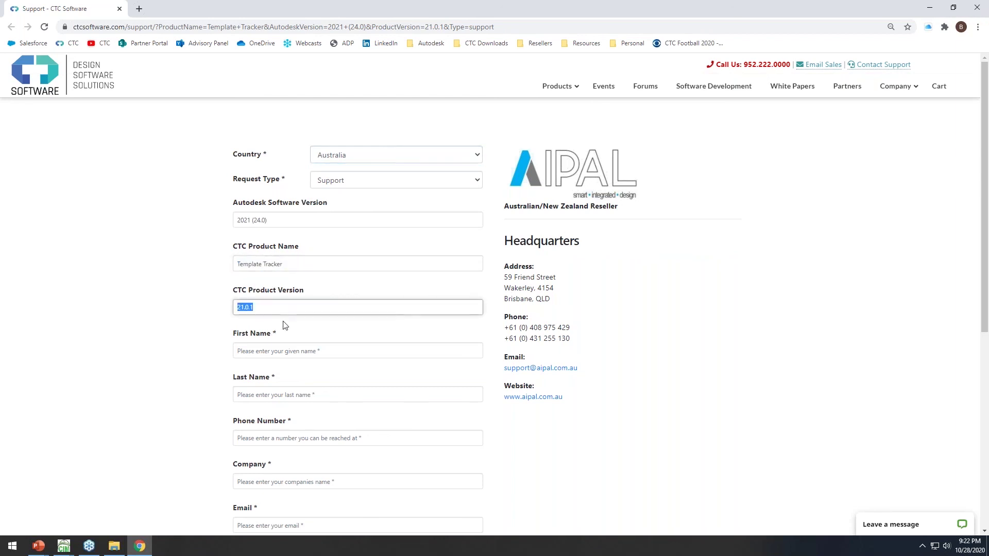
scroll(339, 371, down, 6)
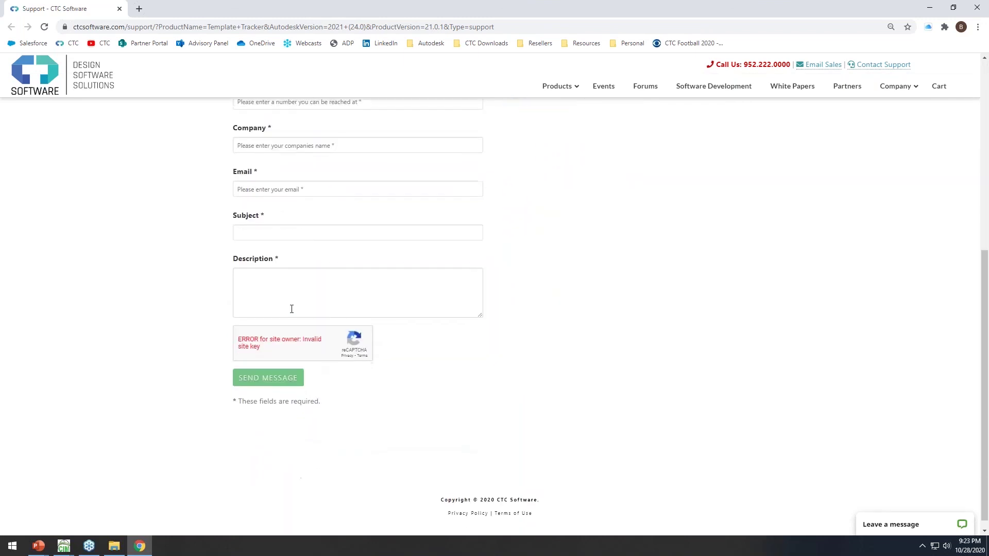
scroll(312, 276, up, 5)
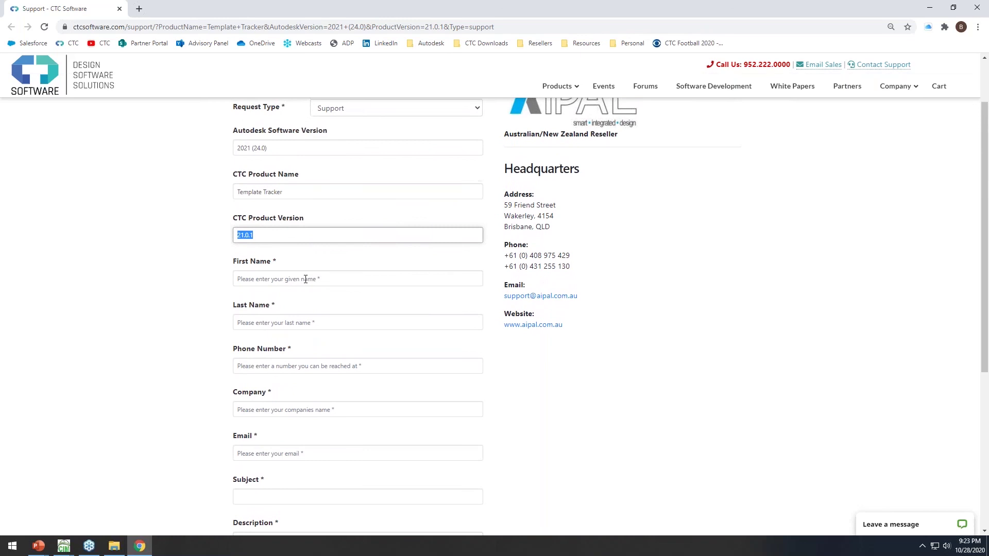
scroll(608, 234, up, 2)
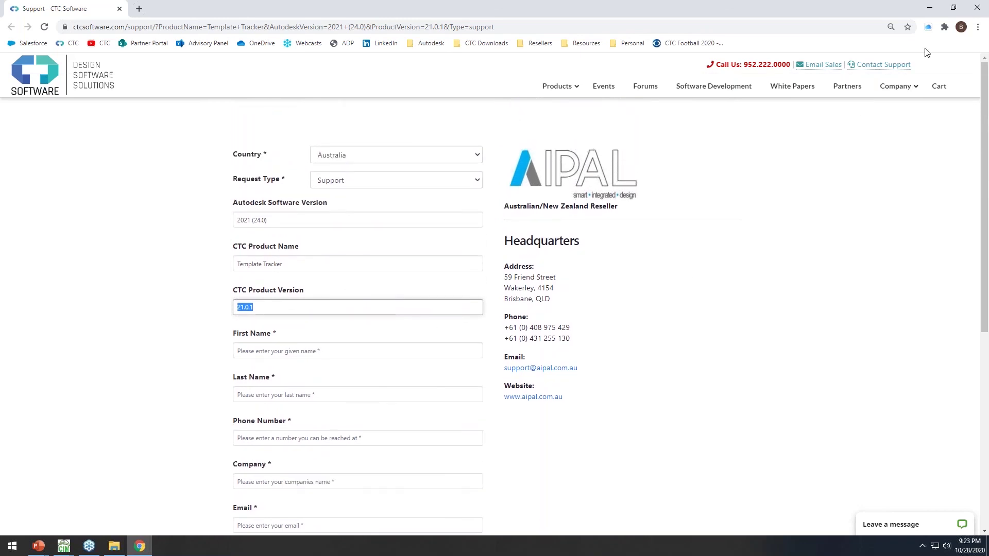
click(975, 8)
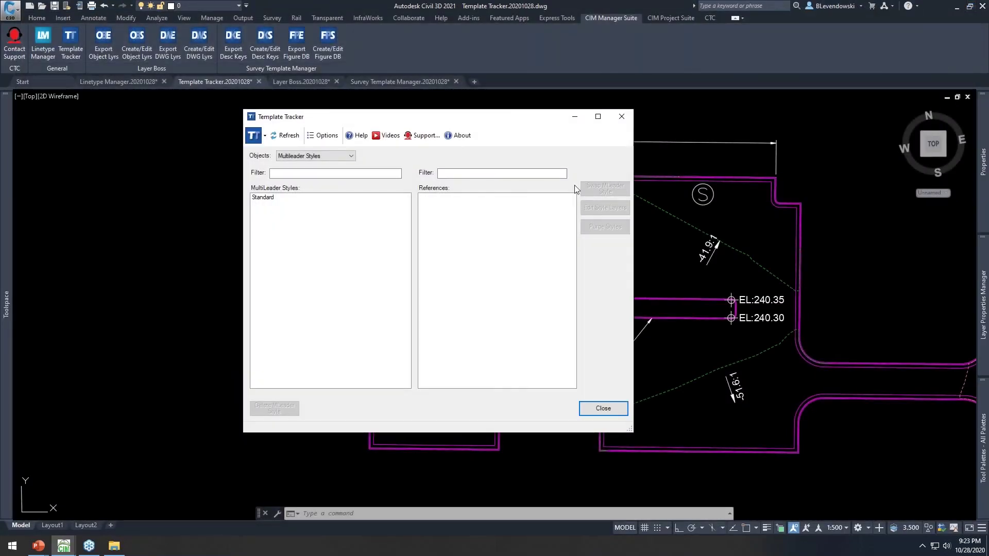
Check the installed suite version against the latest CIM Manager Suite download page, and close Template Tracker.
click(457, 136)
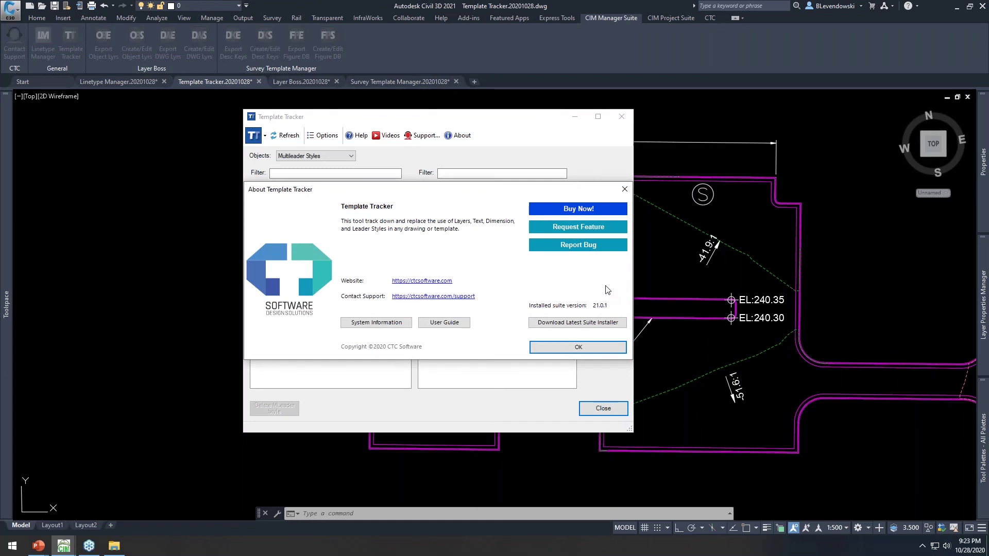
click(586, 326)
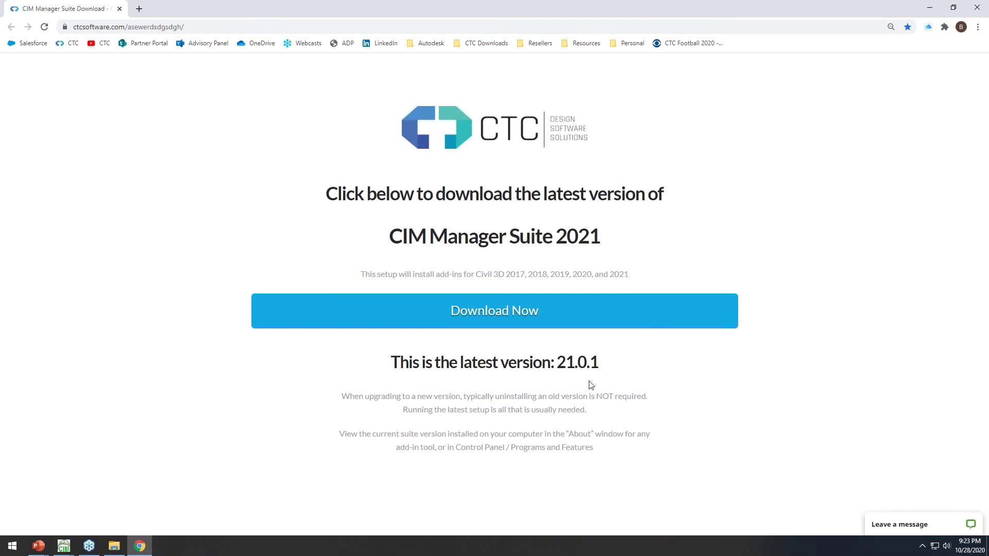
click(977, 8)
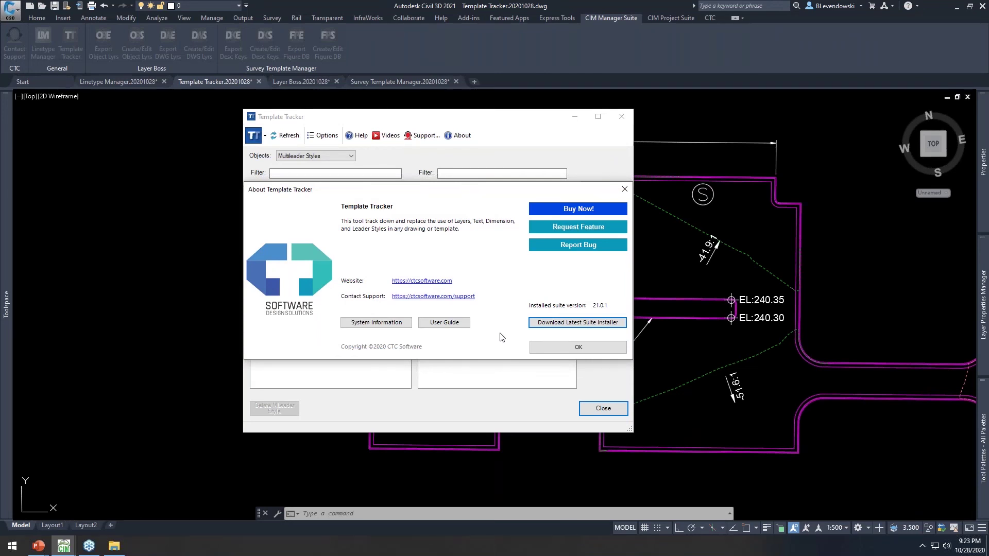
click(559, 346)
mouse_move(483, 123)
mouse_down()
mouse_move(517, 108)
mouse_move(479, 107)
mouse_up()
click(601, 395)
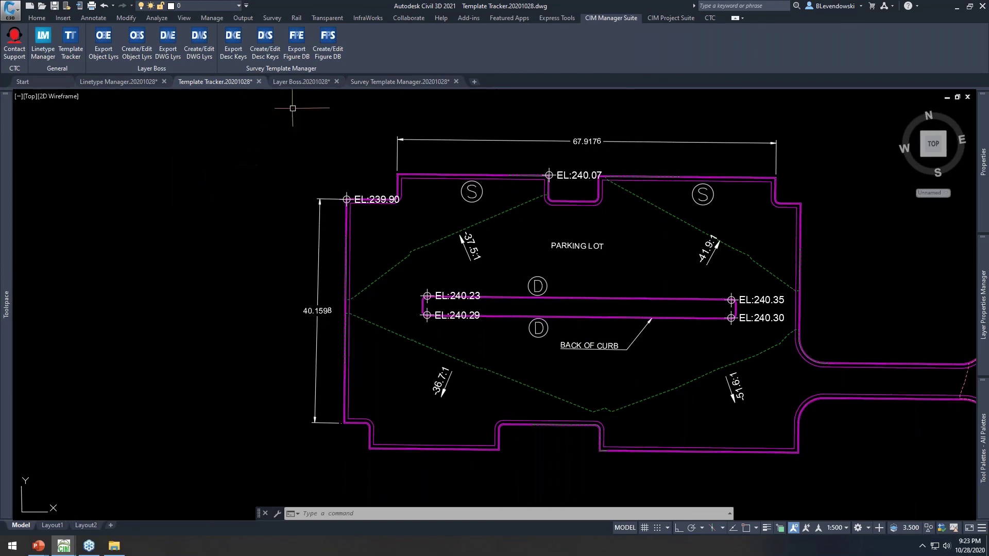
Switch to the Layer Boss.20201028 drawing, keep the Layer Properties Manager open and widened to its Description column, and close the Properties palette.
click(300, 81)
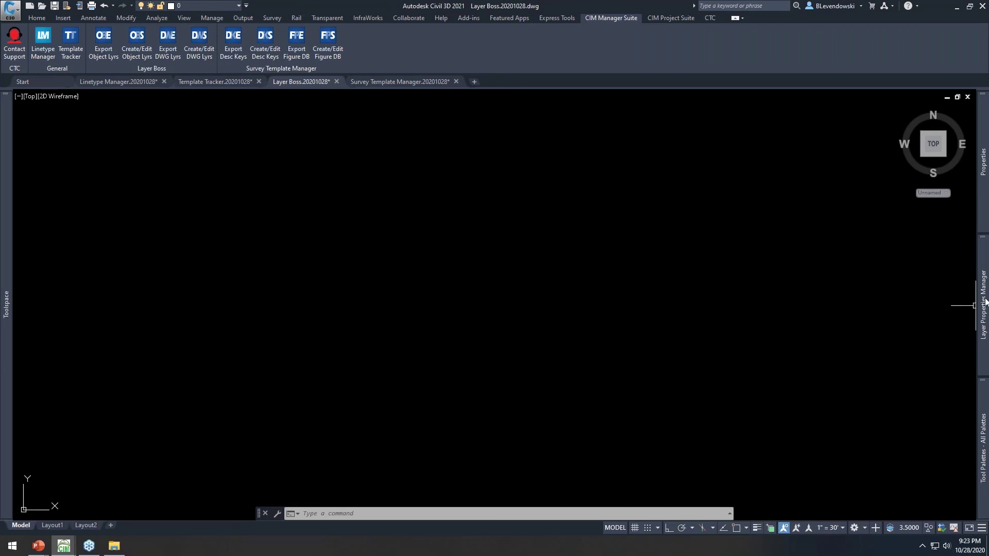
mouse_move(985, 302)
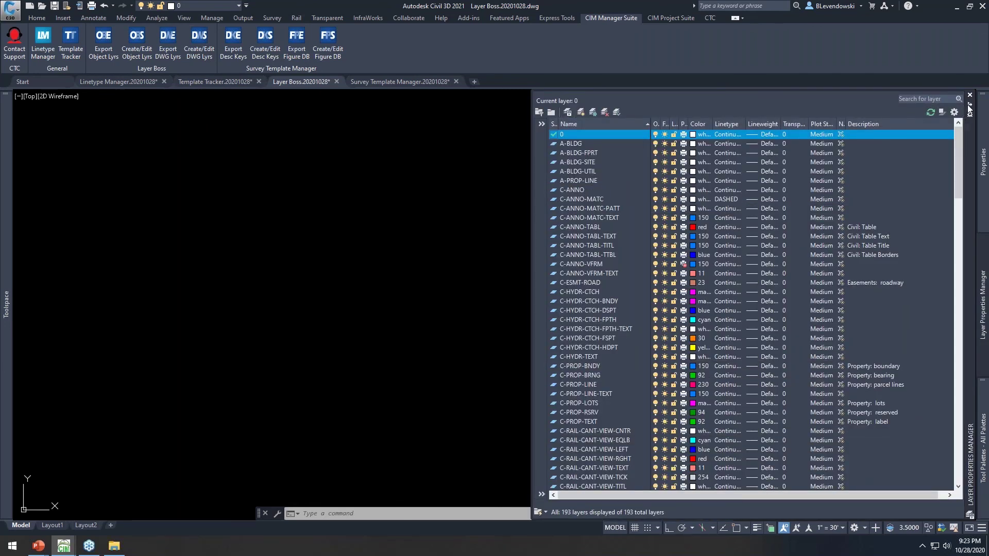
click(969, 107)
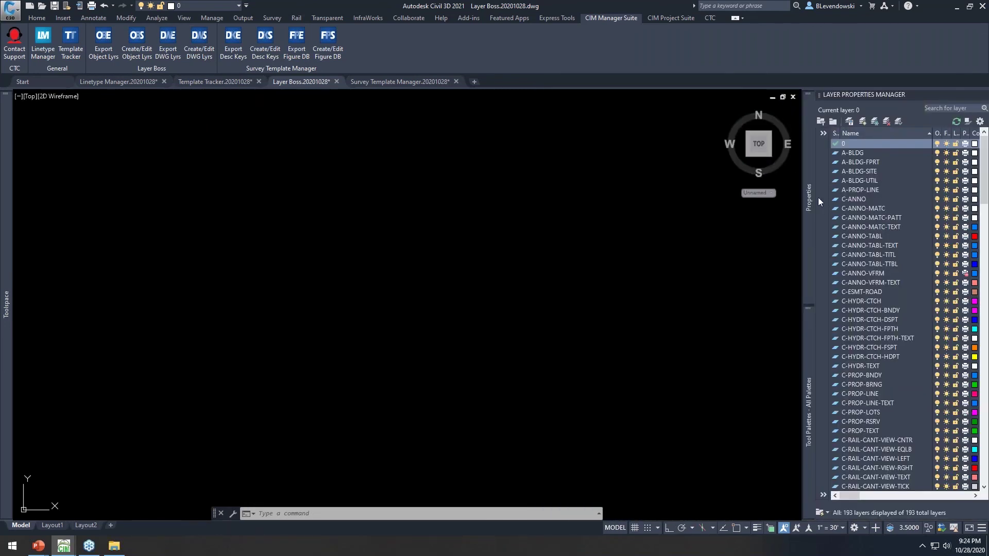
mouse_move(816, 197)
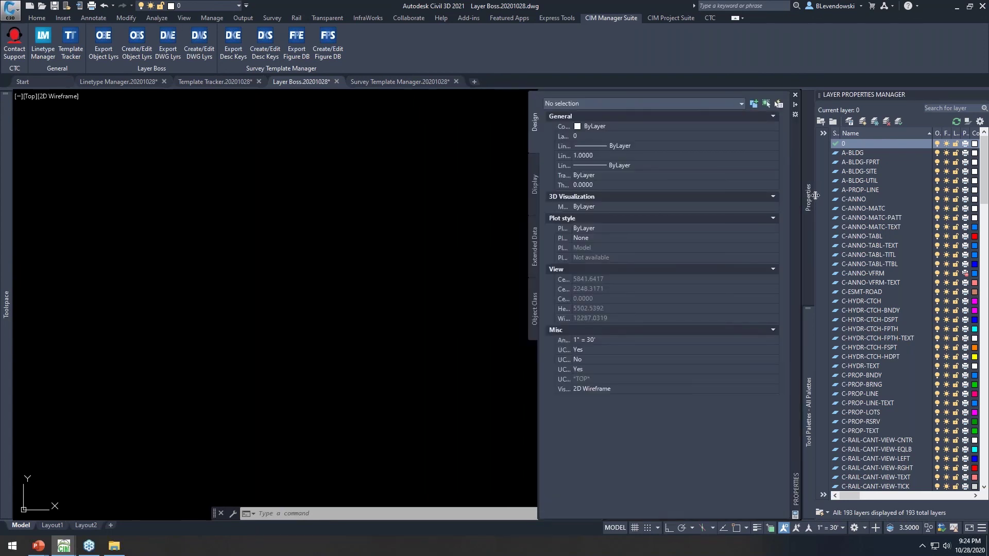
drag(517, 225, 514, 225)
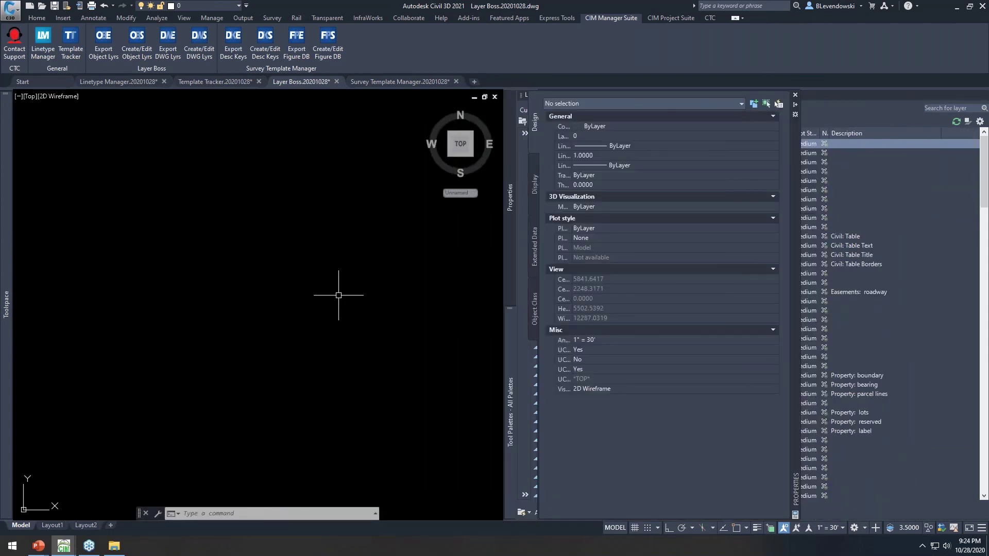
click(796, 96)
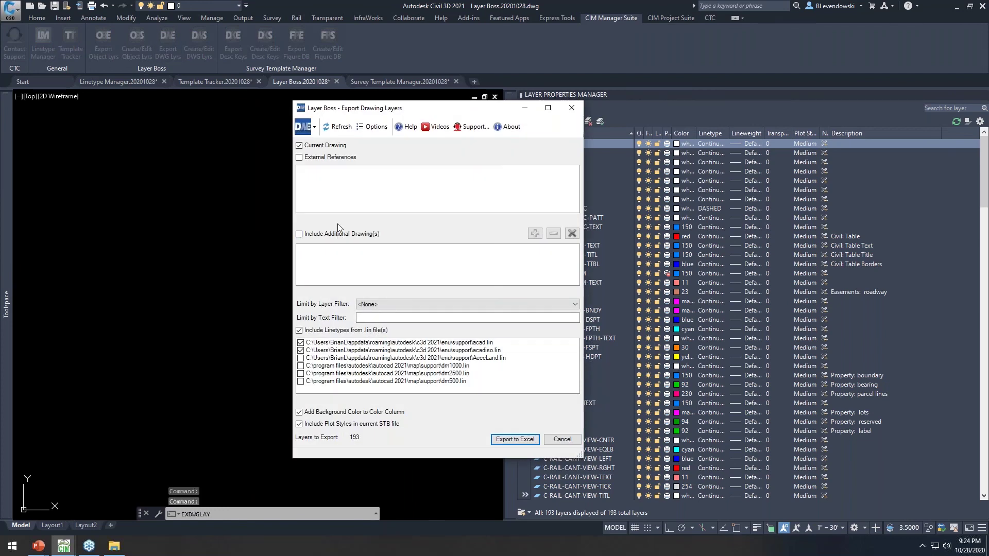
Export the current drawing's layers without a layer filter to Layers Properties Manager.xlsx in the CTC CET Demos folder, and open the file.
drag(441, 109, 444, 62)
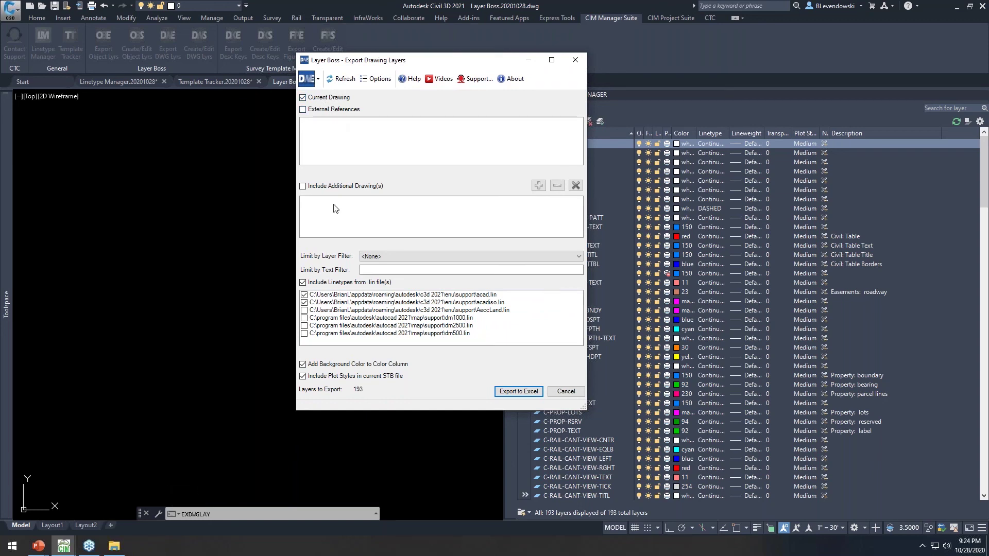
click(387, 254)
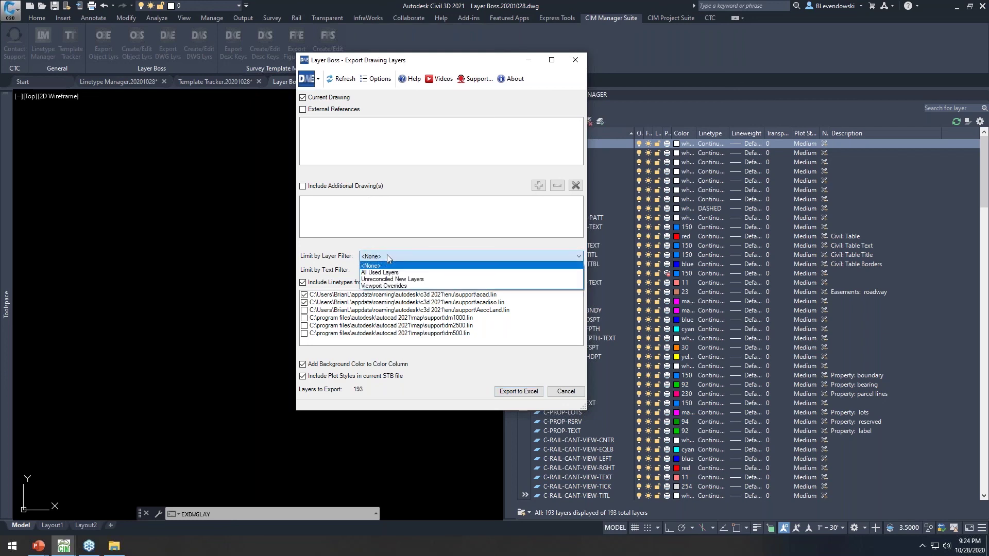
click(347, 258)
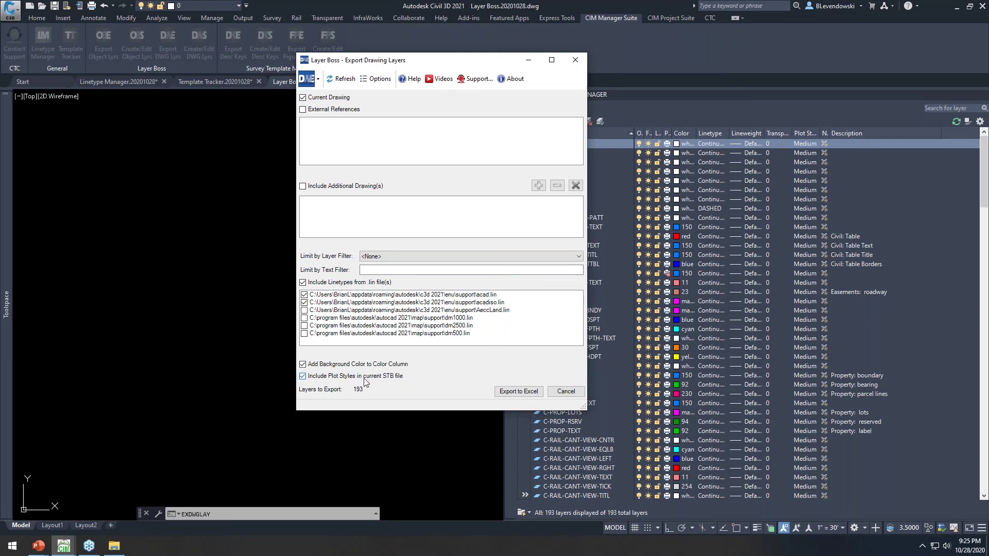
click(517, 393)
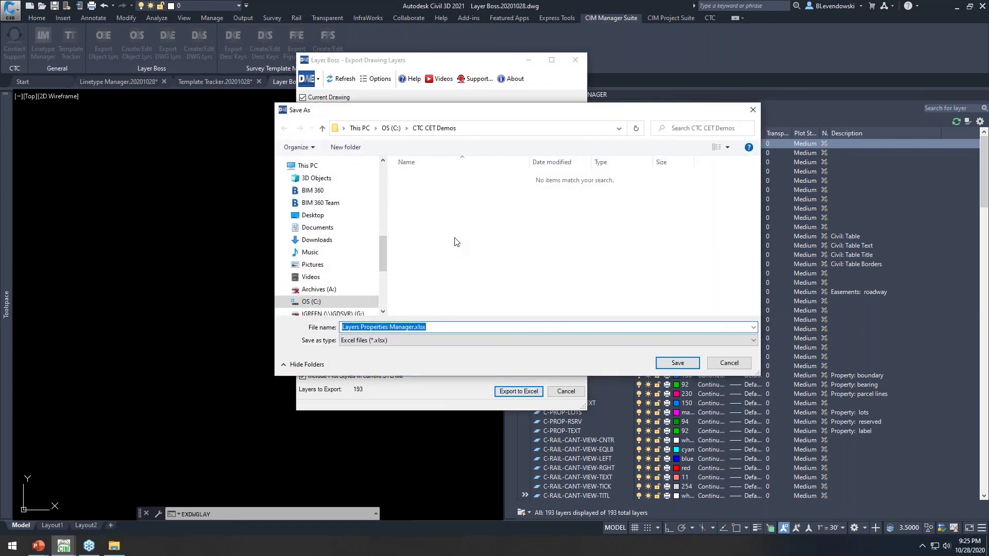
click(677, 363)
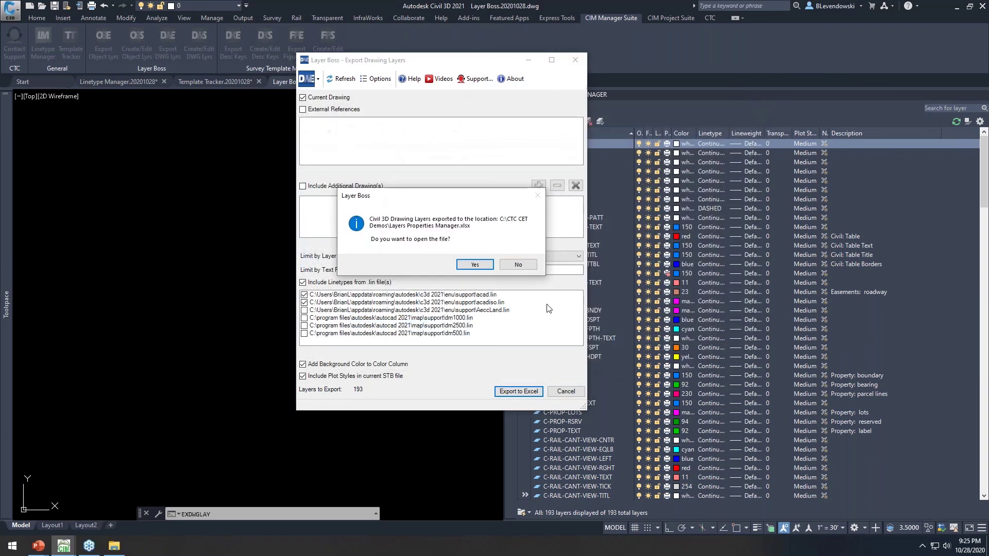
click(476, 264)
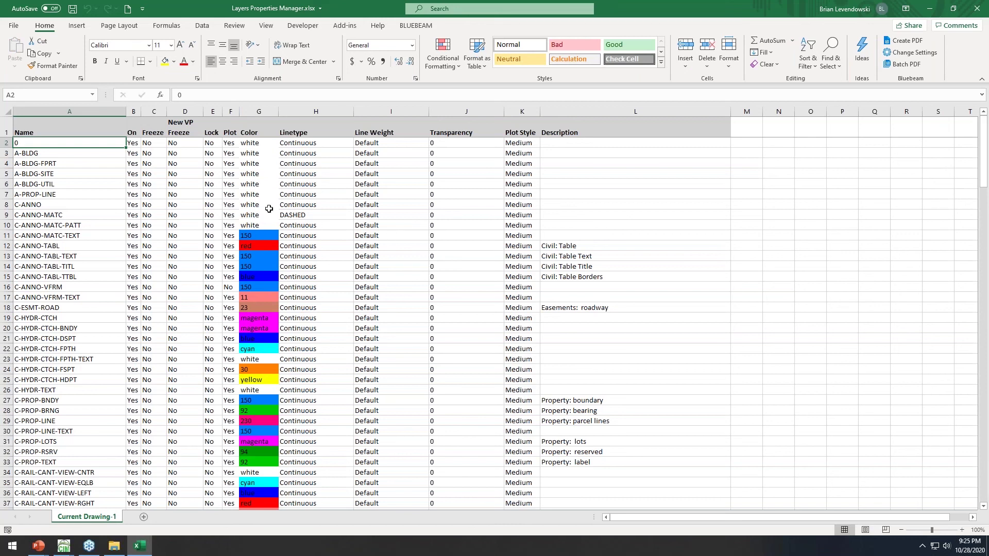
Fill colour 150 from the C-ANNO-MATC-TEXT layer down through C-HYDR-TEXT (G11 to G26).
click(95, 189)
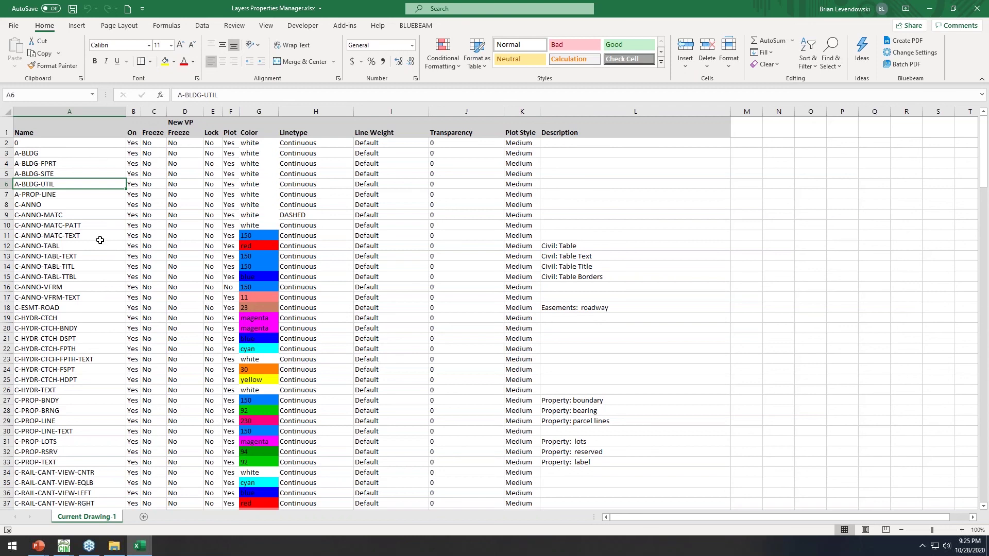
click(100, 237)
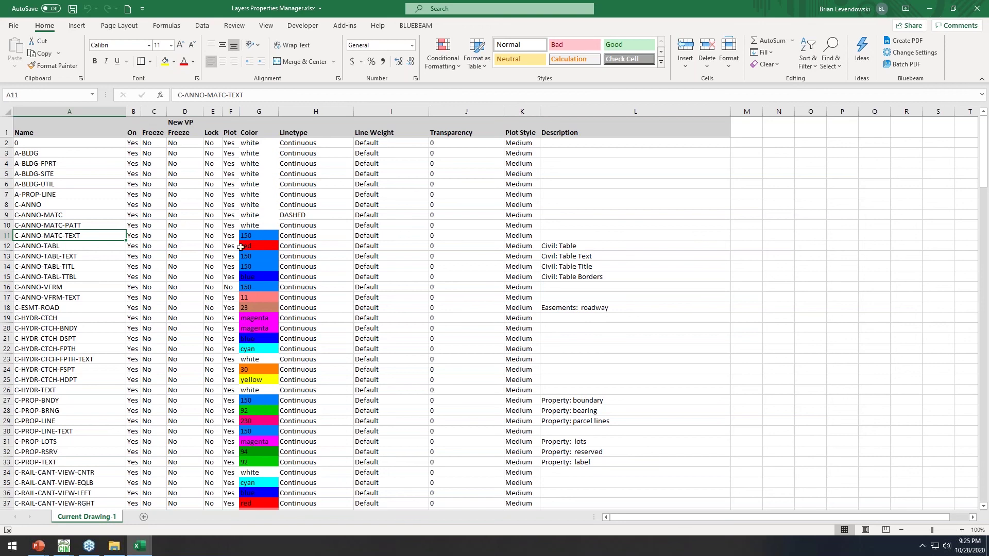
click(267, 236)
drag(277, 240, 279, 393)
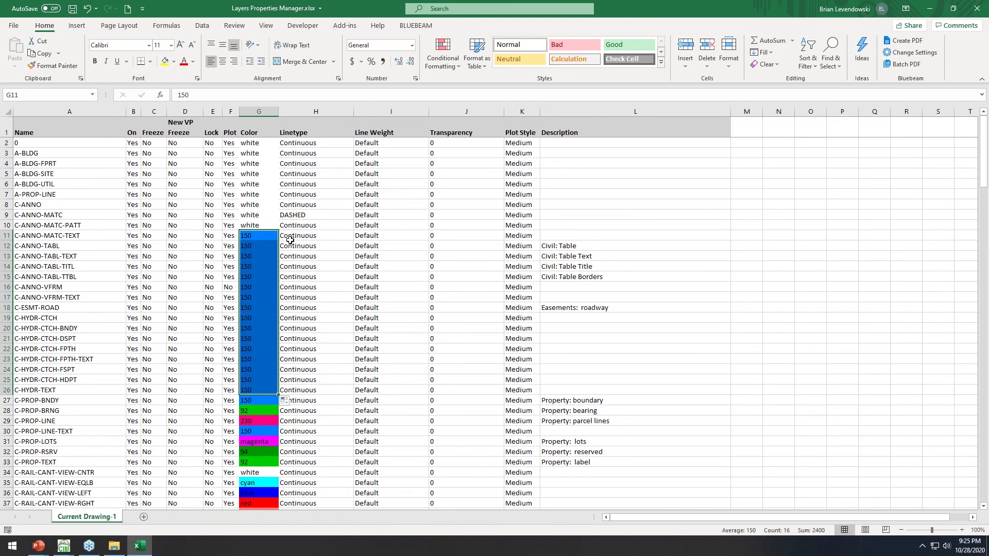
Fill the DASHED linetype from the C-ANNO-MATC layer down through C-ESMT-ROAD (H9 to H18).
click(305, 214)
drag(353, 222, 353, 310)
Set the C-HYDR-CTCH-DSPT layer's linetype to HIDDEN2 and copy it to the C-HYDR-CTCH-FPTH and C-HYDR-CTCH-HDPT layers.
click(333, 340)
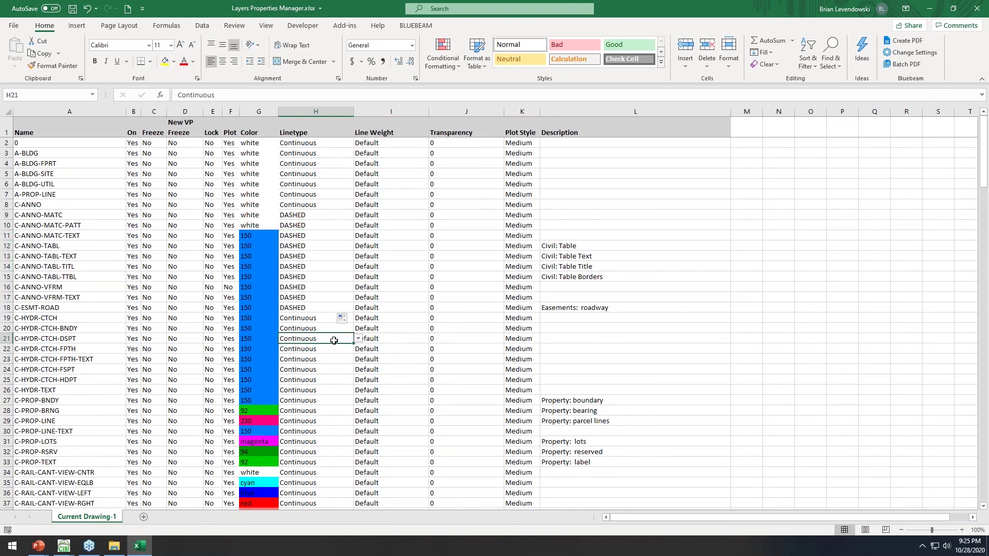
click(358, 339)
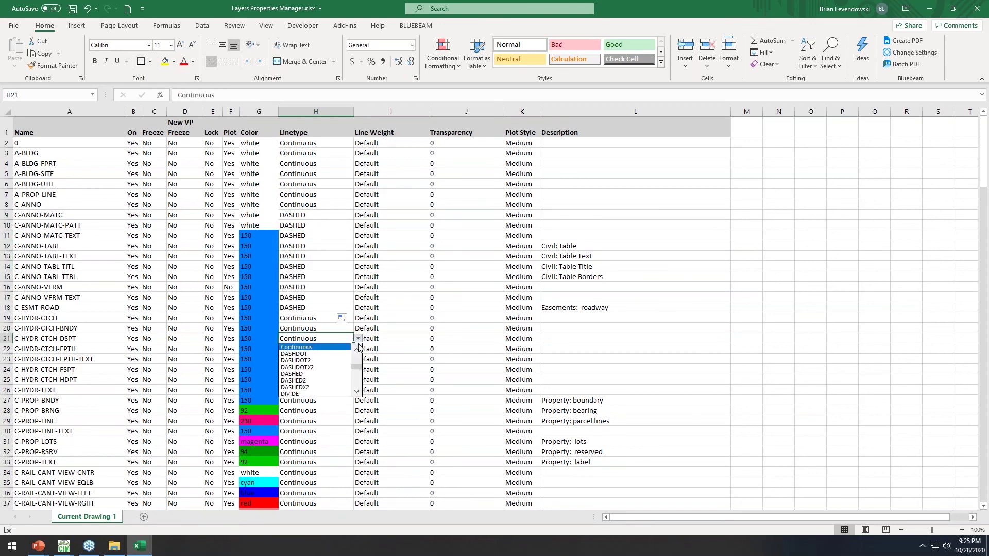
scroll(358, 373, down, 3)
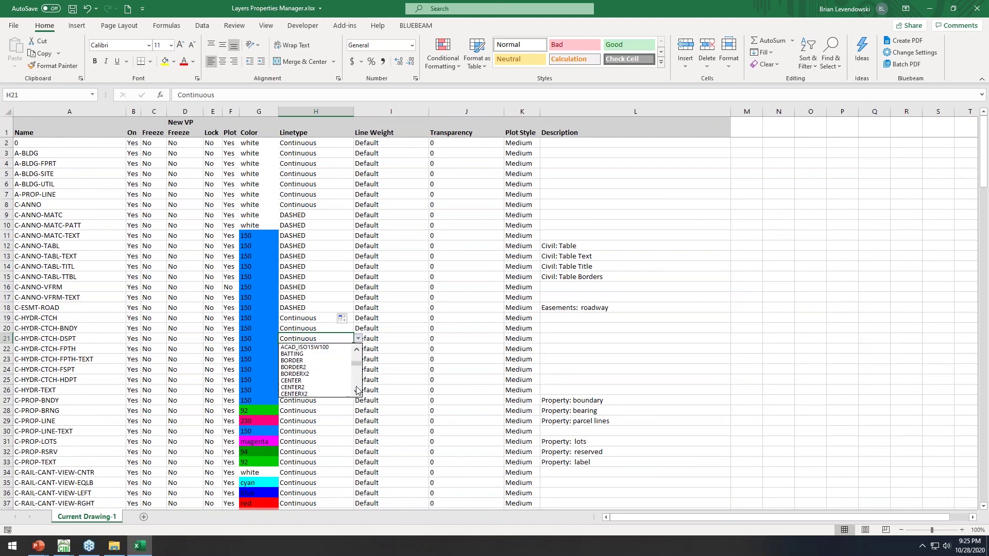
scroll(359, 381, up, 8)
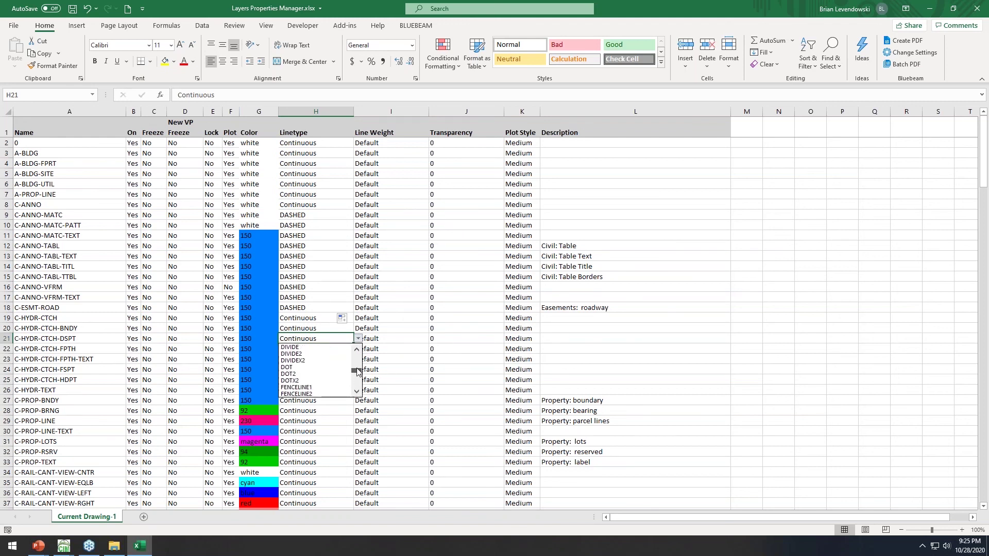
drag(359, 361, 359, 380)
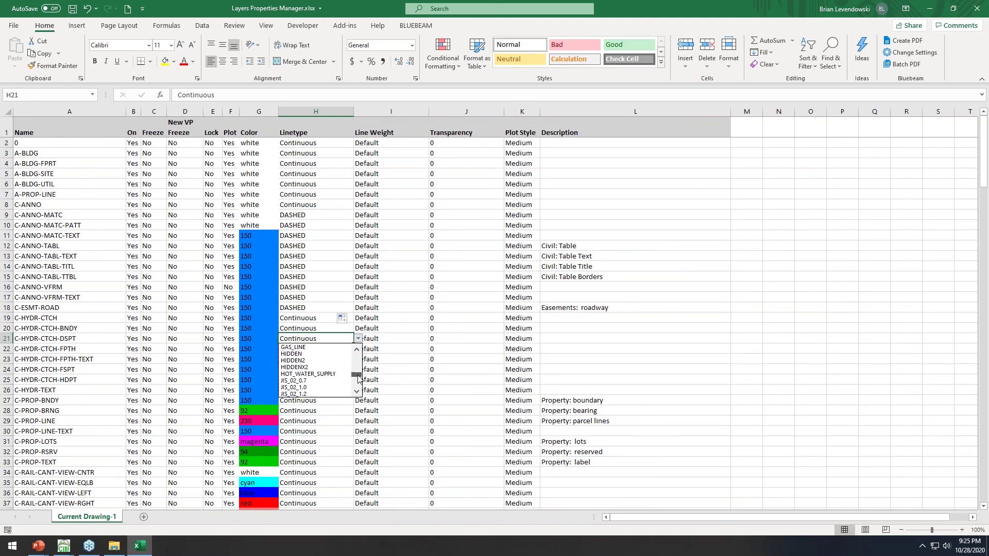
click(299, 361)
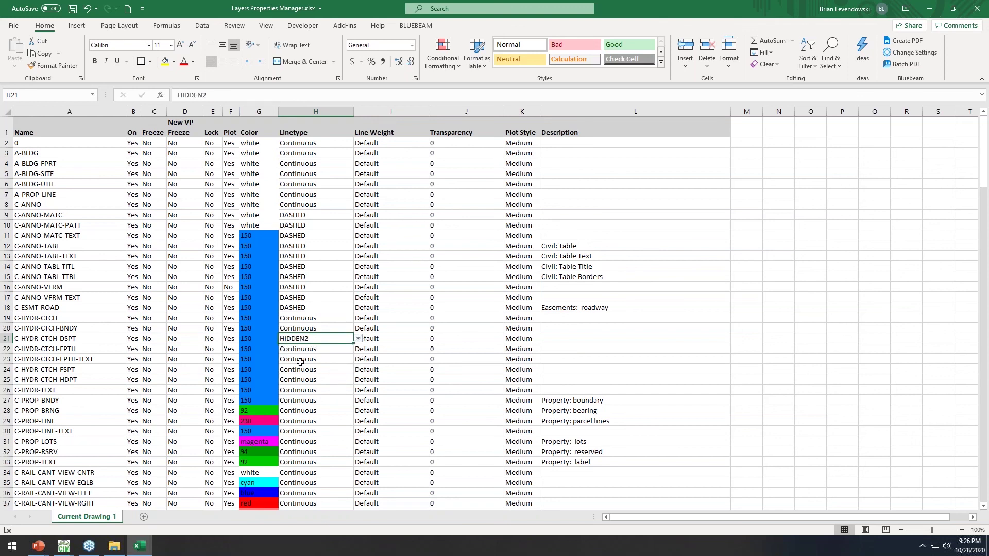
key(ctrl+c)
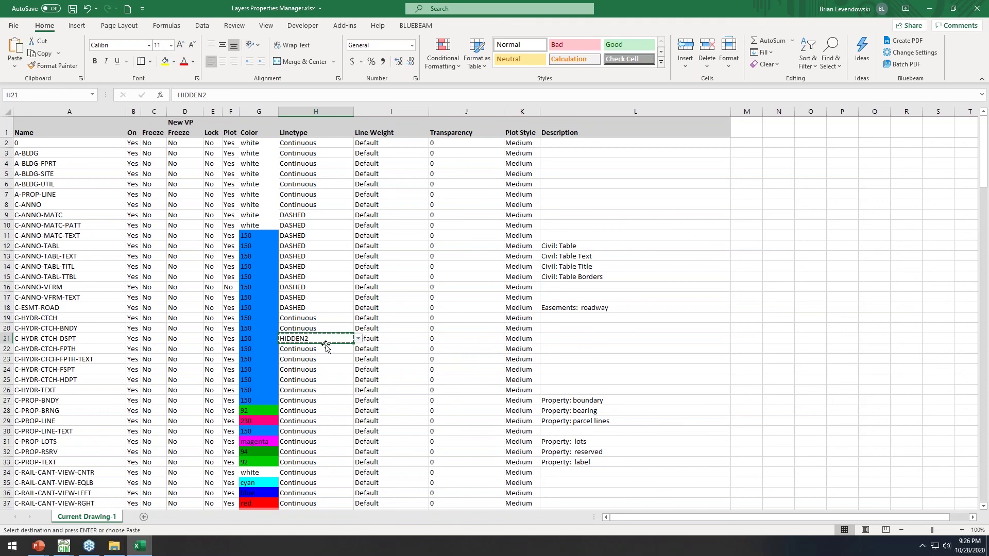
click(322, 350)
key(ctrl+v)
click(308, 380)
key(ctrl+v)
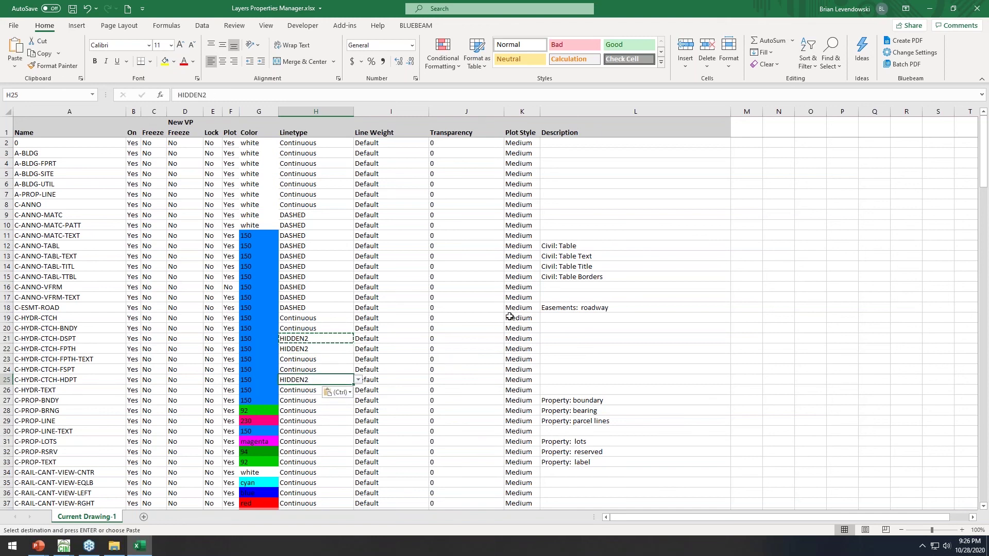
Examine the available choices for plot style on C-ANNO-TABL-TITL, and for line weight and freeze on C-ANNO-VFRM, without changing them.
click(528, 267)
click(545, 266)
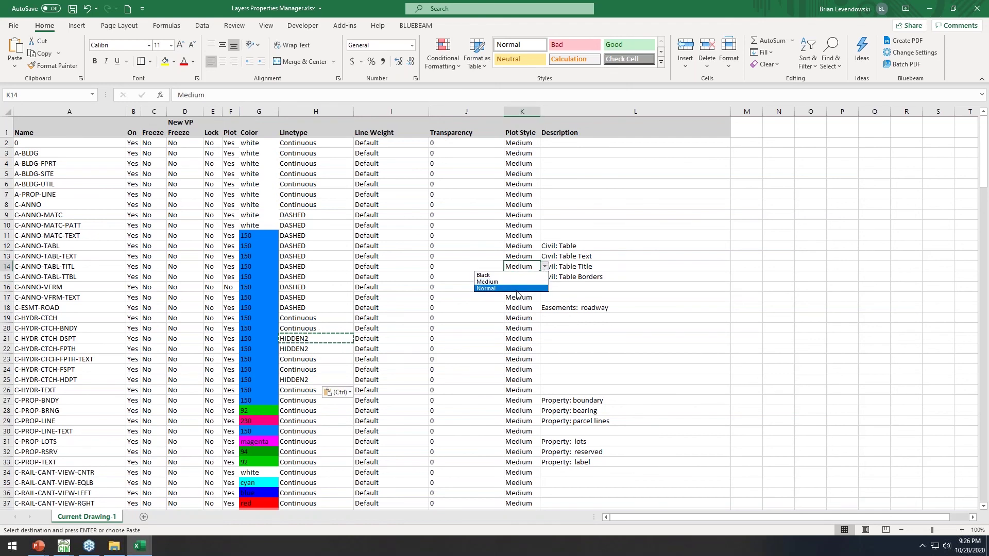
key(Escape)
click(405, 284)
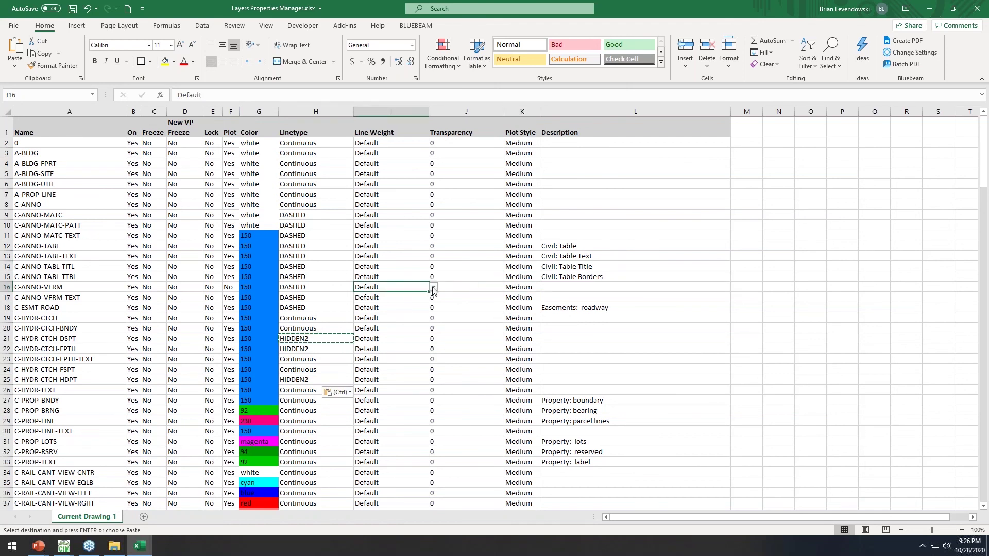
click(434, 287)
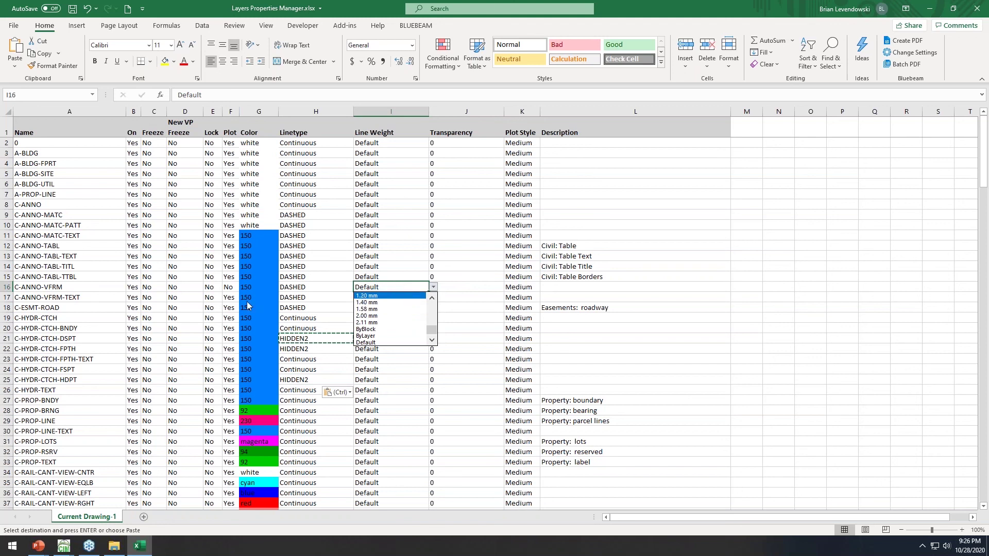
key(Escape)
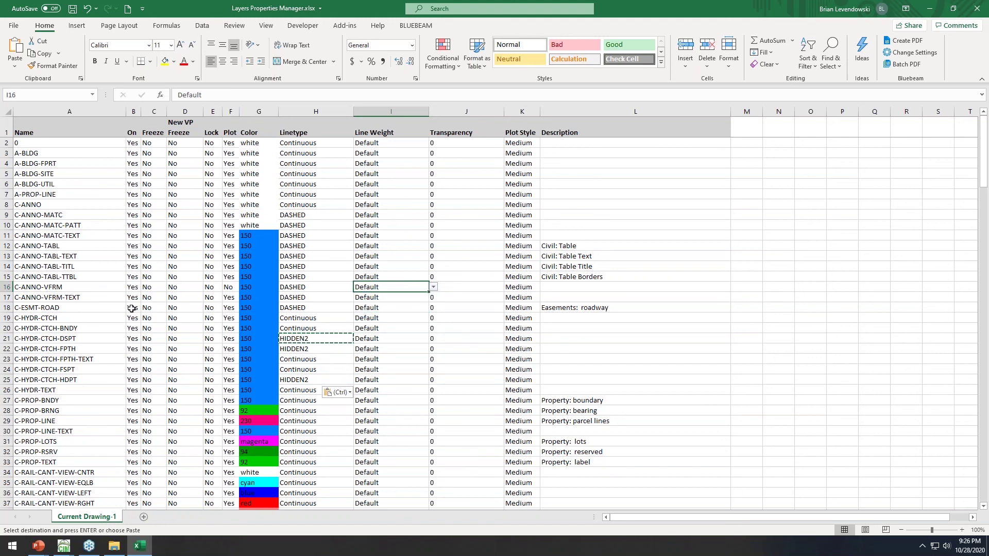
click(159, 288)
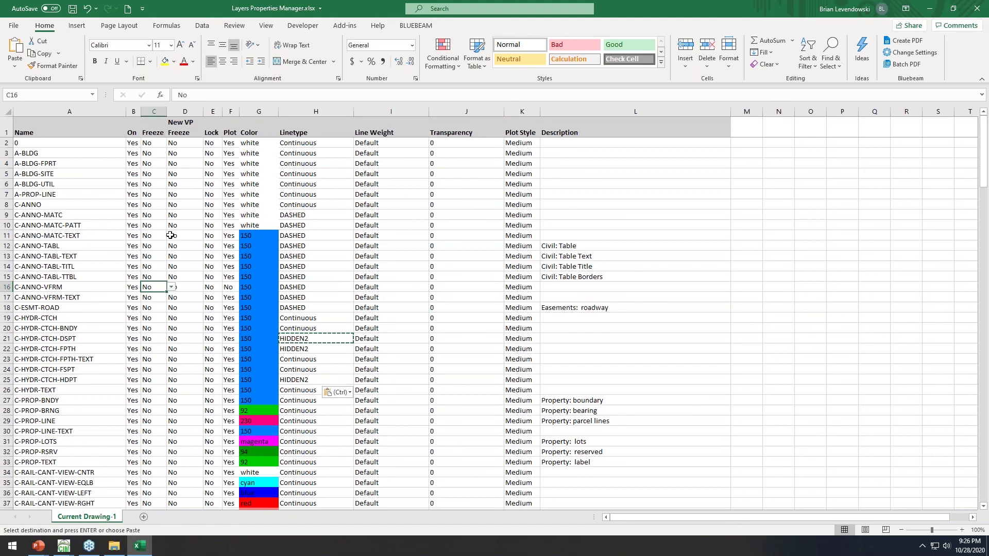
click(171, 287)
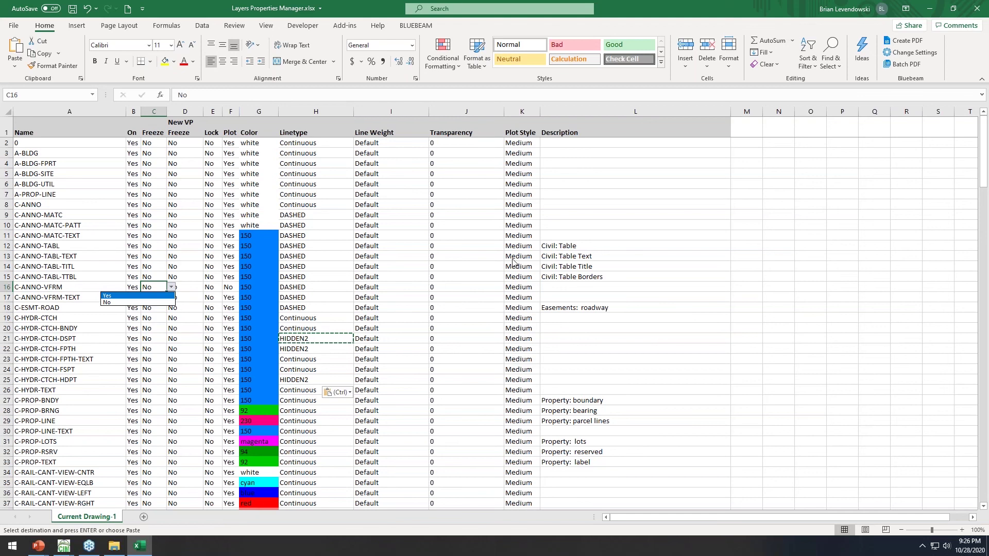
key(Escape)
Bring up Find and Replace for the whole Description column, and close it without replacing anything.
click(620, 109)
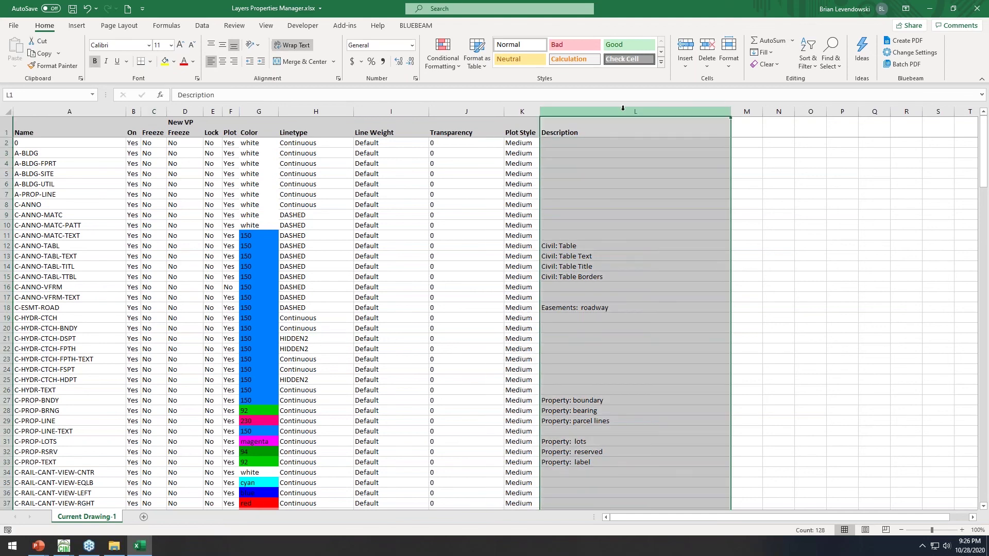
click(830, 51)
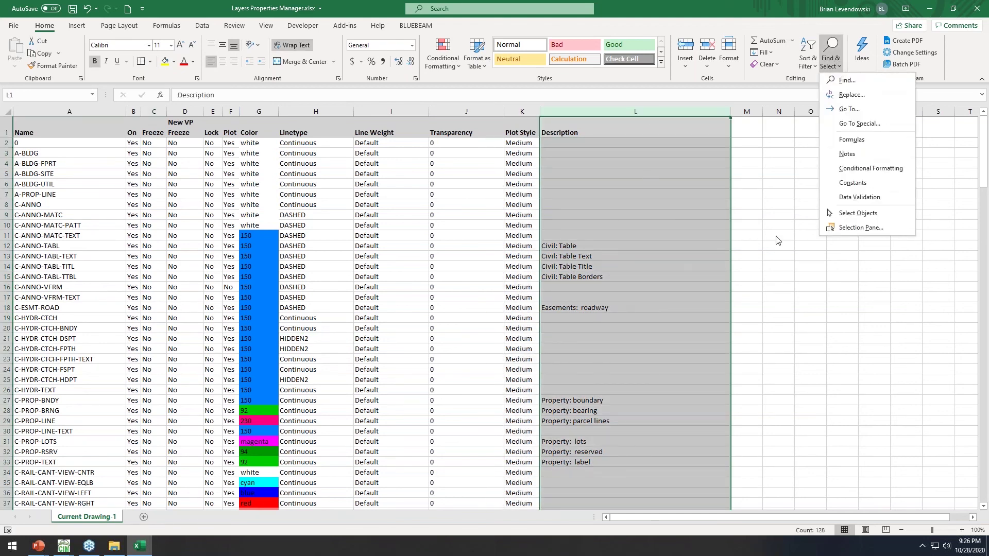
click(851, 95)
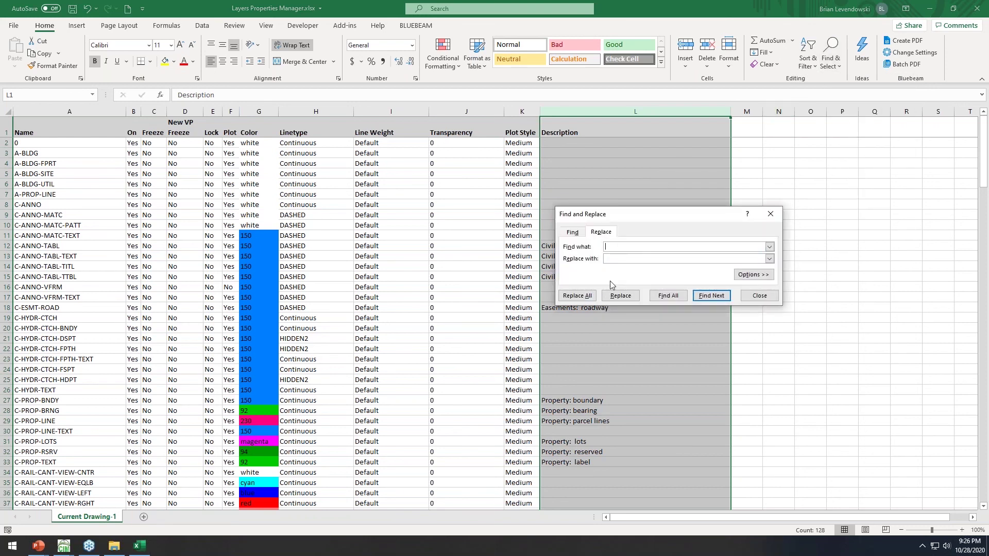
click(760, 296)
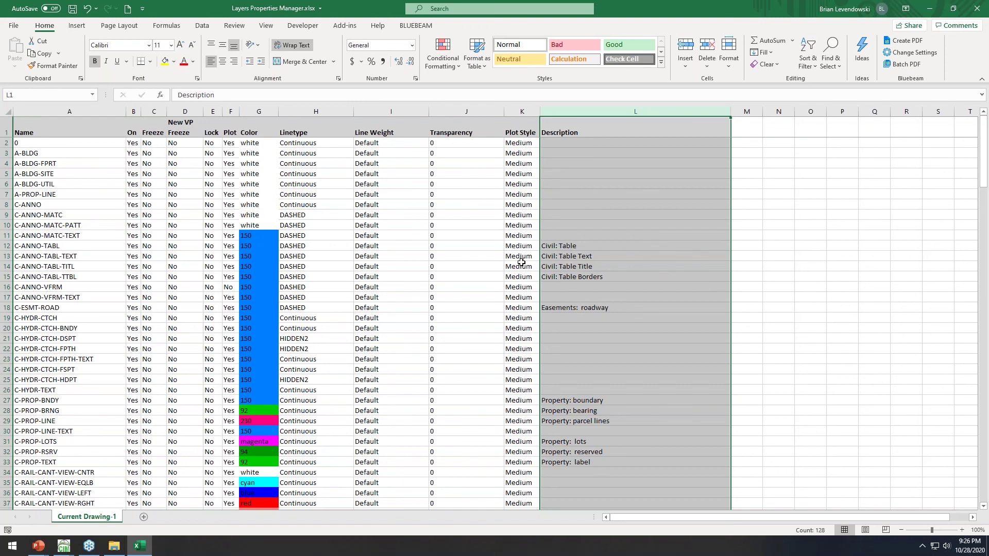
Delete the rows of the C-ANNO-TABL-TEXT, C-ANNO-TABL-TITL and C-ANNO-TABL-TTBL layers.
click(100, 247)
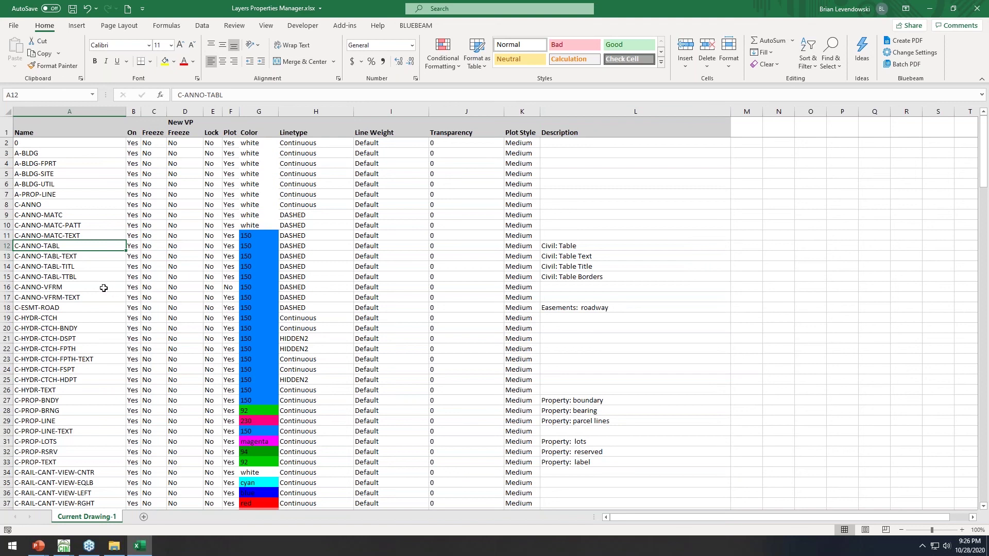
click(6, 256)
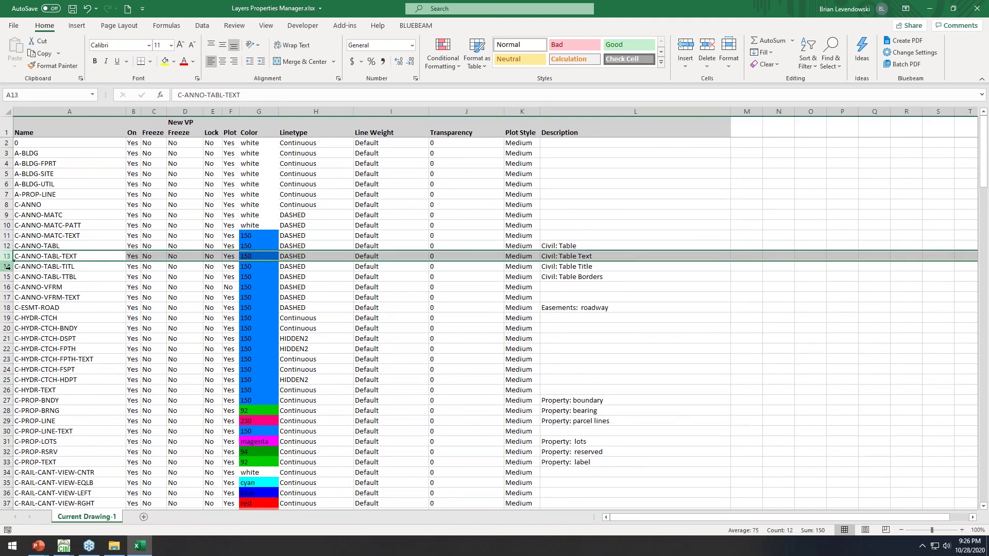
shift+click(7, 277)
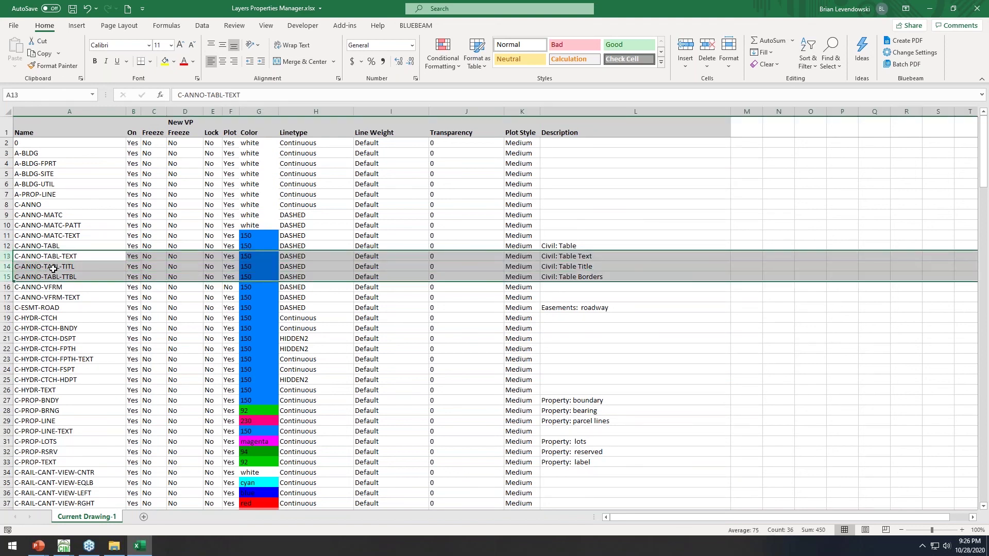
right_click(52, 268)
click(88, 367)
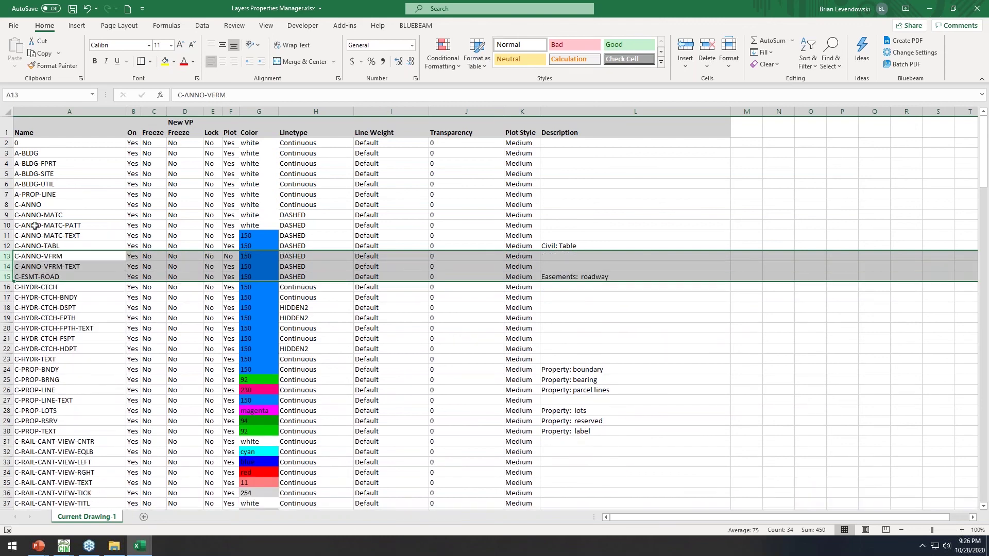
Insert a copy of the C-ANNO row directly below it and name the new layer C-ANNO-SITE.
click(8, 205)
key(ctrl+c)
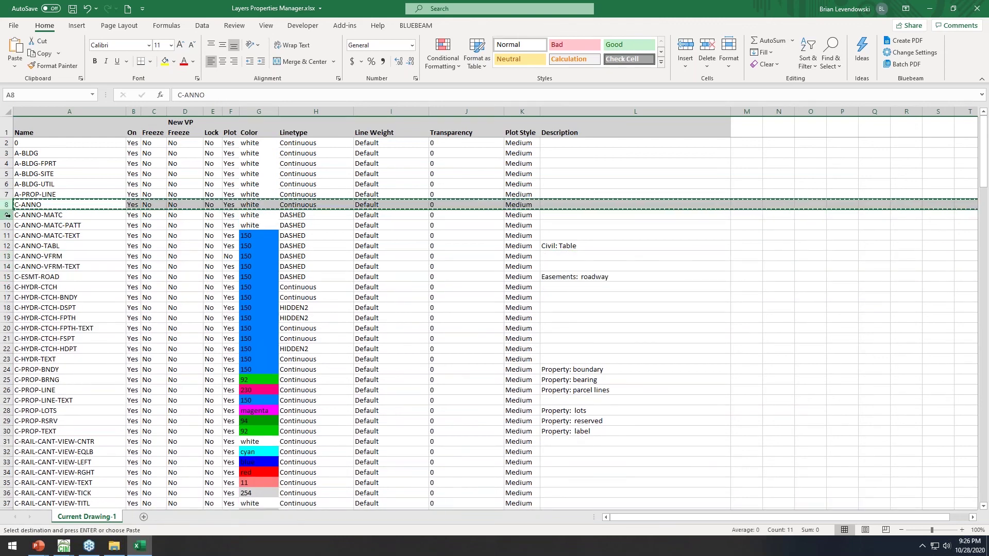
right_click(8, 213)
click(51, 300)
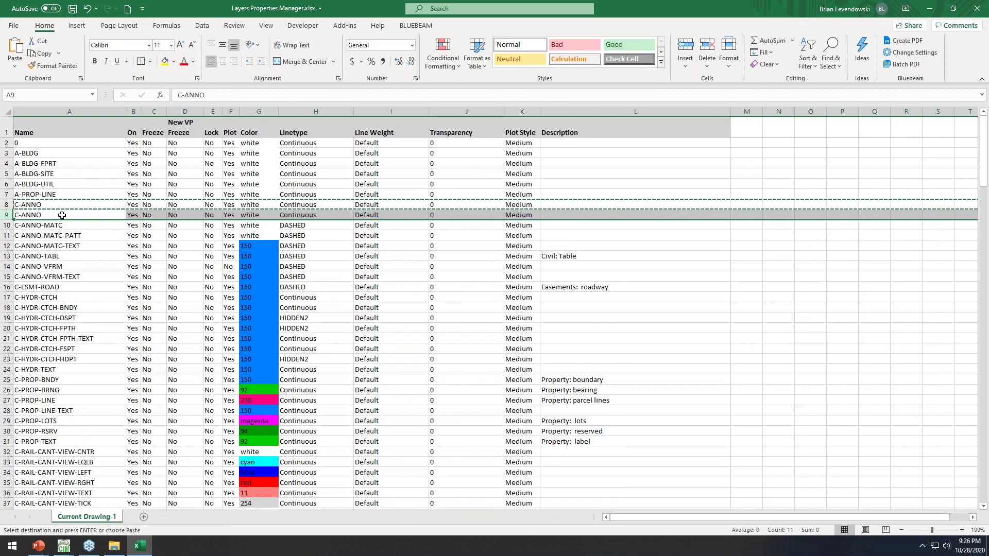
double_click(62, 215)
text(-S)
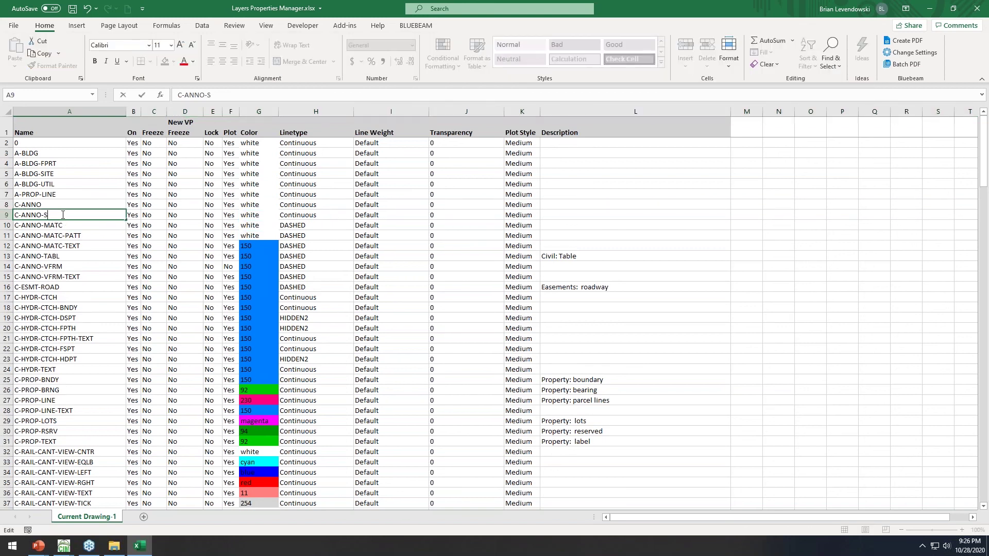
text(ITE)
key(Tab)
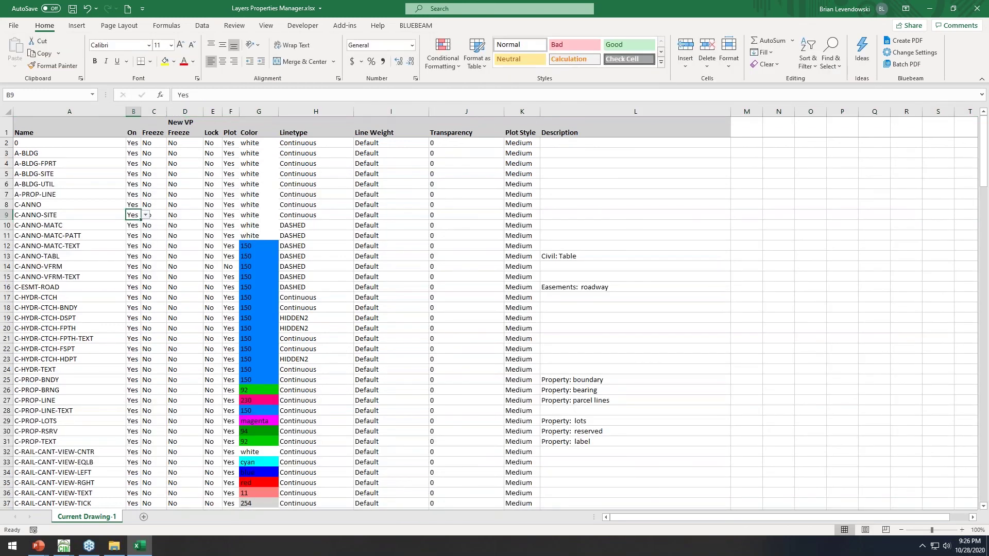
Insert another copy of the C-ANNO row above C-ANNO-SITE, keeping its name as a duplicate, and select both C-ANNO name cells.
click(6, 205)
key(ctrl+c)
right_click(6, 214)
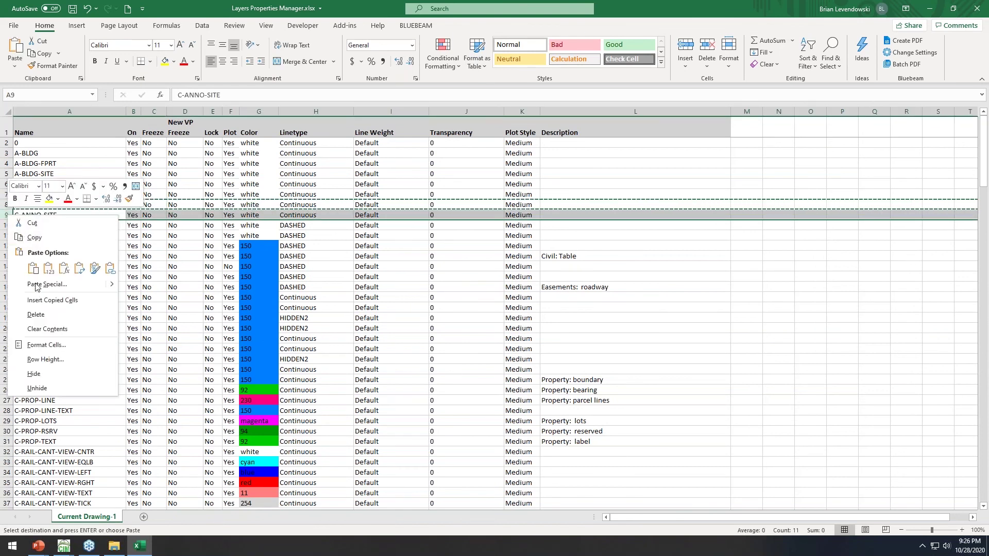
click(51, 299)
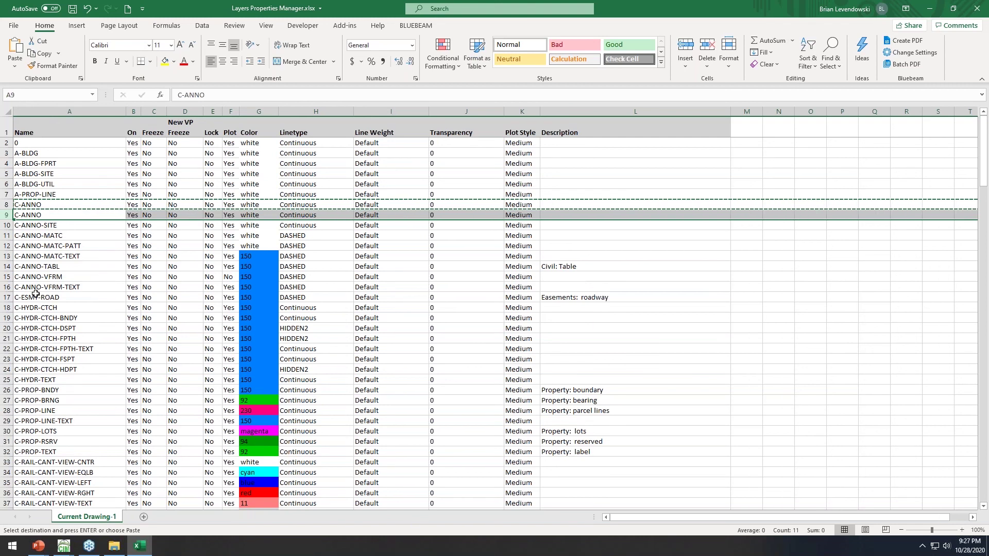
click(66, 246)
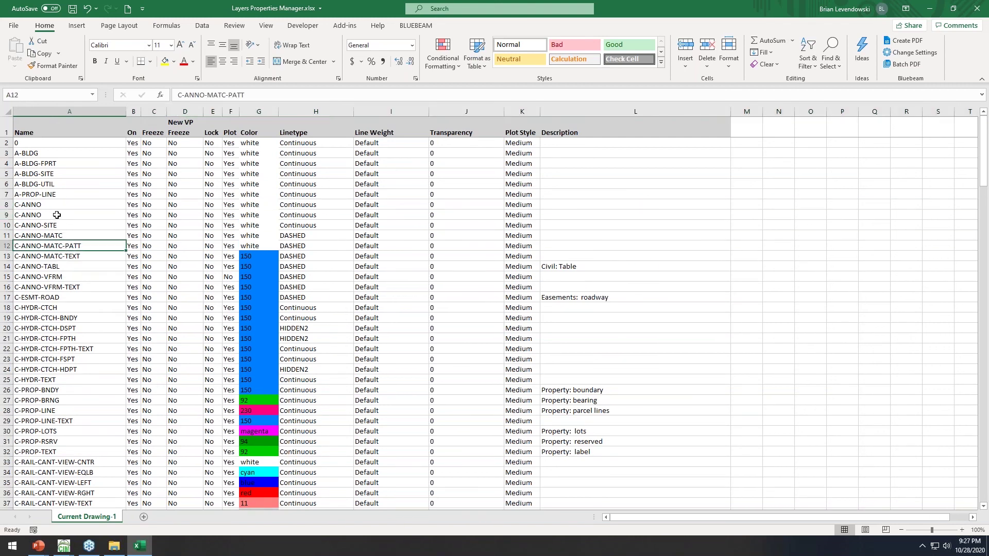
drag(46, 205, 51, 216)
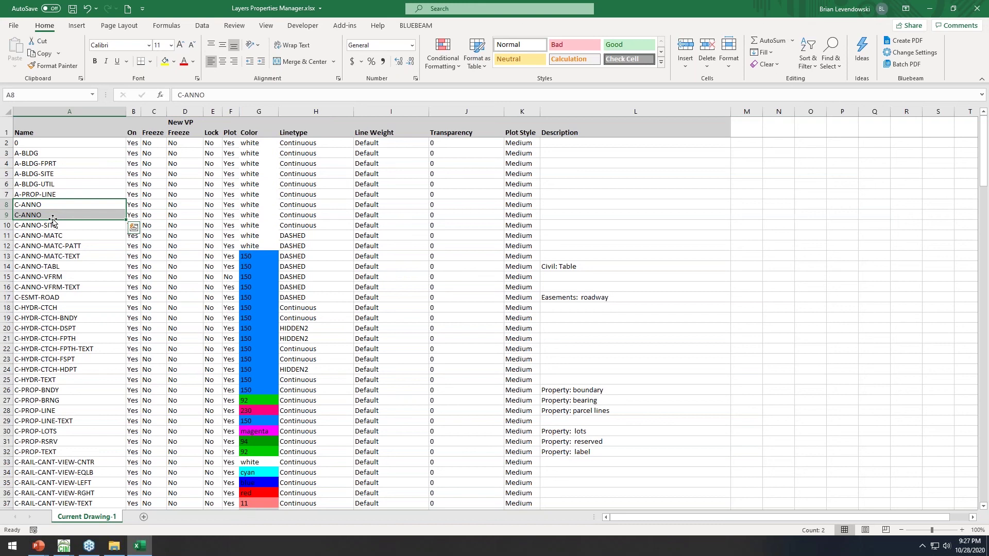
Save the edited layer workbook.
click(71, 193)
click(72, 8)
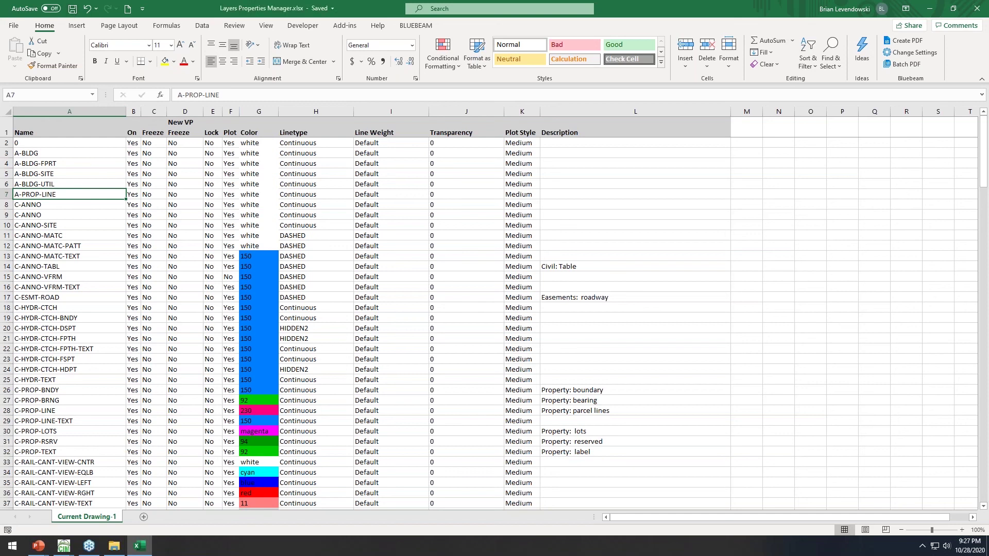
click(68, 184)
click(52, 205)
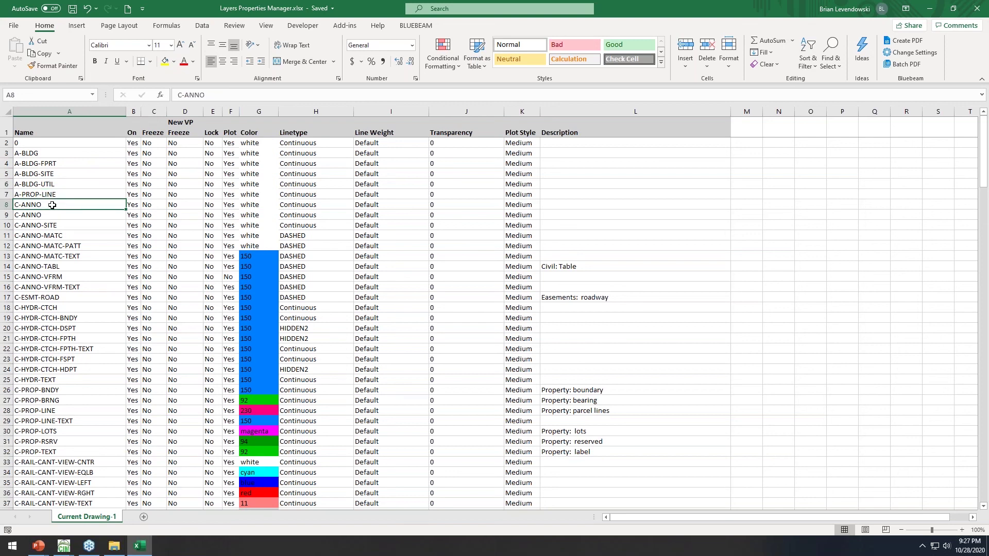
click(57, 184)
click(73, 9)
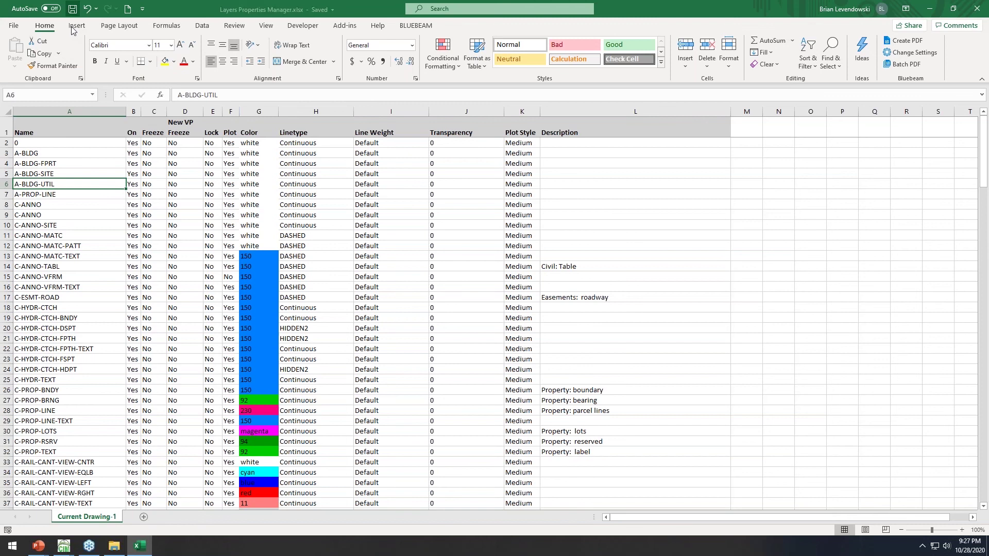
Switch back to Layer Boss in Civil 3D and close its Export Drawing Layers dialog.
mouse_move(63, 546)
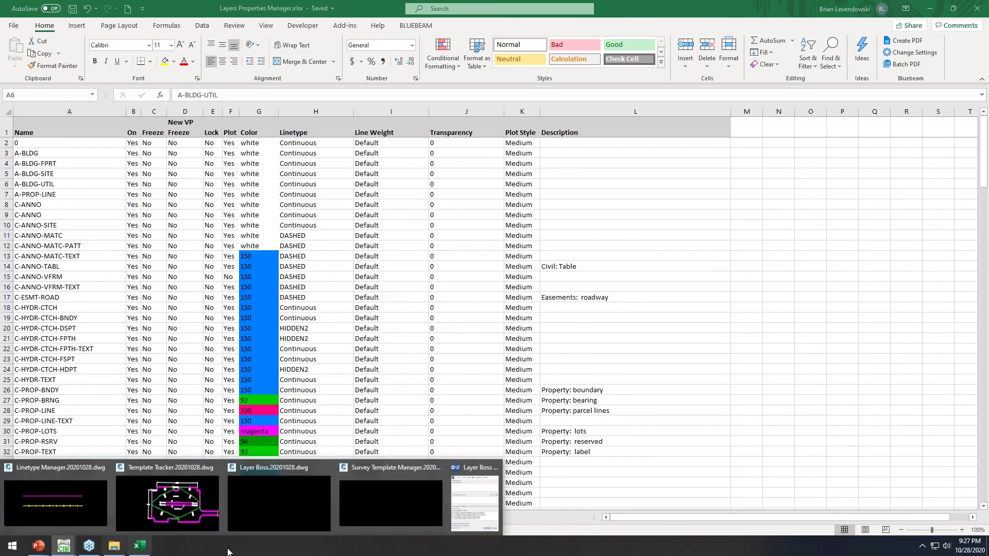
click(461, 502)
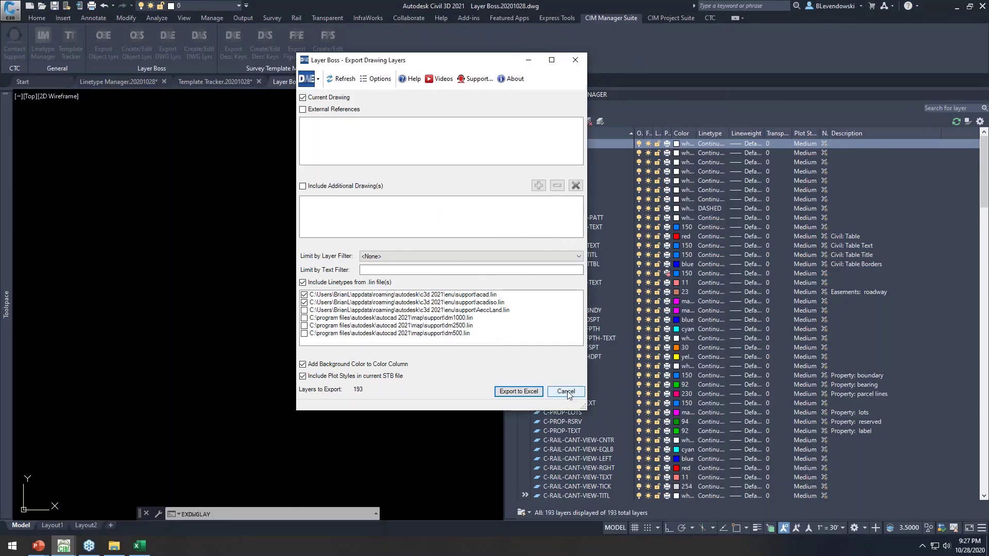
click(565, 392)
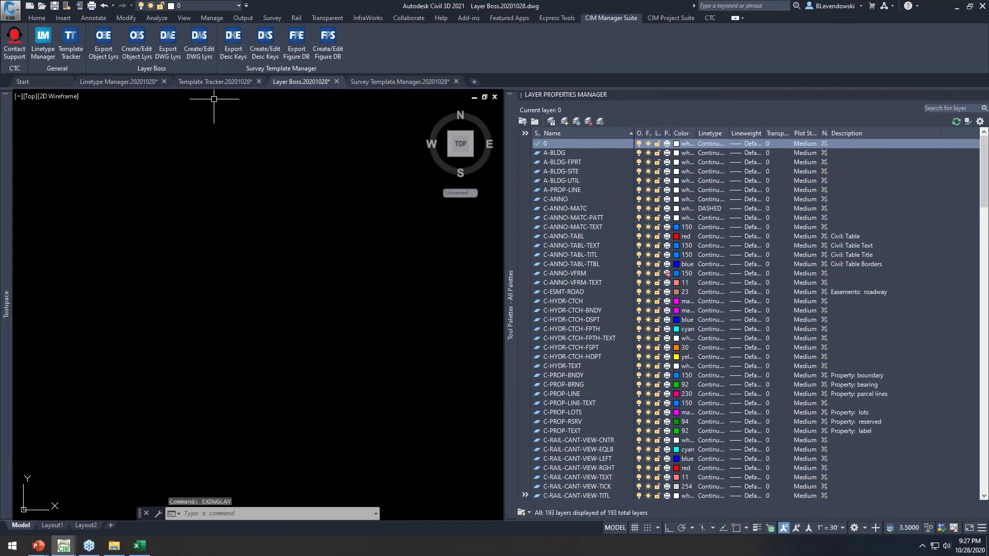
Start Layer Boss's Create/Sync Drawing Layers tool and load Layers Properties Manager.xlsx as its Excel source.
click(197, 45)
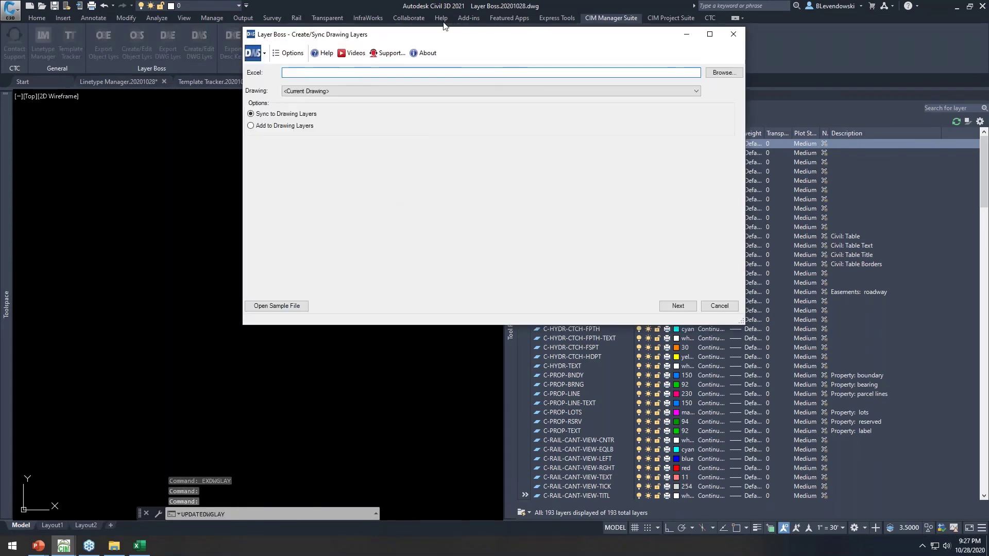
click(705, 160)
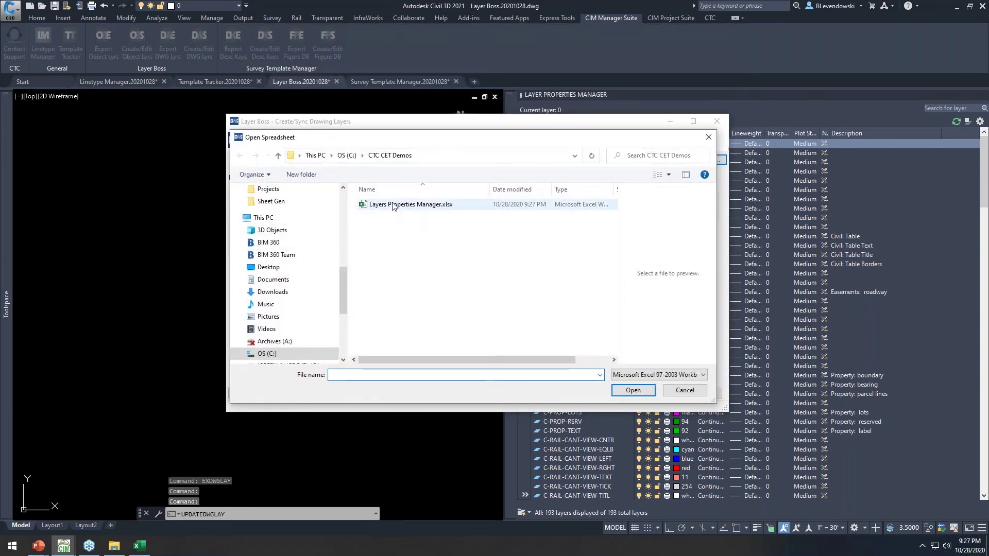
double_click(392, 205)
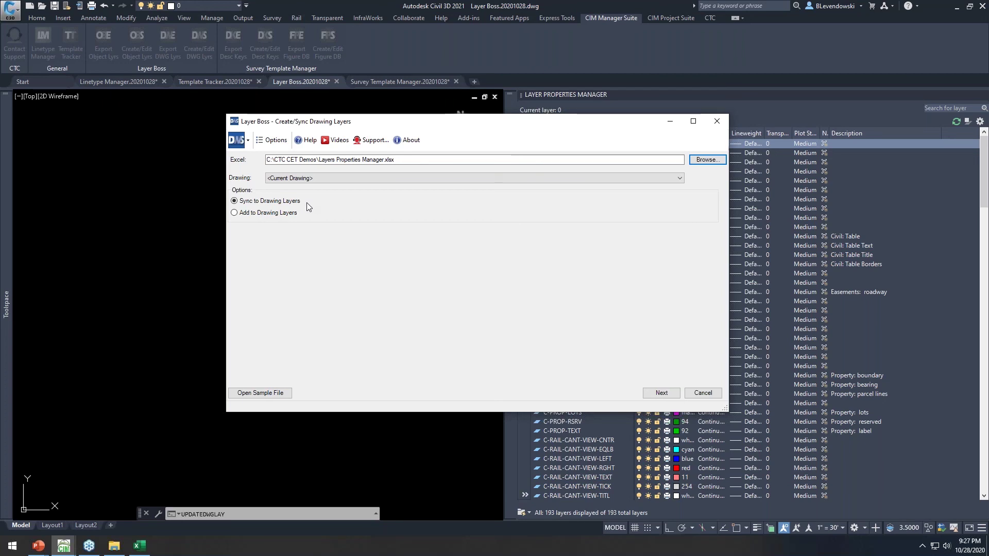
Choose Sync to Drawing Layers for the current drawing, proceed to the layer comparison and maximize its window.
click(255, 214)
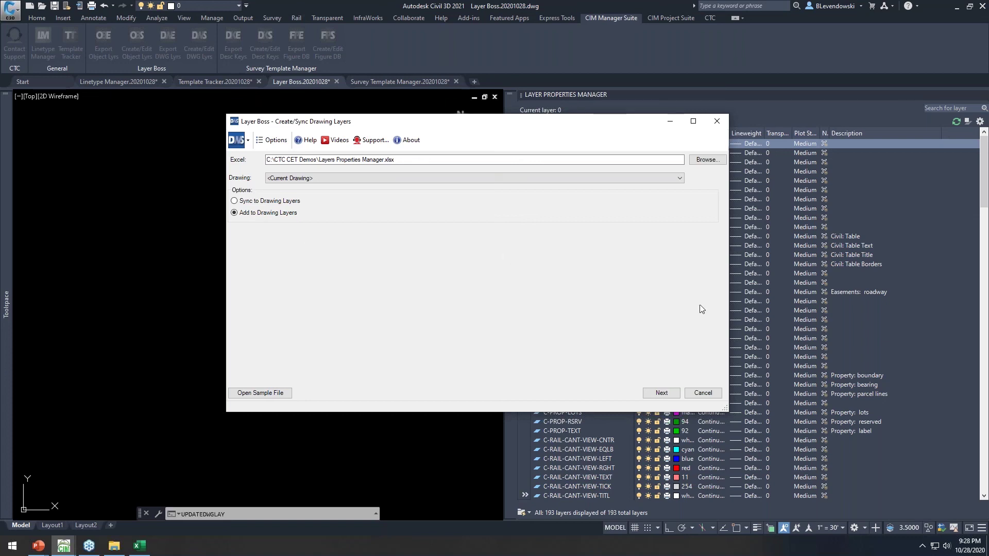
click(259, 201)
click(658, 393)
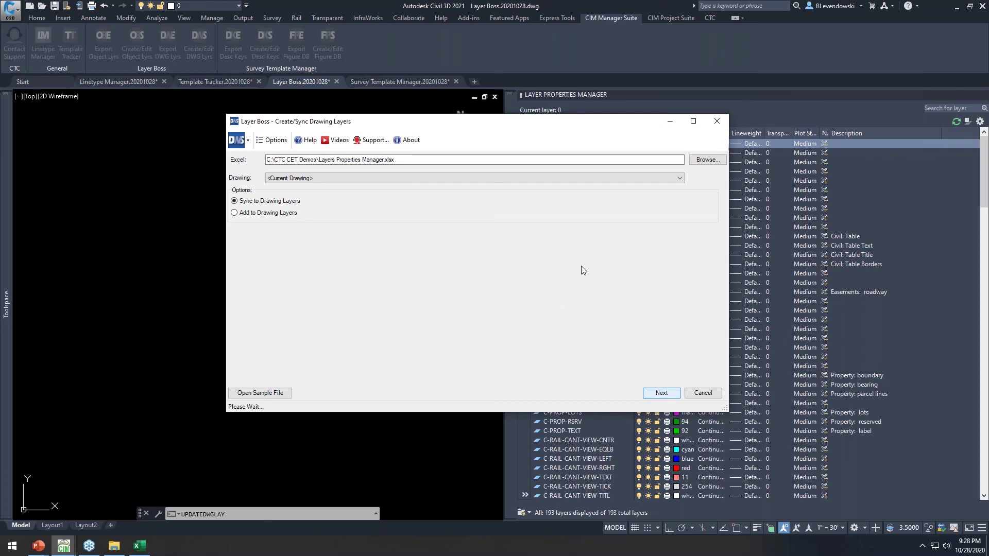
drag(510, 128, 516, 0)
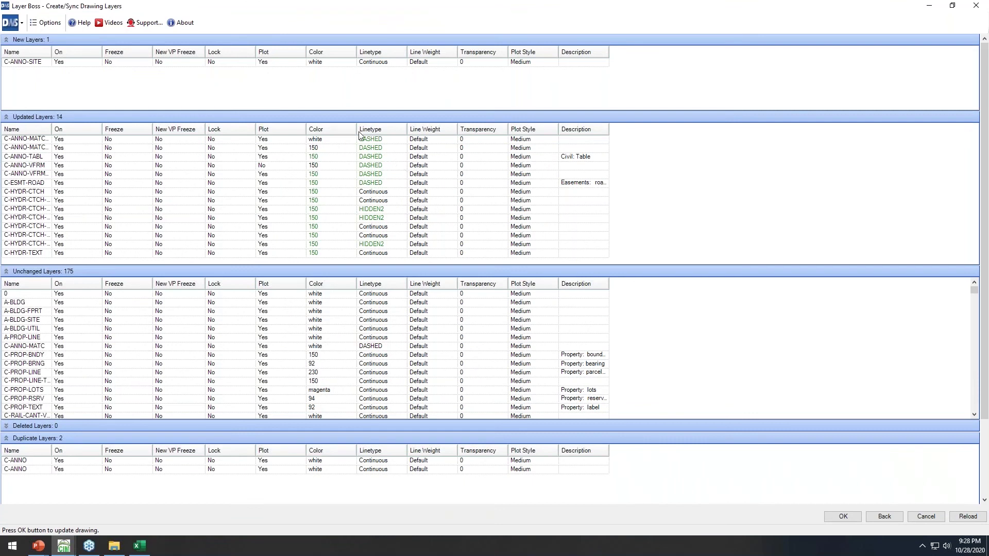
Review the new C-ANNO-SITE layer and the duplicate C-ANNO entries in the comparison, collapsing the Unchanged Layers section.
click(27, 63)
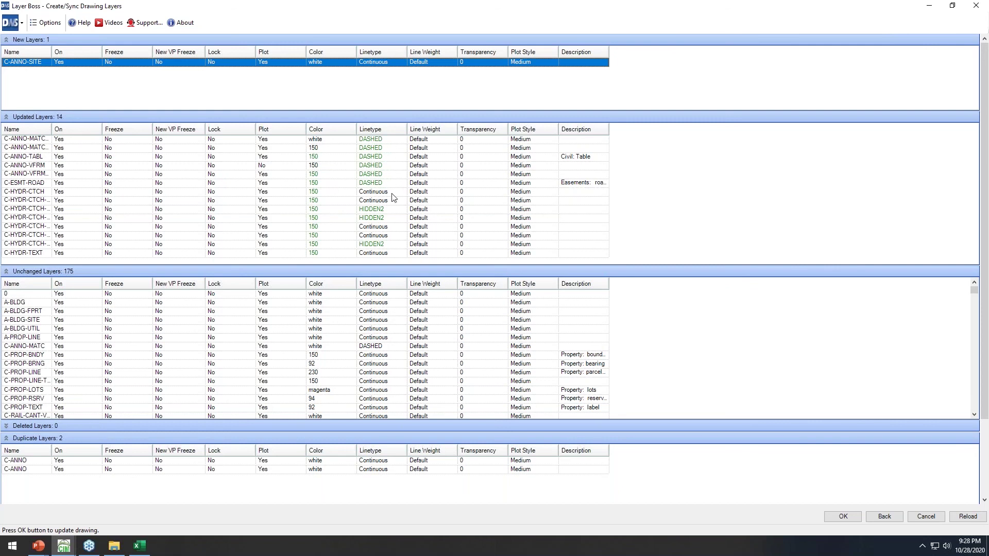
click(6, 272)
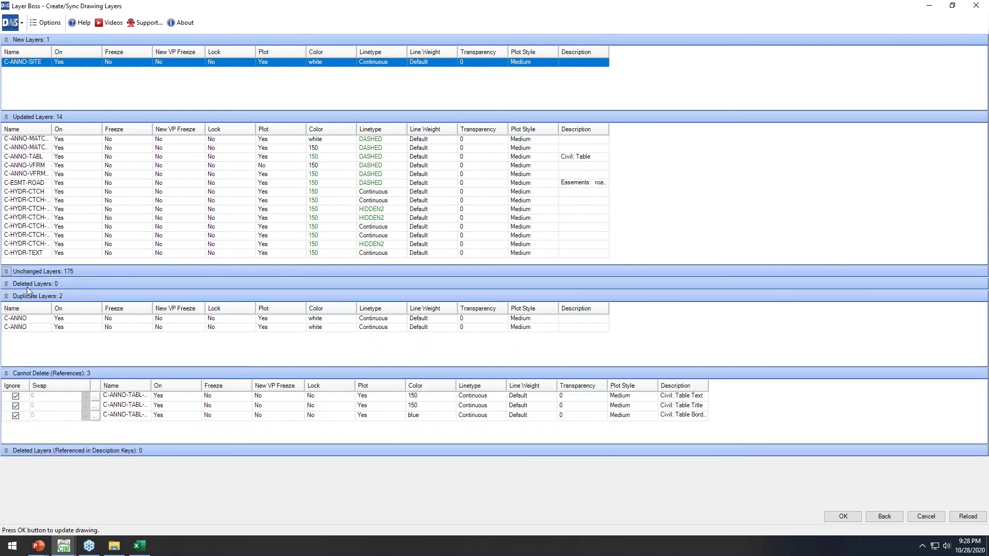
click(29, 319)
click(30, 329)
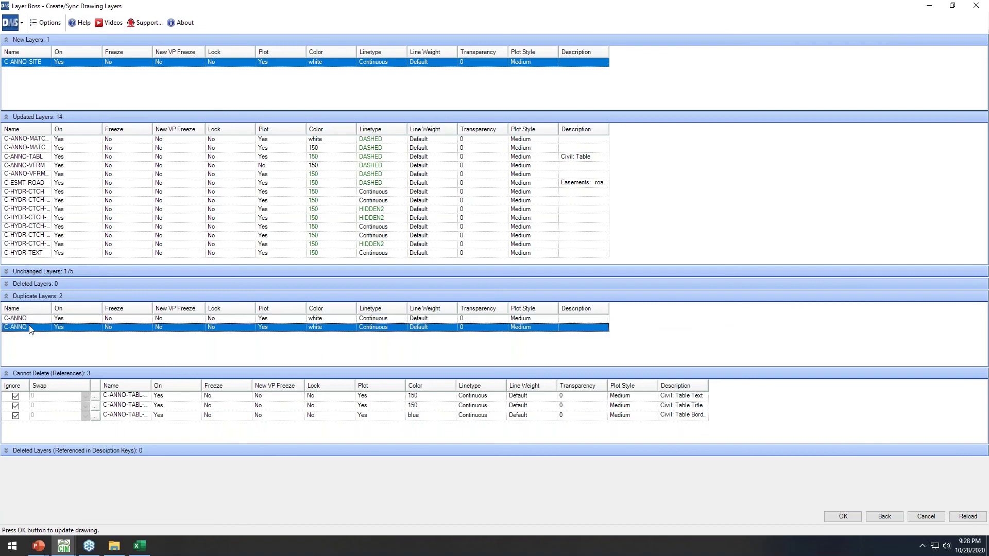
Switch to the Excel workbook, delete the duplicate C-ANNO row and save the file.
click(141, 546)
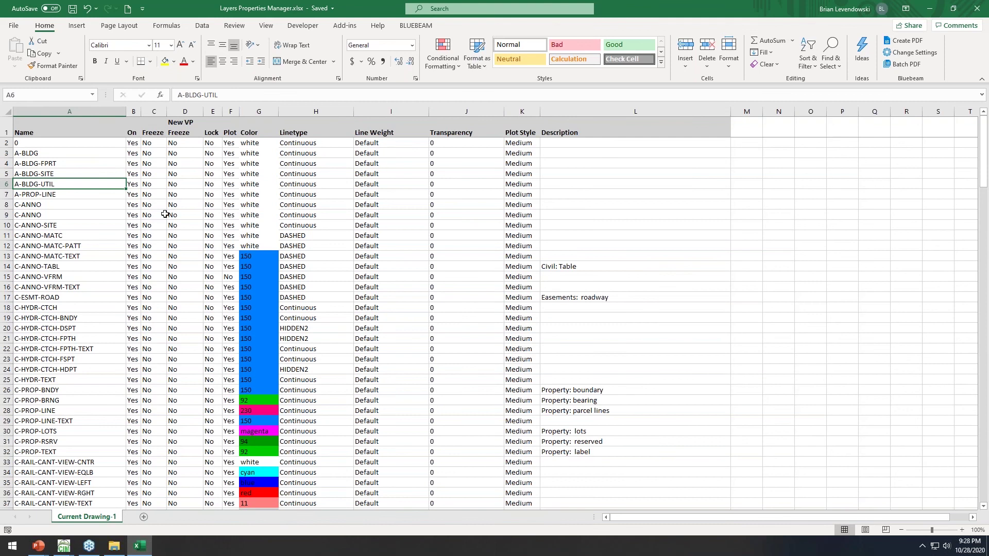
click(6, 205)
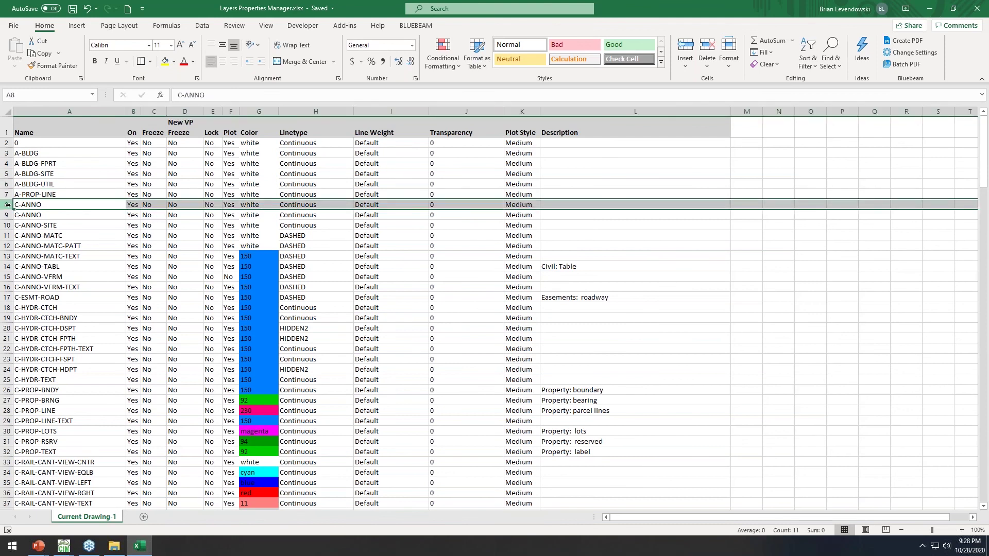
right_click(6, 204)
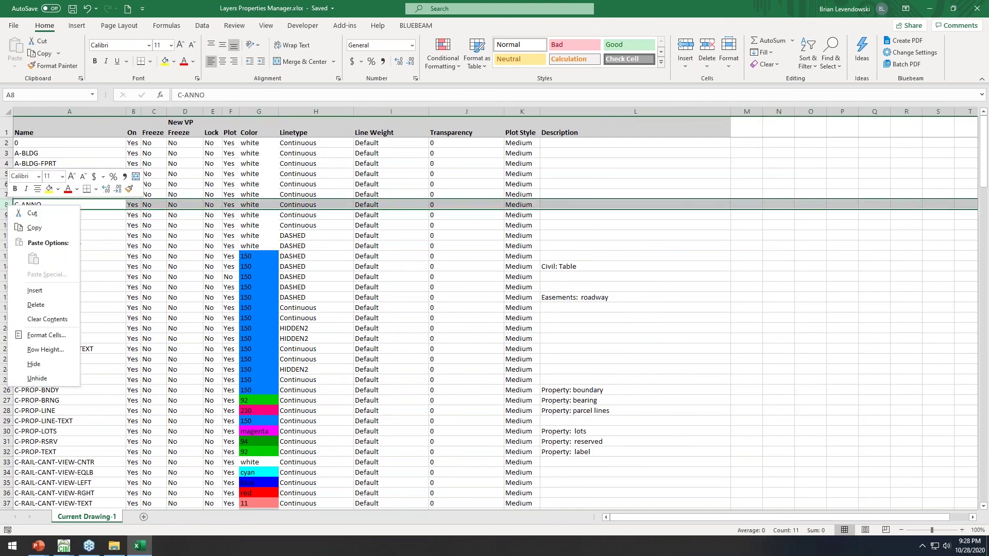
click(46, 305)
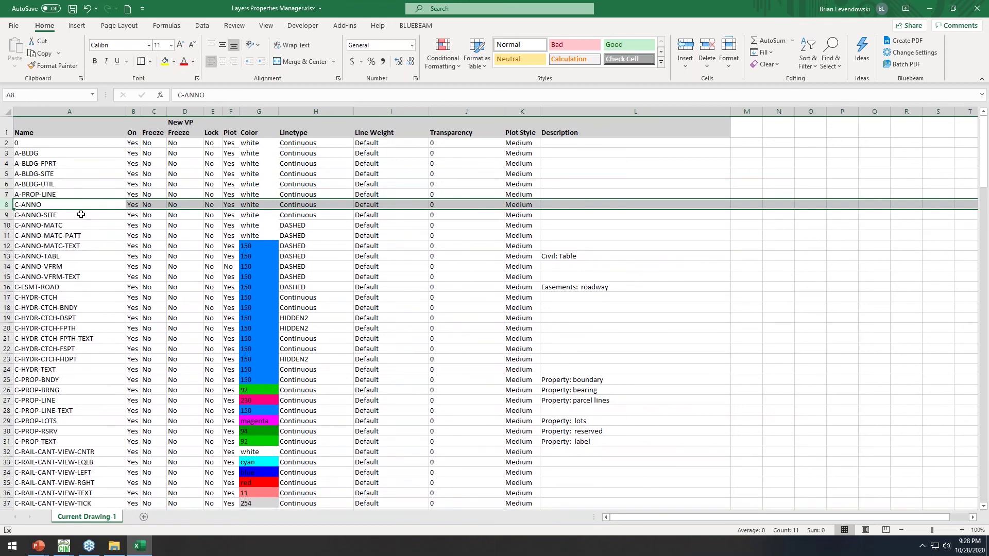
click(81, 215)
key(ctrl+s)
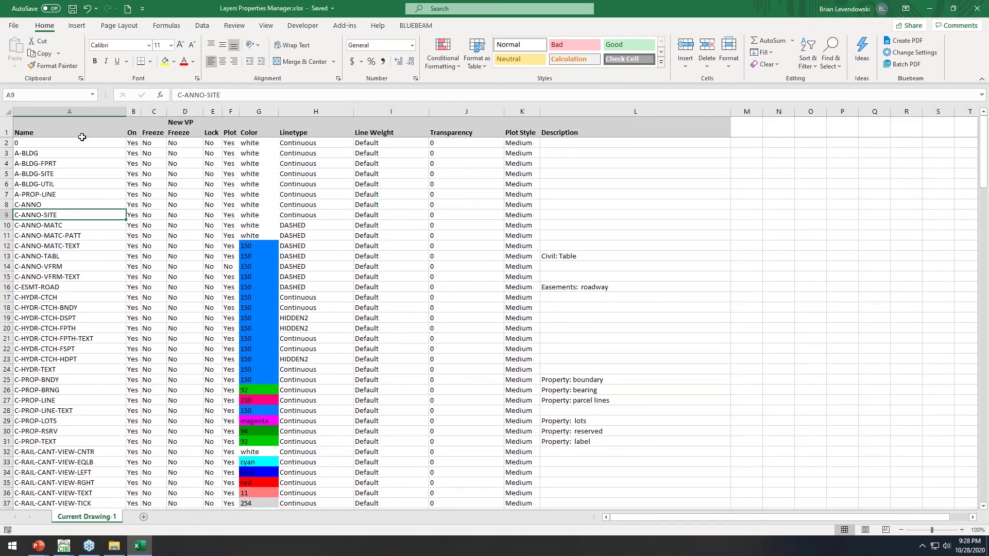
Return to Layer Boss, reload the edited spreadsheet and check the Duplicate Layers section.
key(alt+Tab)
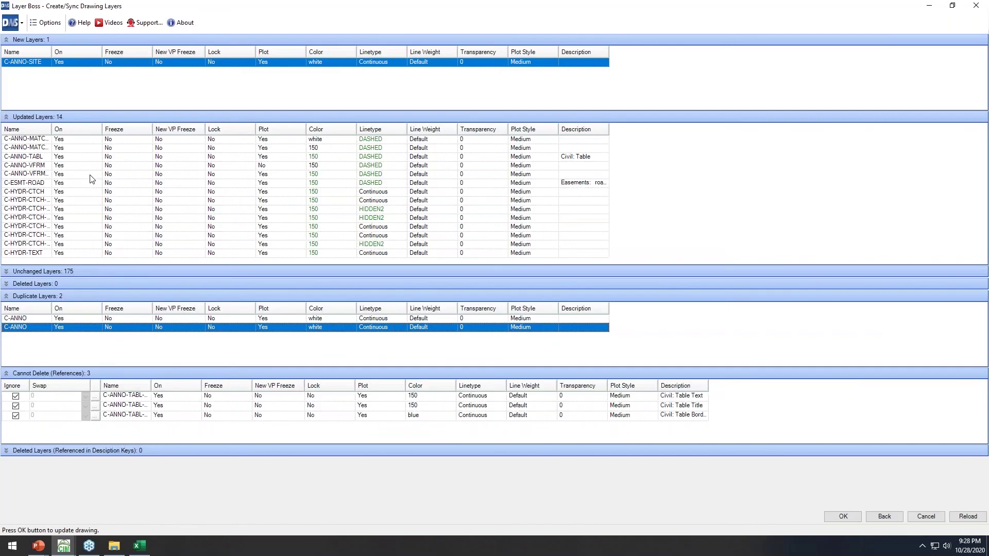
click(969, 518)
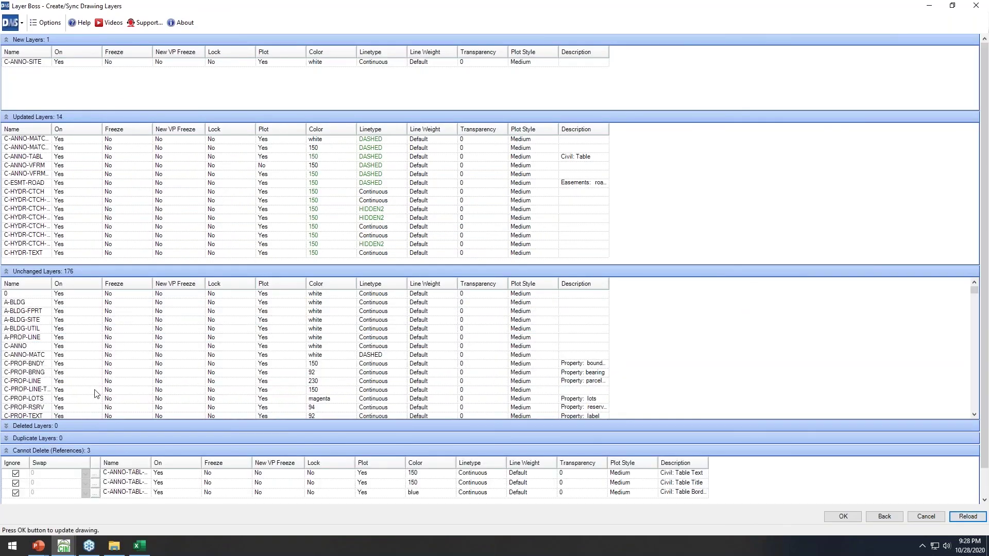
click(8, 439)
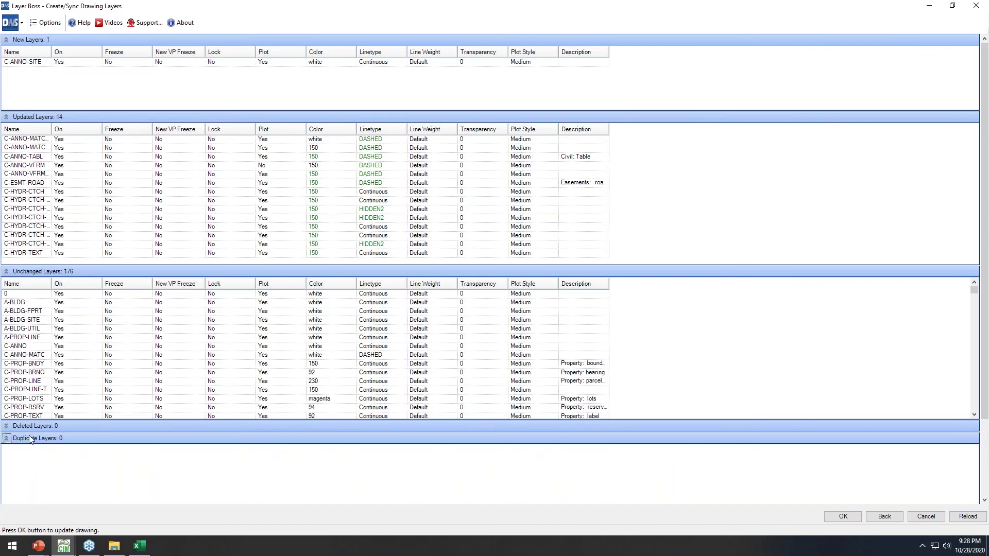
scroll(31, 438, down, 2)
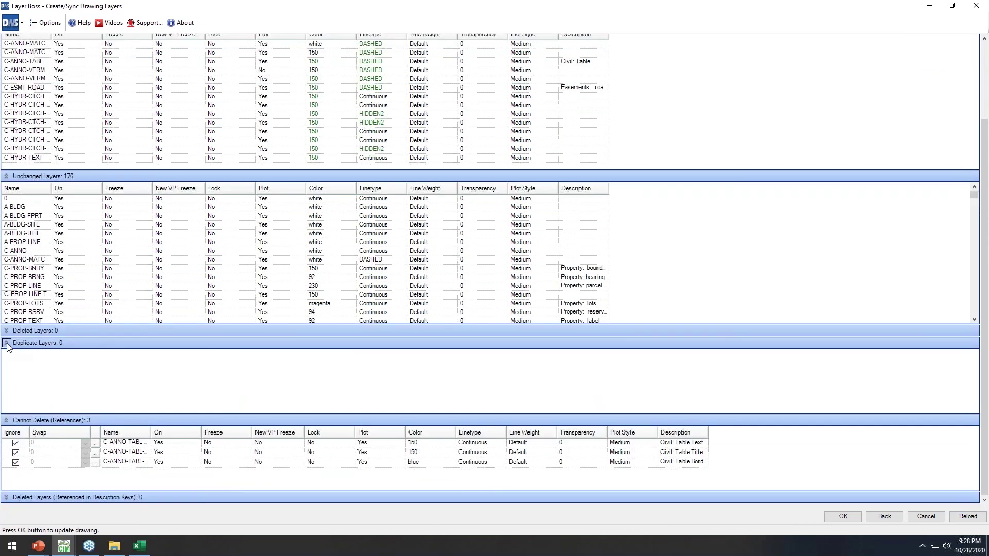
click(7, 344)
Examine the Duplicate Layers, Deleted Layers and Cannot Delete (References) sections of the reloaded comparison.
scroll(58, 303, down, 6)
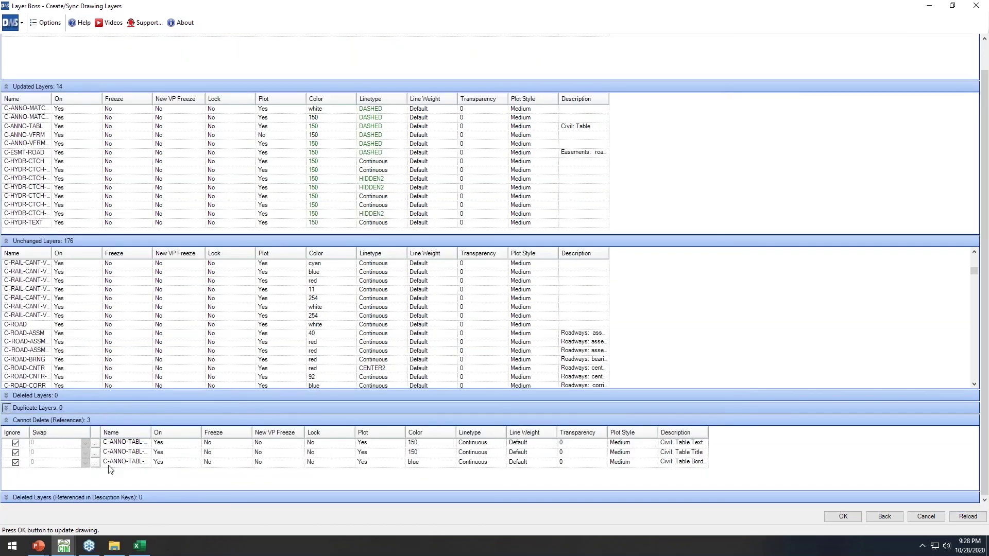
click(6, 408)
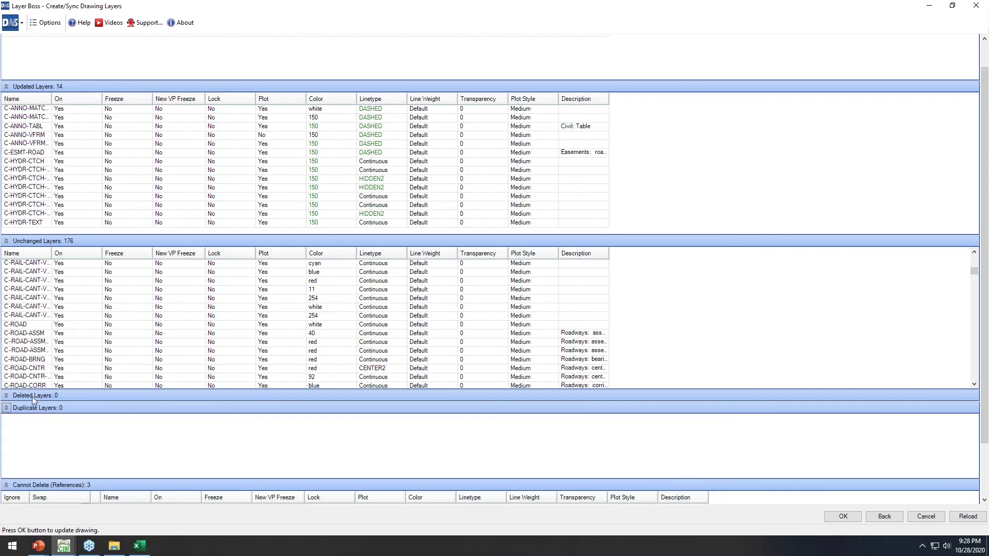
scroll(32, 397, down, 2)
click(7, 346)
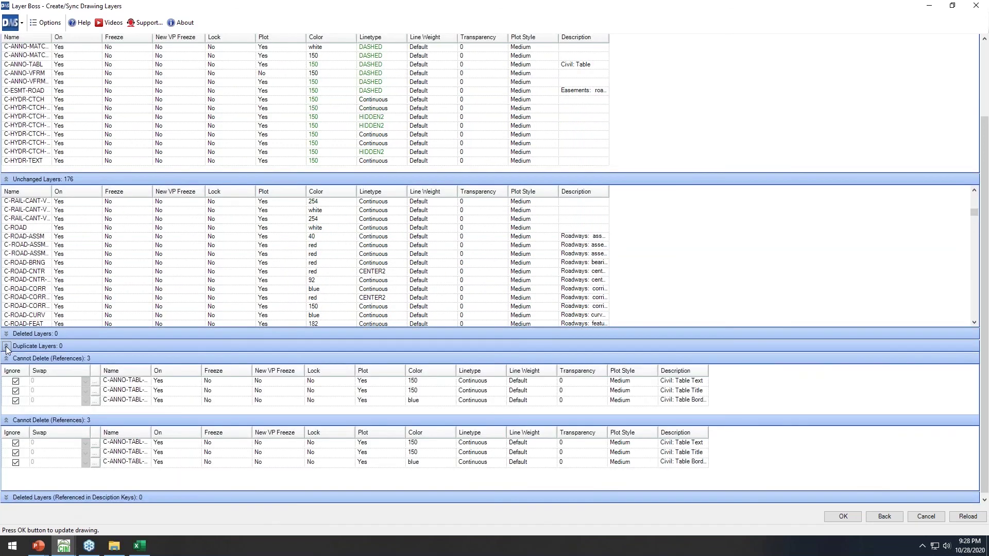
click(7, 396)
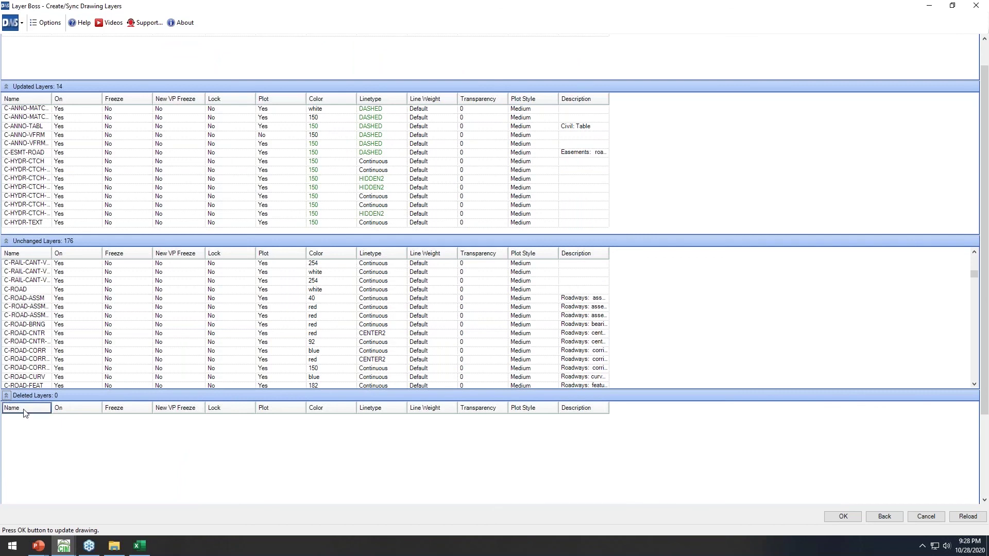
scroll(72, 426, down, 4)
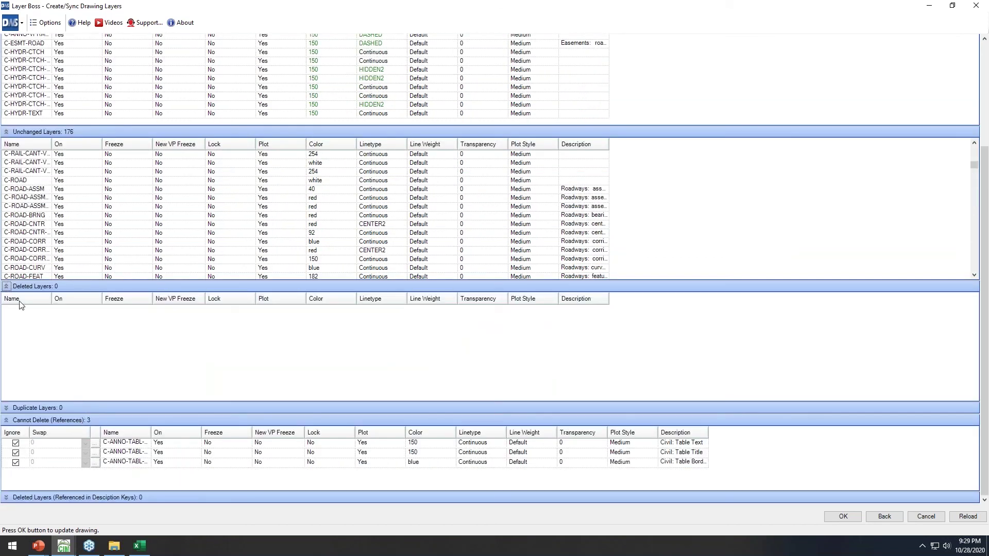
click(7, 287)
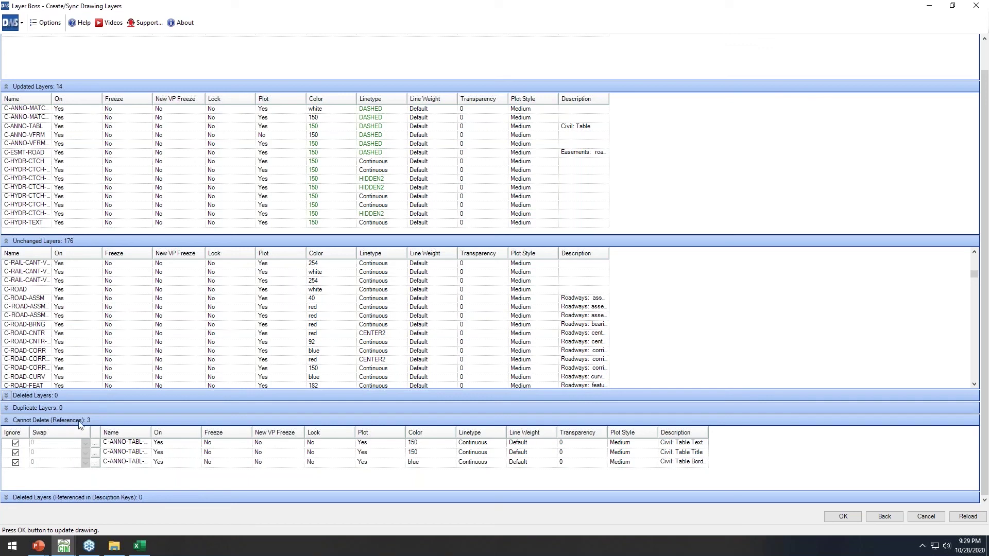
Widen the Name column of the Cannot Delete (References) list and turn off Ignore for C-ANNO-TABL-TEXT.
drag(151, 431, 176, 429)
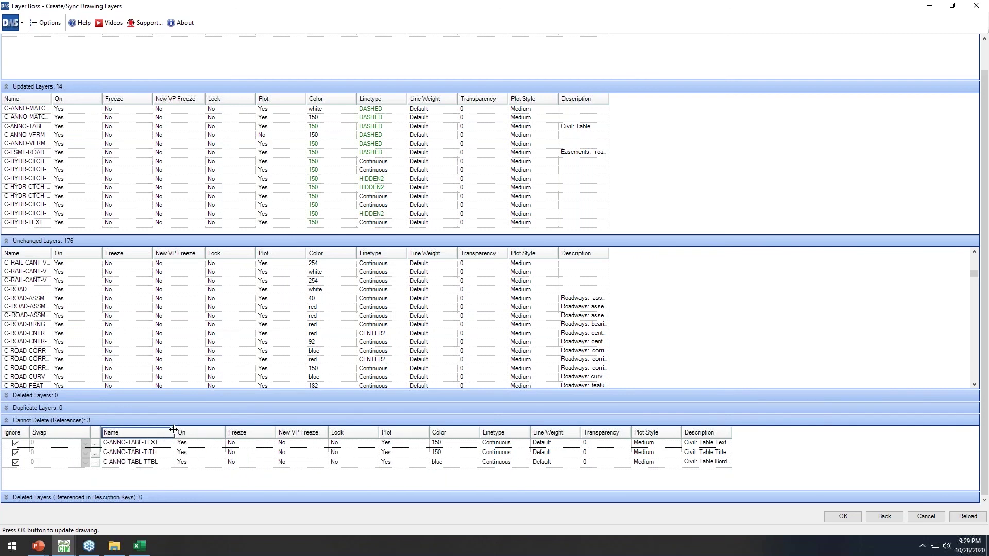
click(24, 447)
click(15, 445)
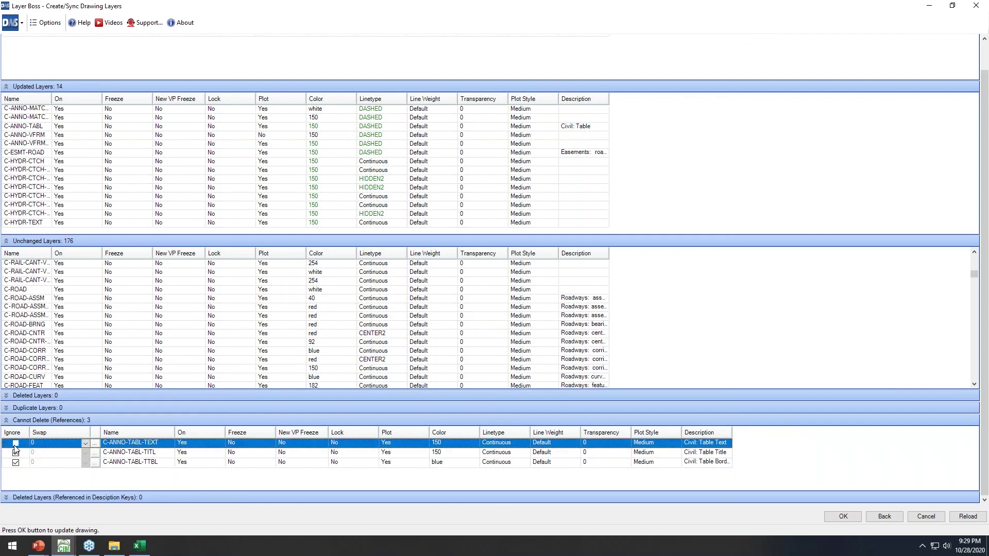
View the replacement layers offered for swapping C-ANNO-TABL-TEXT, and cancel without choosing one.
click(87, 445)
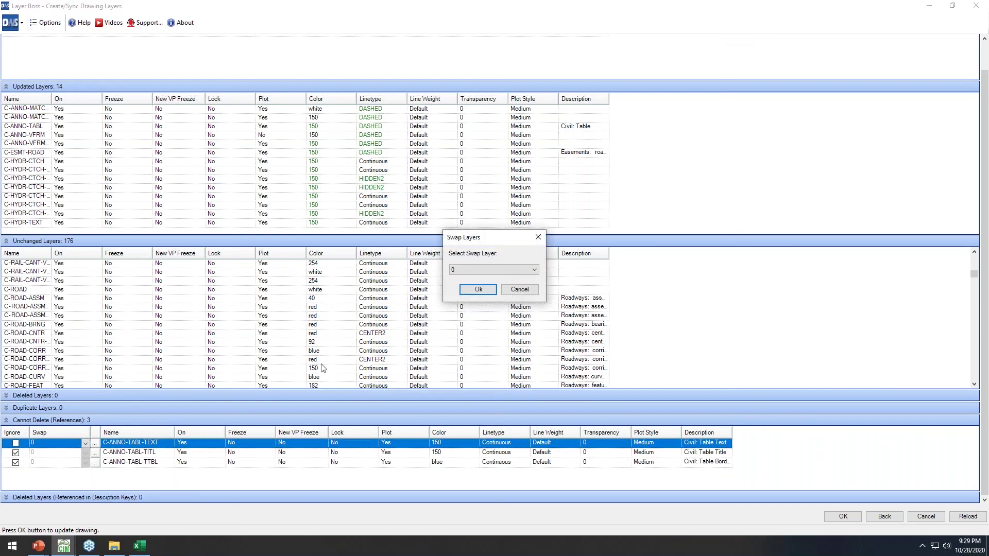
click(484, 271)
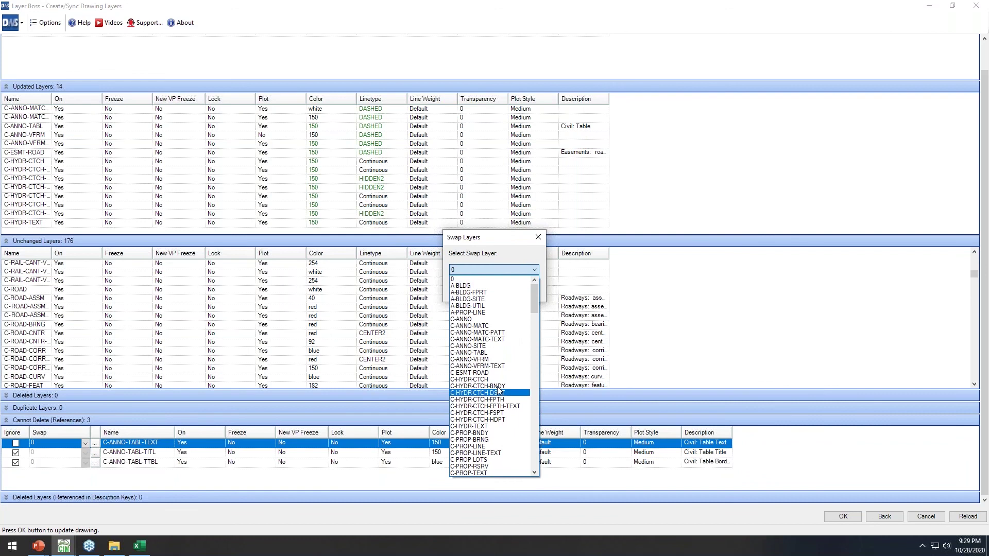
click(498, 240)
click(520, 289)
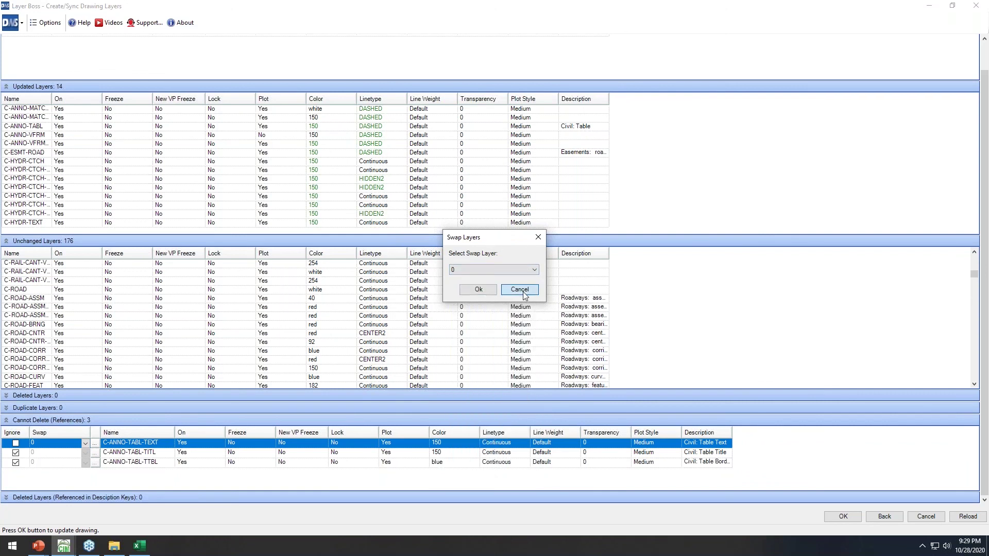
Swap the layer of all table styles referencing C-ANNO-TABL-TEXT to C-ANNO using the Template Tracker.
click(94, 443)
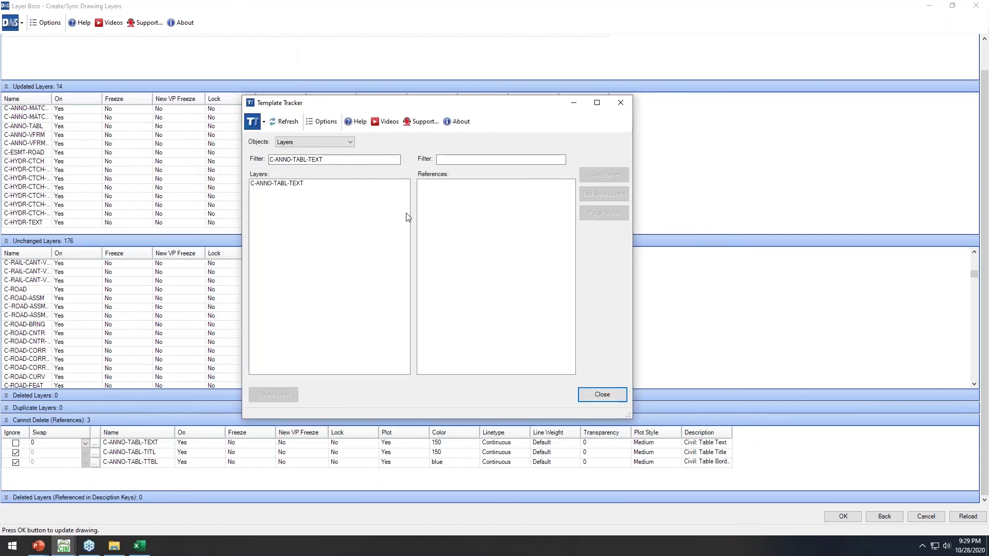
click(292, 185)
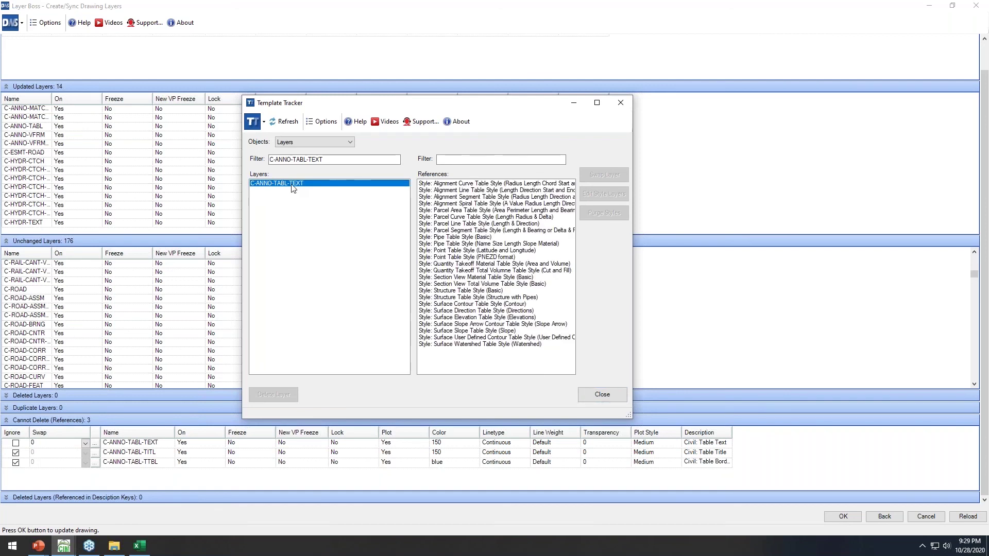
click(467, 184)
shift+click(458, 344)
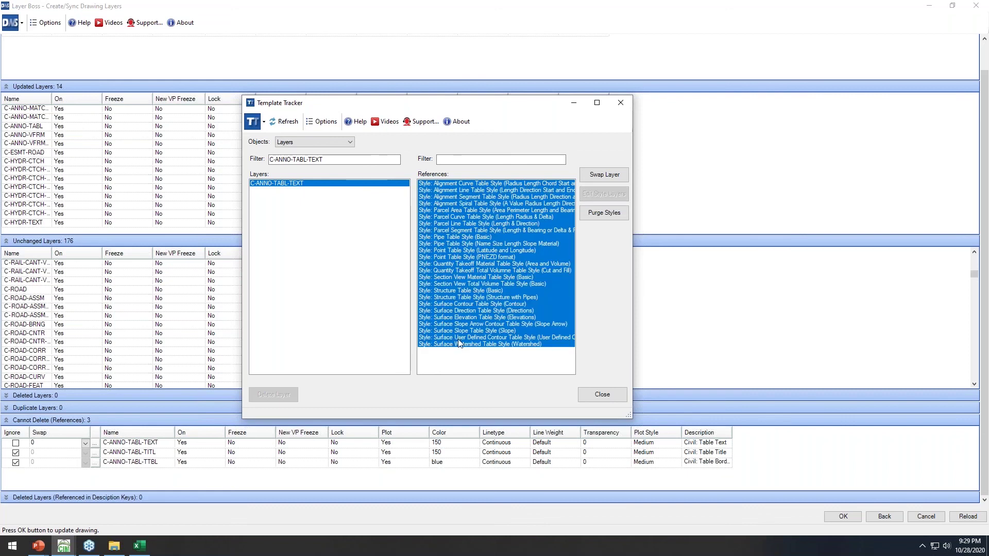
click(597, 175)
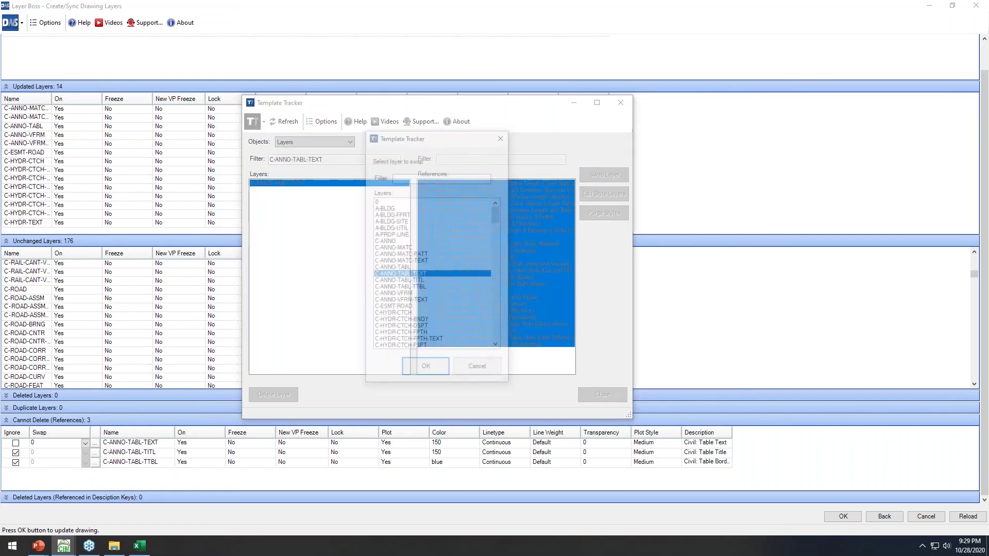
click(405, 268)
click(391, 241)
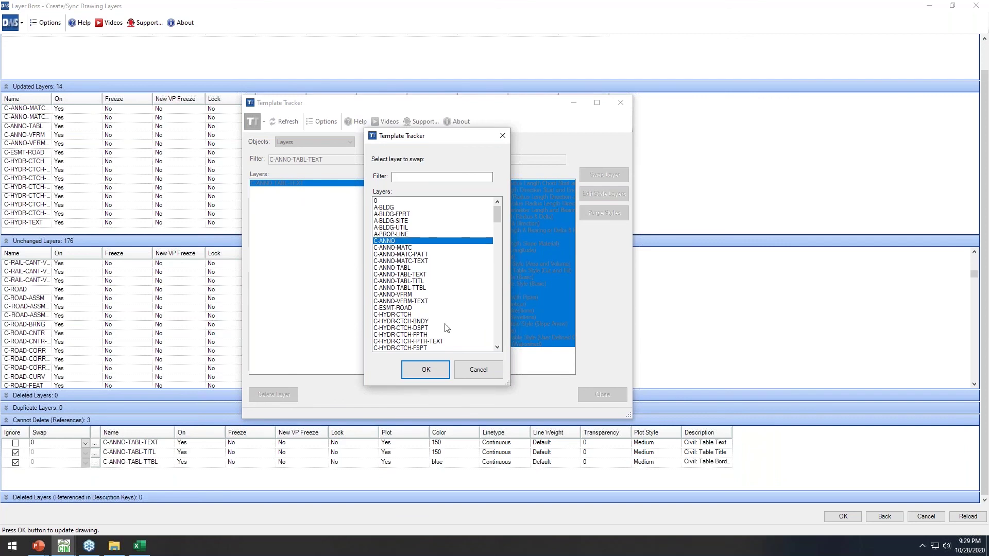
click(426, 365)
click(587, 394)
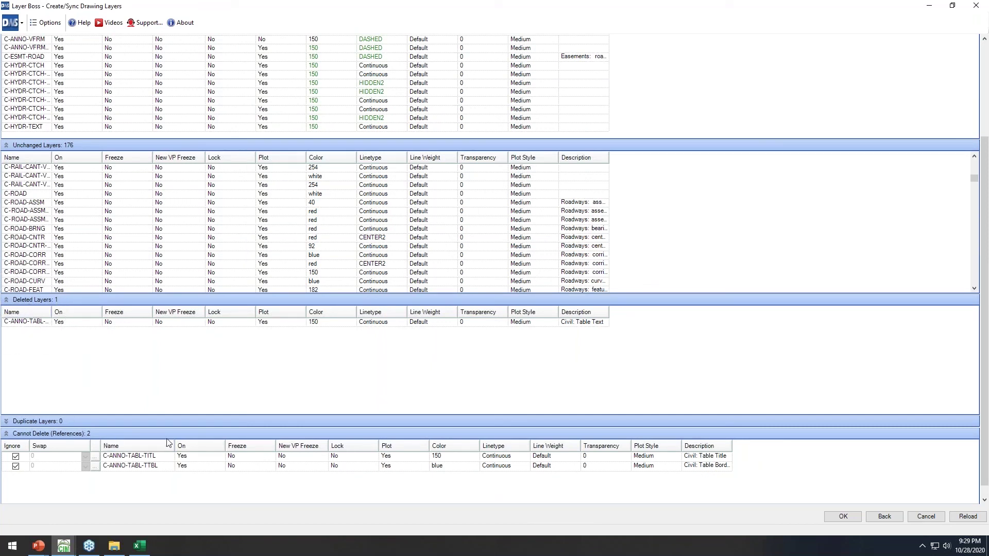
Turn off Ignore for C-ANNO-TABL-TITL and C-ANNO-TABL-TTBL and set their swap layer to C-ANNO.
click(29, 458)
shift+click(30, 467)
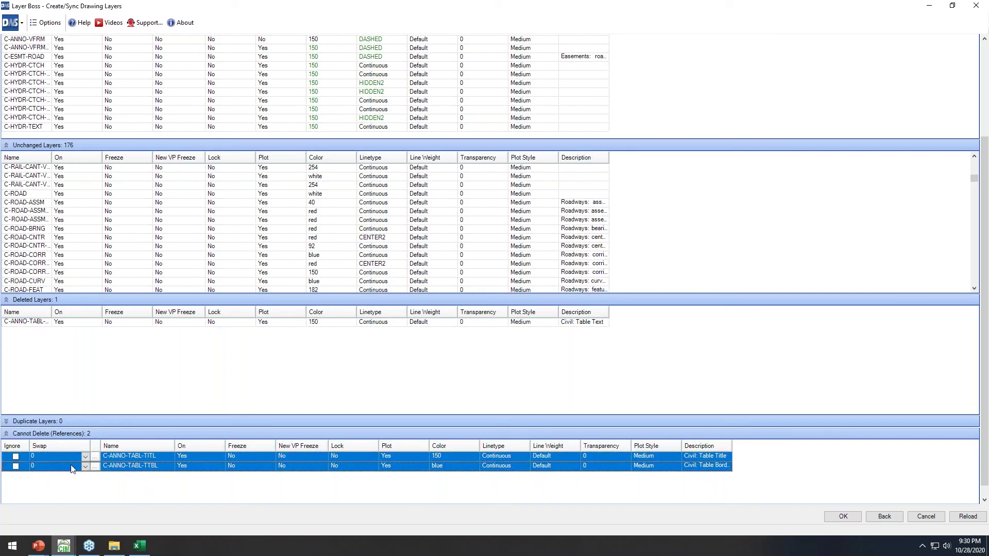
click(94, 457)
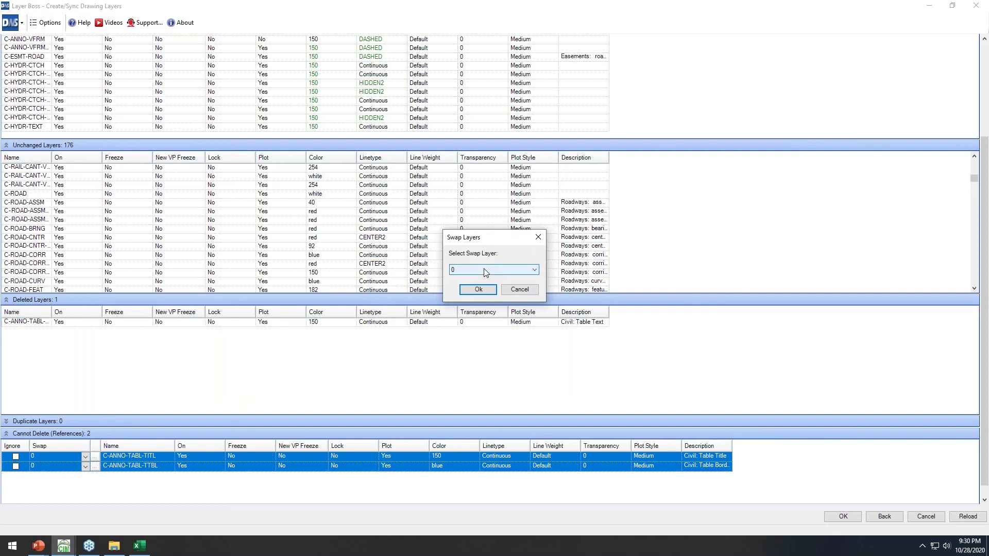
click(485, 271)
click(476, 315)
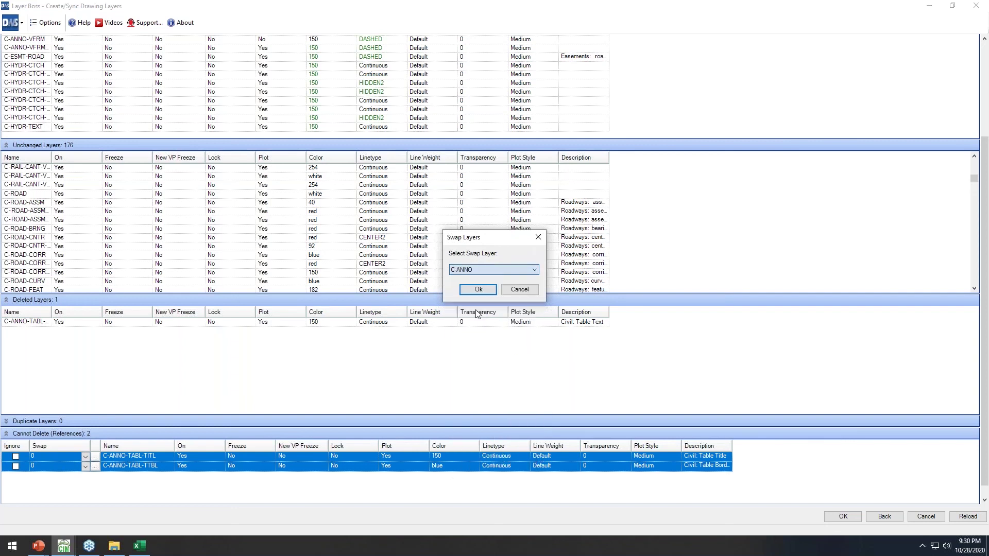
click(478, 289)
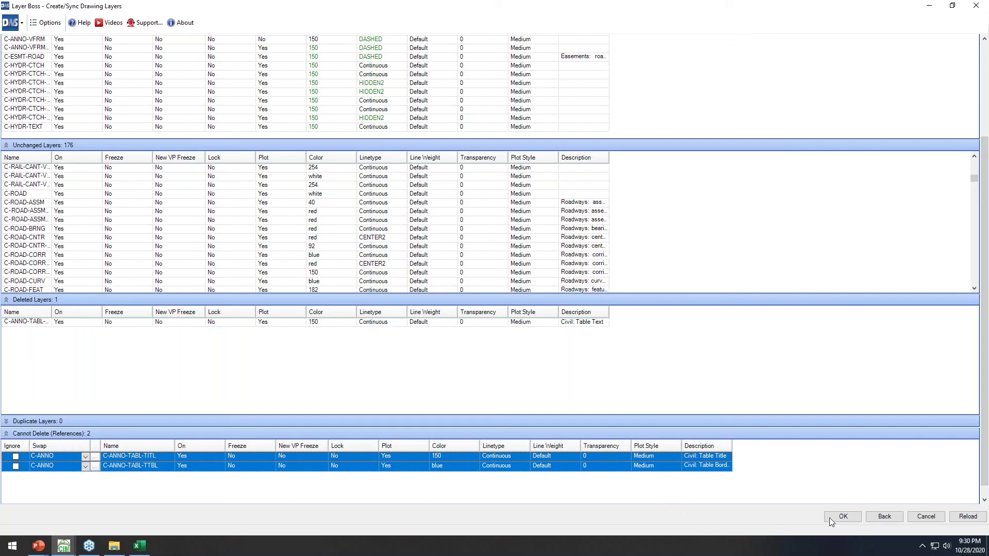
Apply the layer sync to the drawing and check C-ANNO-SITE and C-ANNO-MATC in the layer list.
click(850, 516)
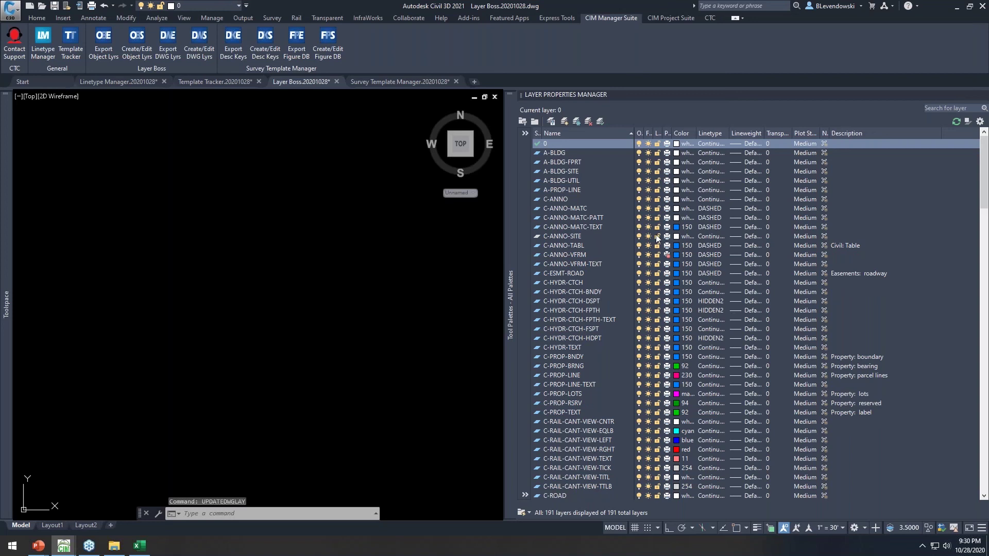
click(565, 237)
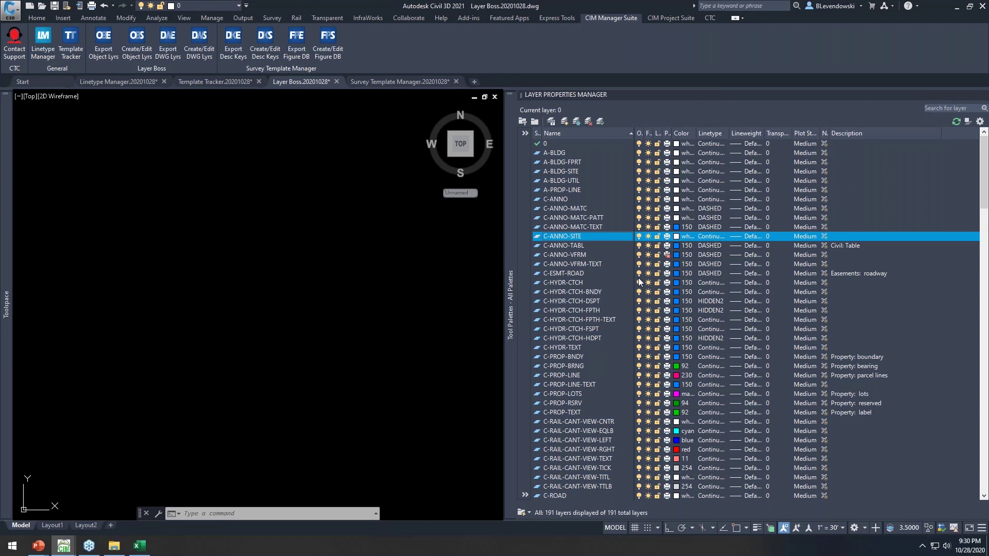
click(608, 208)
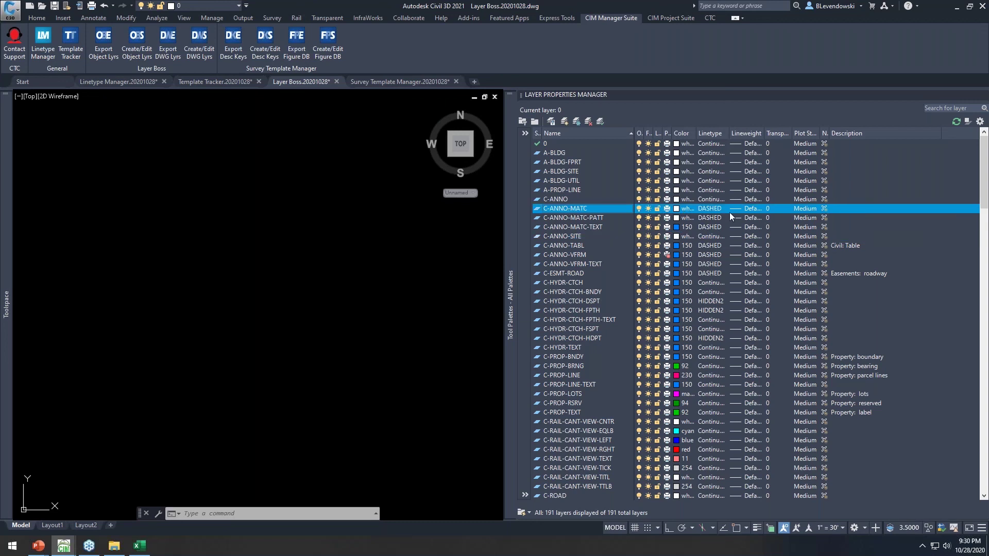
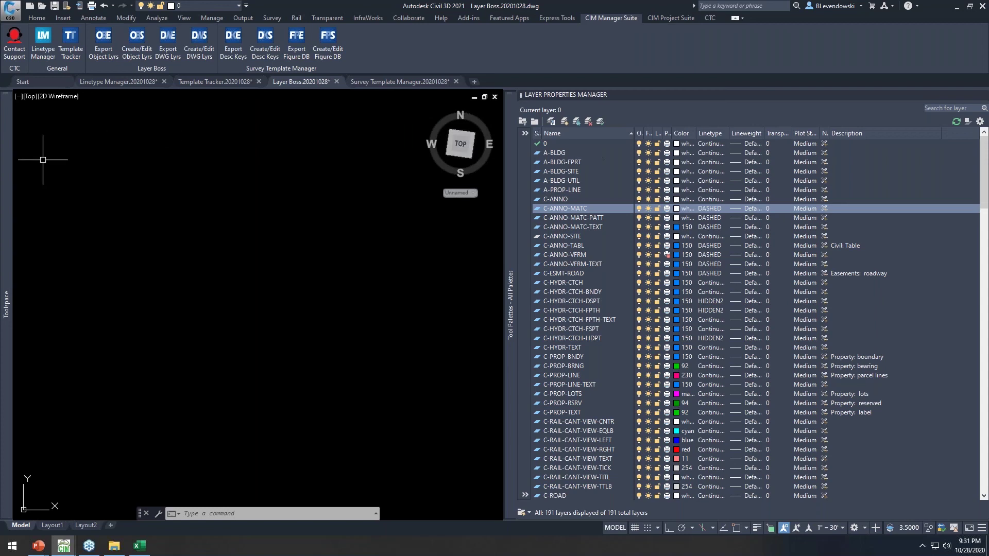
Open the drawing settings for Layer Boss.20201028 at its object layers and enlarge the dialog to full height.
mouse_move(5, 180)
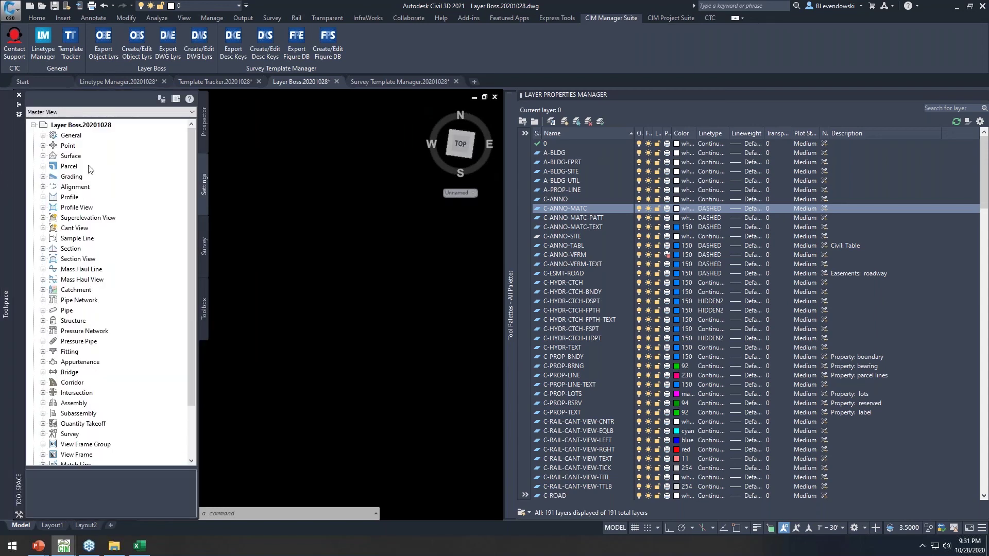
right_click(76, 124)
click(104, 130)
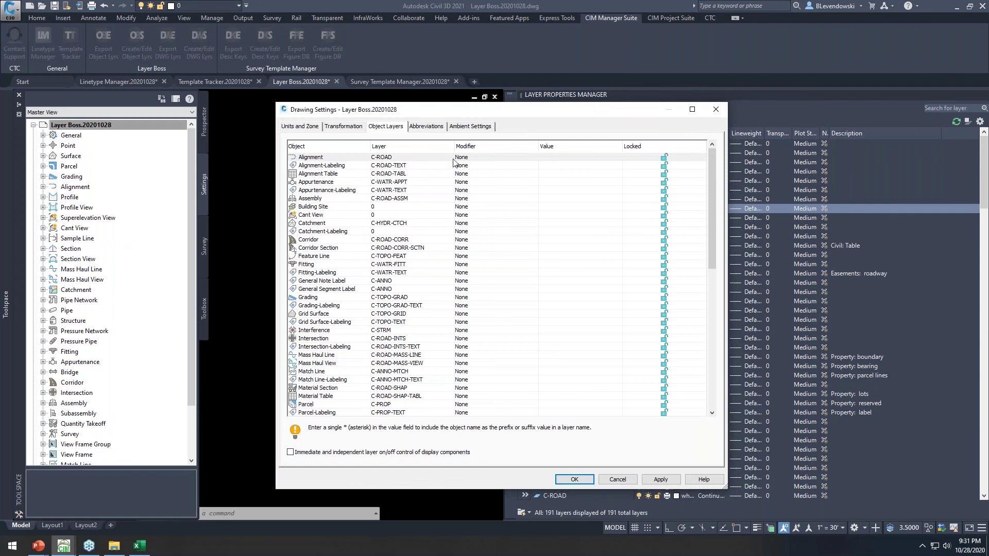
drag(435, 103, 435, 18)
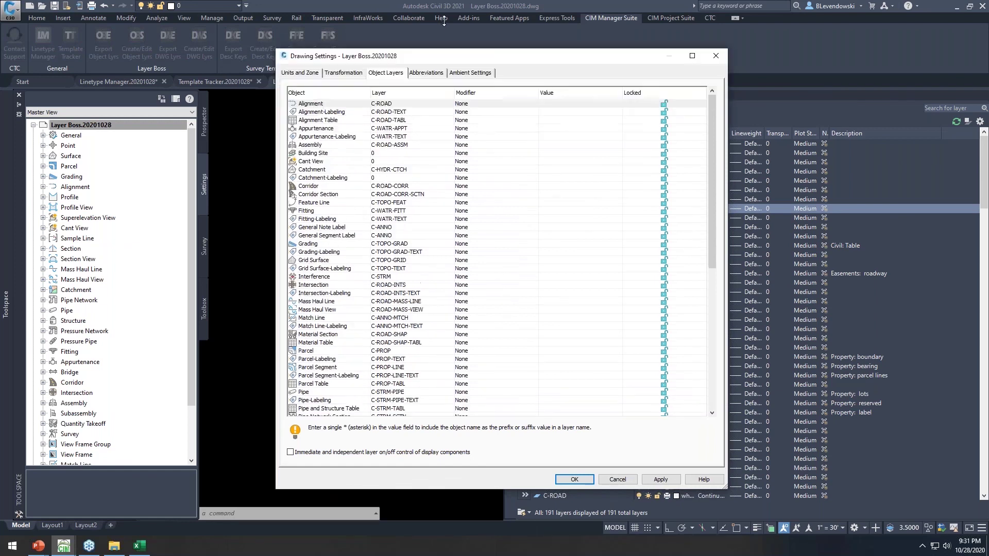
drag(440, 490, 440, 554)
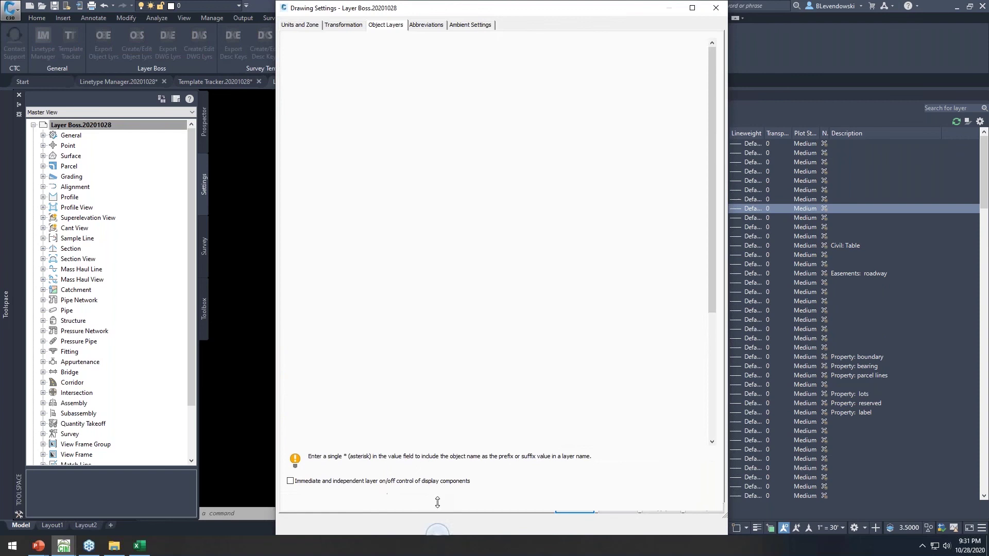
Examine the layers assigned to objects such as Interference, Mass Haul View, Grading and Feature Line, and cancel the drawing settings.
click(338, 189)
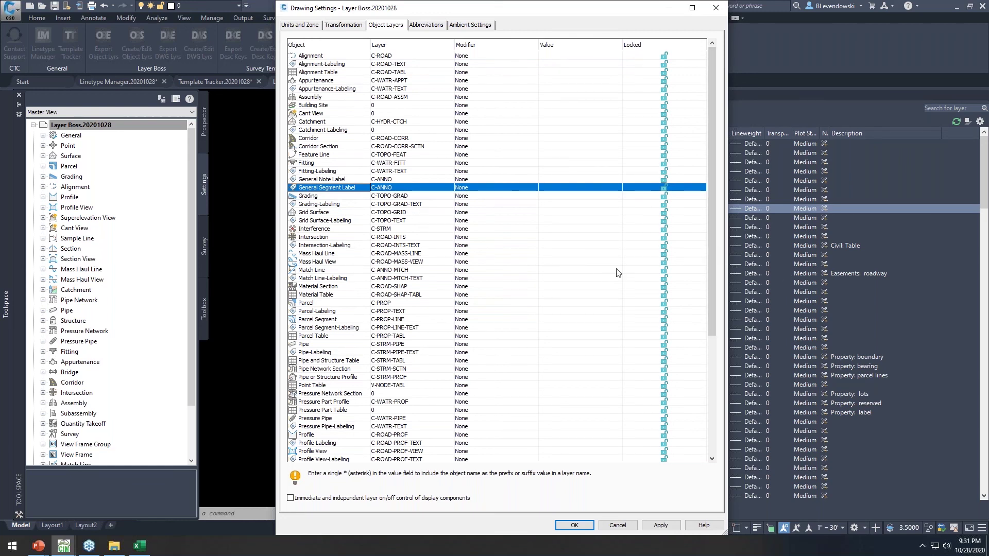
click(324, 230)
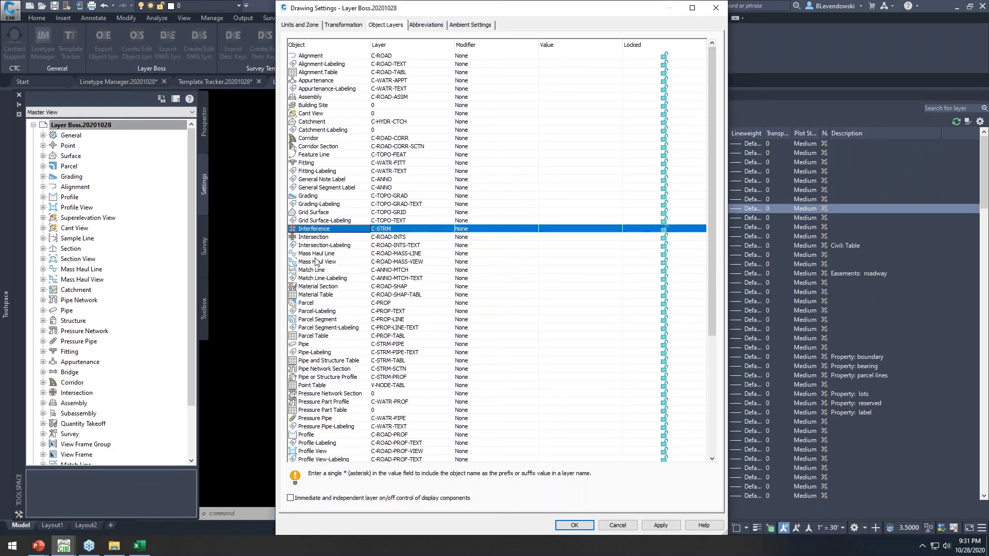
click(315, 262)
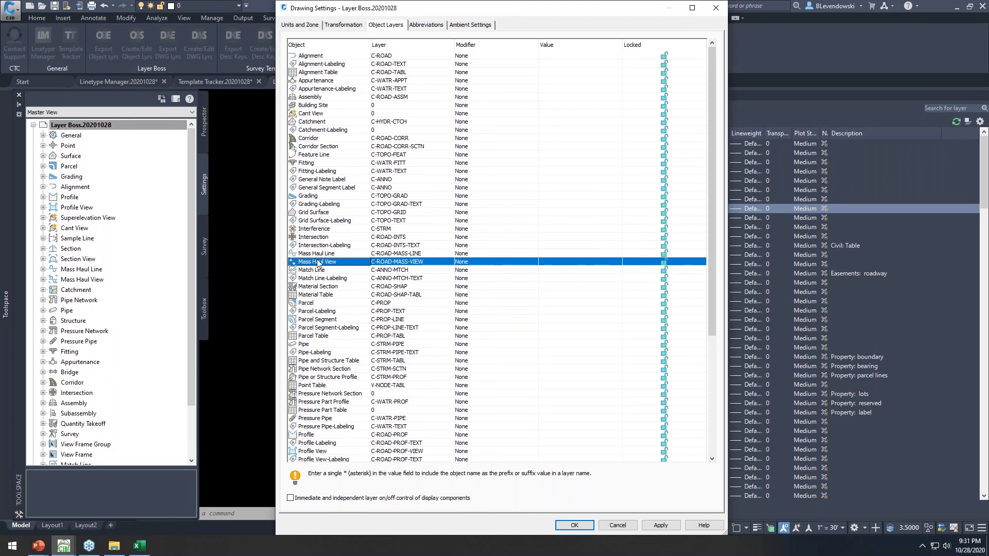
click(323, 196)
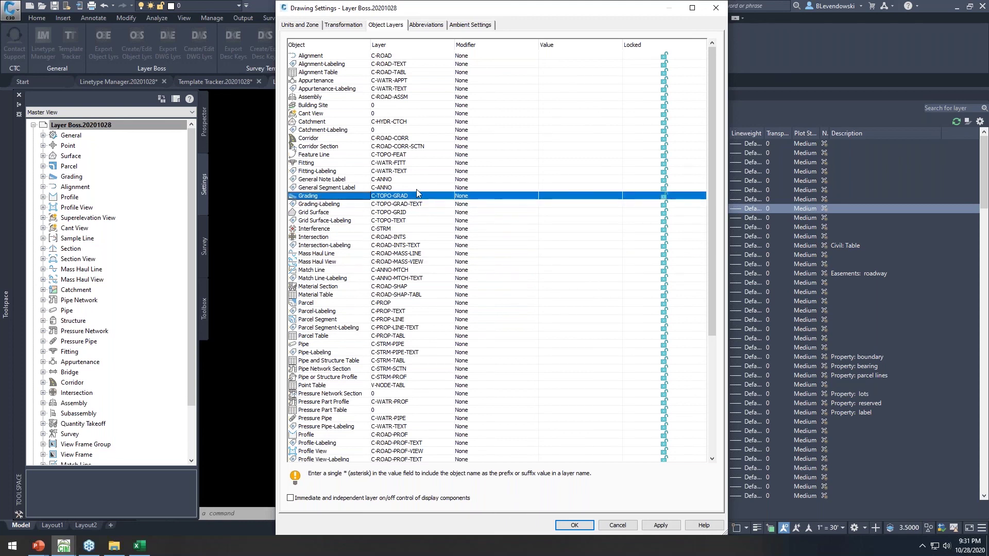
click(341, 155)
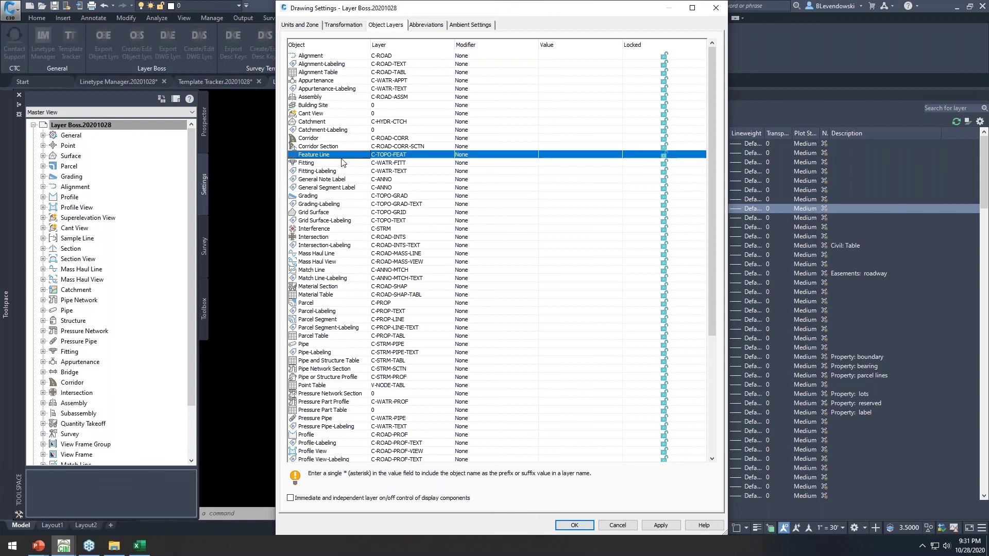
click(426, 154)
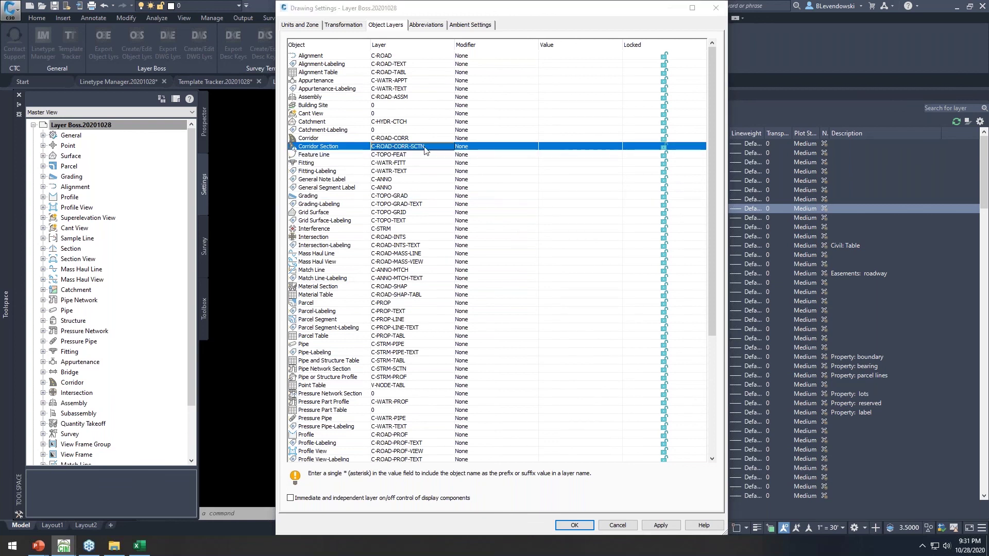
click(317, 350)
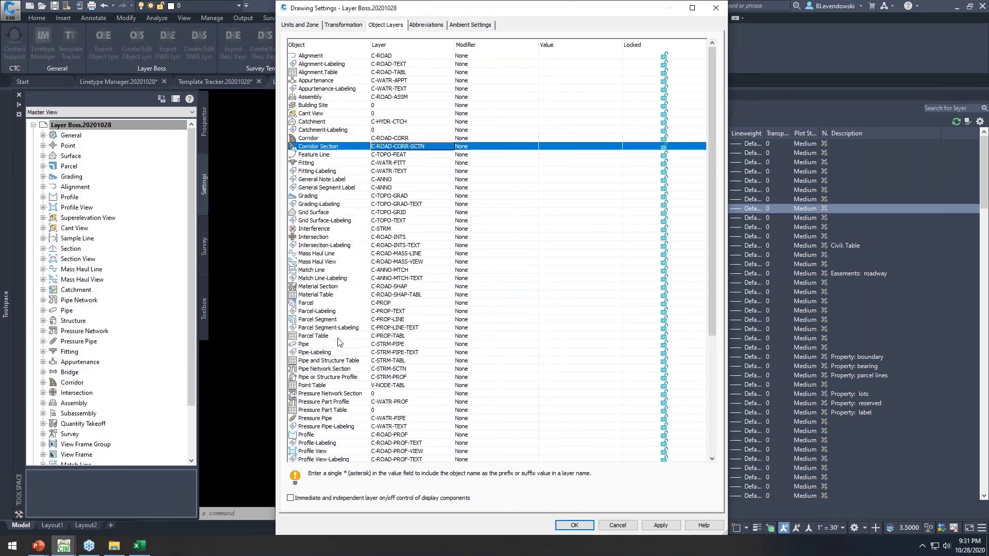
click(618, 525)
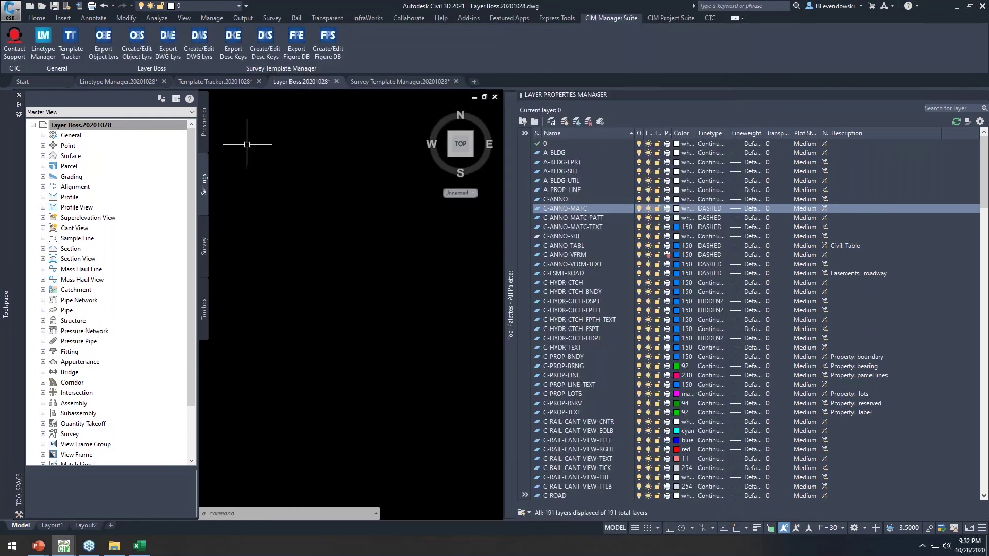
Export the current drawing's object layers to Civil 3D Object Layers.xlsx in the CTC CET Demos folder and open the file.
click(105, 47)
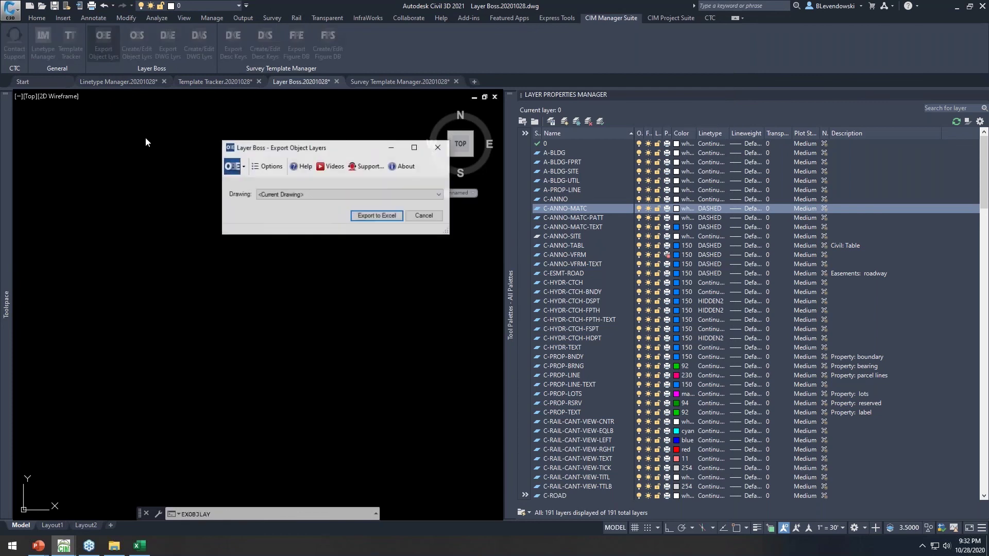
click(374, 217)
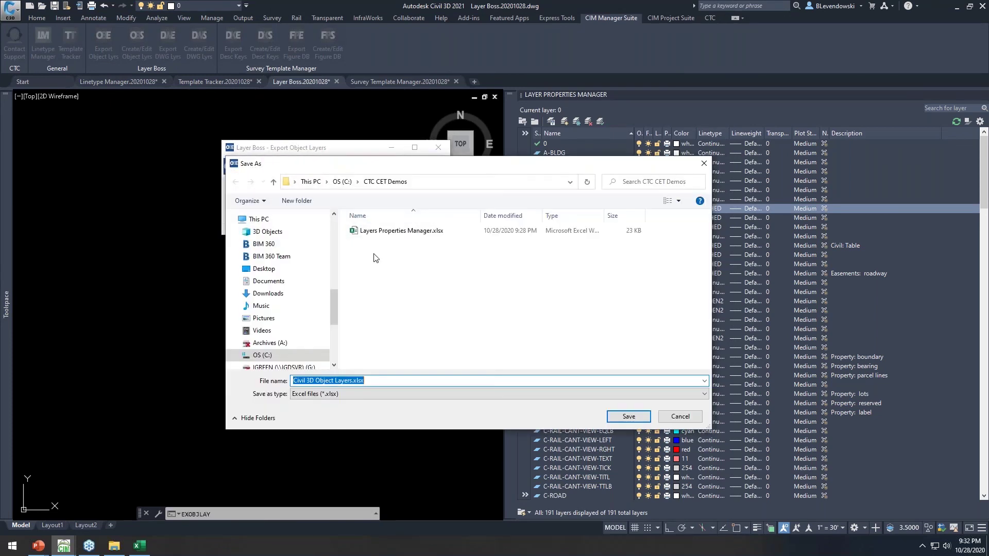
click(609, 413)
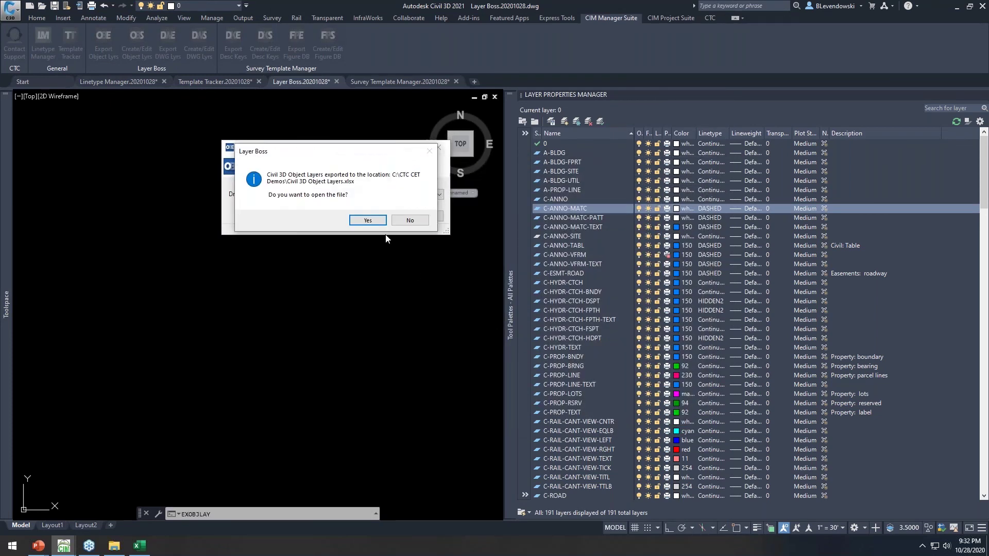
click(368, 220)
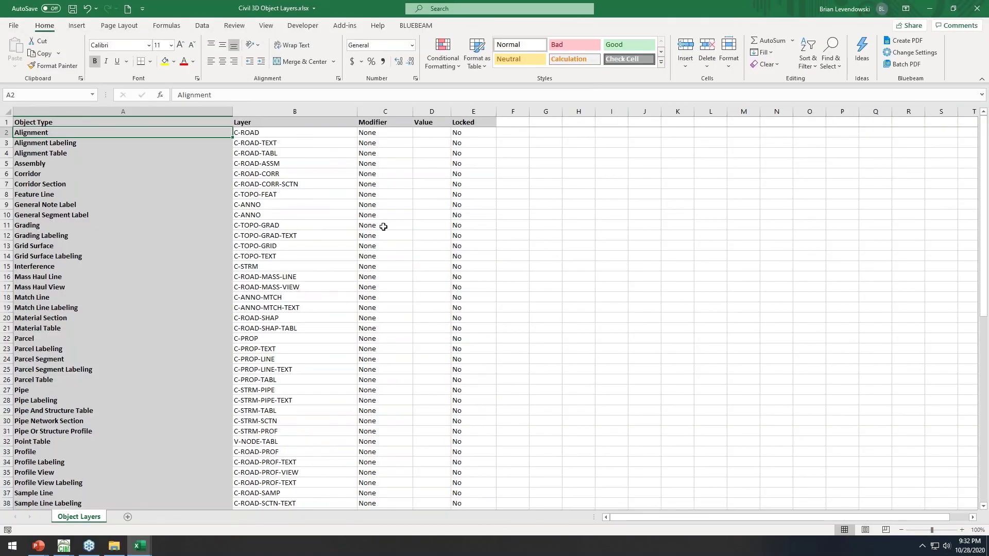
Fill the Alignment layer C-ROAD down through Alignment Labeling, Alignment Table and Assembly.
click(307, 132)
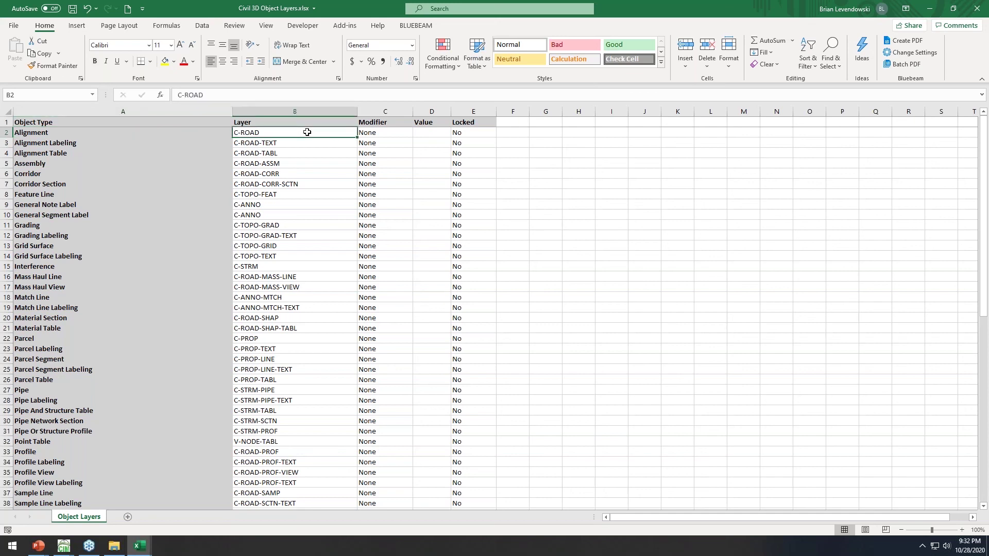
drag(357, 137, 357, 163)
Copy the General Note Label layer C-ANNO to Parcel Labeling, Pipe And Structure Table, Point Table and Material Section.
click(293, 206)
key(ctrl+c)
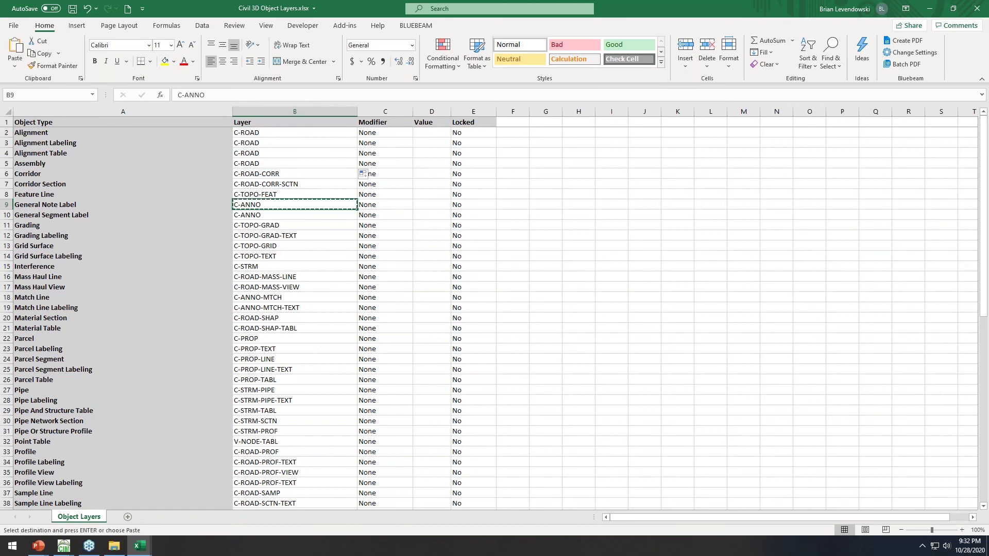
click(274, 350)
key(ctrl+v)
click(272, 411)
key(ctrl+v)
click(275, 441)
key(ctrl+v)
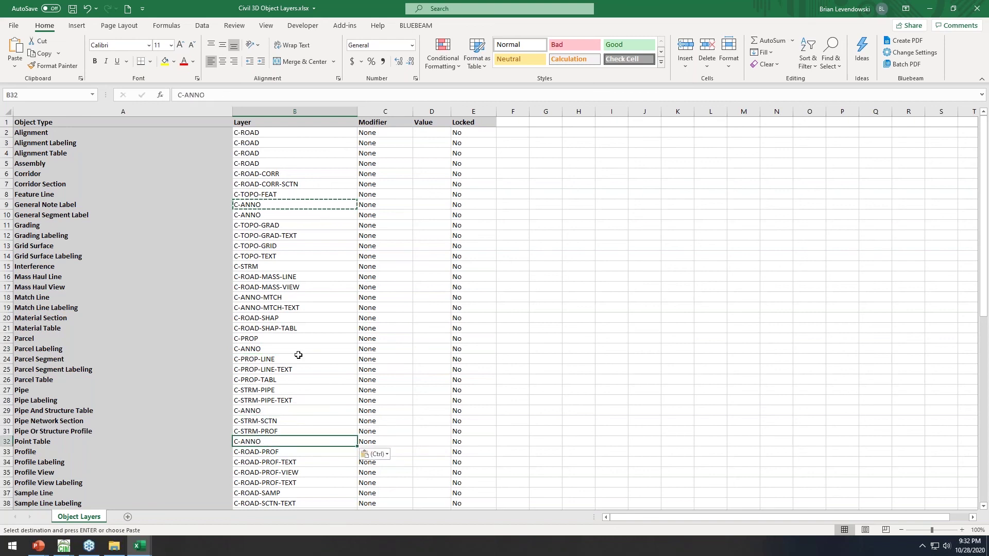
click(271, 319)
key(ctrl+v)
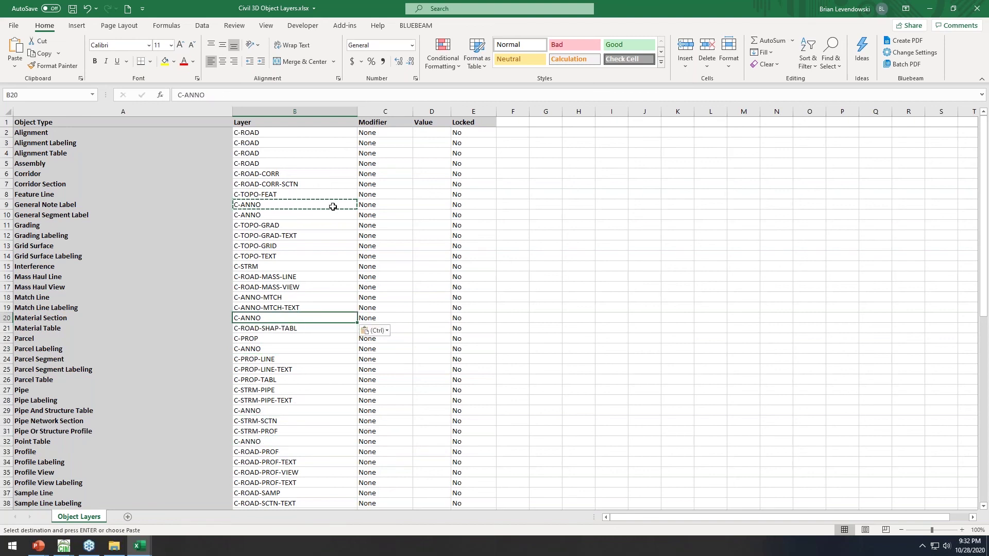
click(299, 143)
click(278, 163)
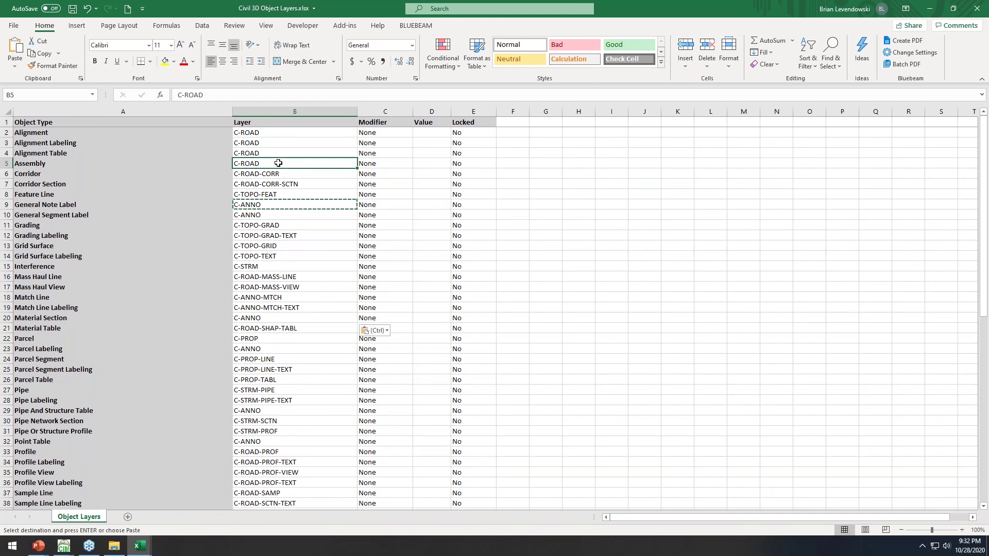
Change the layer of the Assembly object type to C-ASSM.
text(C-ASSM)
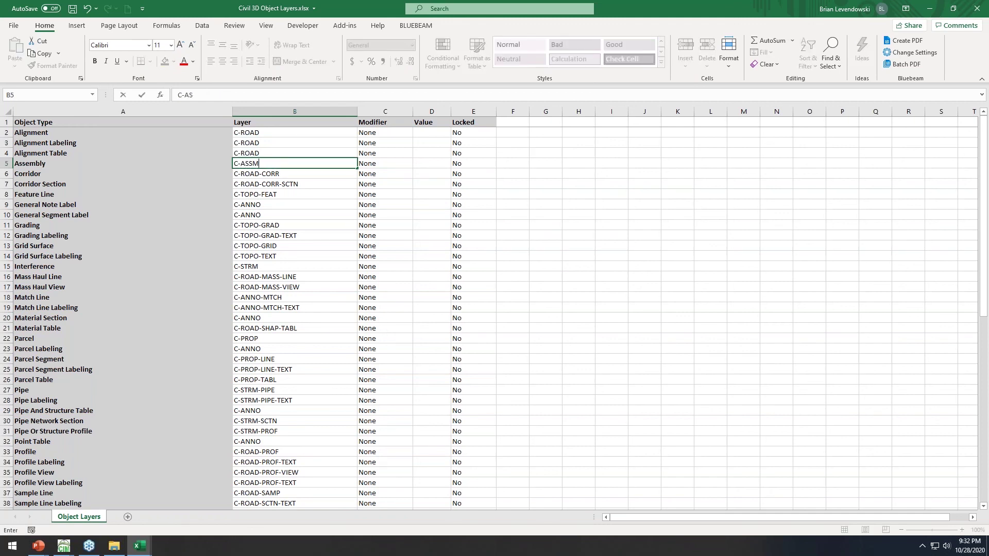
key(Return)
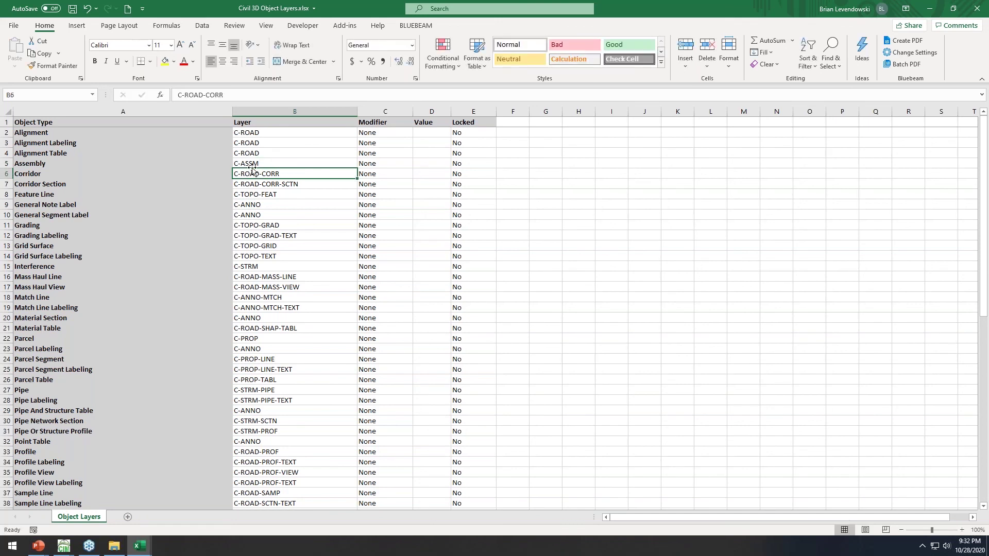
click(272, 164)
Set the Alignment modifier to Suffix and fill it down through Grid Surface Labeling.
click(394, 132)
click(417, 133)
click(407, 149)
drag(413, 137, 418, 261)
Enter -* as the Alignment modifier value, copy it to Assembly, General Segment Label and Grading Labeling, and save the workbook.
click(441, 134)
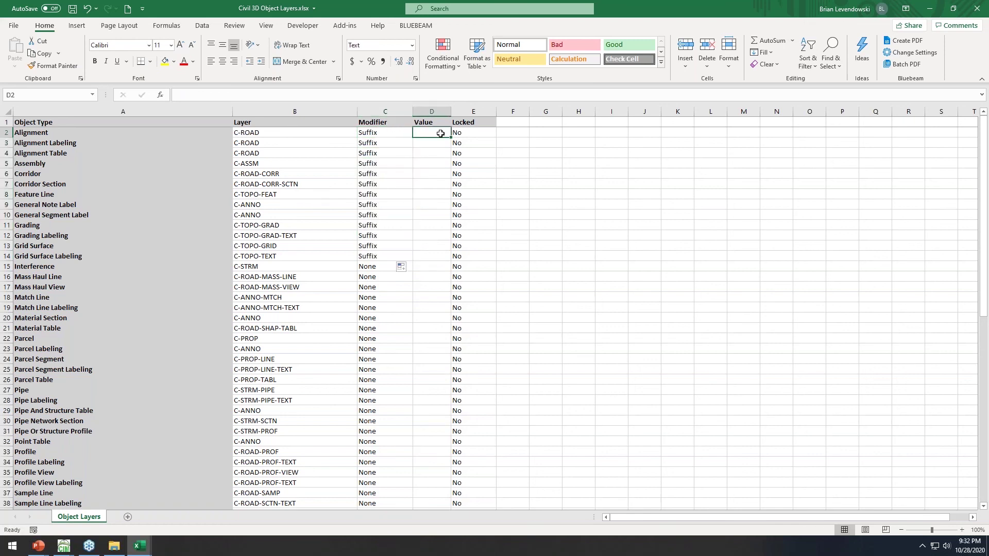
text(-*)
key(Return)
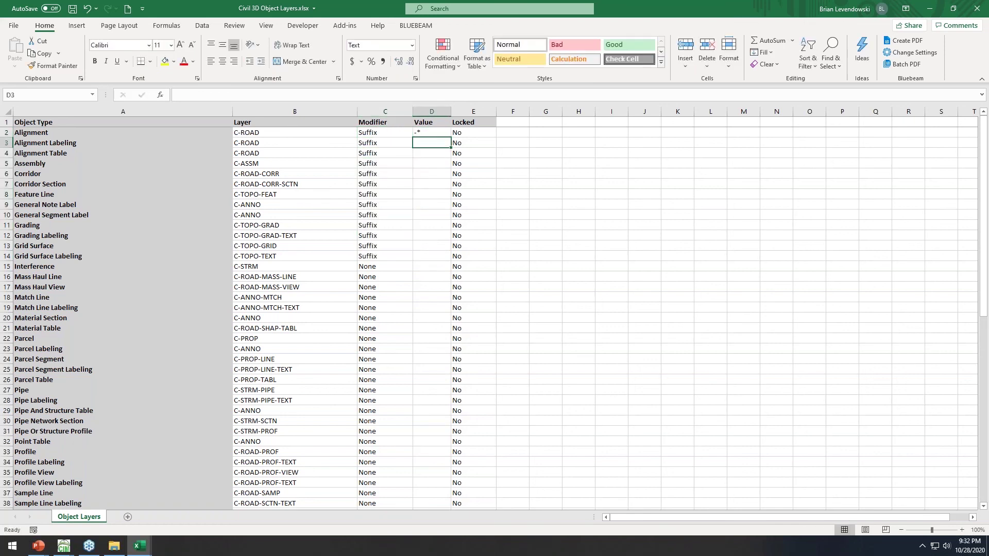
click(431, 133)
key(ctrl+c)
click(431, 164)
key(ctrl+v)
click(436, 219)
key(ctrl+v)
click(433, 235)
key(ctrl+v)
click(193, 246)
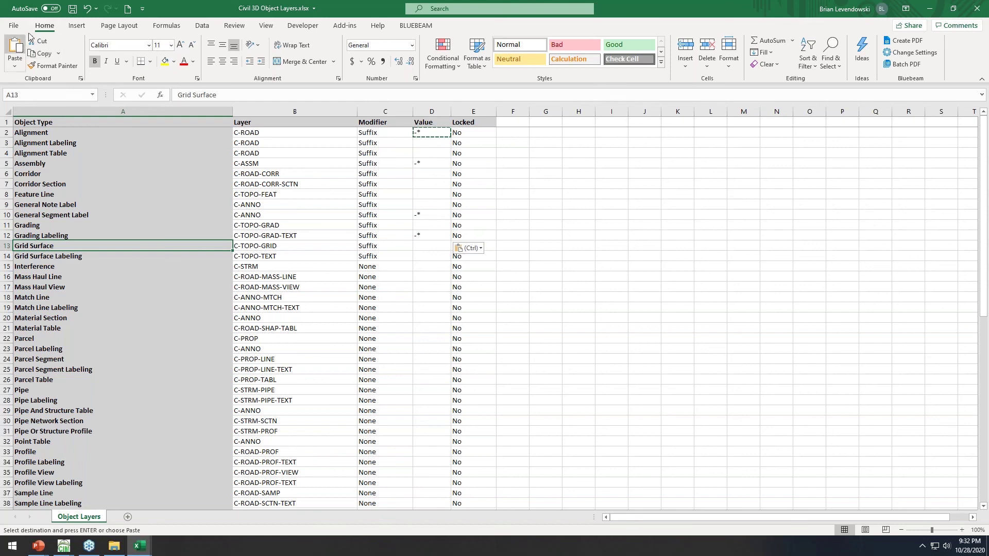
click(73, 8)
Switch to Civil 3D, close the export dialog and load Civil 3D Object Layers.xlsx into Set Object Layers with Create New layers enabled.
key(alt+Tab)
key(alt+Tab)
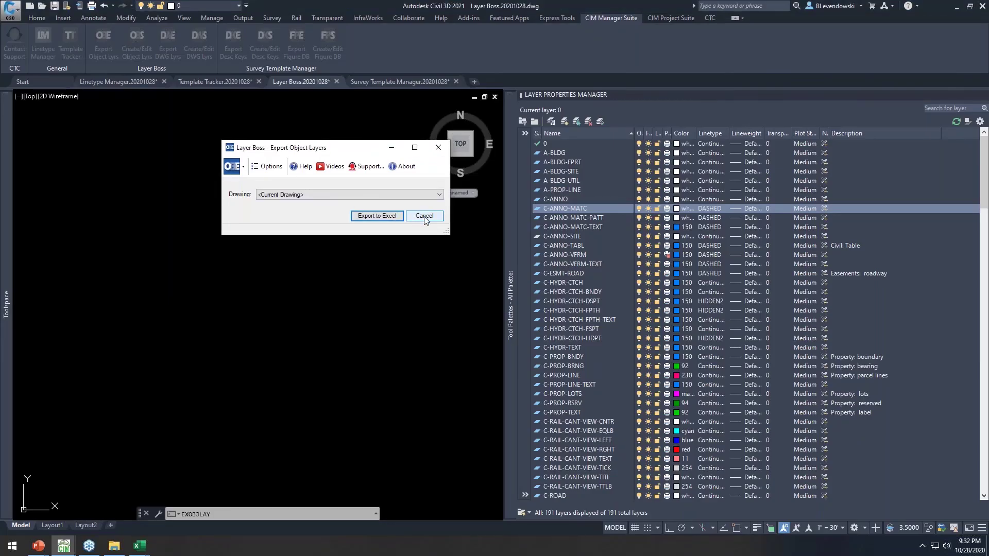
click(423, 217)
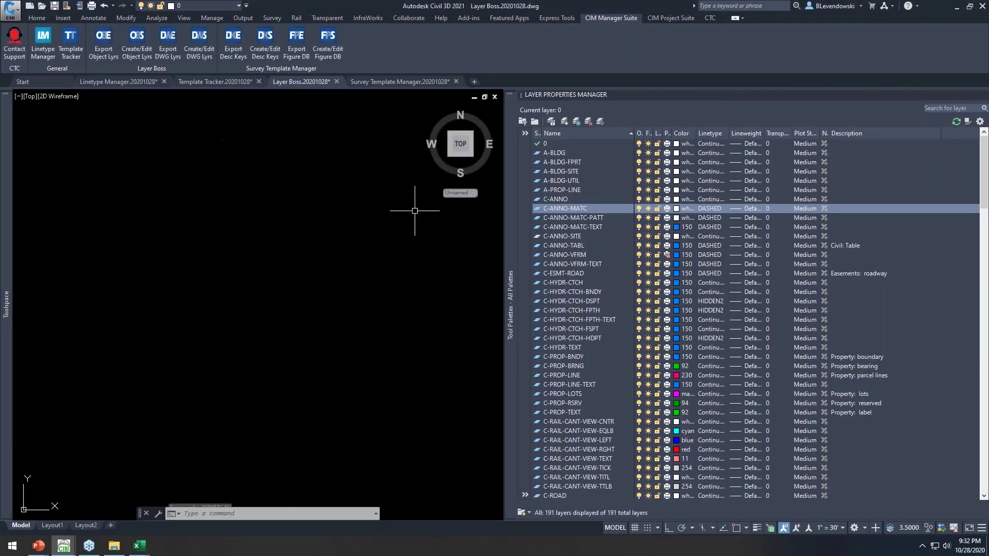
click(136, 41)
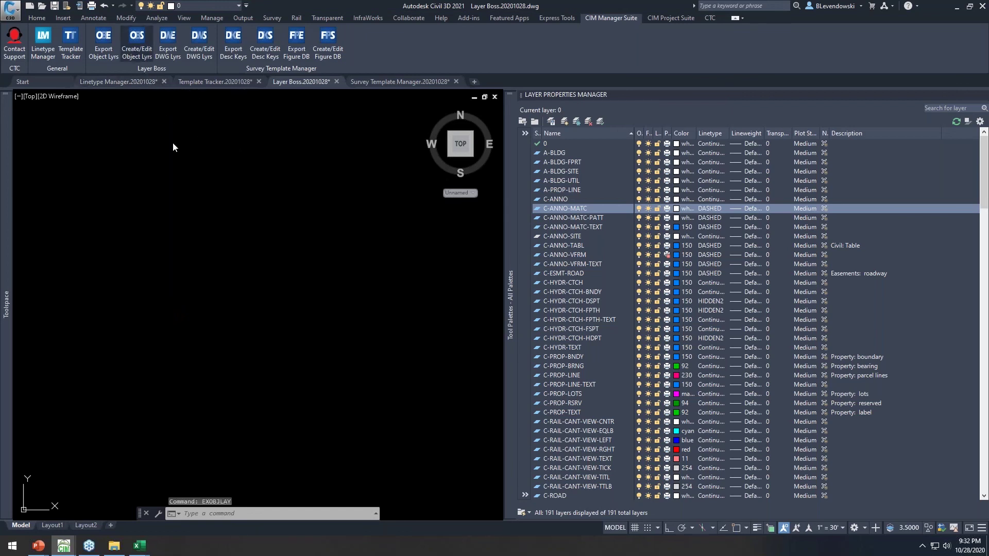
click(644, 71)
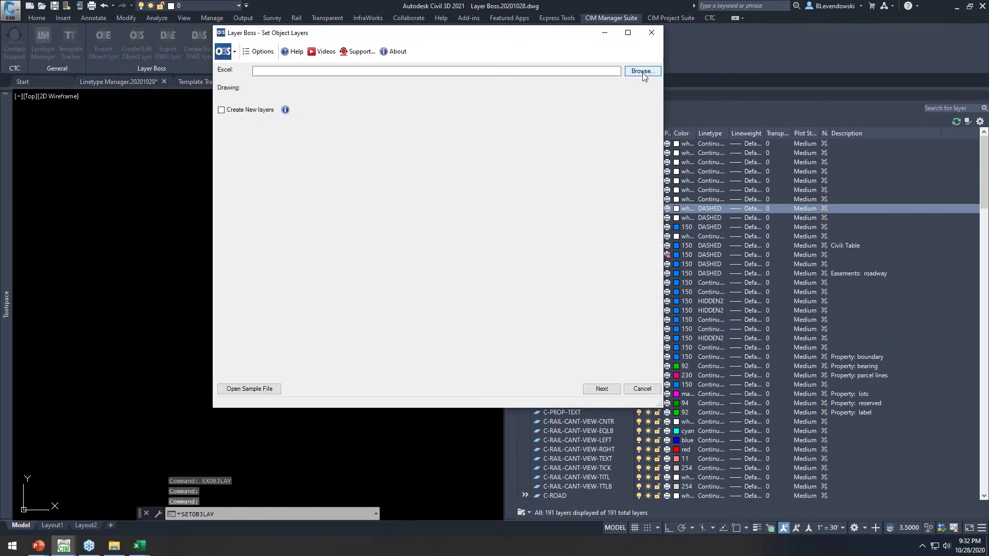
double_click(381, 116)
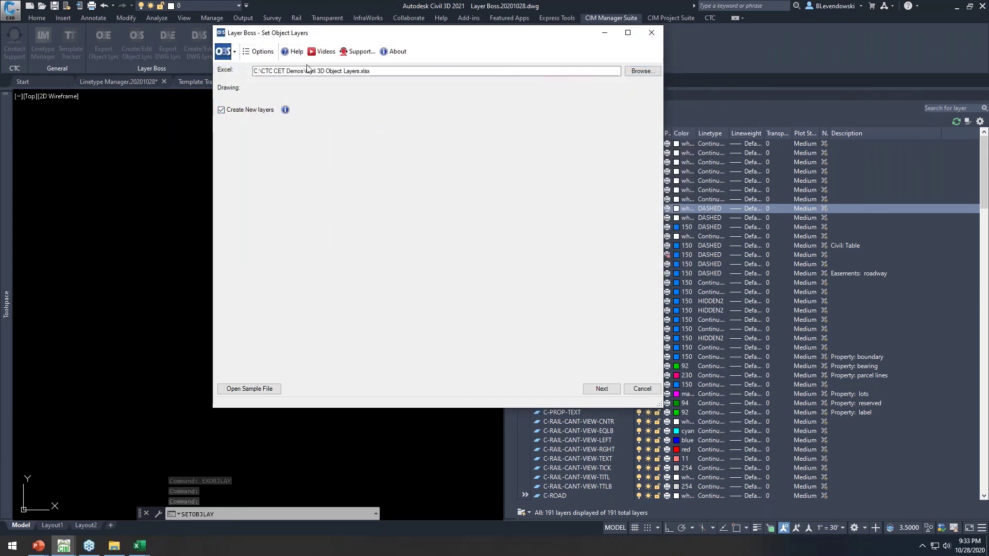
drag(346, 37, 390, 125)
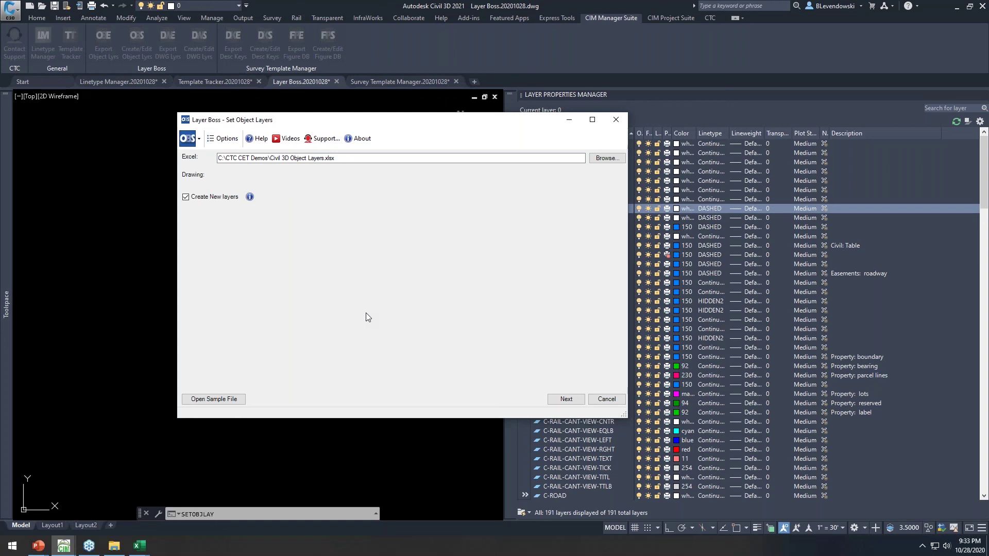
Preview the object layer changes from the workbook and apply them to the drawing.
click(556, 402)
drag(418, 120, 306, 60)
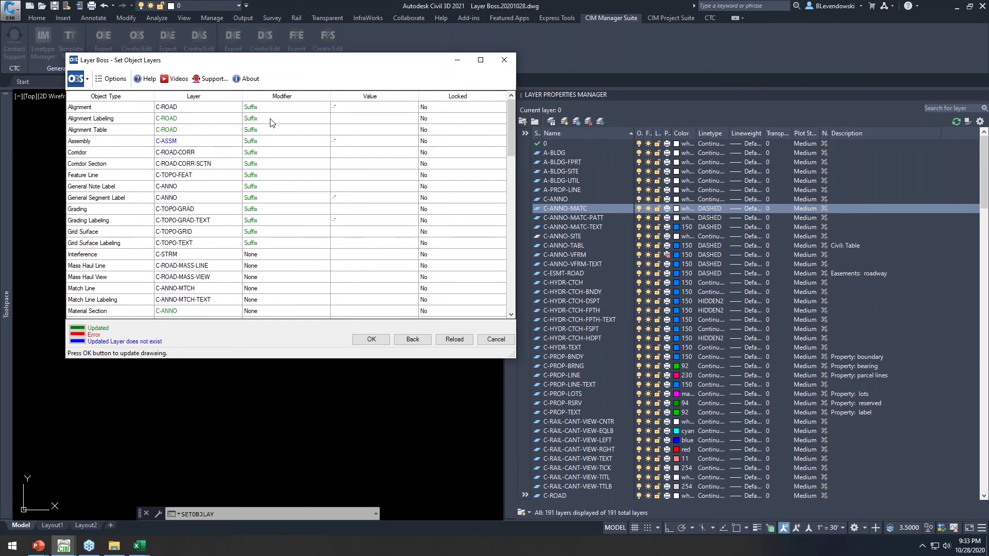
click(372, 339)
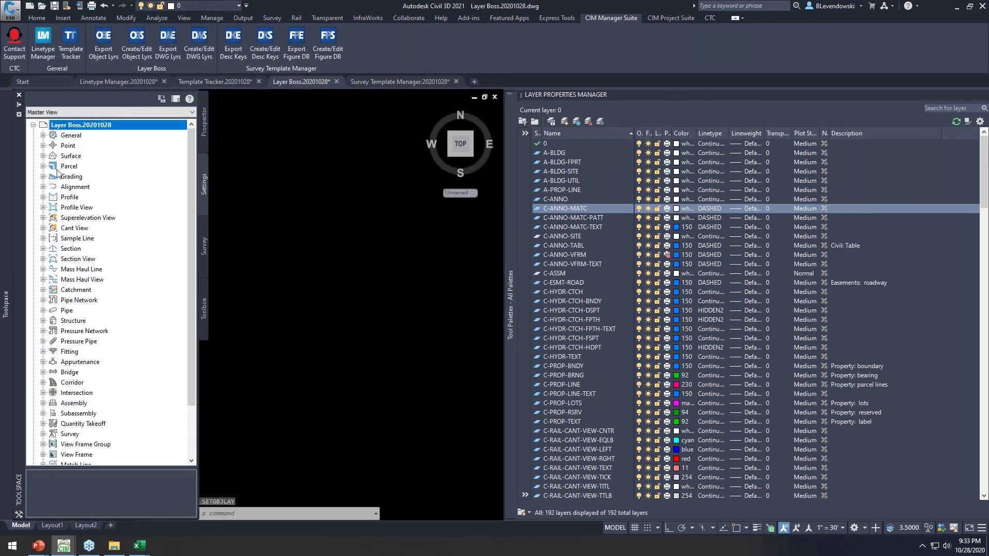
Check the Assembly entry in the drawing settings' object layers and the C-ASSM layer in the layer list.
right_click(67, 126)
click(105, 129)
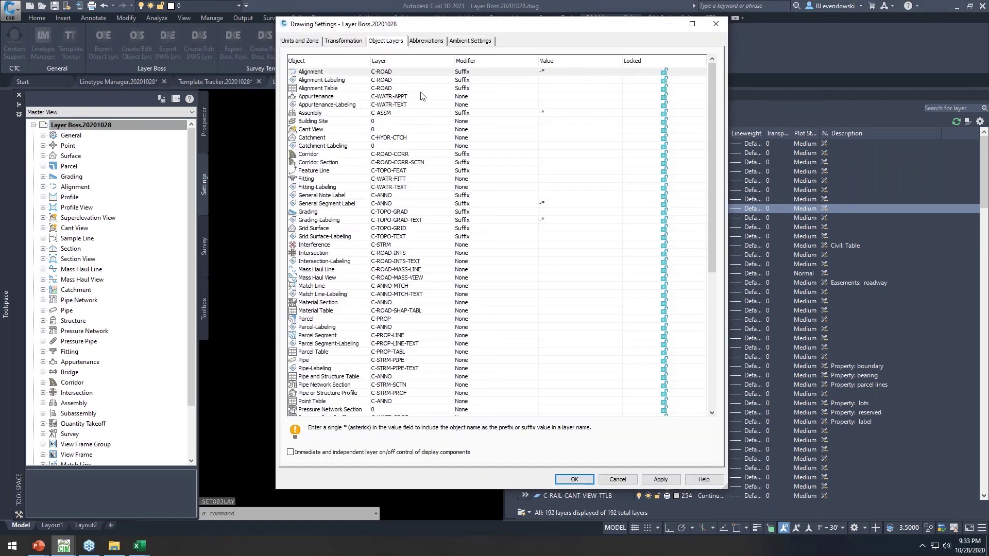
click(394, 114)
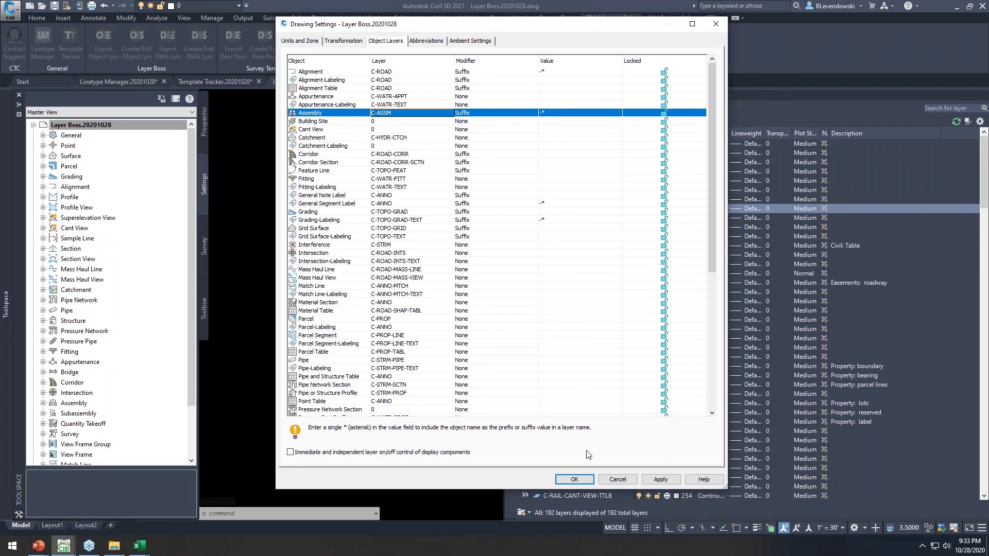
click(618, 480)
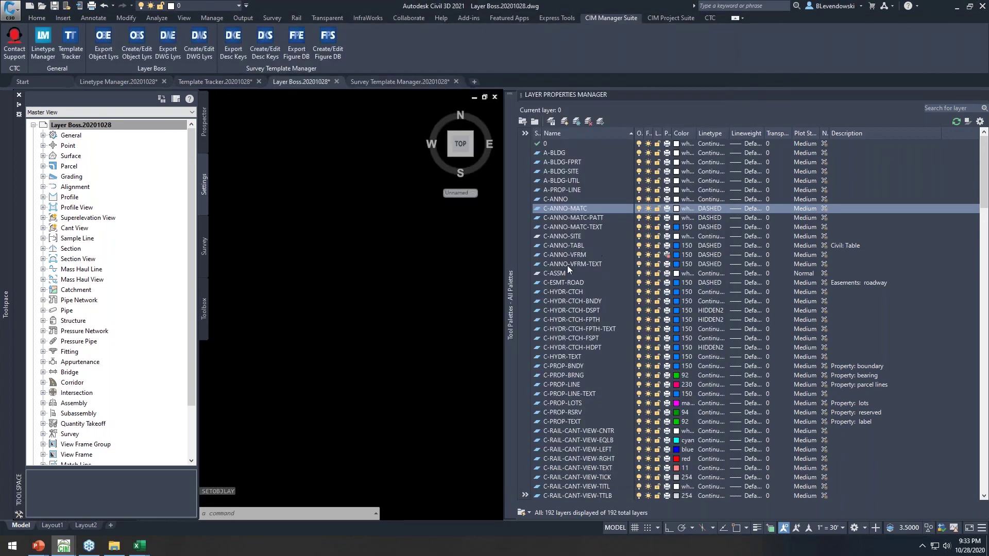
click(553, 273)
click(579, 275)
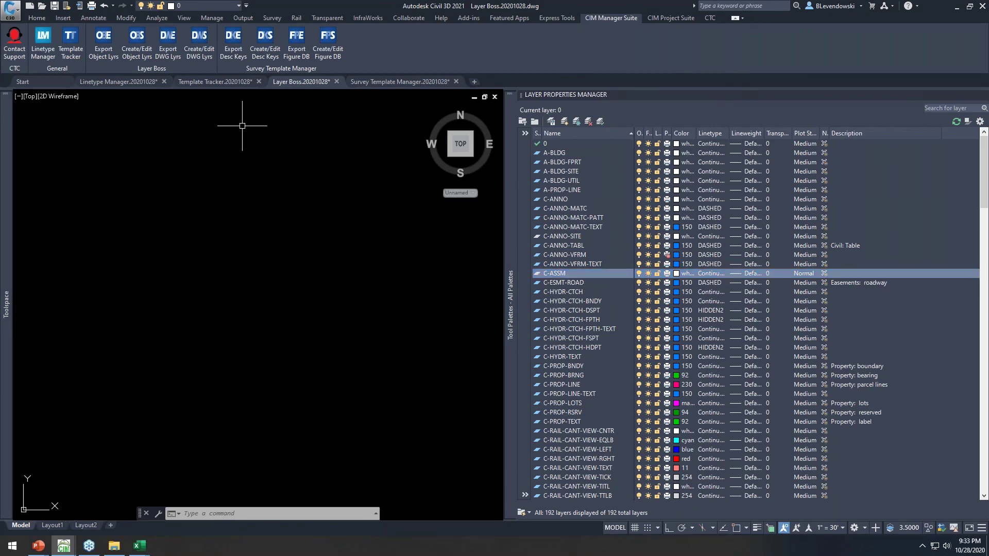
Switch to the Survey Template Manager drawing and examine the keys in the CTC description key set.
click(396, 79)
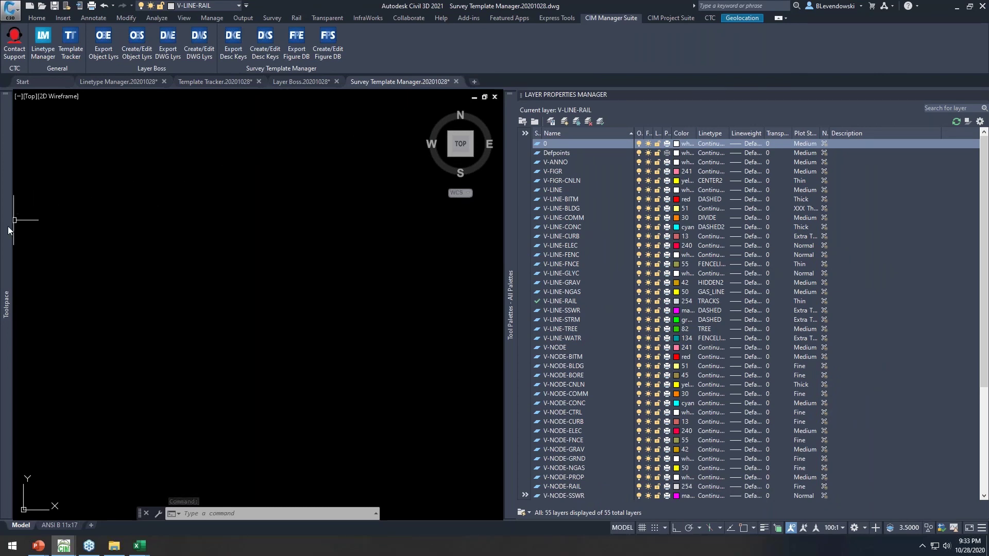
mouse_move(7, 227)
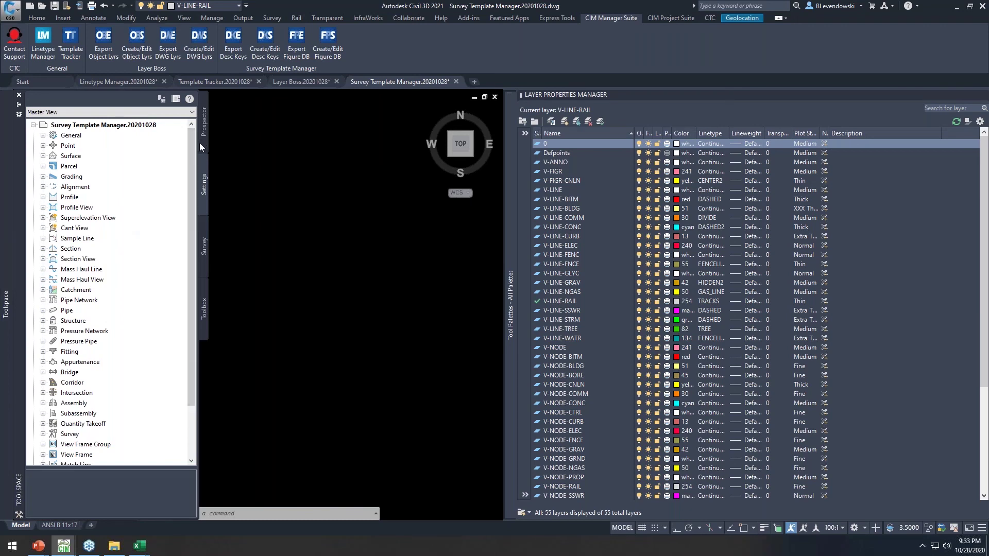
double_click(69, 146)
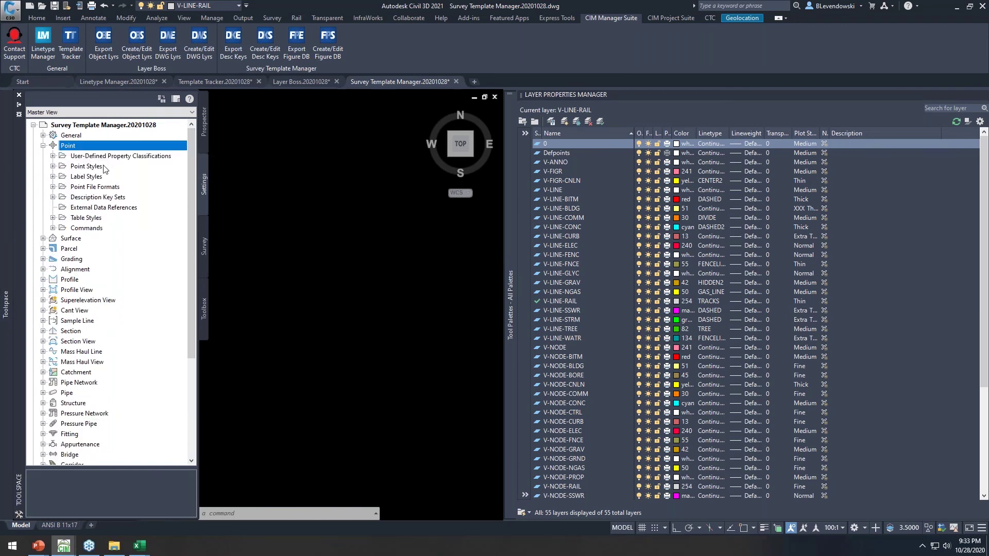
double_click(106, 196)
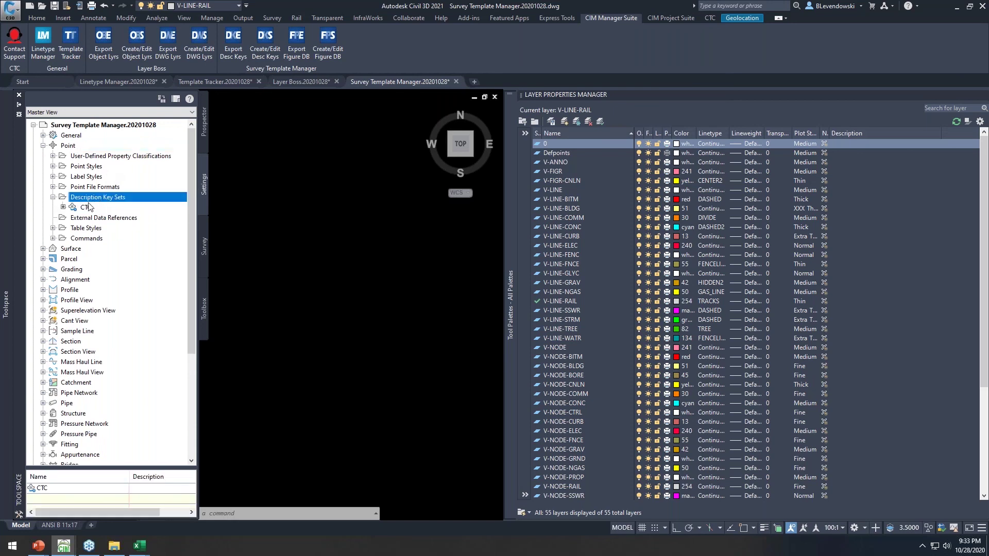
click(85, 208)
right_click(85, 208)
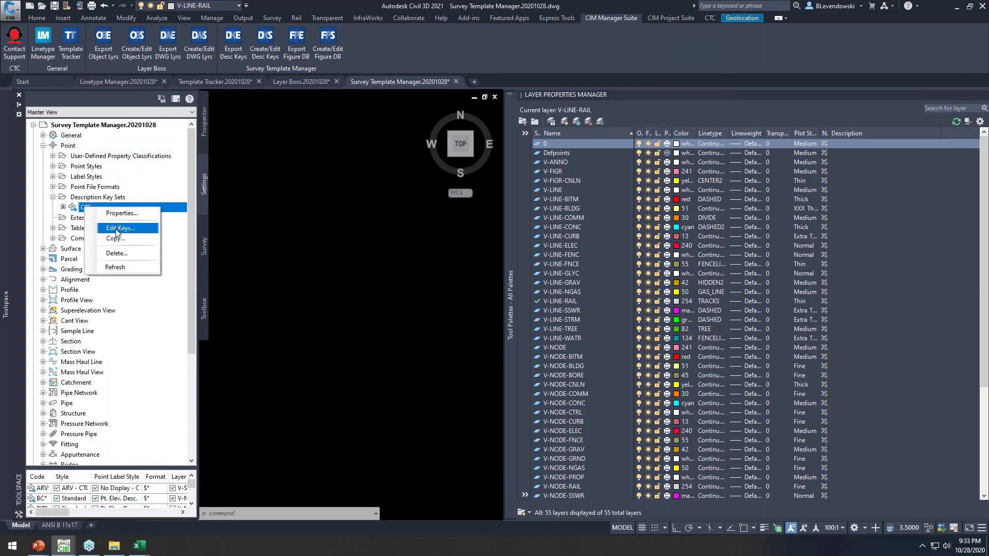
click(121, 228)
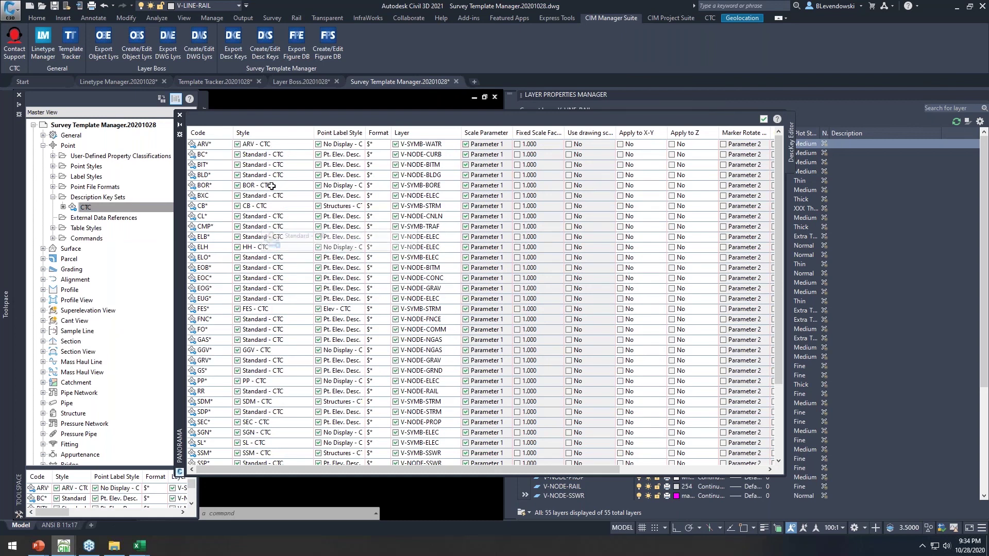
click(214, 152)
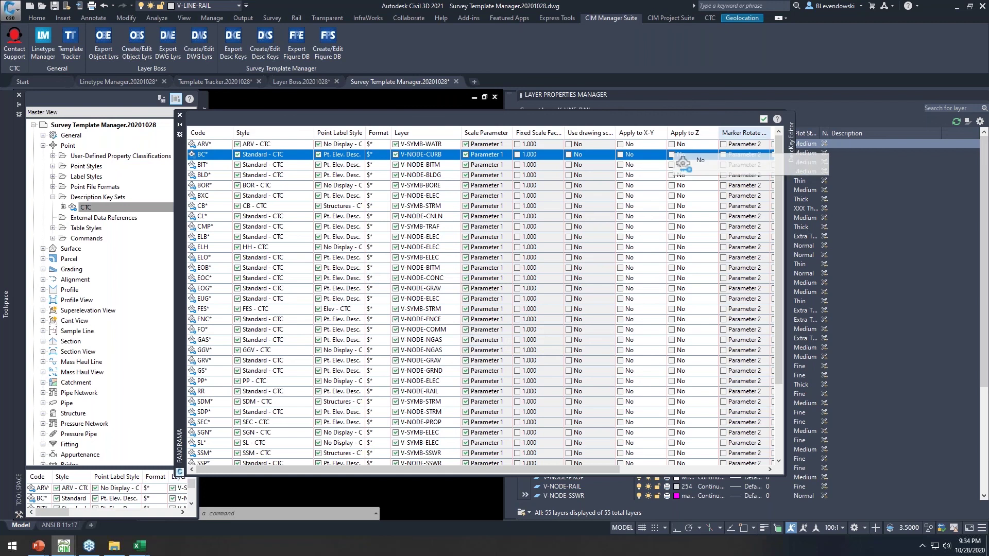
click(764, 119)
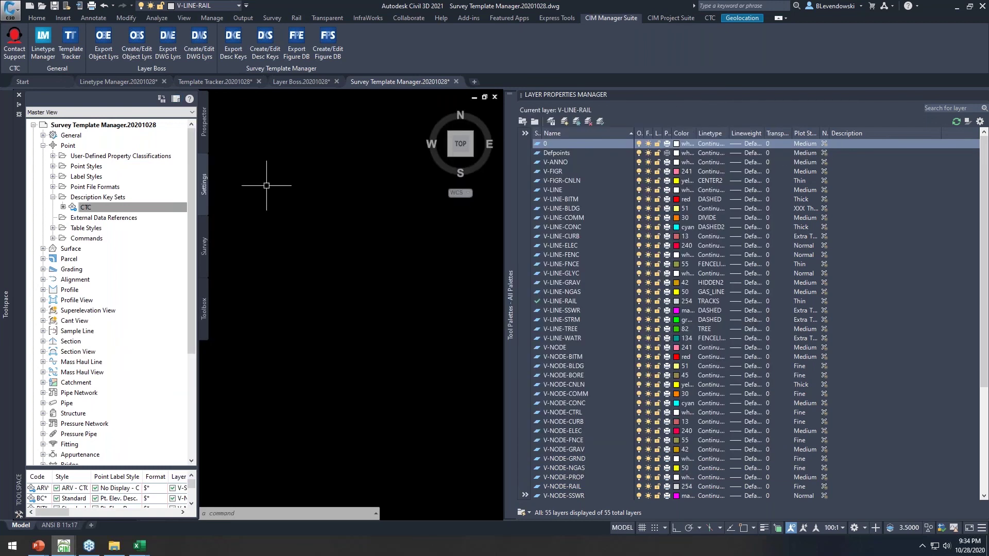
Export the CTC description key set to CTC.xlsx in the CTC CET Demos folder and open the file.
click(241, 51)
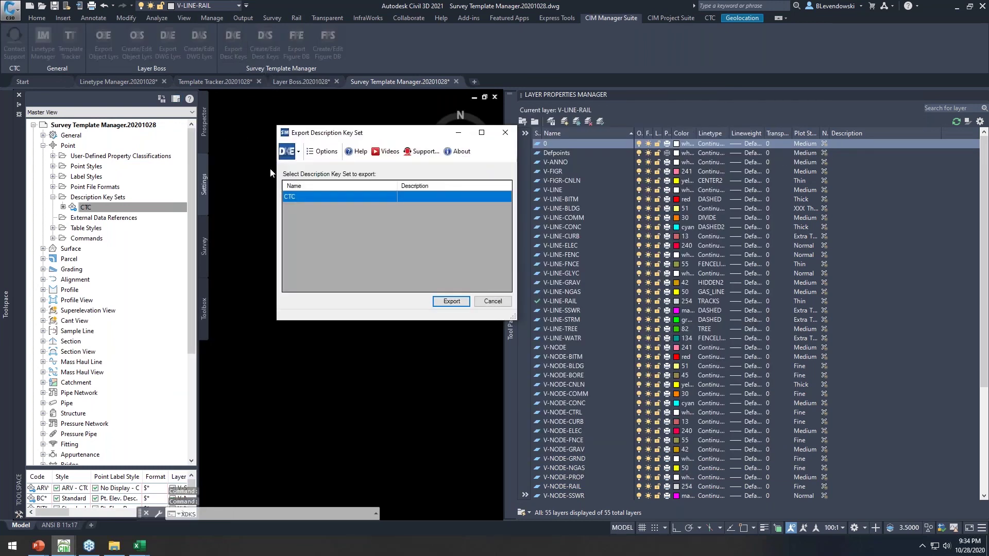
click(452, 300)
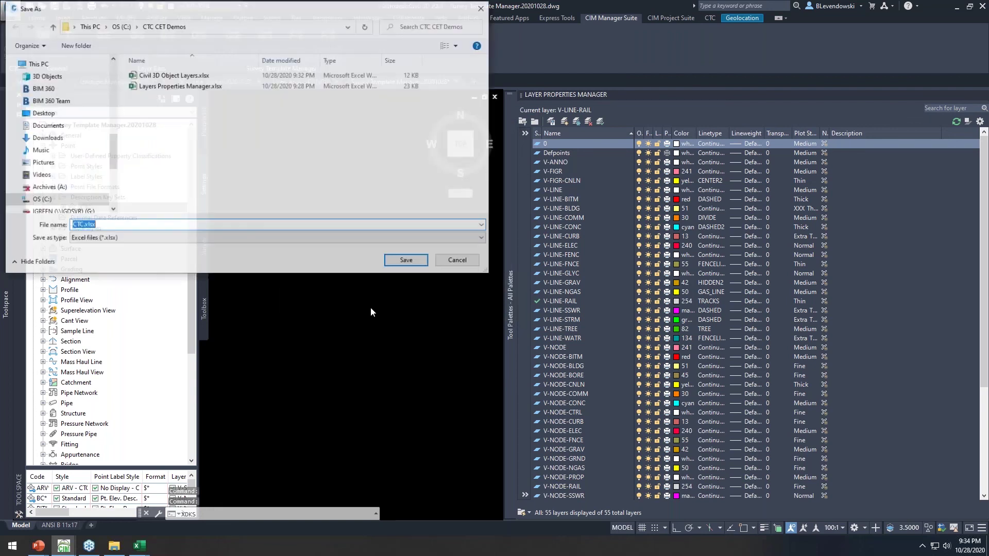
click(395, 263)
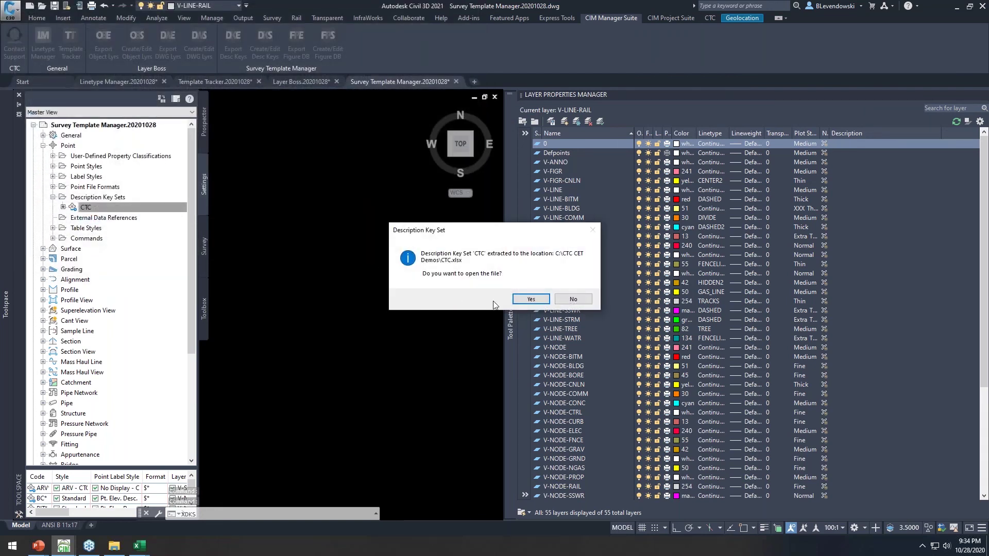
click(530, 299)
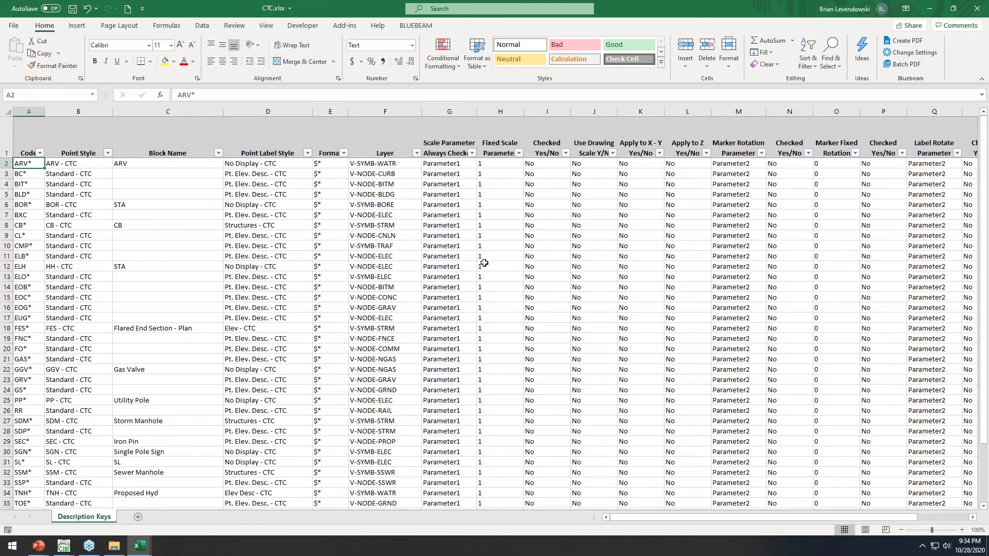
Review the point label style and layer choices available for the EOG* key without changing them.
click(283, 307)
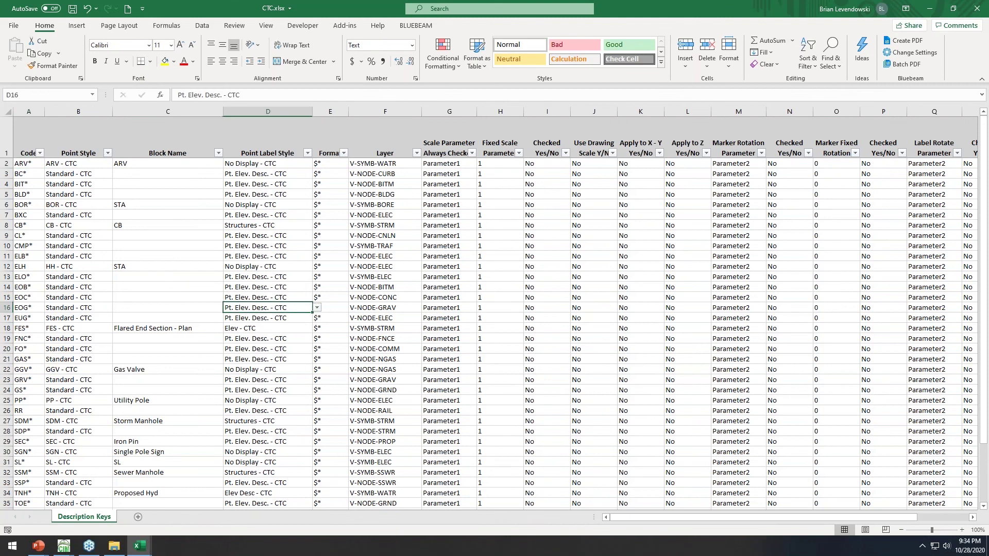
click(318, 308)
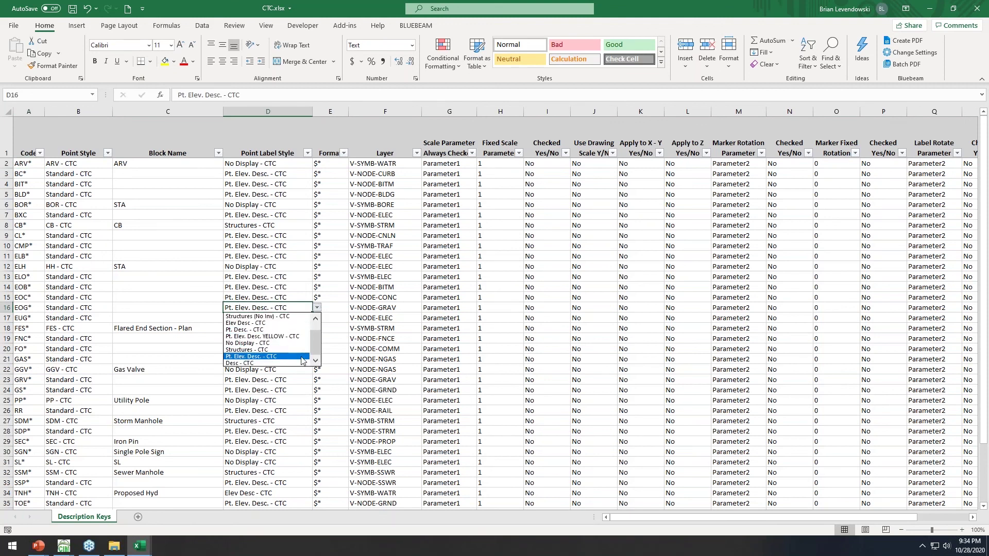
key(Escape)
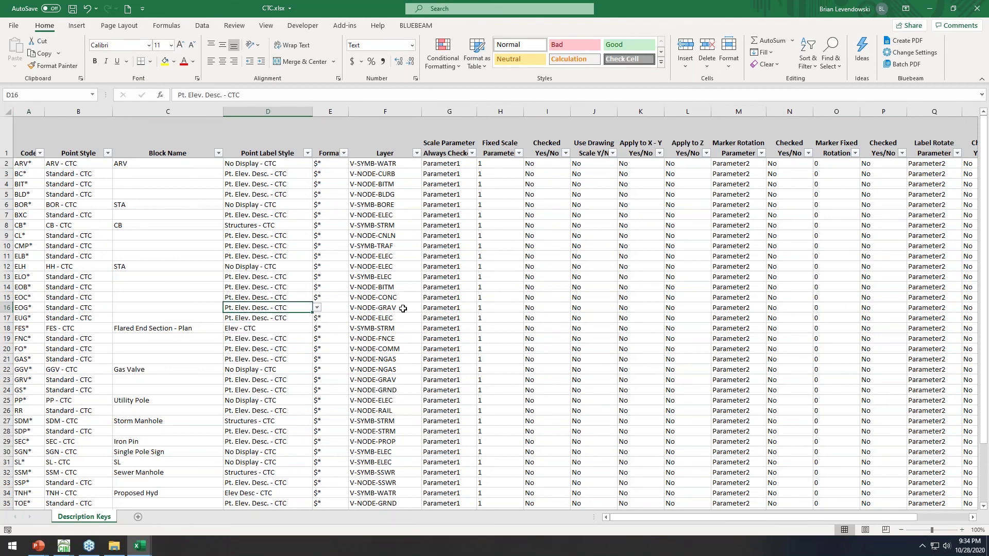
click(403, 308)
click(426, 307)
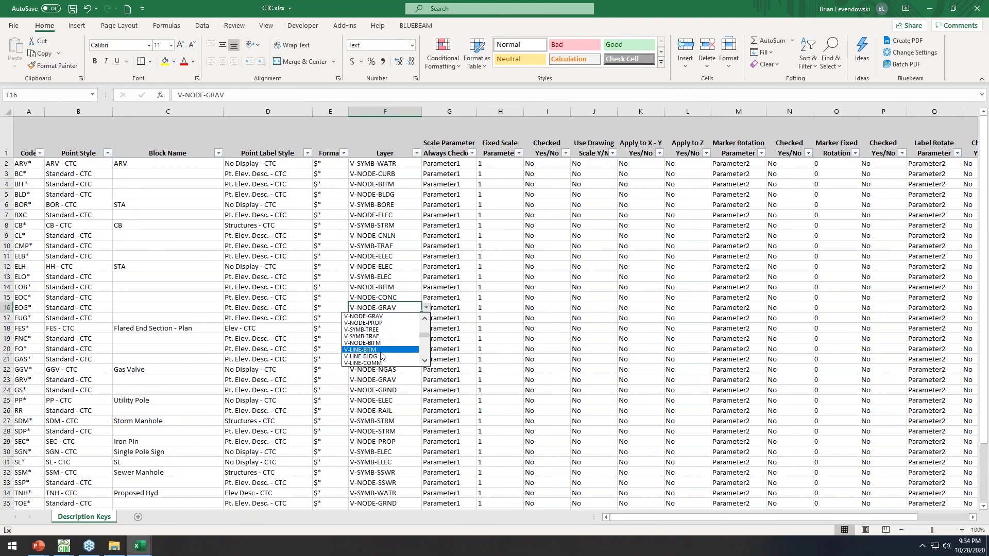
key(Escape)
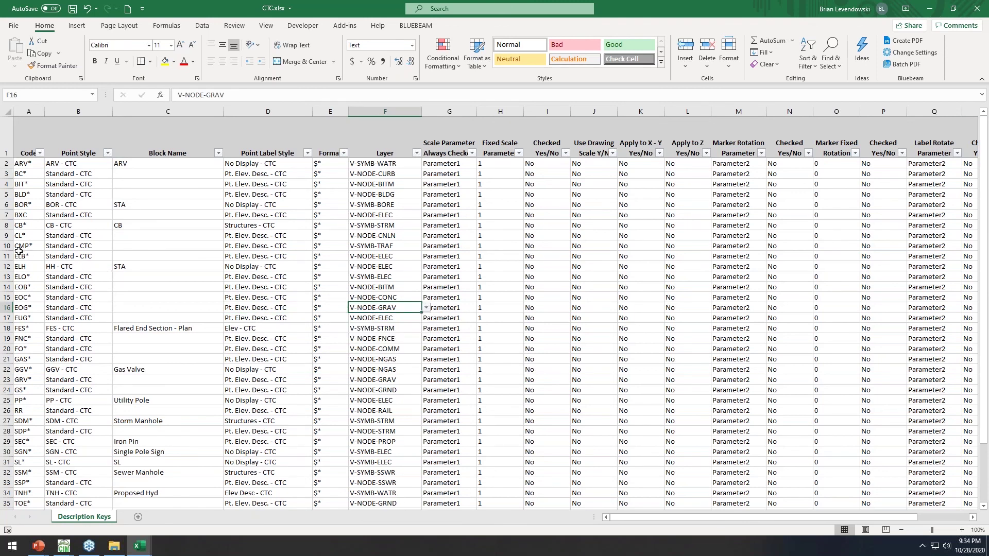
Delete the rows for the CMP*, ELB*, ELH, ELO* and EOB* codes from the Description Keys sheet.
drag(8, 246, 8, 289)
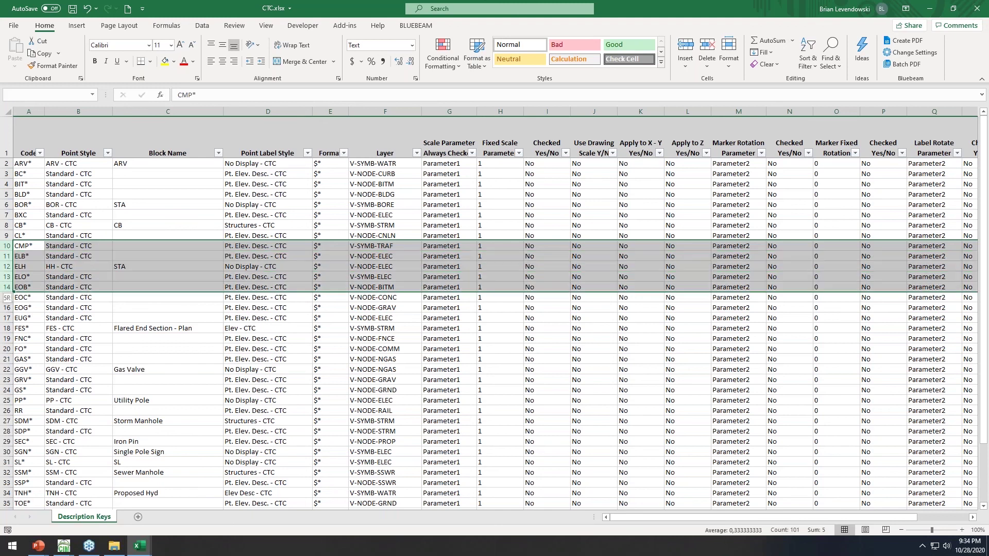
right_click(44, 269)
click(85, 363)
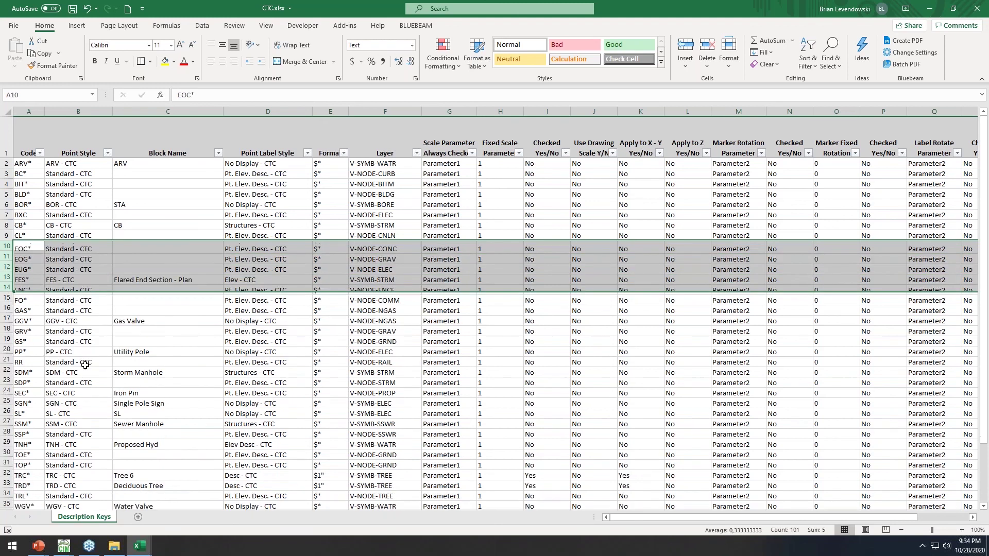
Insert a copy of the GRV* row directly below the original.
click(7, 328)
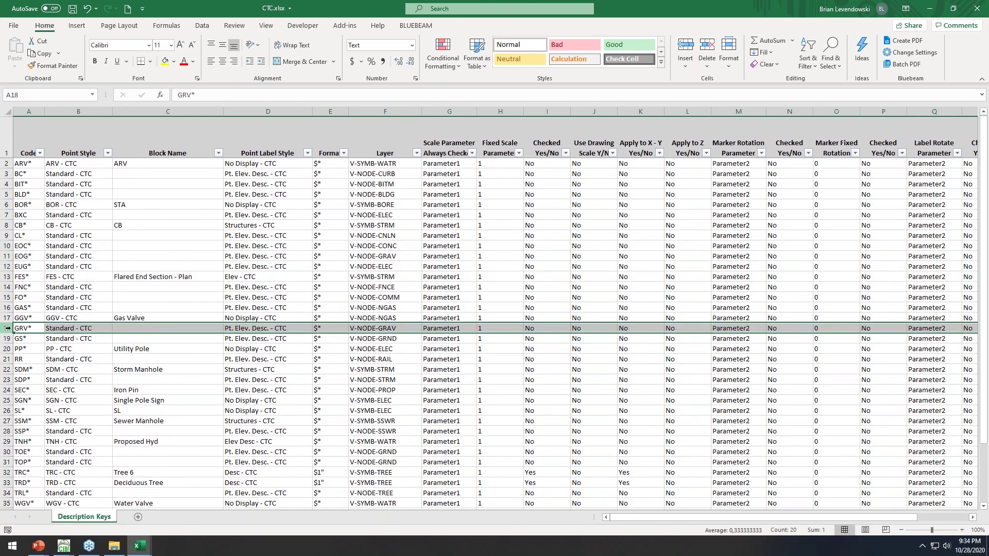
key(ctrl+c)
right_click(7, 339)
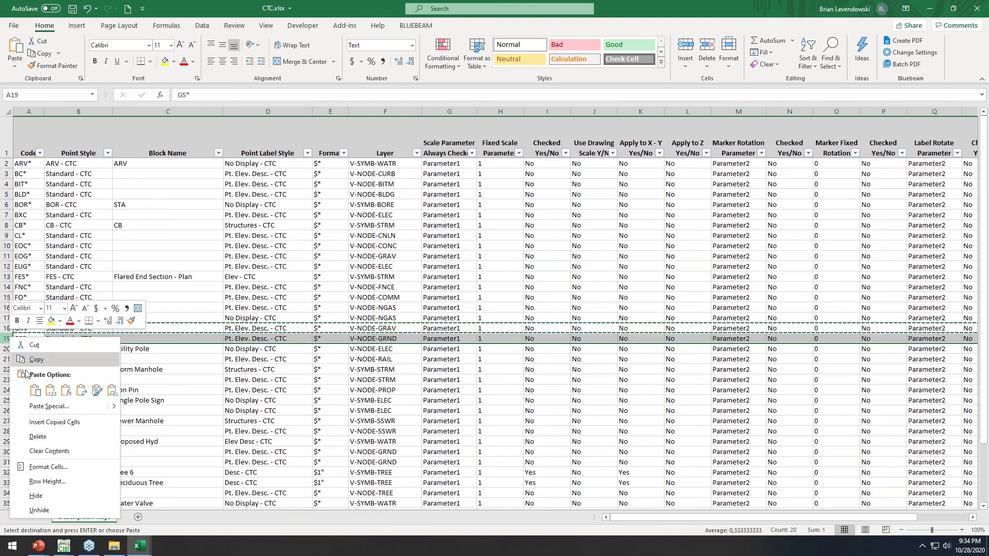
click(46, 422)
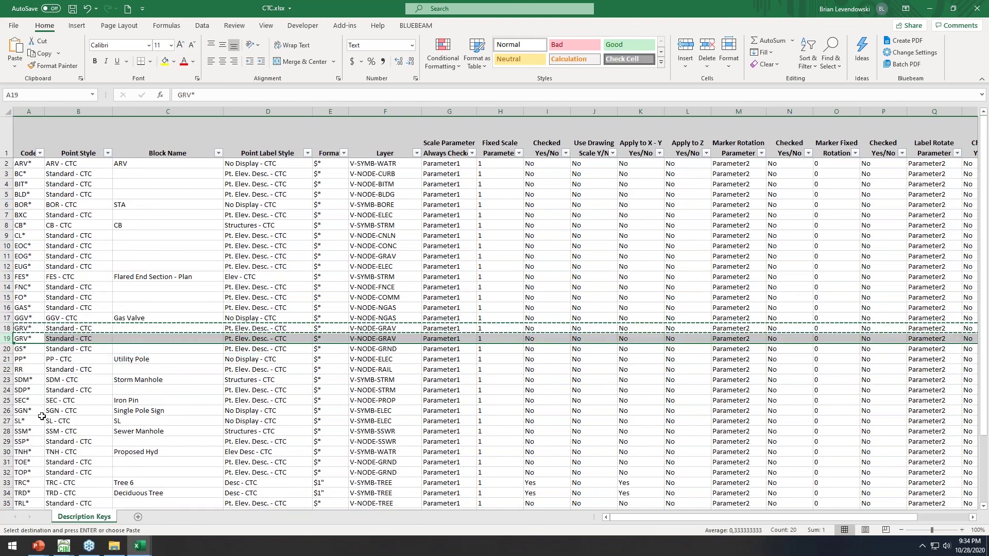
Set the code of the copied row to HYD*.
click(33, 339)
text(hyd)
key(BackSpace)
text(H)
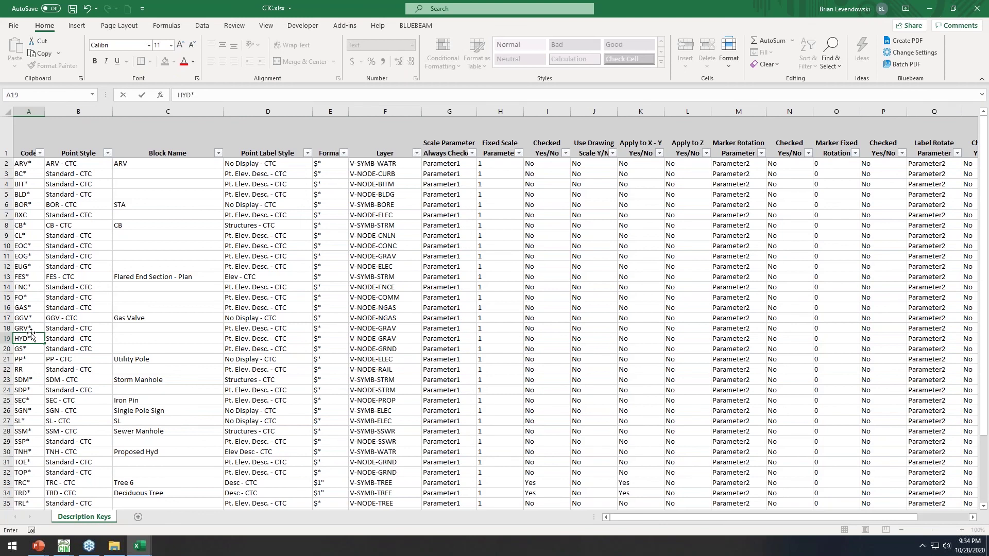
text(YD*)
key(Tab)
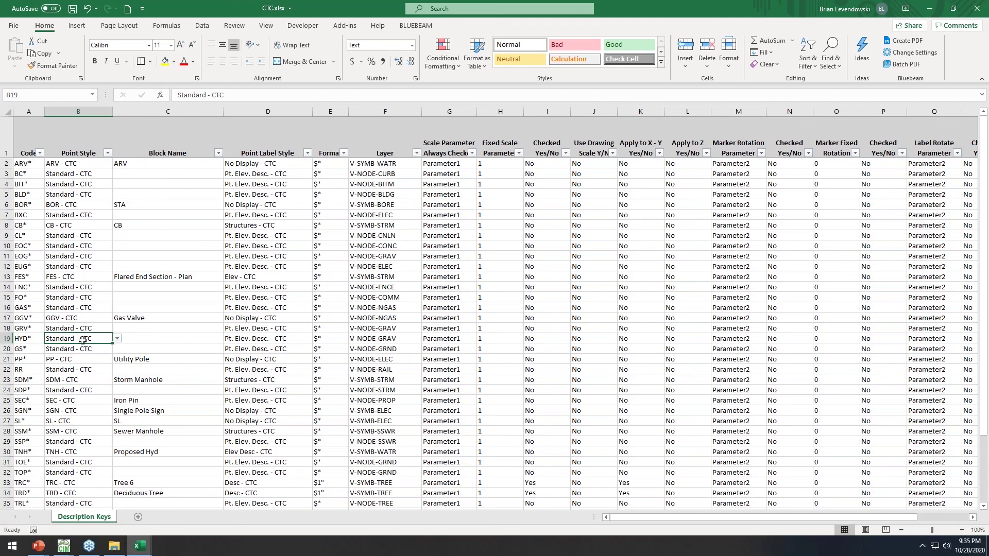
Set the HYD* key's point style to HYD - CTC and its block name to Proposed Hyd.
text(HYD)
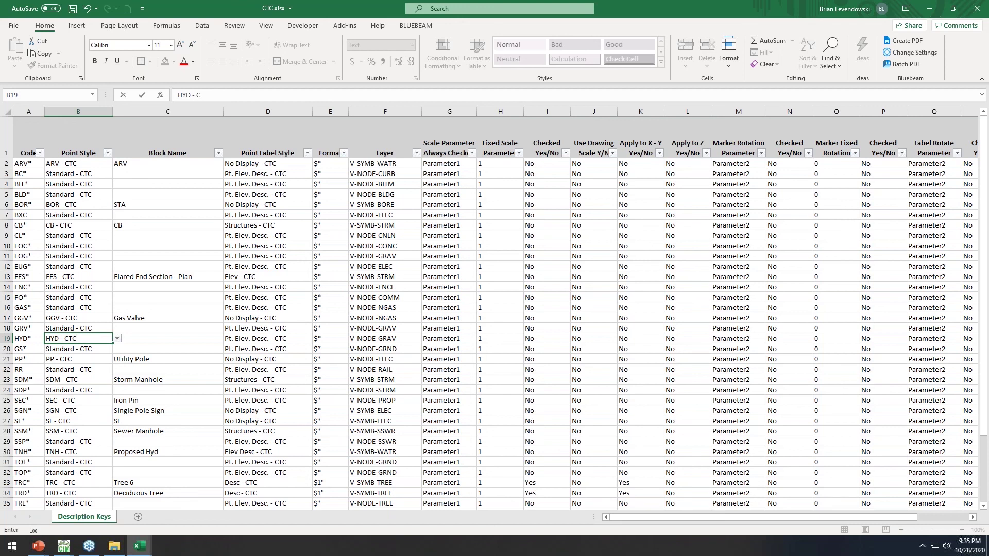
text(- CTC)
key(Tab)
key(Return)
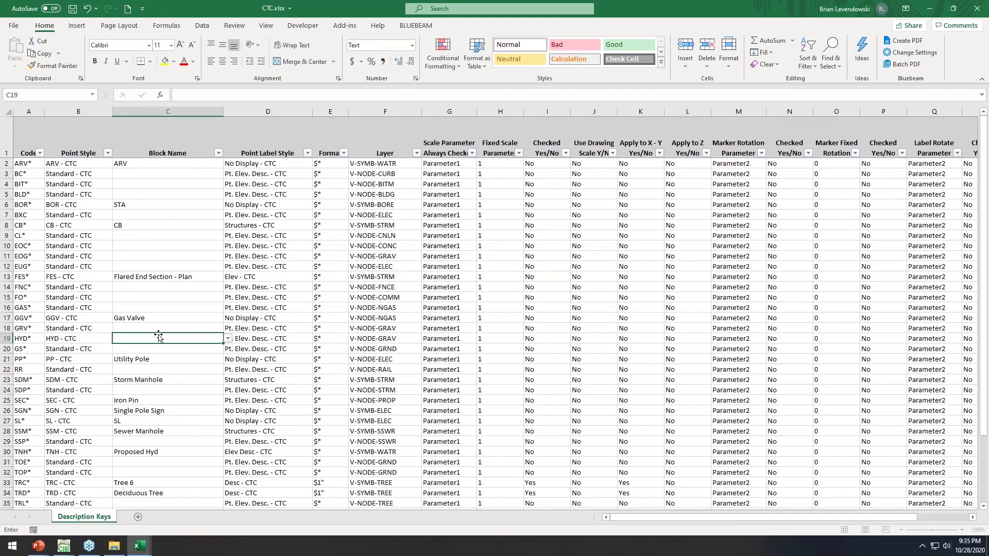
click(227, 339)
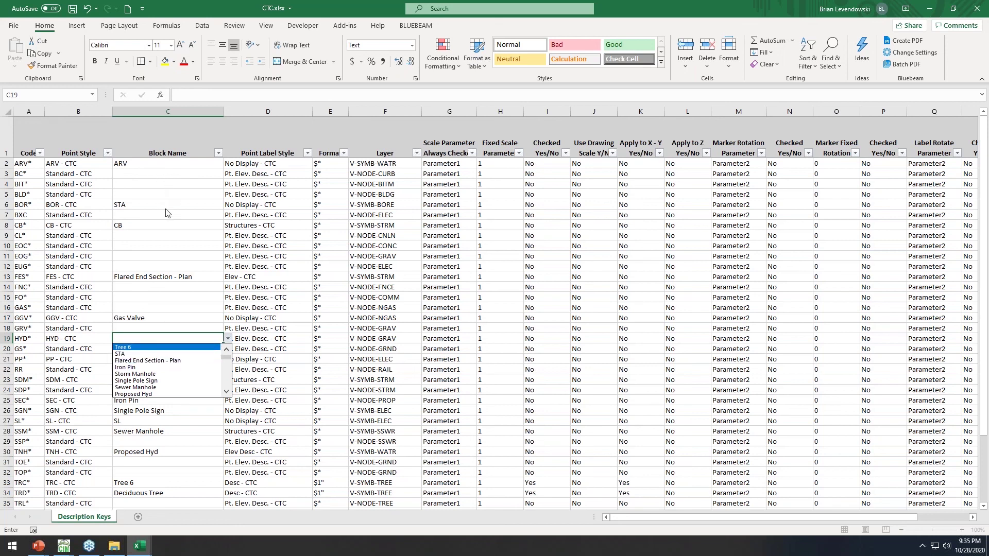
click(148, 395)
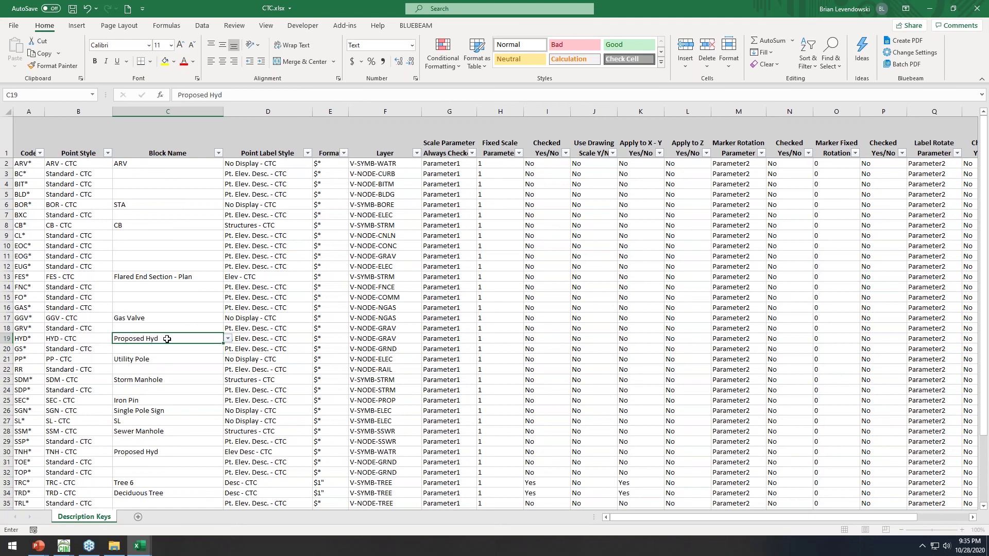
Set the HYD* key's point label style to No Display - CTC.
click(79, 340)
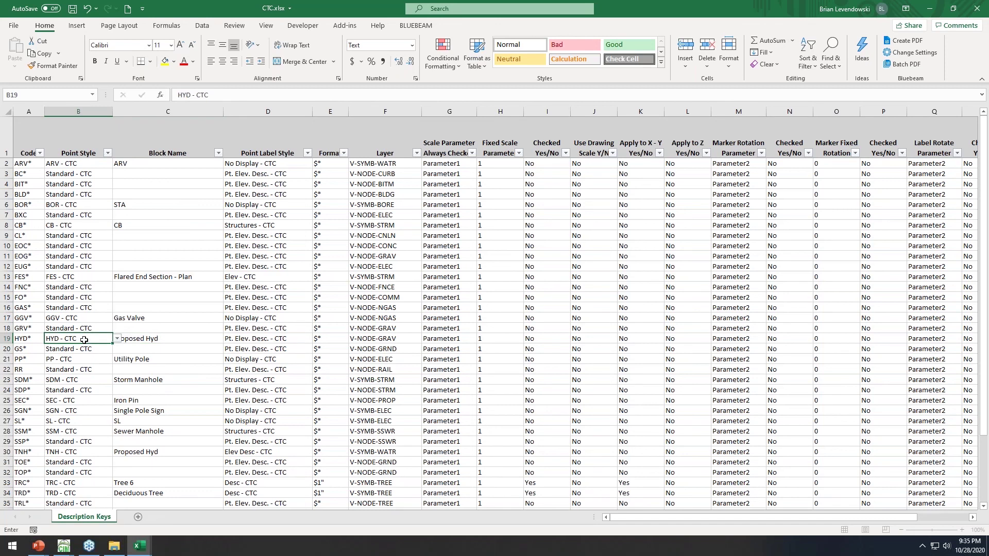
click(24, 340)
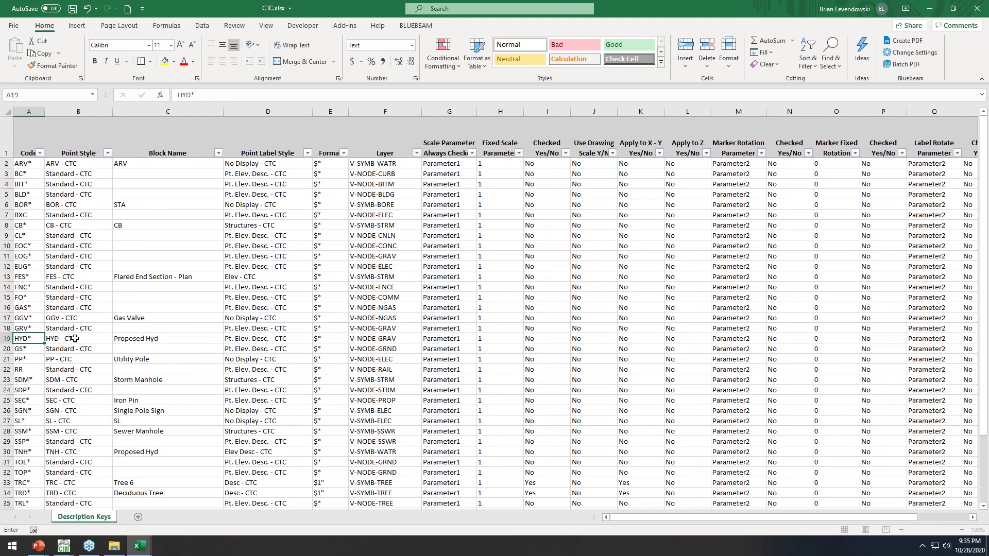
click(302, 338)
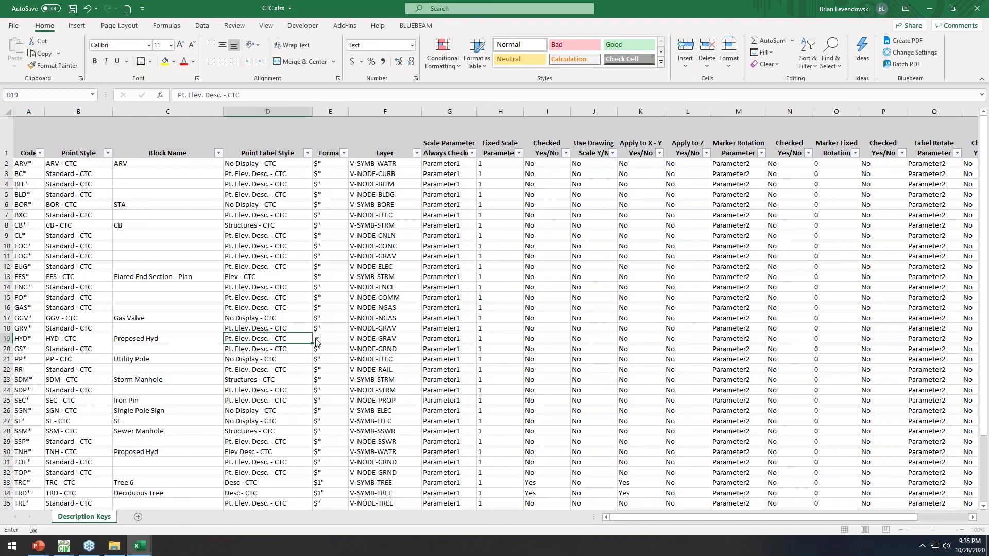
click(316, 340)
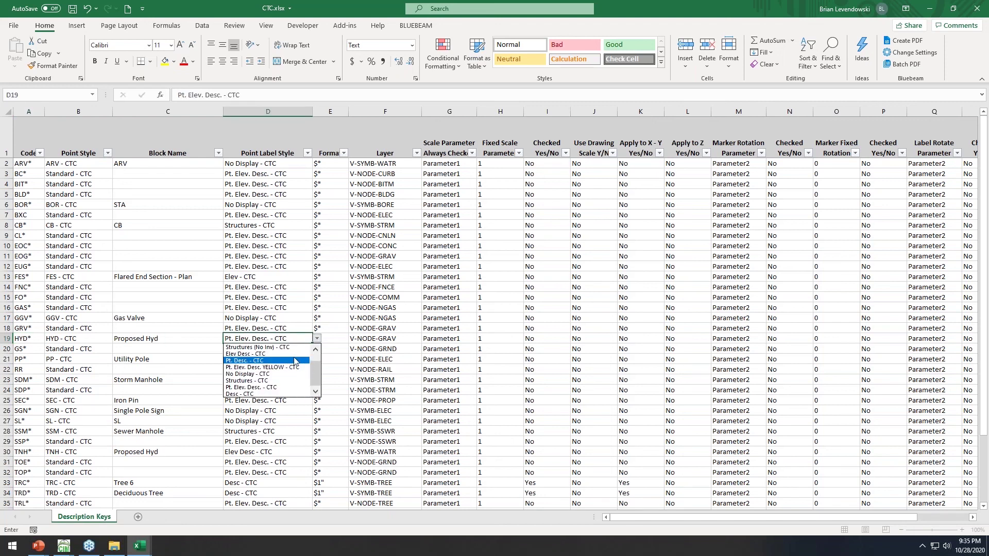
click(258, 374)
Set the HYD* key's layer to V-SYMB-WATR and save the workbook.
click(389, 340)
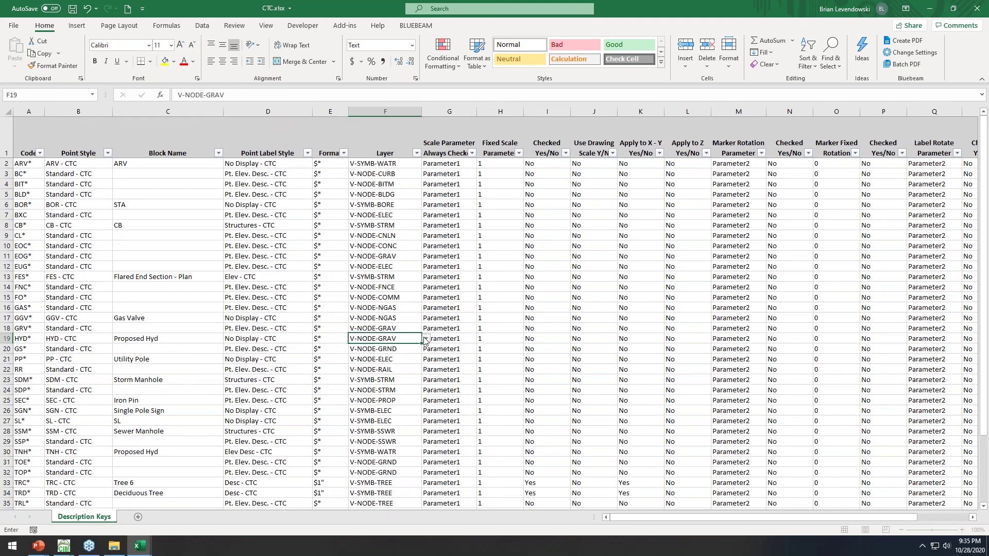
click(426, 339)
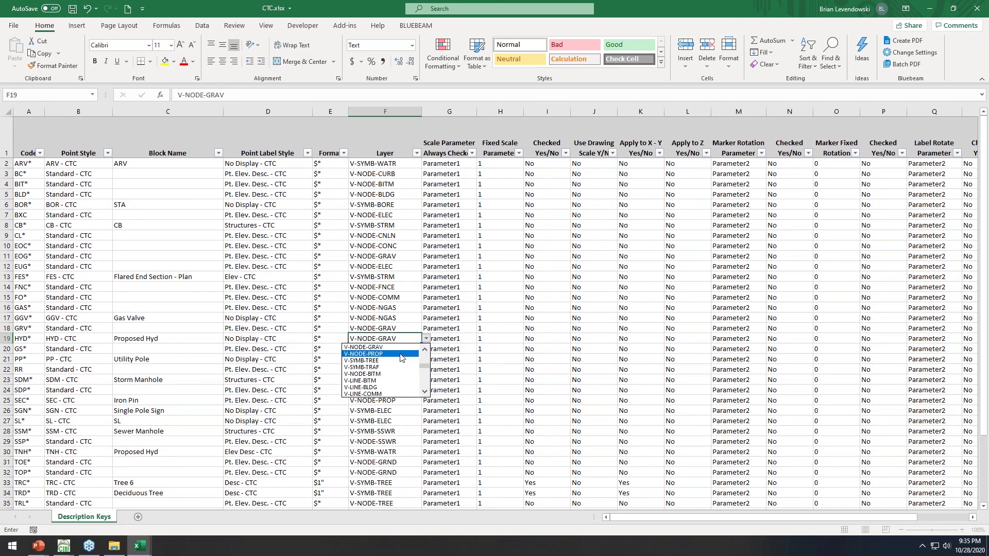
scroll(400, 361, up, 5)
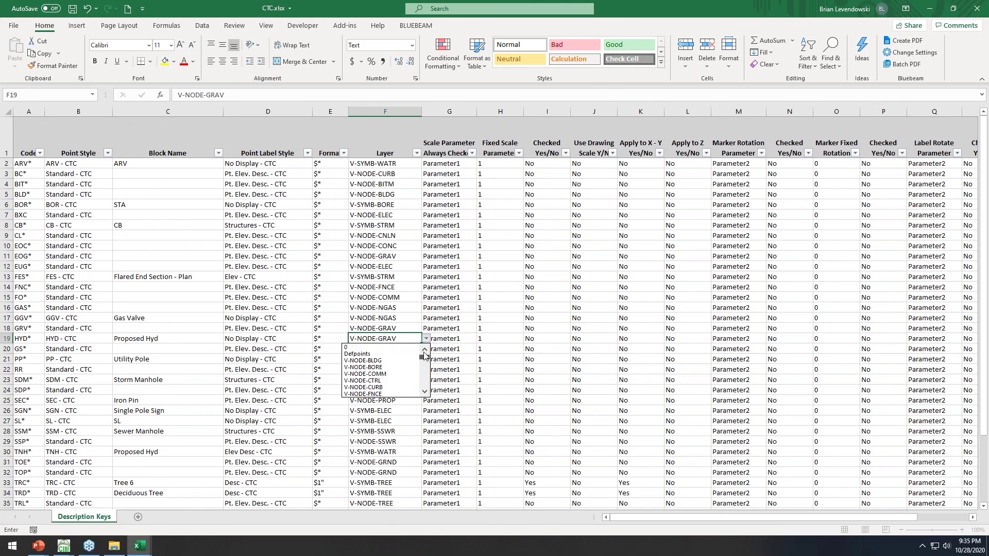
scroll(399, 379, down, 3)
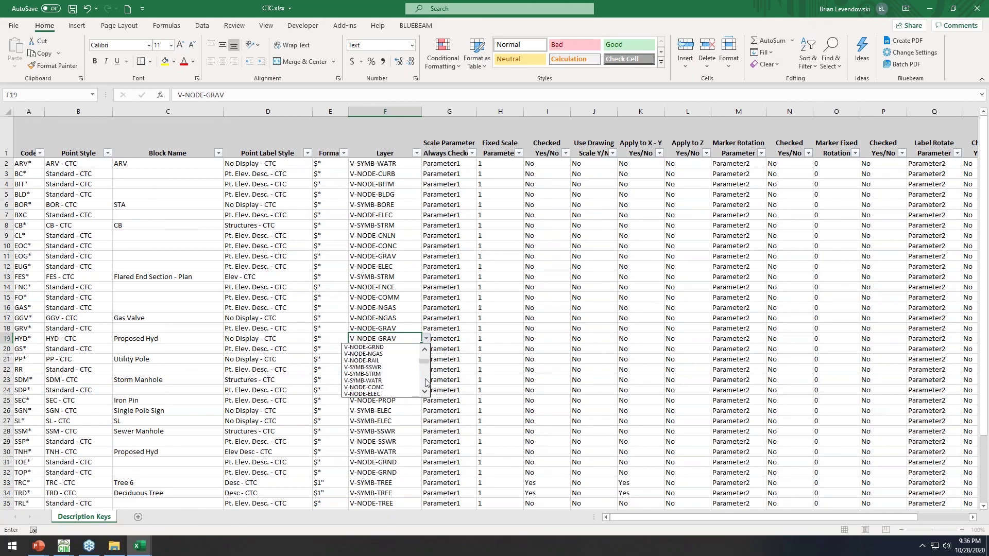
click(397, 380)
click(270, 389)
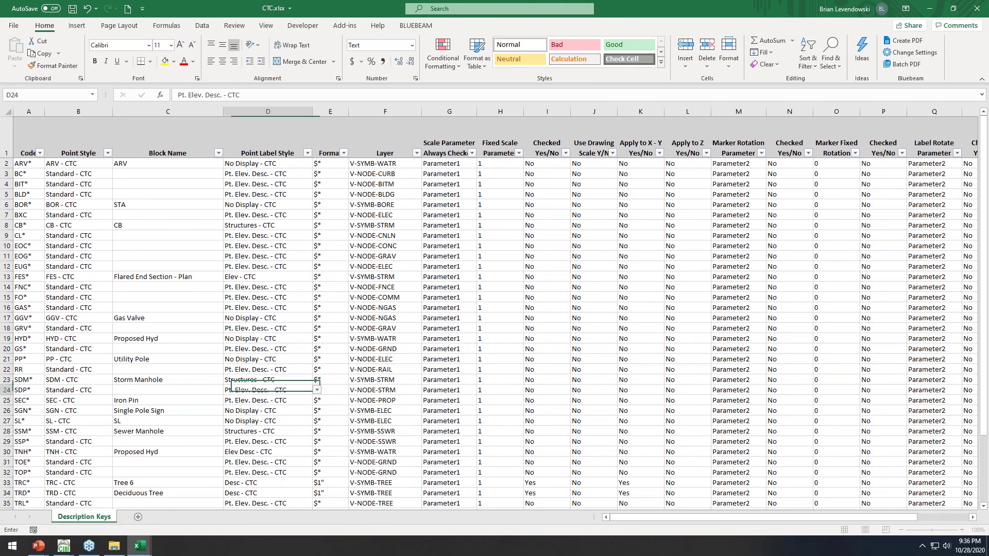
click(72, 9)
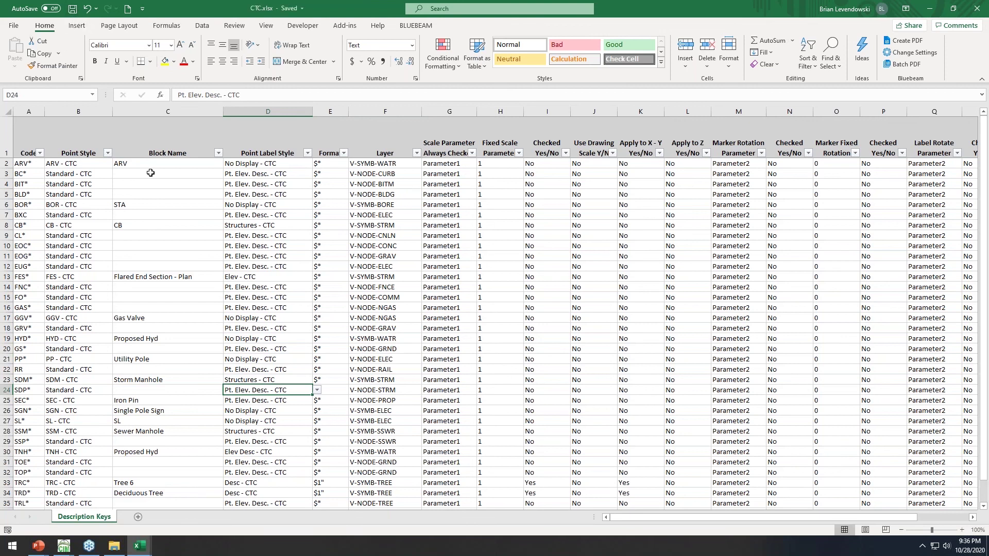
Switch to Civil 3D and load CTC.xlsx from the CTC CET Demos folder into the Create/Edit Description Key Set tool.
key(alt+Tab)
key(alt+Tab)
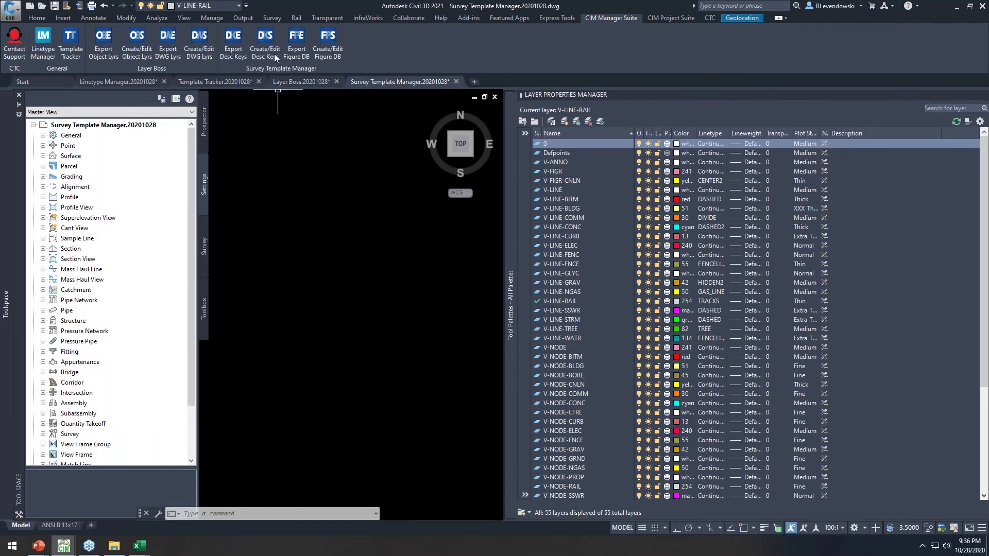
click(265, 43)
click(574, 217)
double_click(479, 270)
Sync the file with the CTC description key set, enable creating new point and label styles, and continue to the comparison.
click(426, 235)
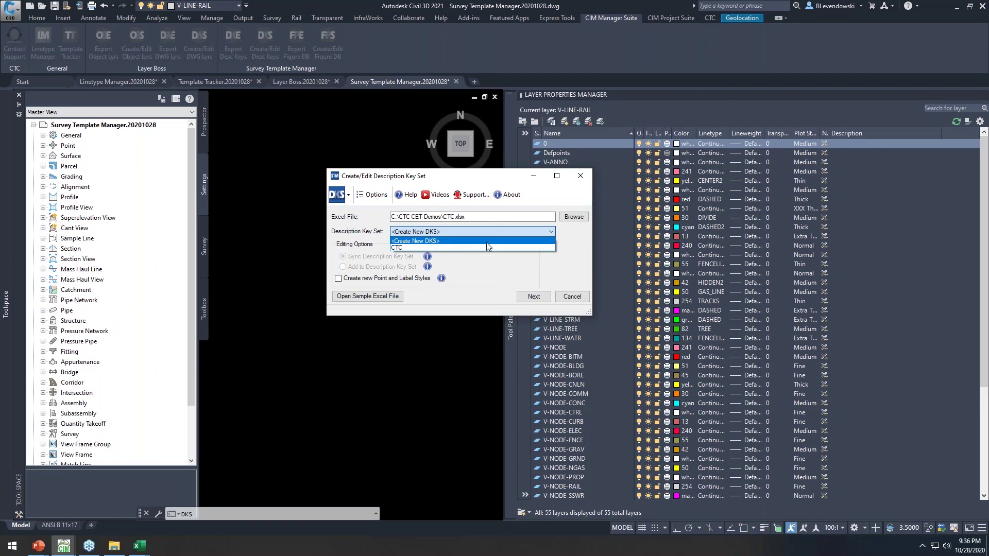
click(570, 246)
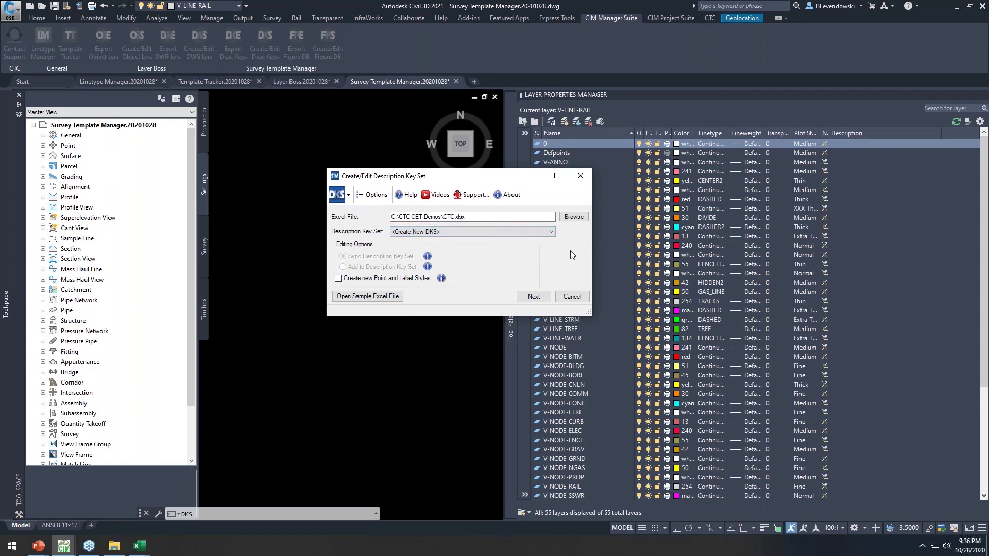
click(430, 232)
click(408, 249)
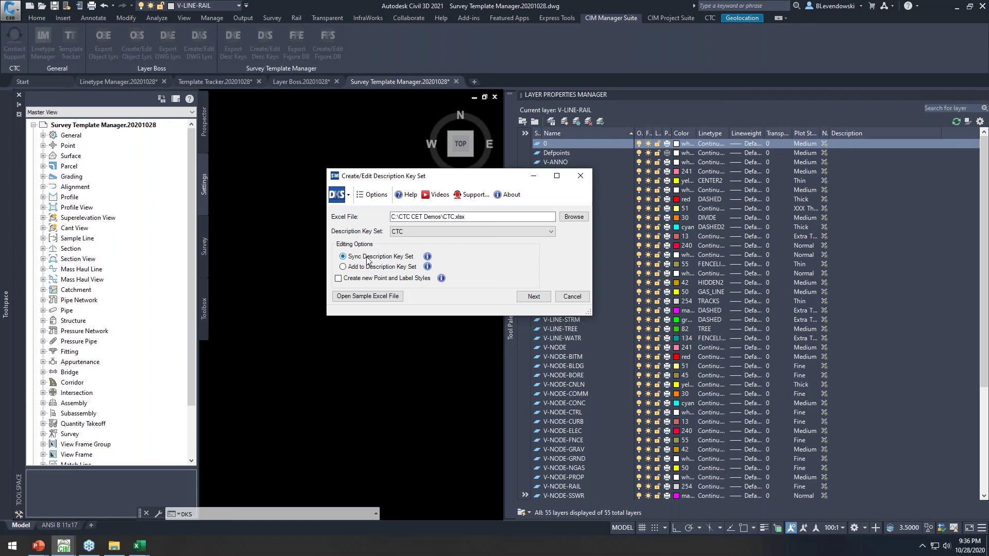
click(361, 279)
click(534, 298)
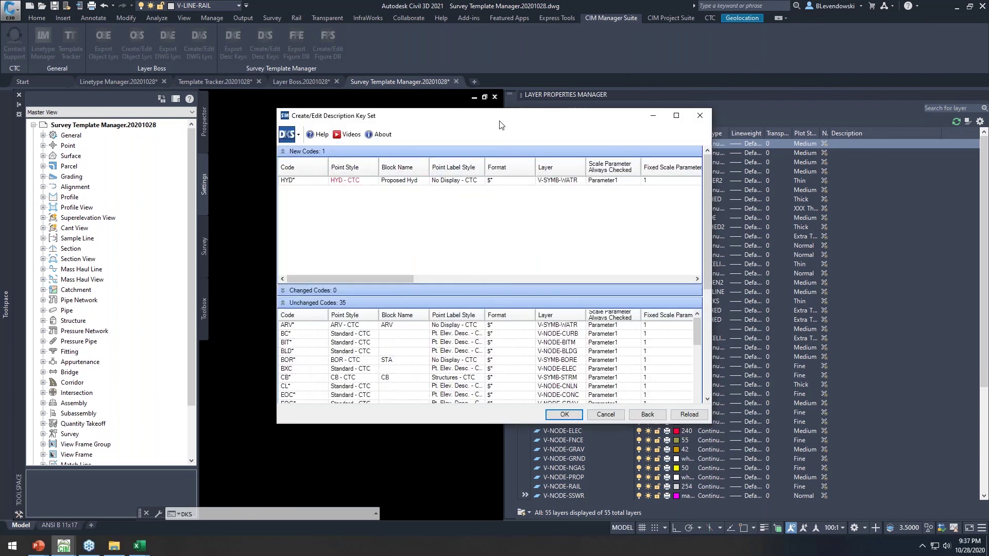
Review the new and deleted codes in the enlarged comparison and apply the changes to the CTC description key set.
drag(499, 118, 499, 1)
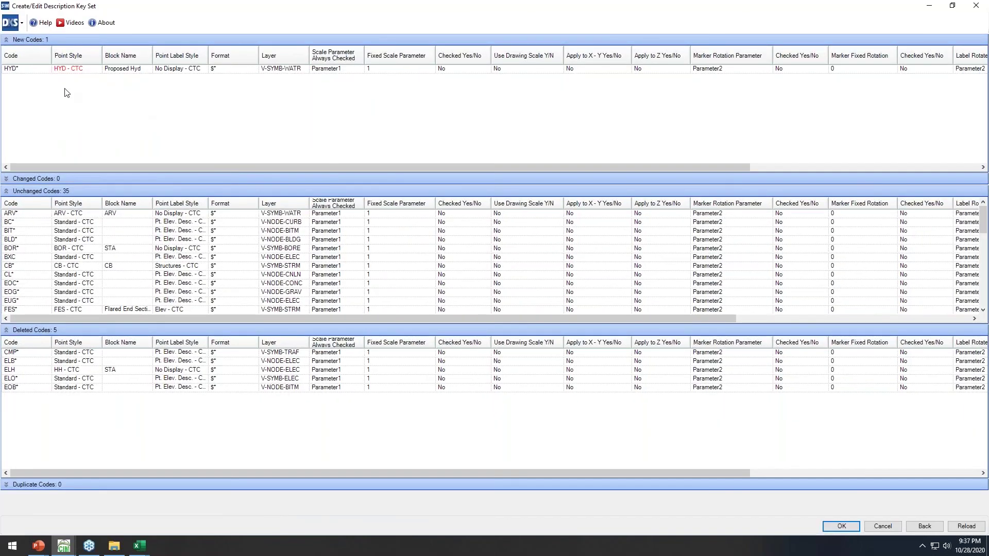
click(29, 69)
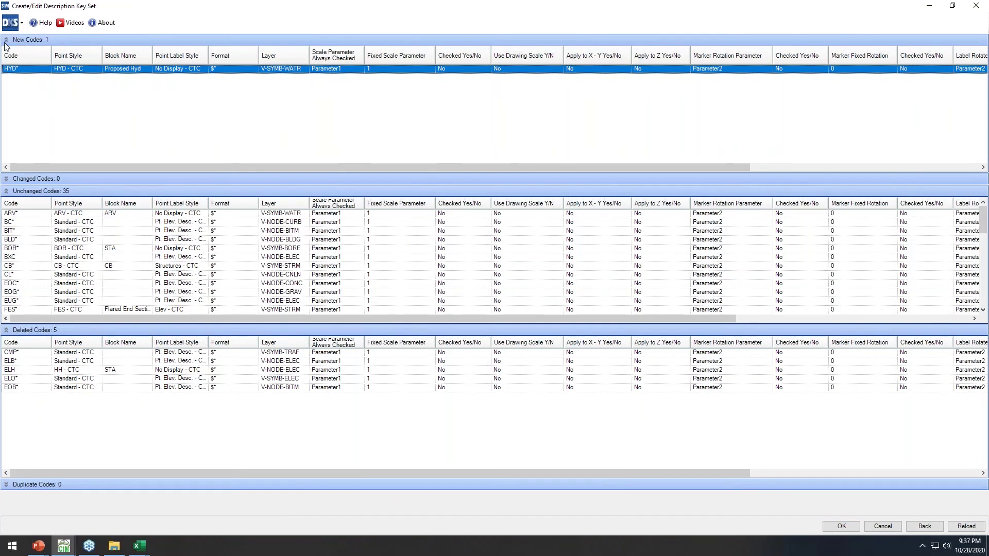
click(5, 40)
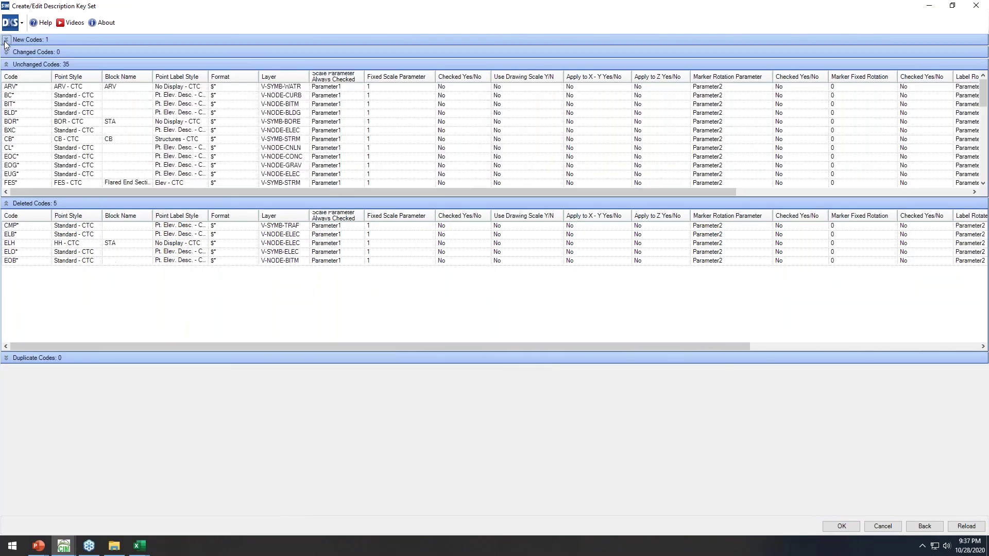
click(6, 203)
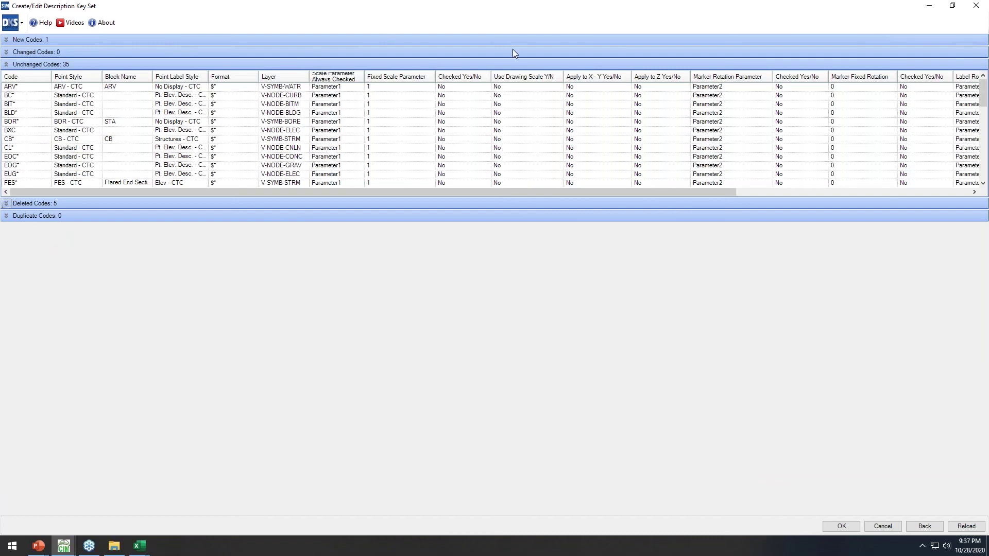
click(842, 527)
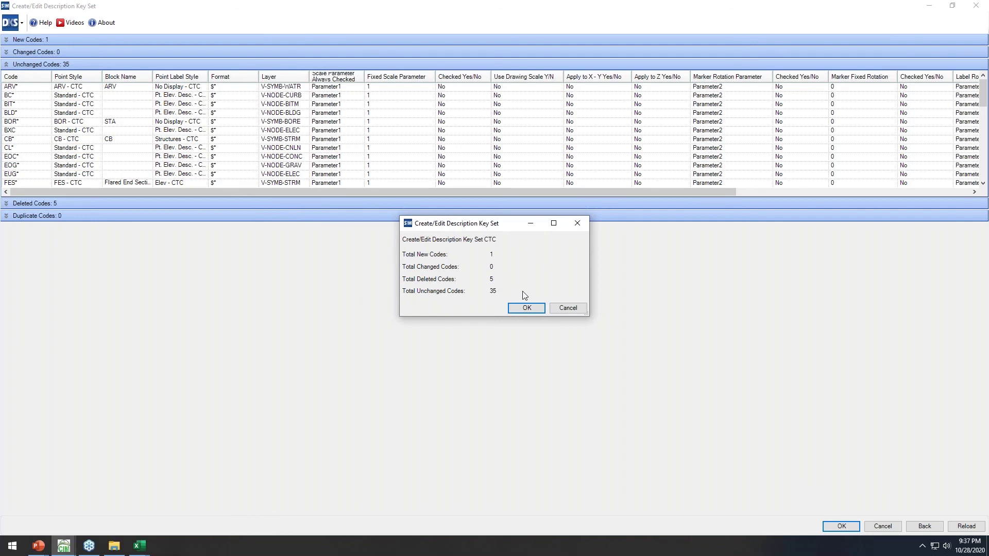
click(527, 308)
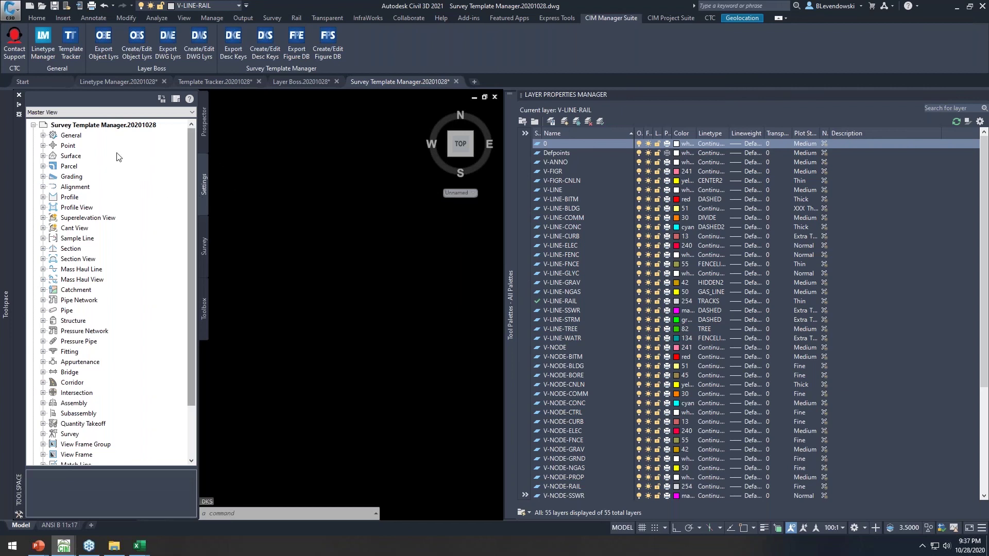
Open the keys of the CTC description key set and check the list for the added and deleted codes.
double_click(71, 147)
click(84, 200)
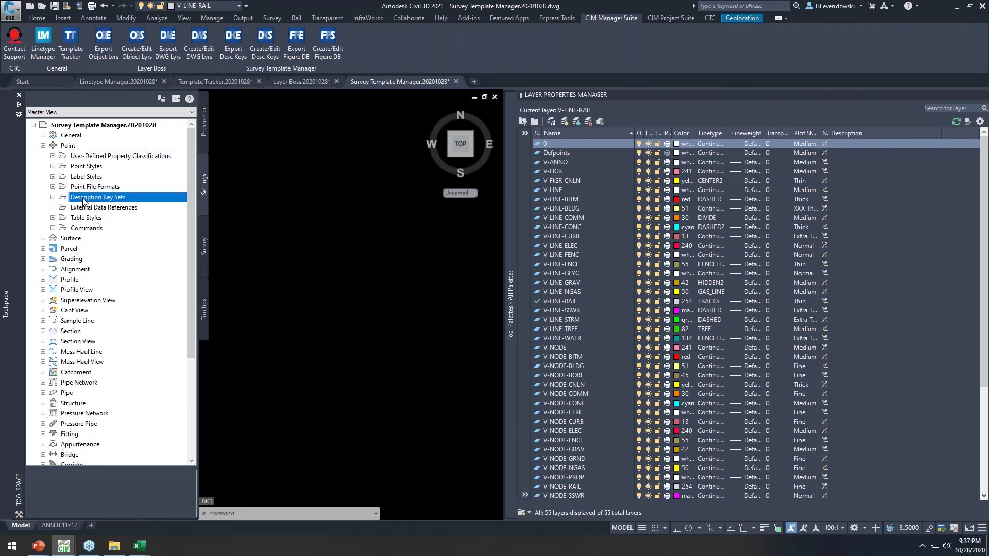
double_click(84, 200)
click(86, 207)
right_click(89, 208)
click(116, 229)
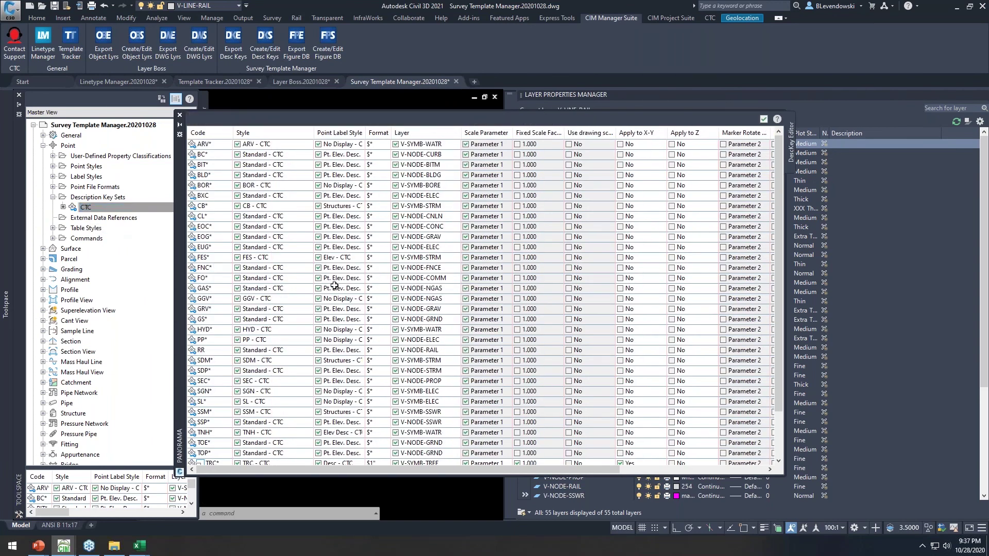
click(208, 237)
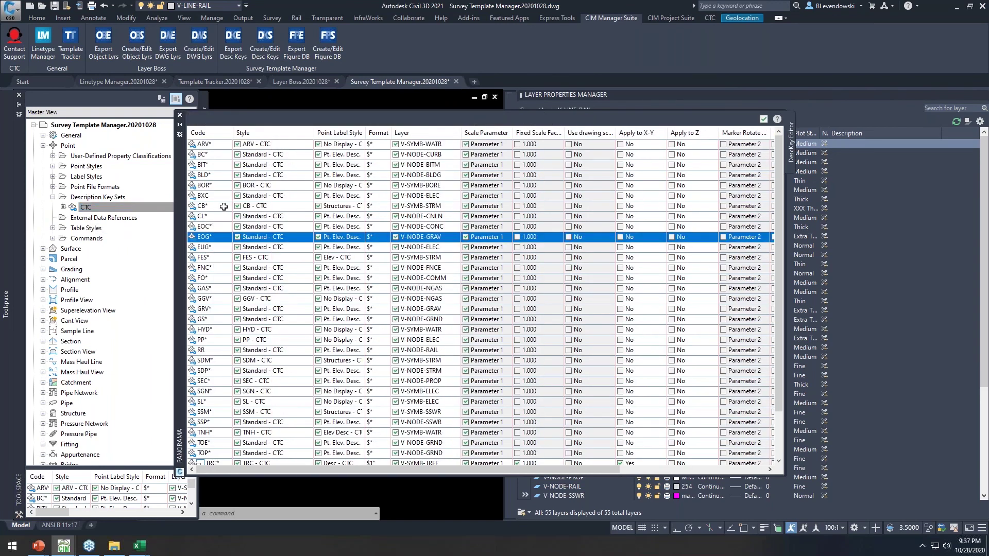
Inspect the marker block of the HYD* key's point style, cancel without changes, and close the description key editor.
click(216, 331)
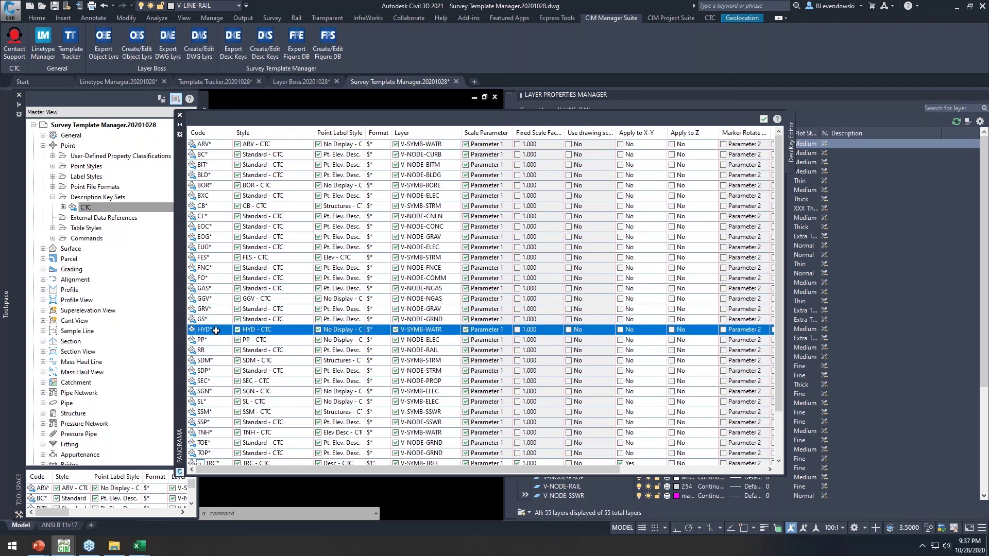
click(260, 330)
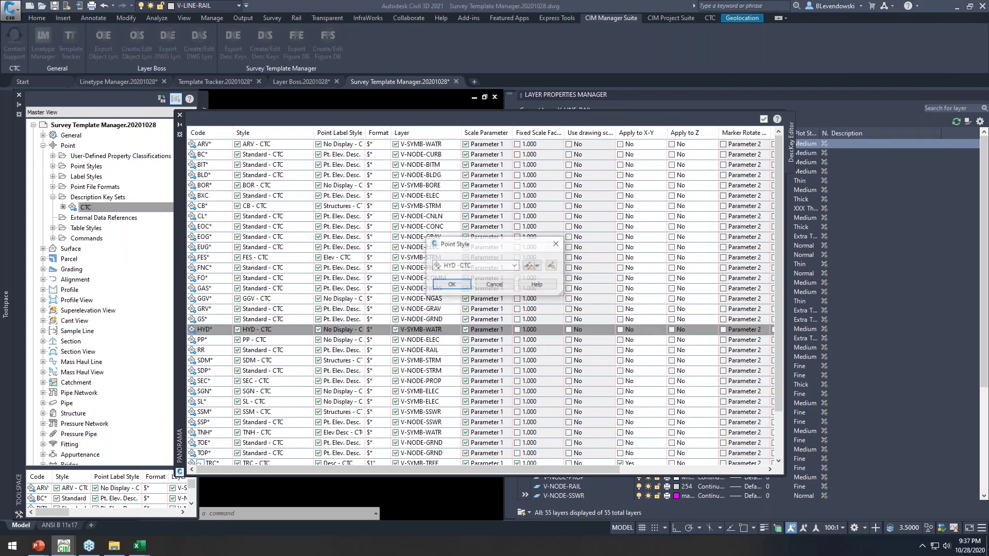
click(529, 265)
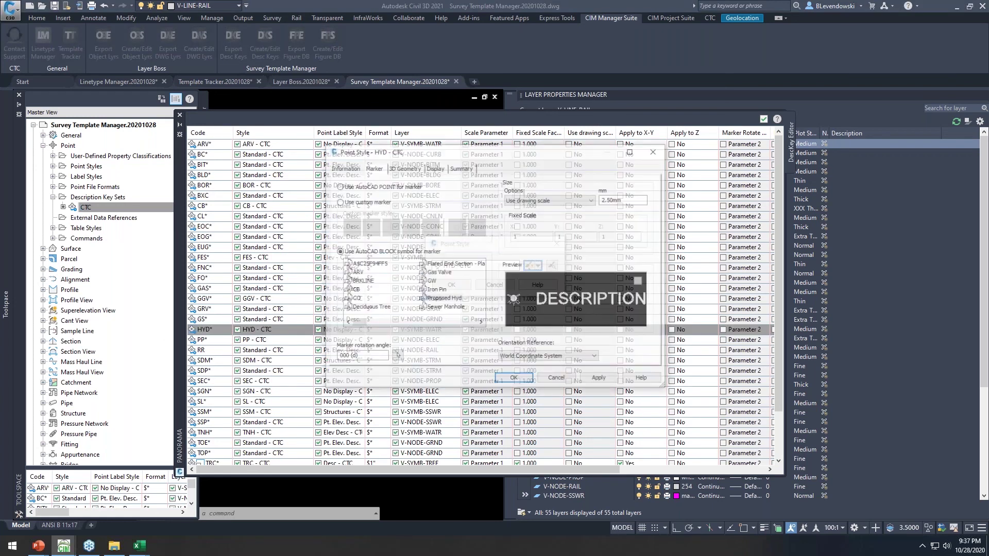
click(451, 303)
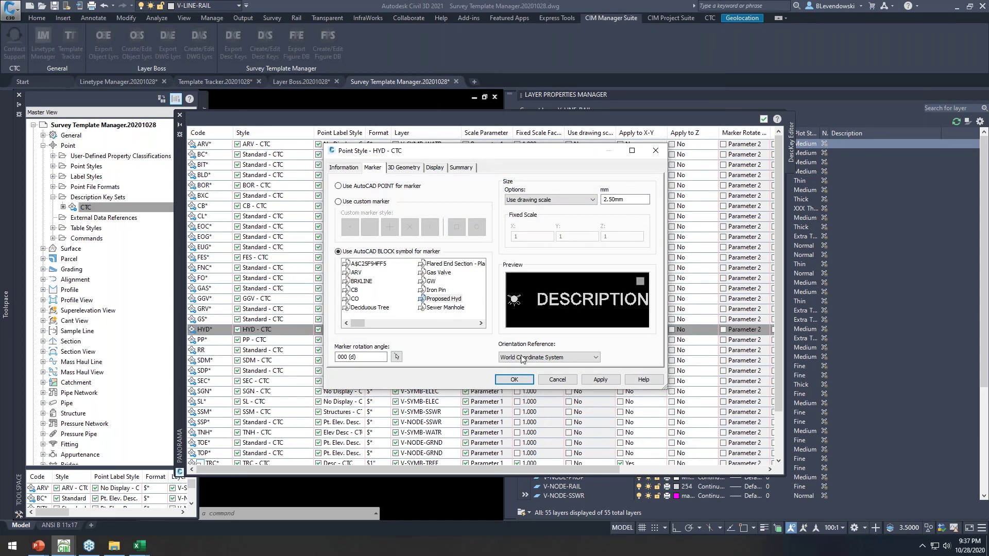
click(558, 380)
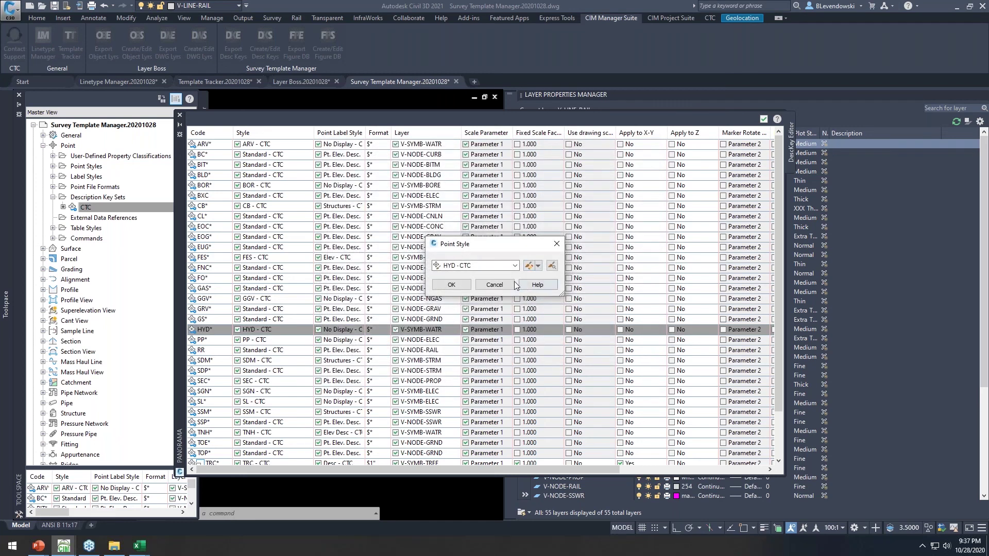
click(514, 284)
click(764, 119)
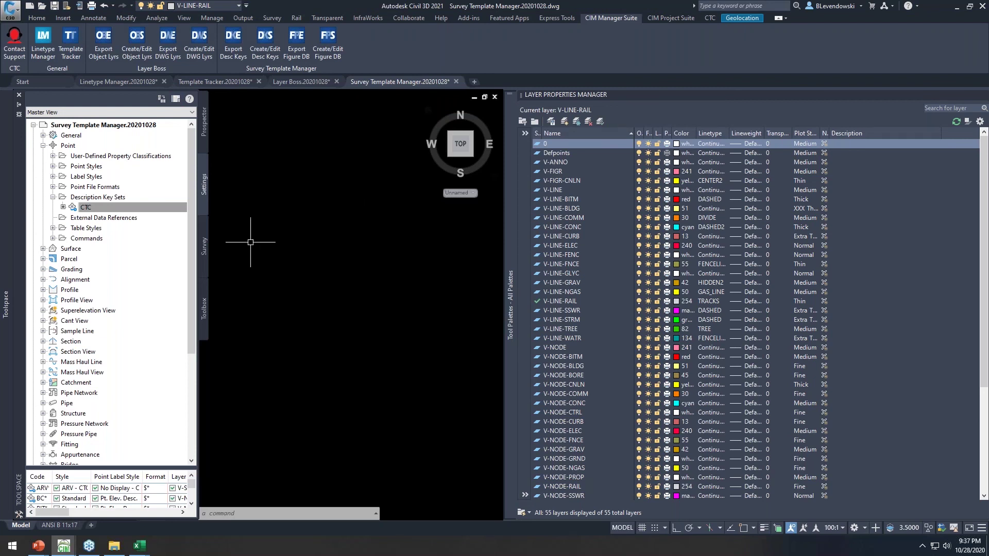
Open the CTC demo figure prefix database for management and examine its prefixes, layers and styles.
click(204, 247)
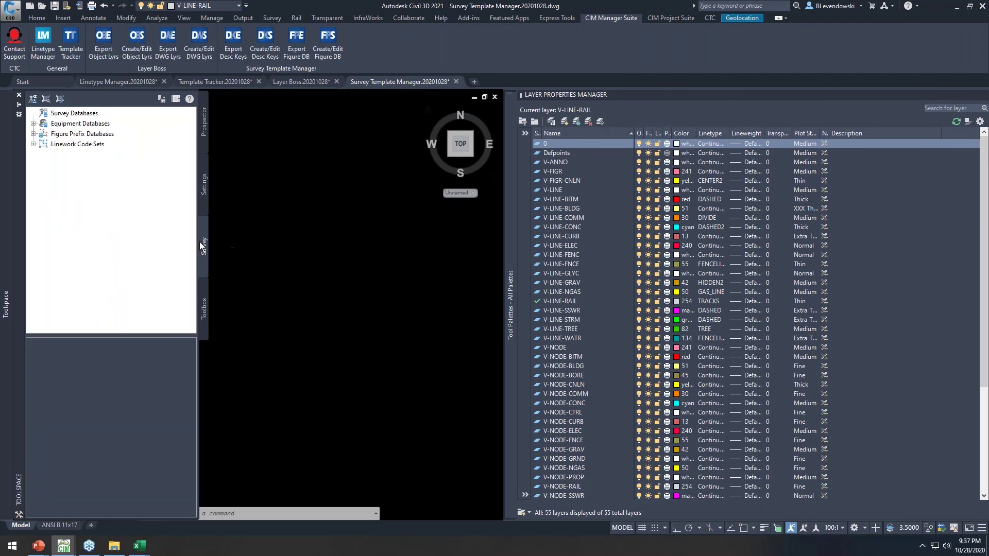
double_click(63, 135)
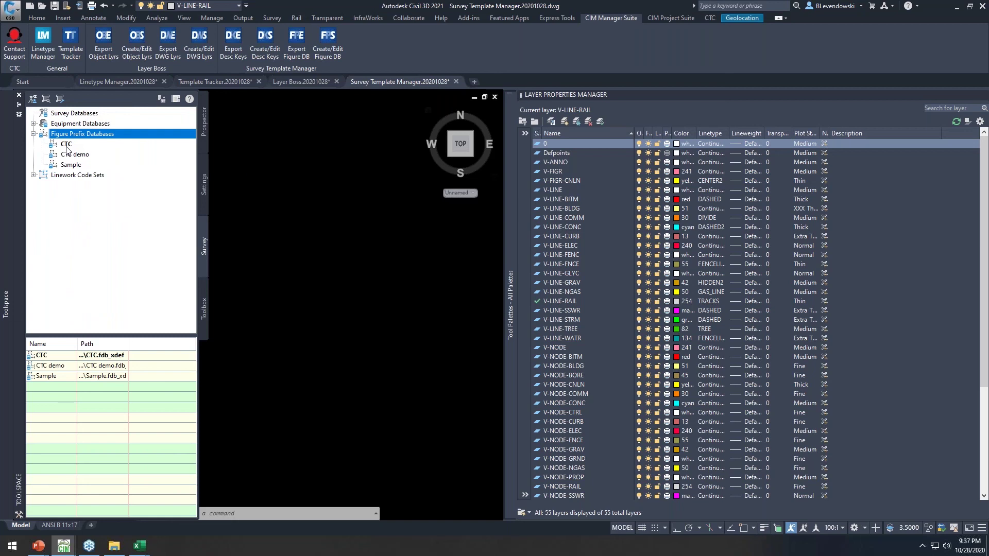
right_click(67, 155)
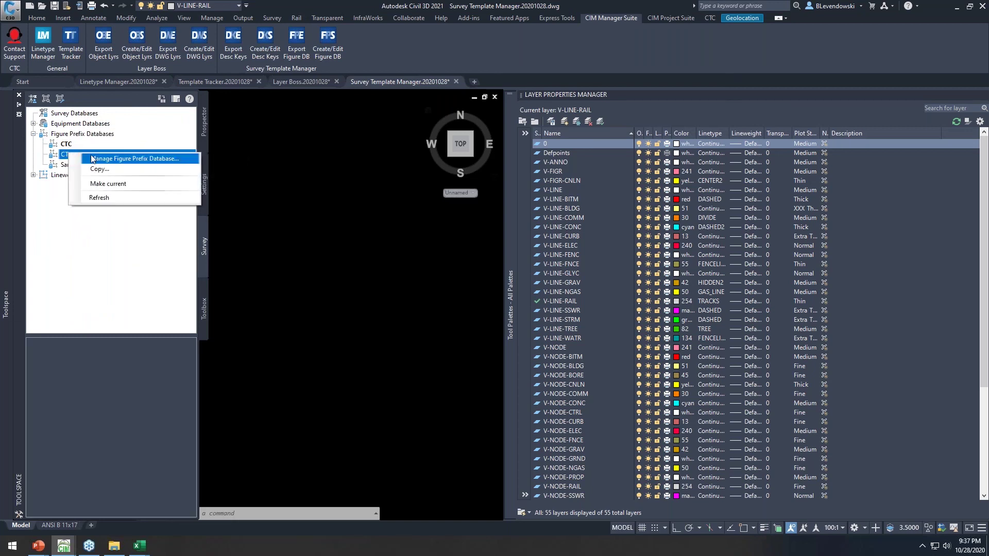
click(121, 160)
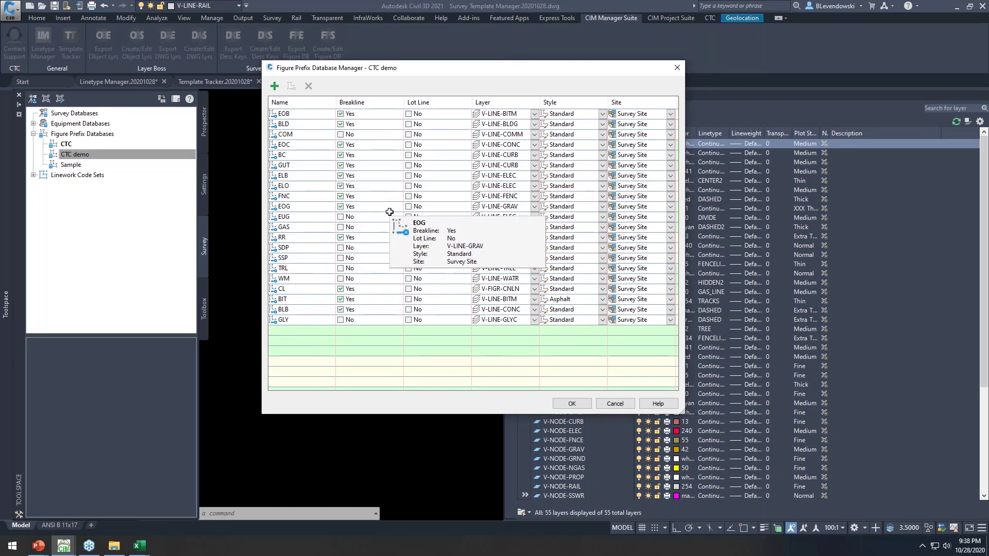
Try adding a new figure prefix to the CTC demo database manually.
click(308, 164)
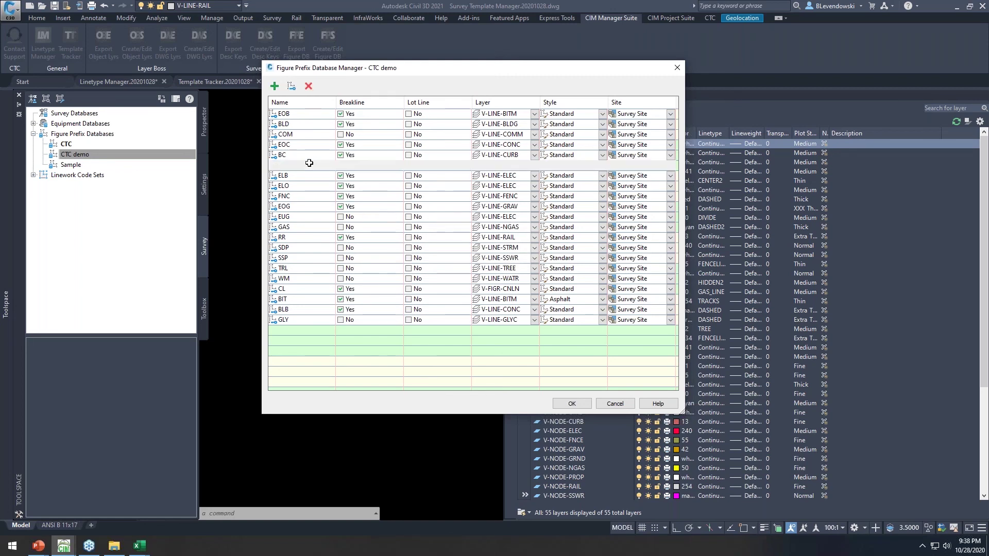
click(275, 86)
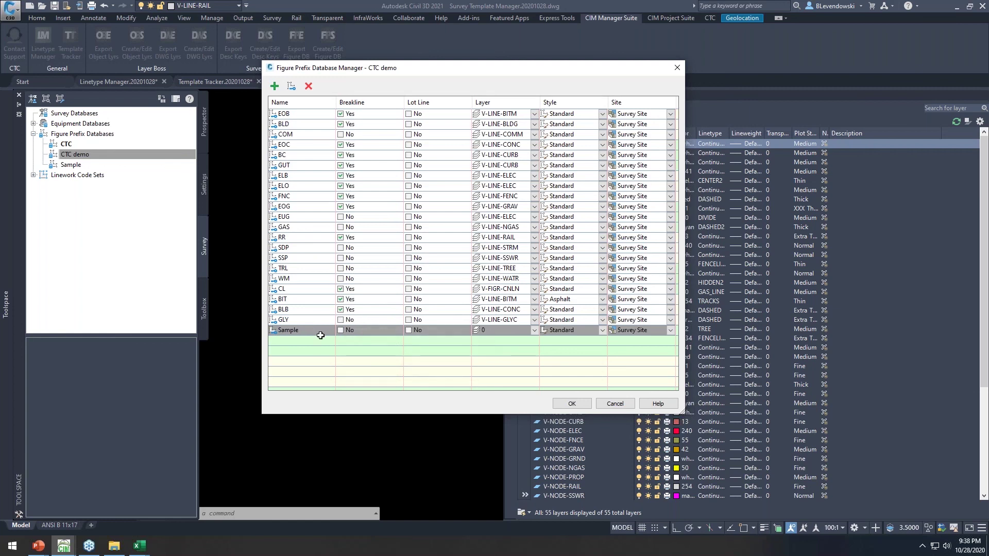
click(616, 404)
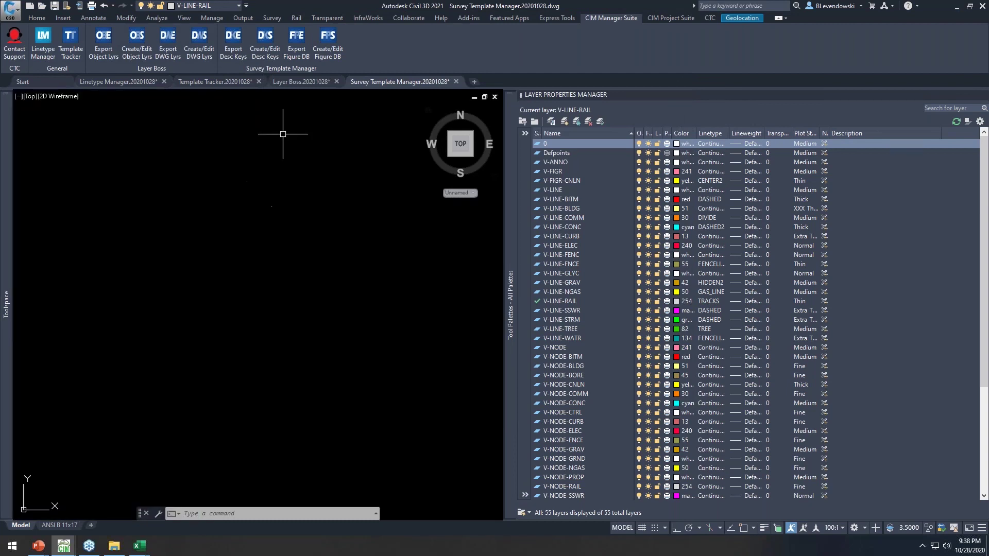
Export the CTC demo figure prefix database to CTC demo.xlsx in the CTC CET Demos folder and open it in Excel.
click(297, 52)
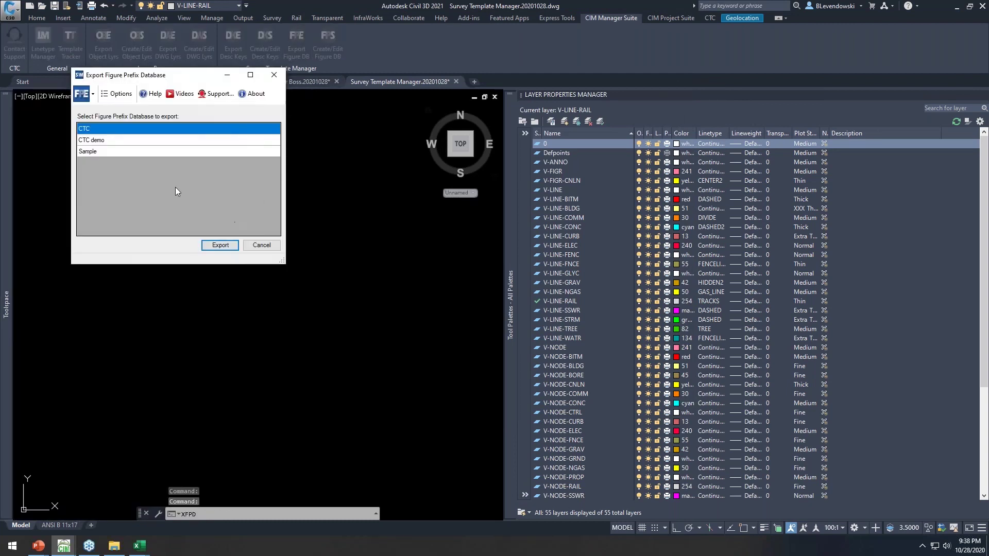
click(117, 141)
click(220, 245)
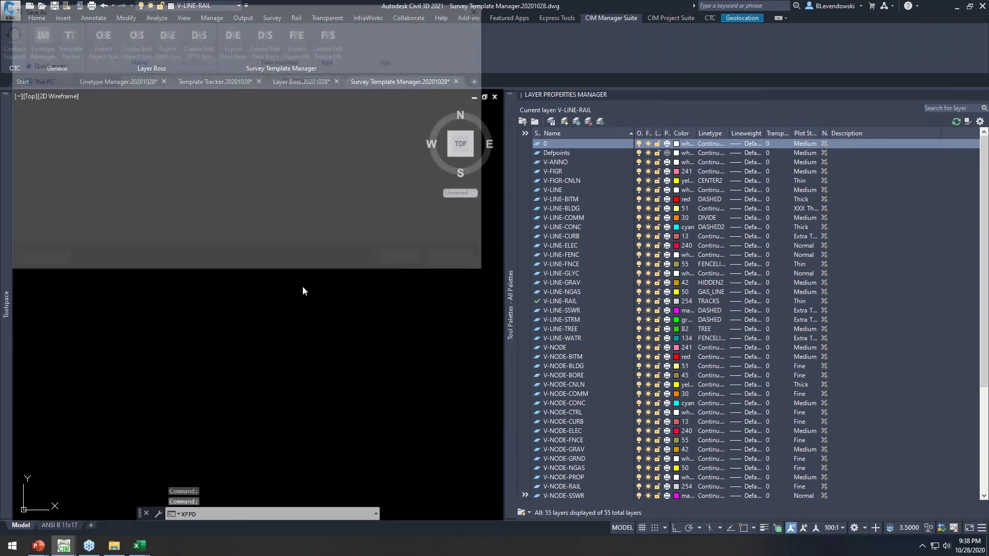
click(394, 262)
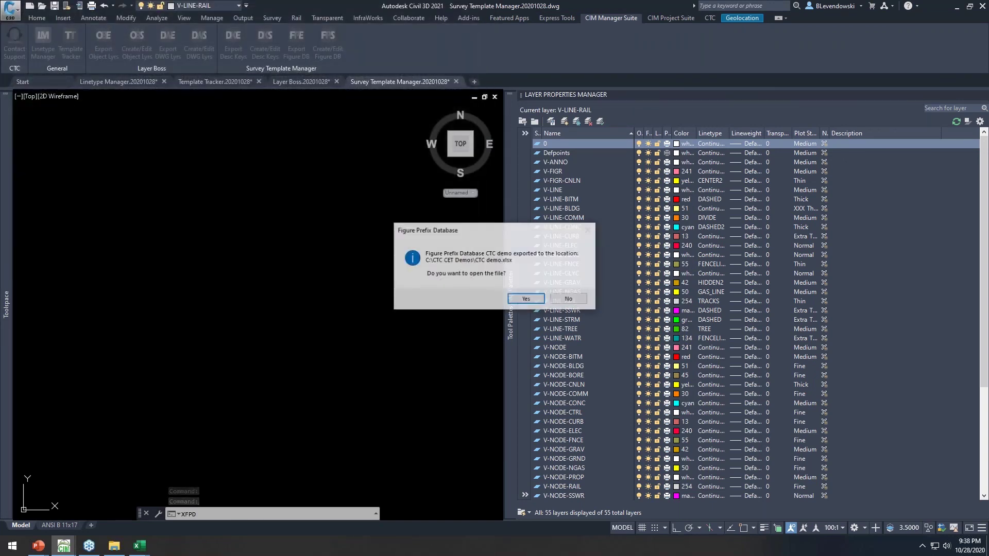
click(517, 298)
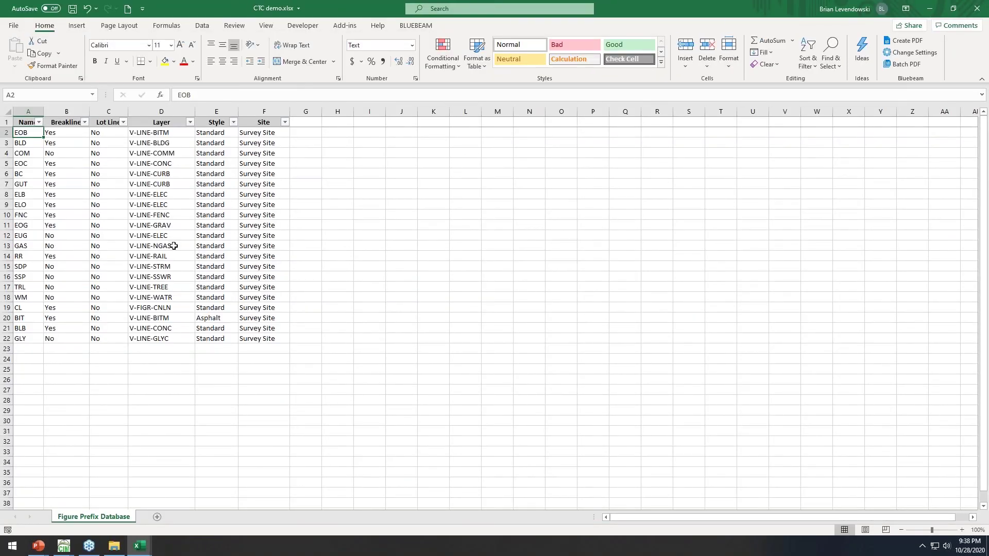
Check the available styles for the GAS and WM prefixes and set the CL prefix's style to Storm.
click(214, 246)
click(242, 245)
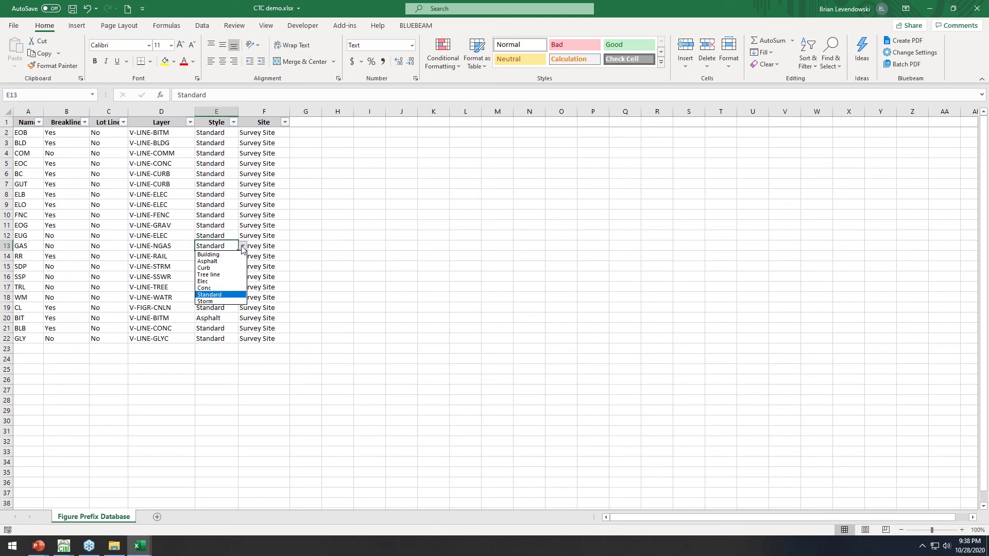
click(169, 288)
click(224, 299)
click(242, 297)
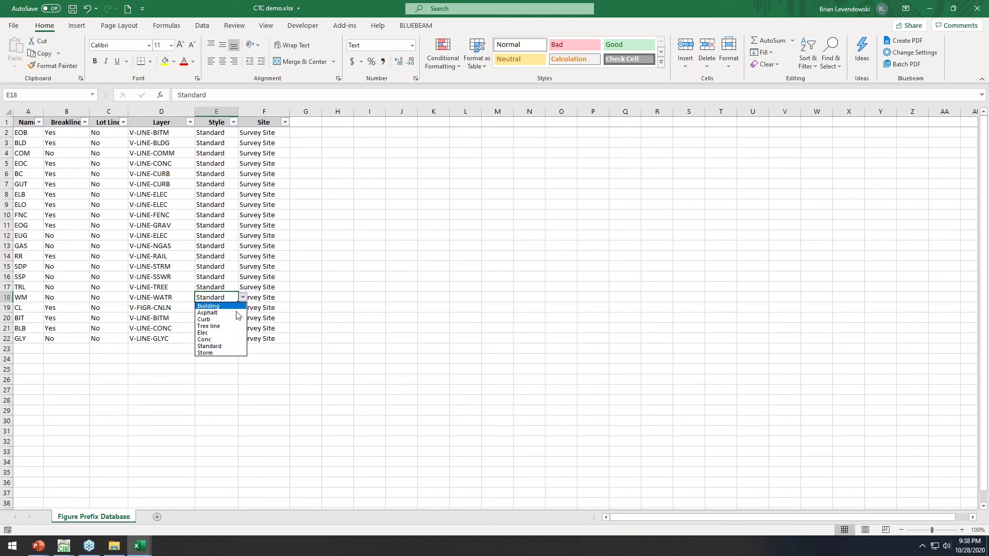
click(224, 348)
click(233, 309)
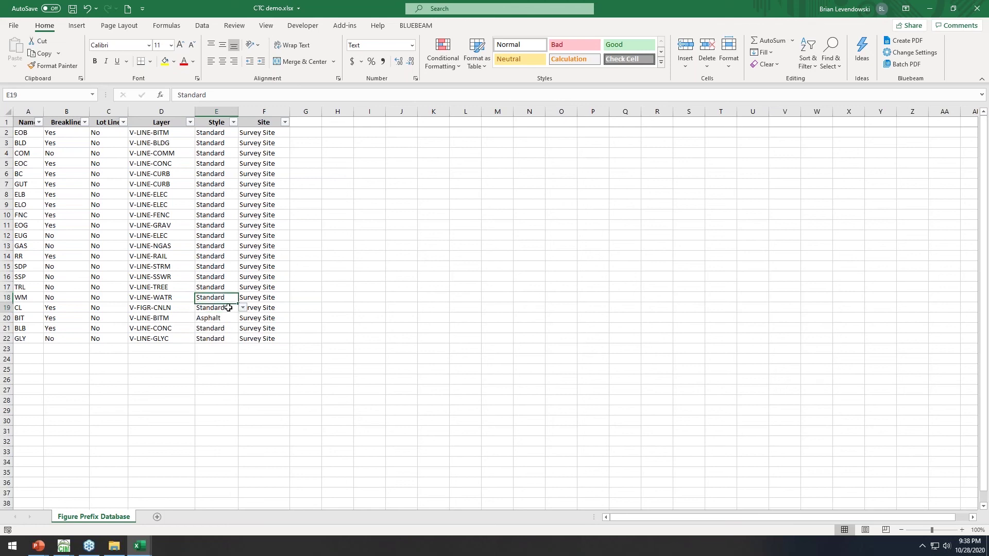
click(243, 308)
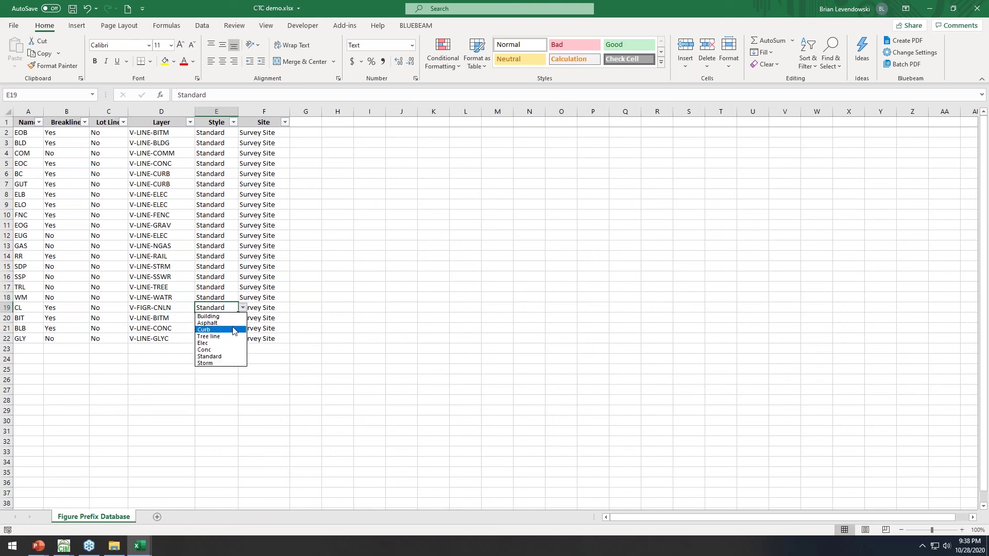
click(220, 363)
Duplicate the GLY row into rows 23 and 24 of the figure prefix sheet.
click(7, 339)
key(ctrl+c)
click(7, 349)
key(ctrl+v)
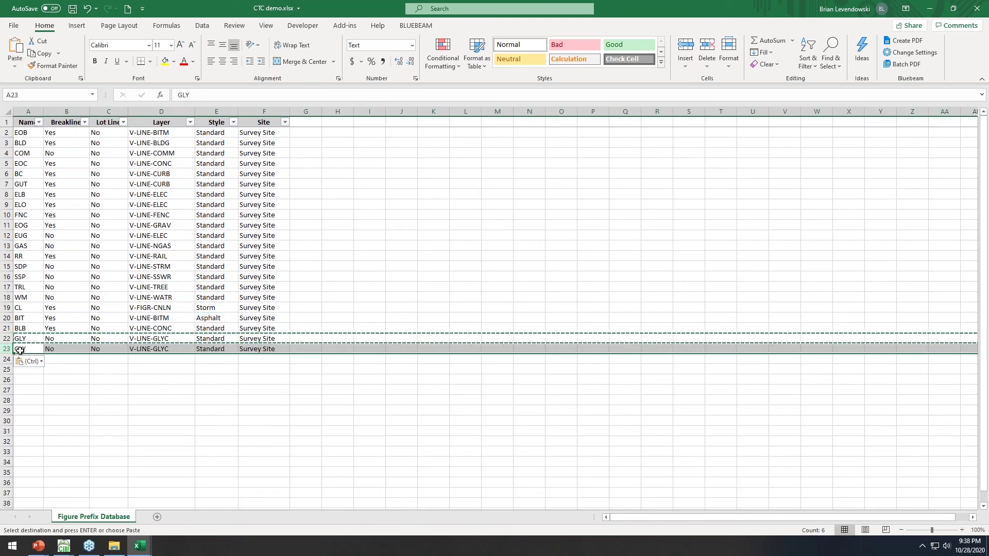
click(7, 359)
key(ctrl+v)
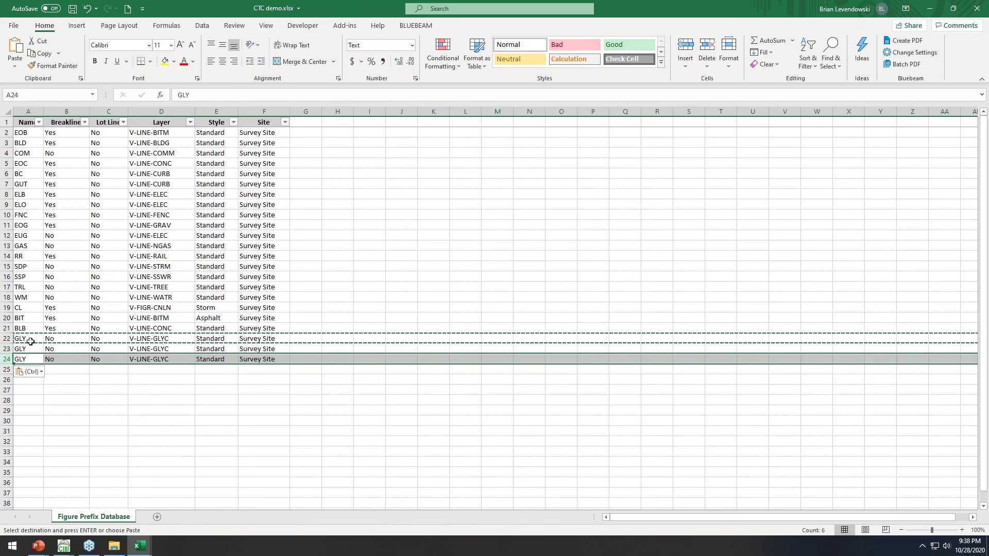
Rename the duplicated prefixes in rows 23 and 24 as ABC and DEF, and save the workbook.
click(23, 348)
text(ABC)
key(Return)
text(DEF)
key(Return)
click(111, 191)
click(72, 9)
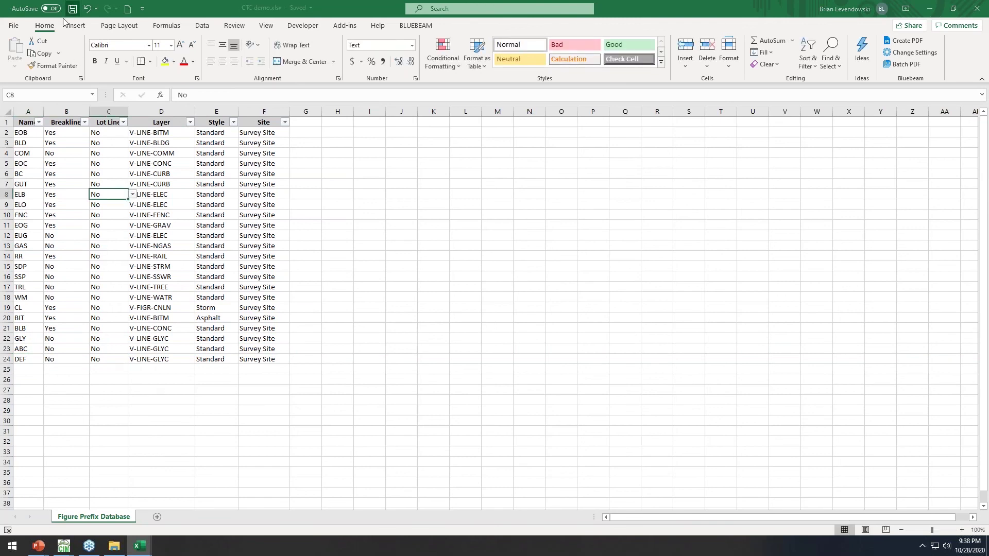
Switch to Civil 3D and load CTC demo.xlsx into the Create/Edit Figure Prefix Database tool.
key(alt+Tab)
click(426, 256)
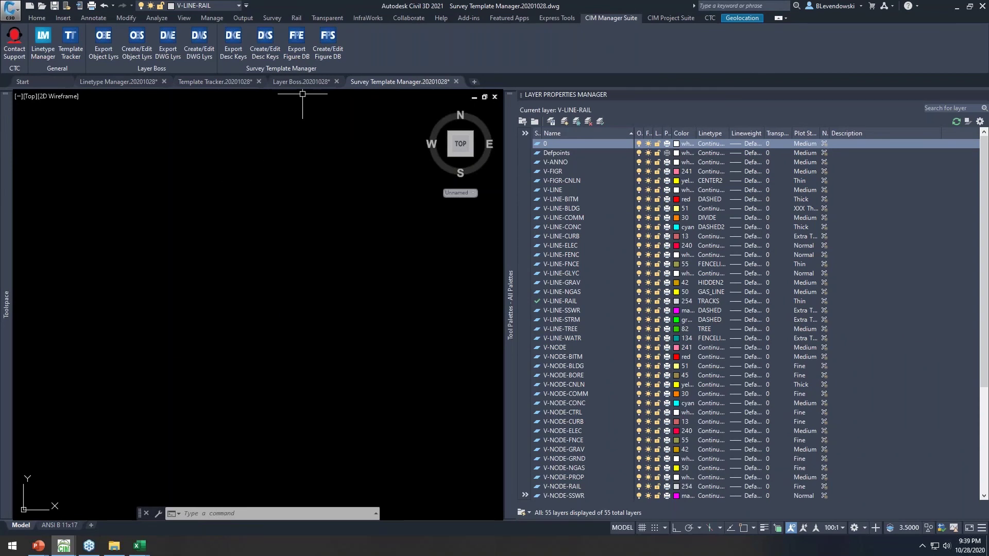
click(324, 39)
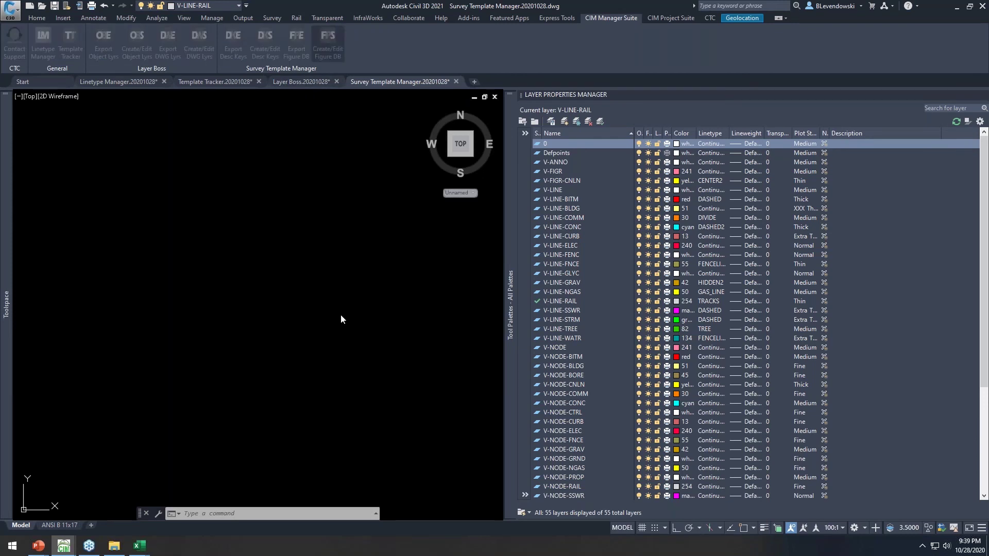
click(386, 169)
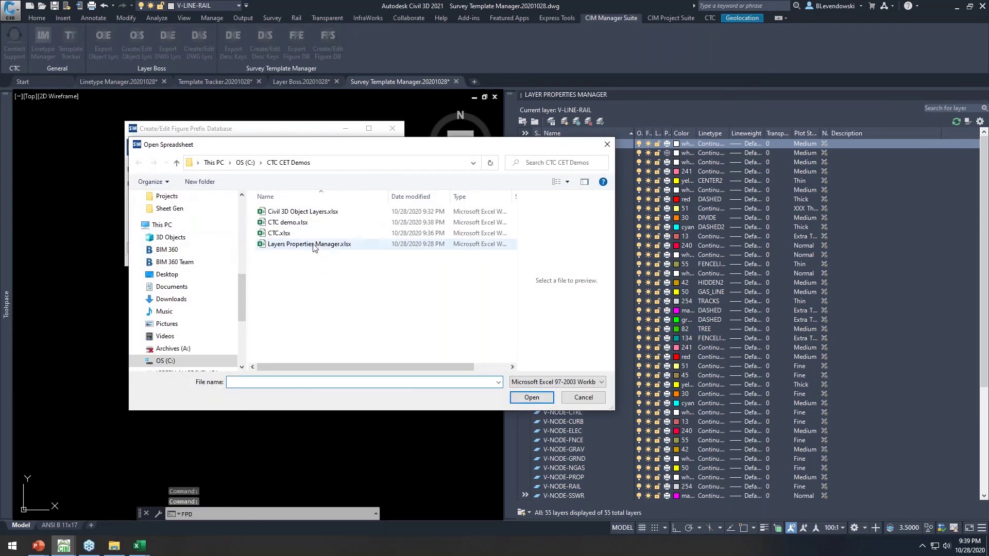
click(281, 225)
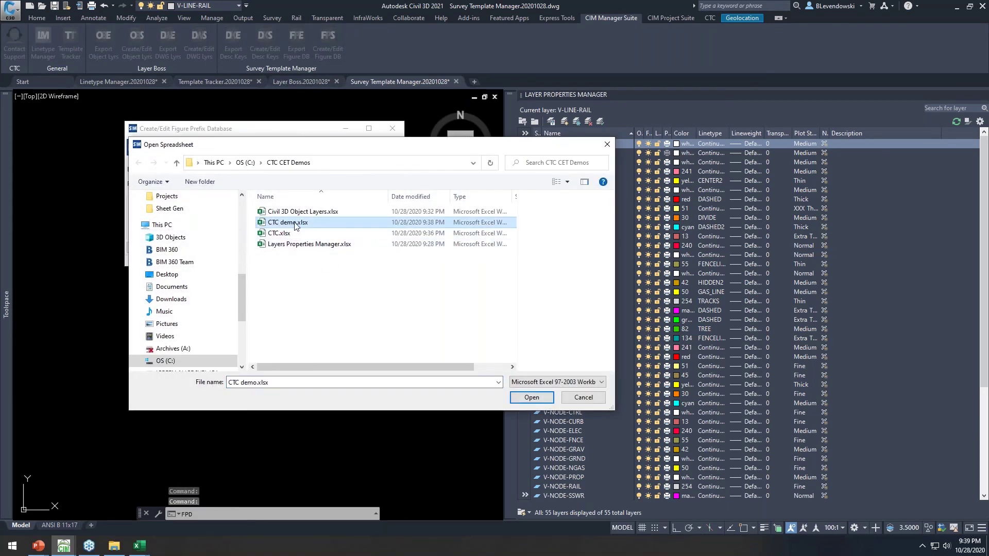
click(531, 398)
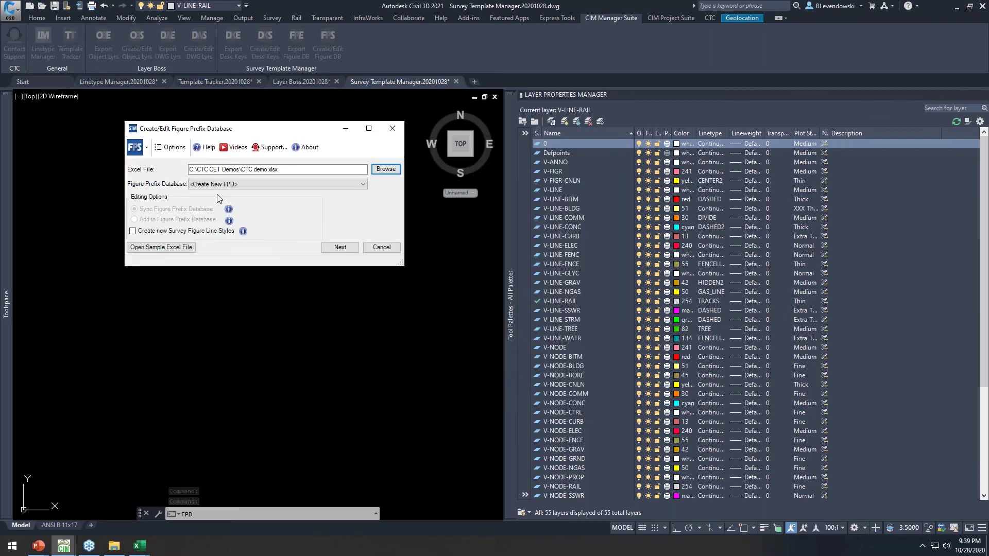
Sync the file with the CTC demo database, enable creating new survey figure line styles, and continue to the comparison.
click(245, 184)
click(204, 206)
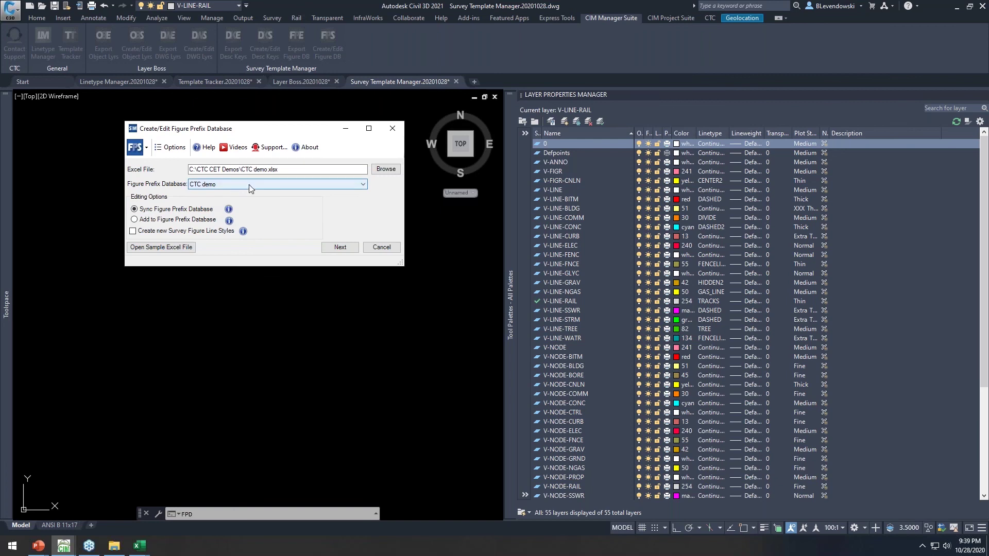
click(197, 232)
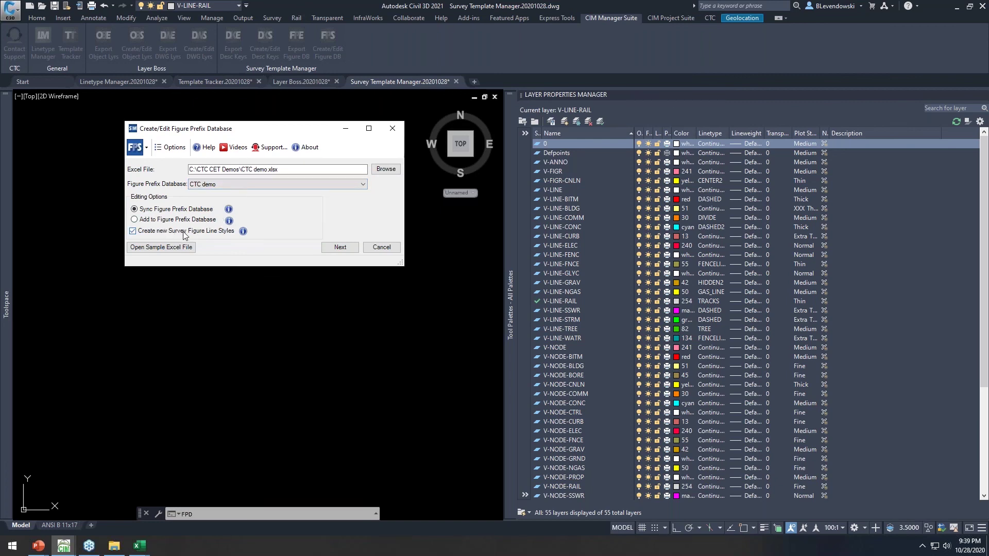
click(340, 247)
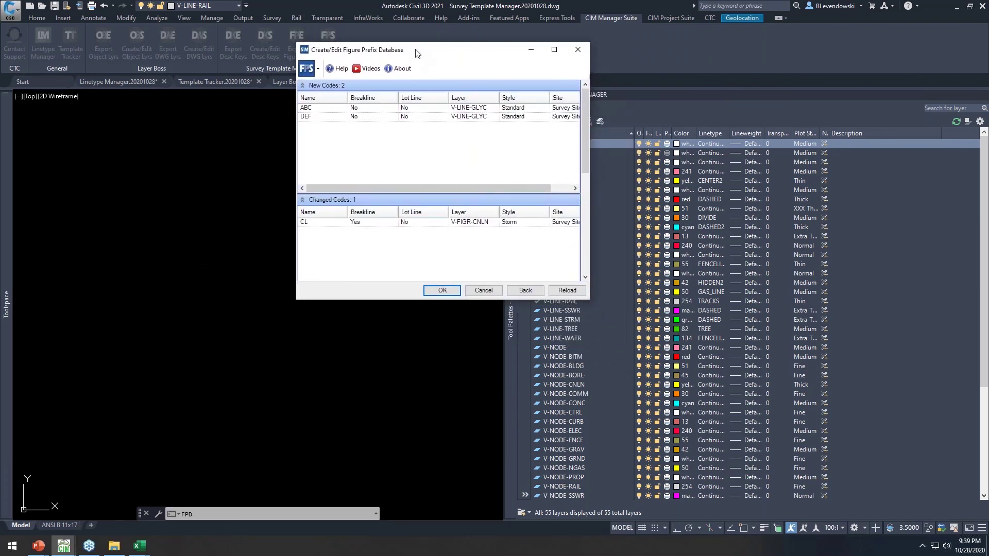
Enlarge the figure prefix comparison, collapse the changed codes group, and apply the sync to the CTC demo database.
drag(382, 293, 354, 458)
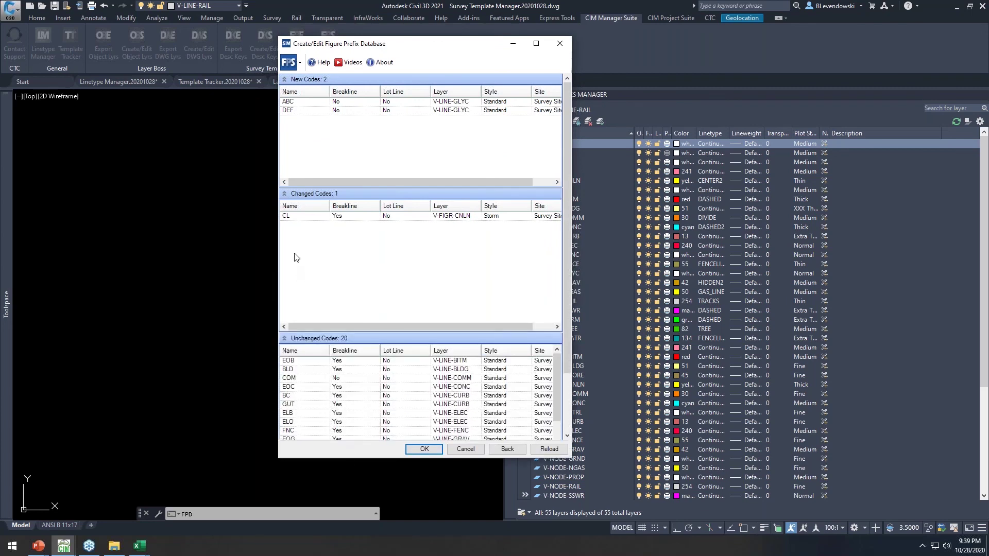
click(284, 194)
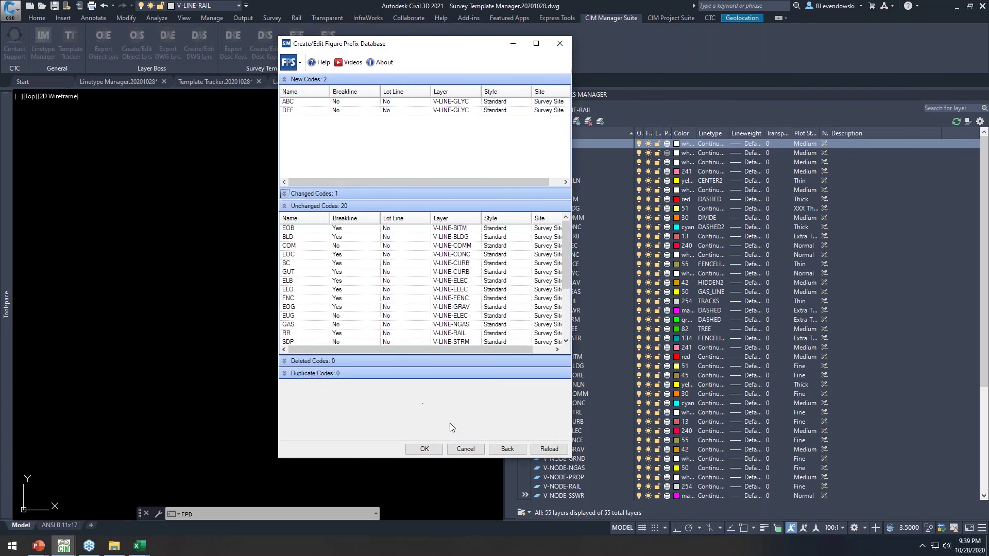
click(424, 449)
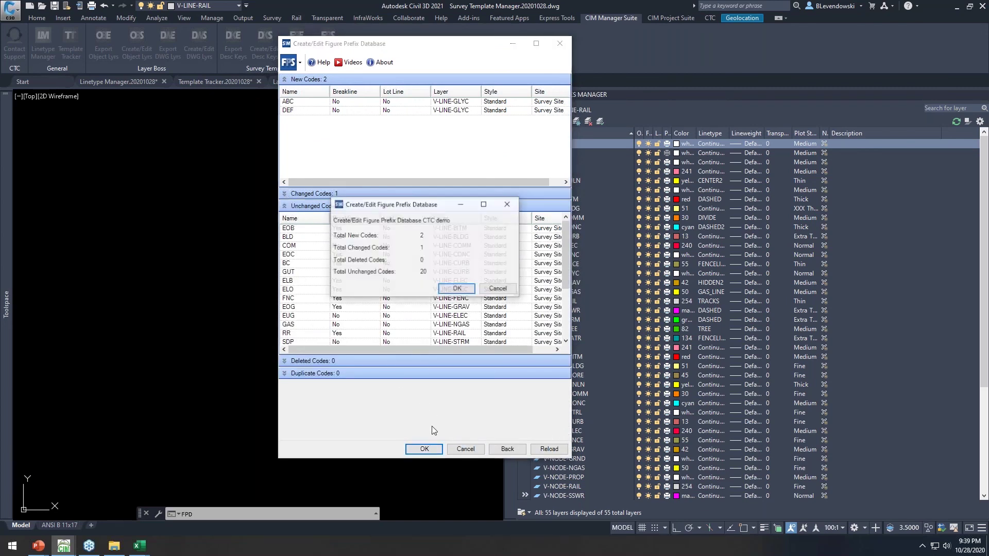
click(457, 290)
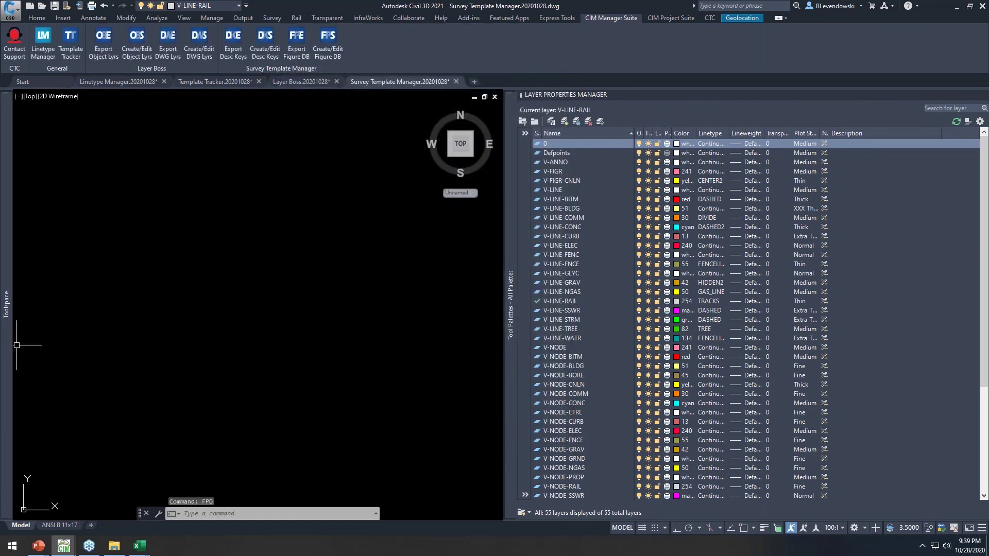
Open the CTC demo figure prefix database from the Survey toolspace to check the synced prefixes.
mouse_move(16, 325)
right_click(75, 154)
click(109, 159)
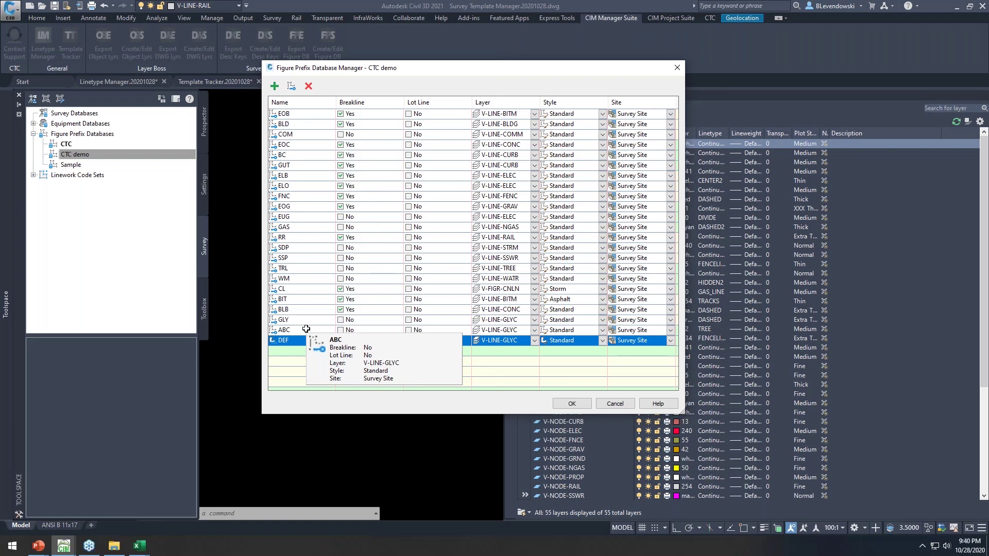
Switch to the PowerPoint slide show and advance to the first point on the Summary slide.
key(alt+Tab)
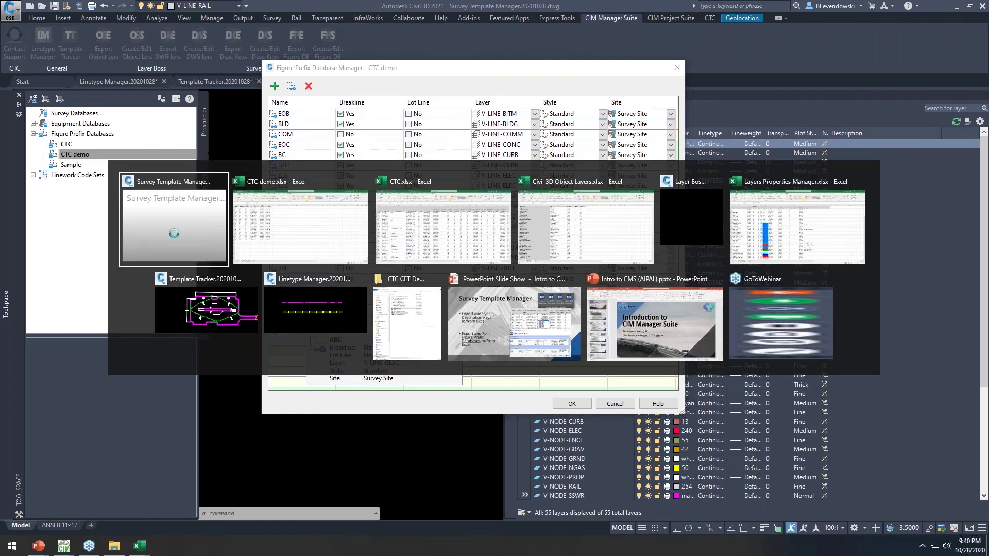
key(alt+Tab)
key(alt+Tab)
key(alt+Tab)
key(alt+Tab)
key(alt+Tab)
key(alt+Tab)
key(alt+Tab)
key(alt+Tab)
key(alt+Tab)
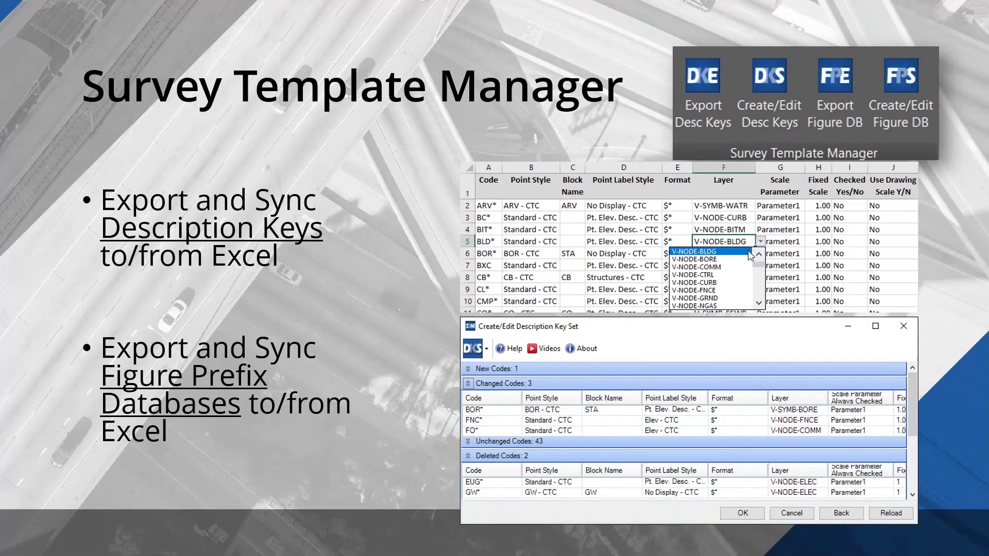
key(Right)
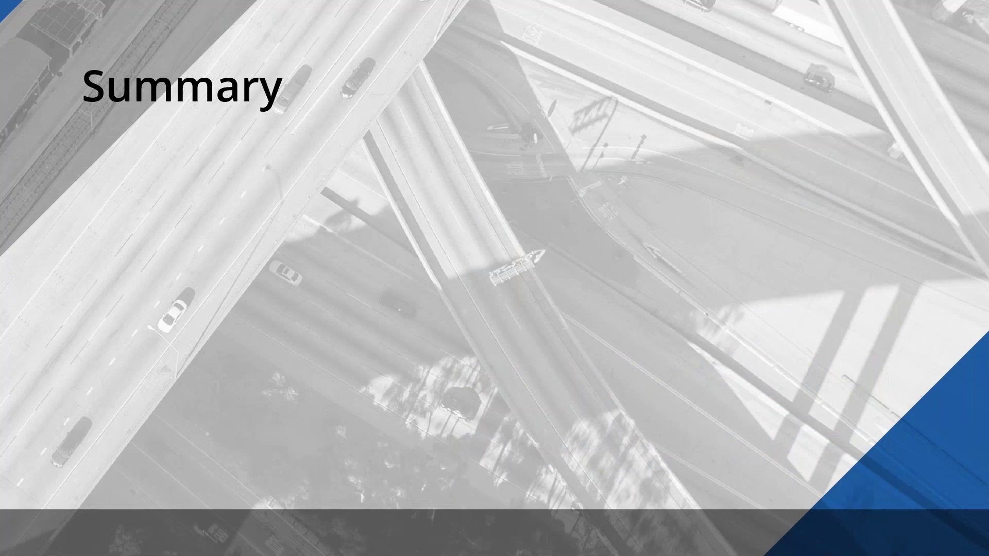
key(Right)
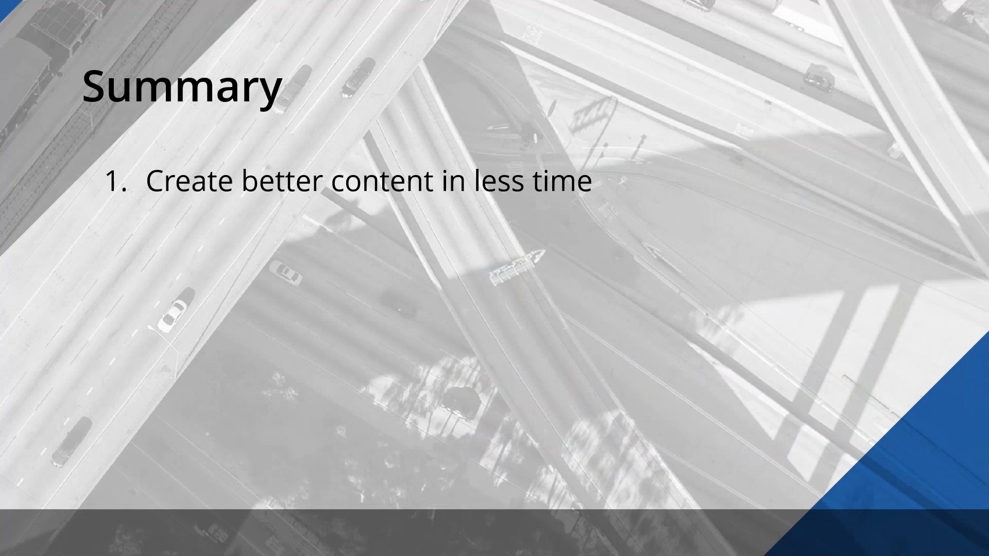